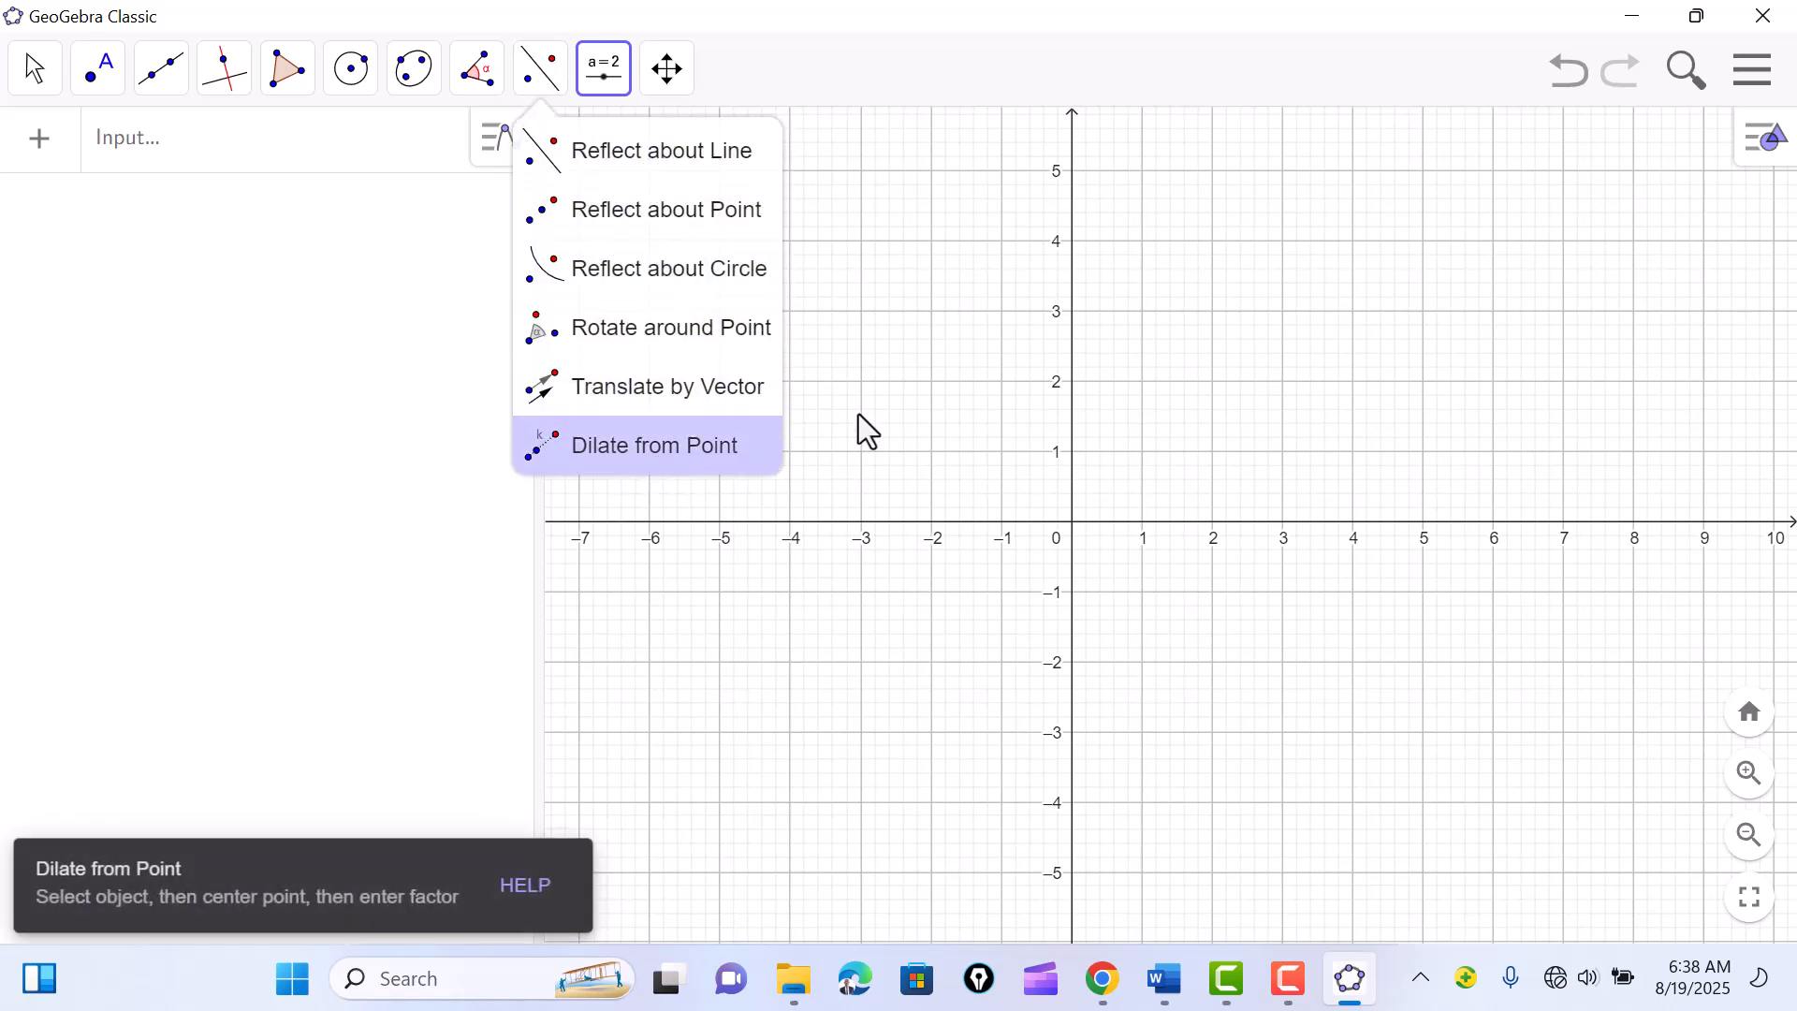
Step: Look up the available syntax forms of the Stretch command in the input bar, and clear the entry
left_click(28, 83)
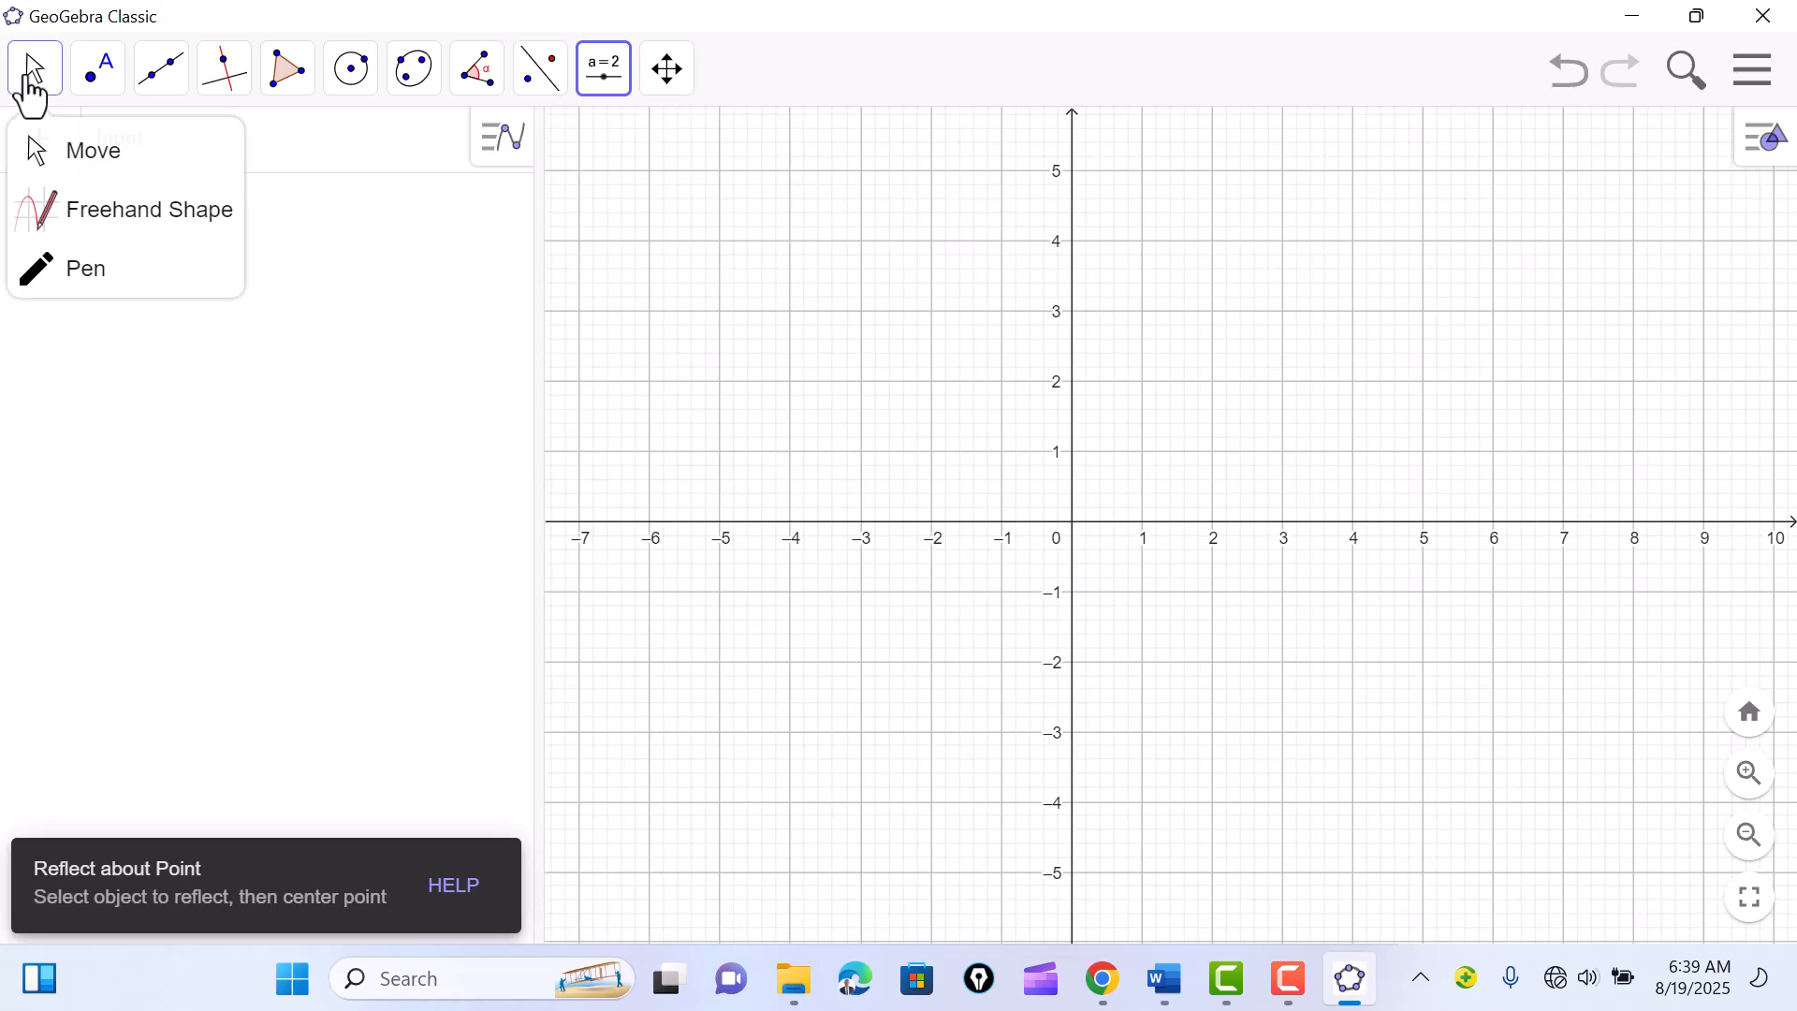
left_click(28, 83)
left_click(137, 140)
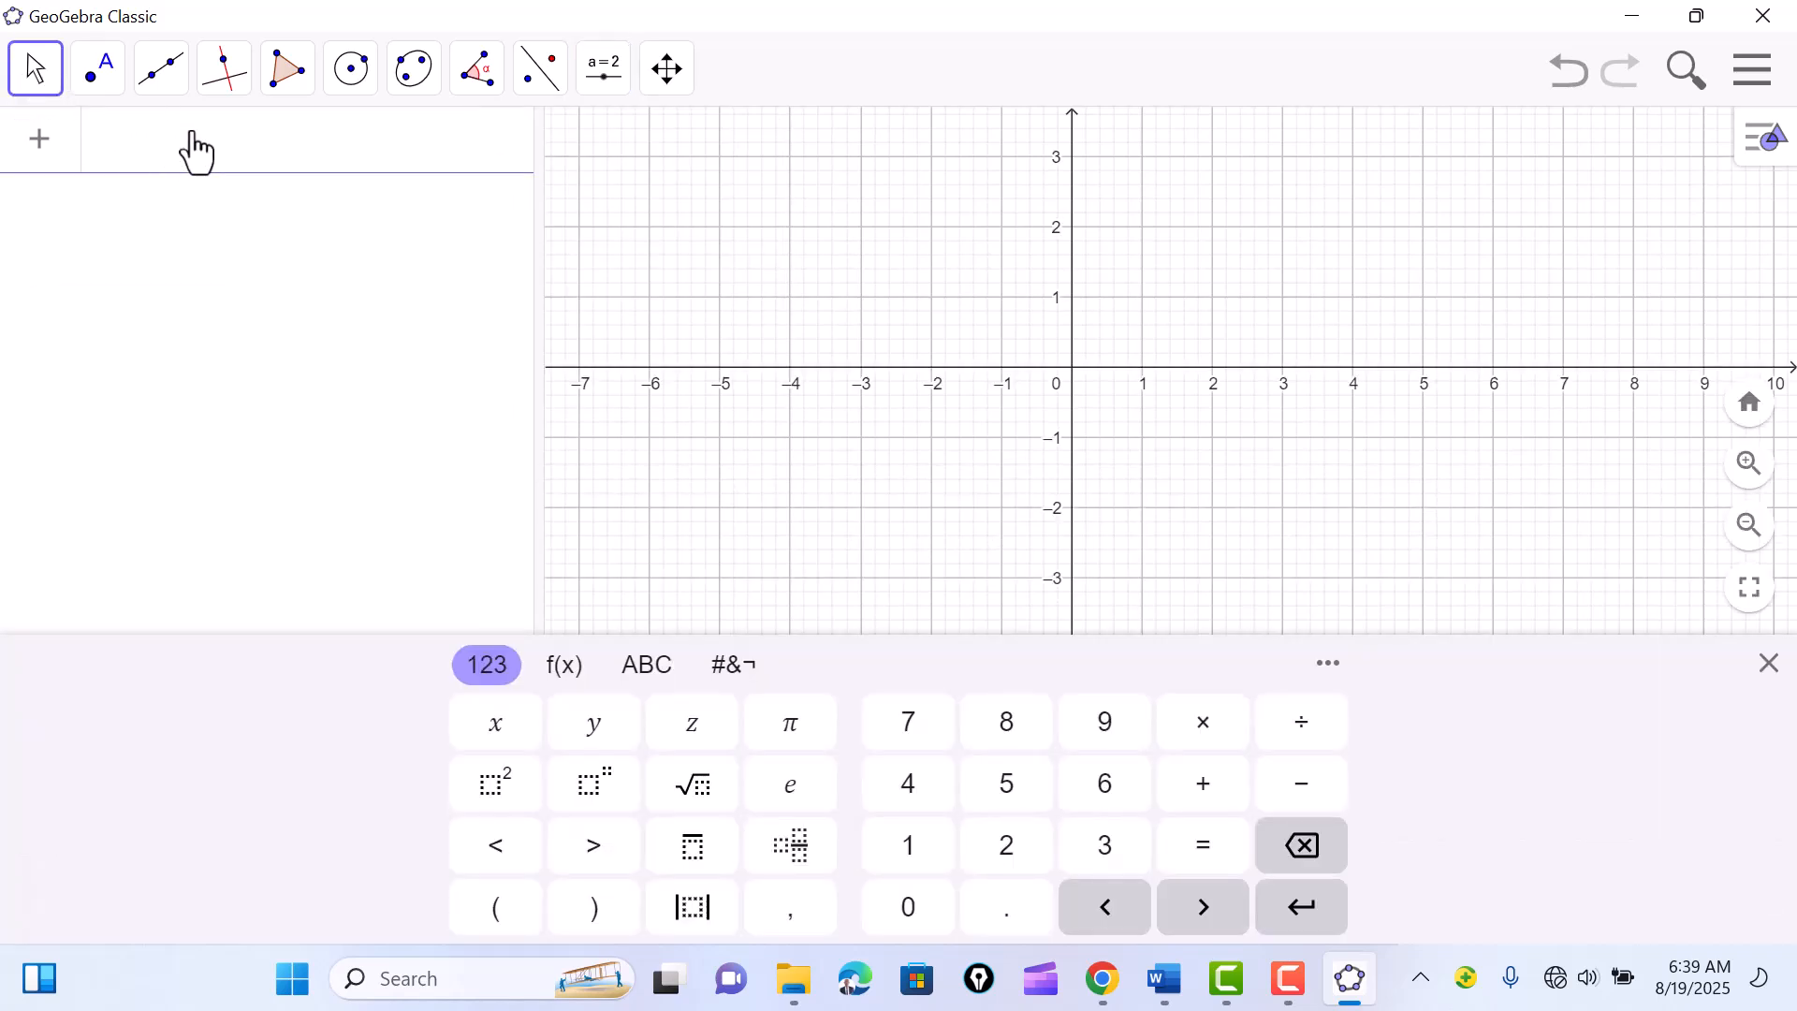
type("str")
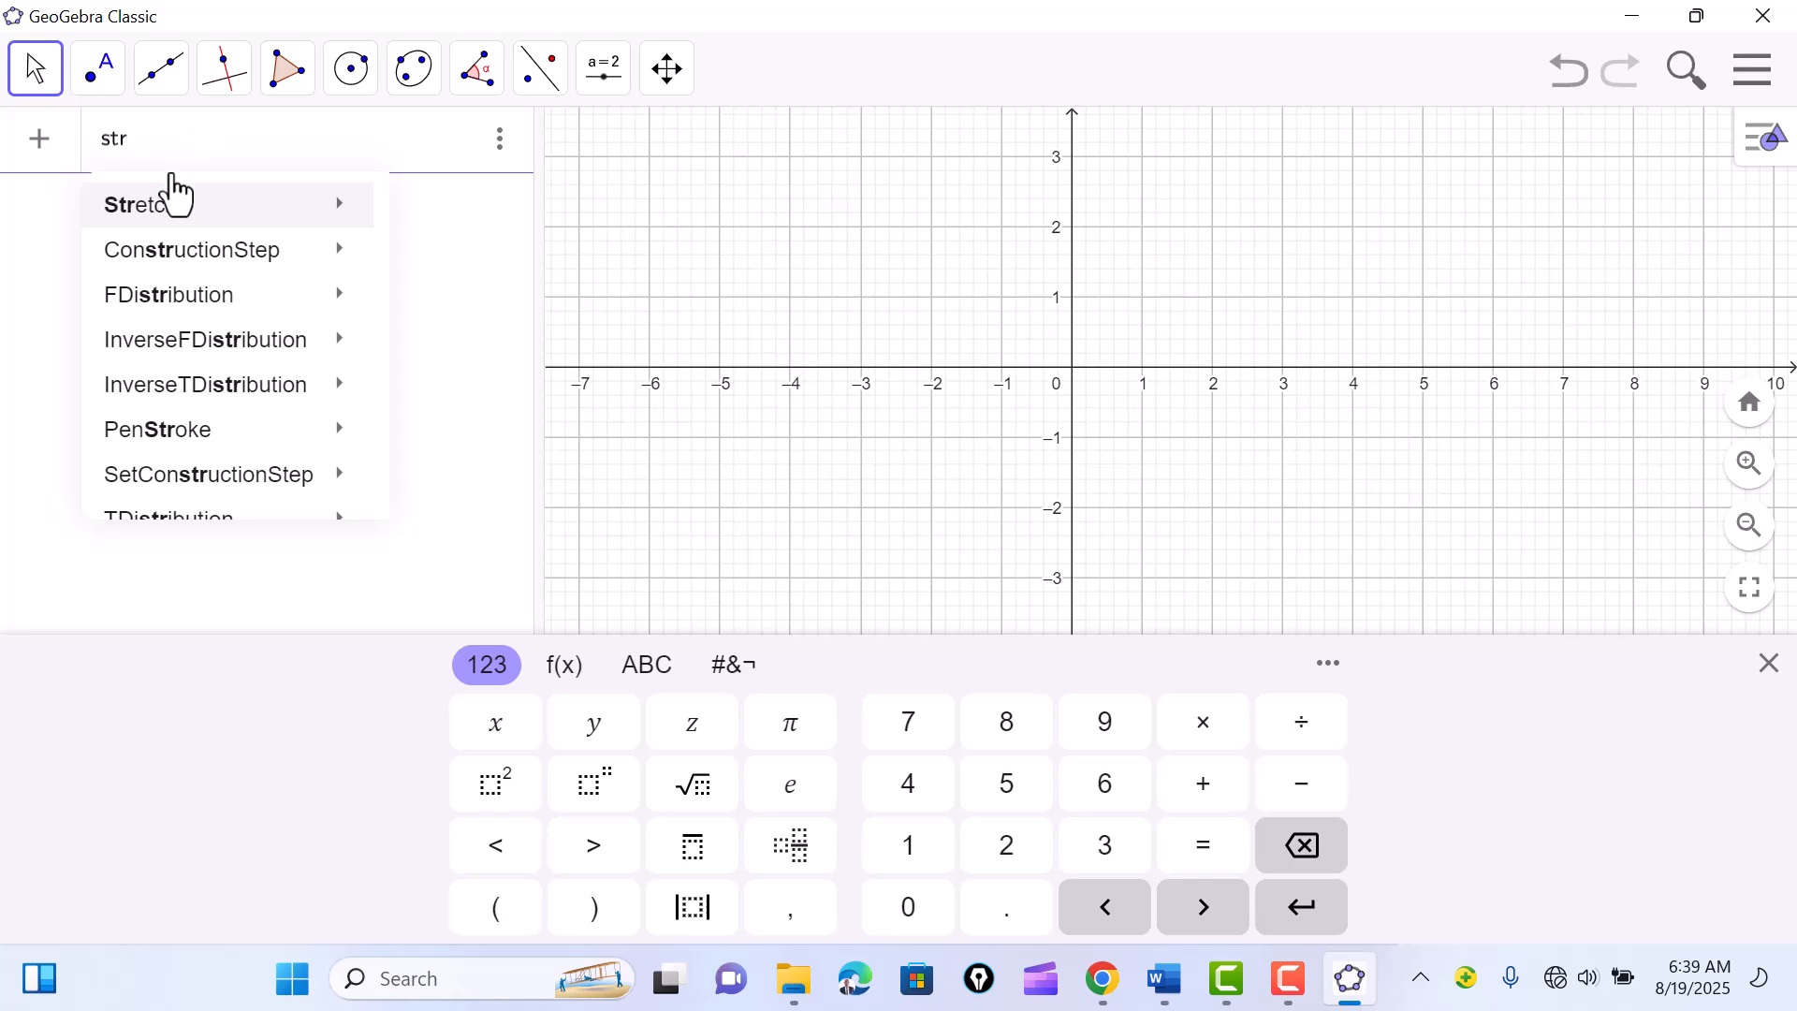
mouse_move(168, 211)
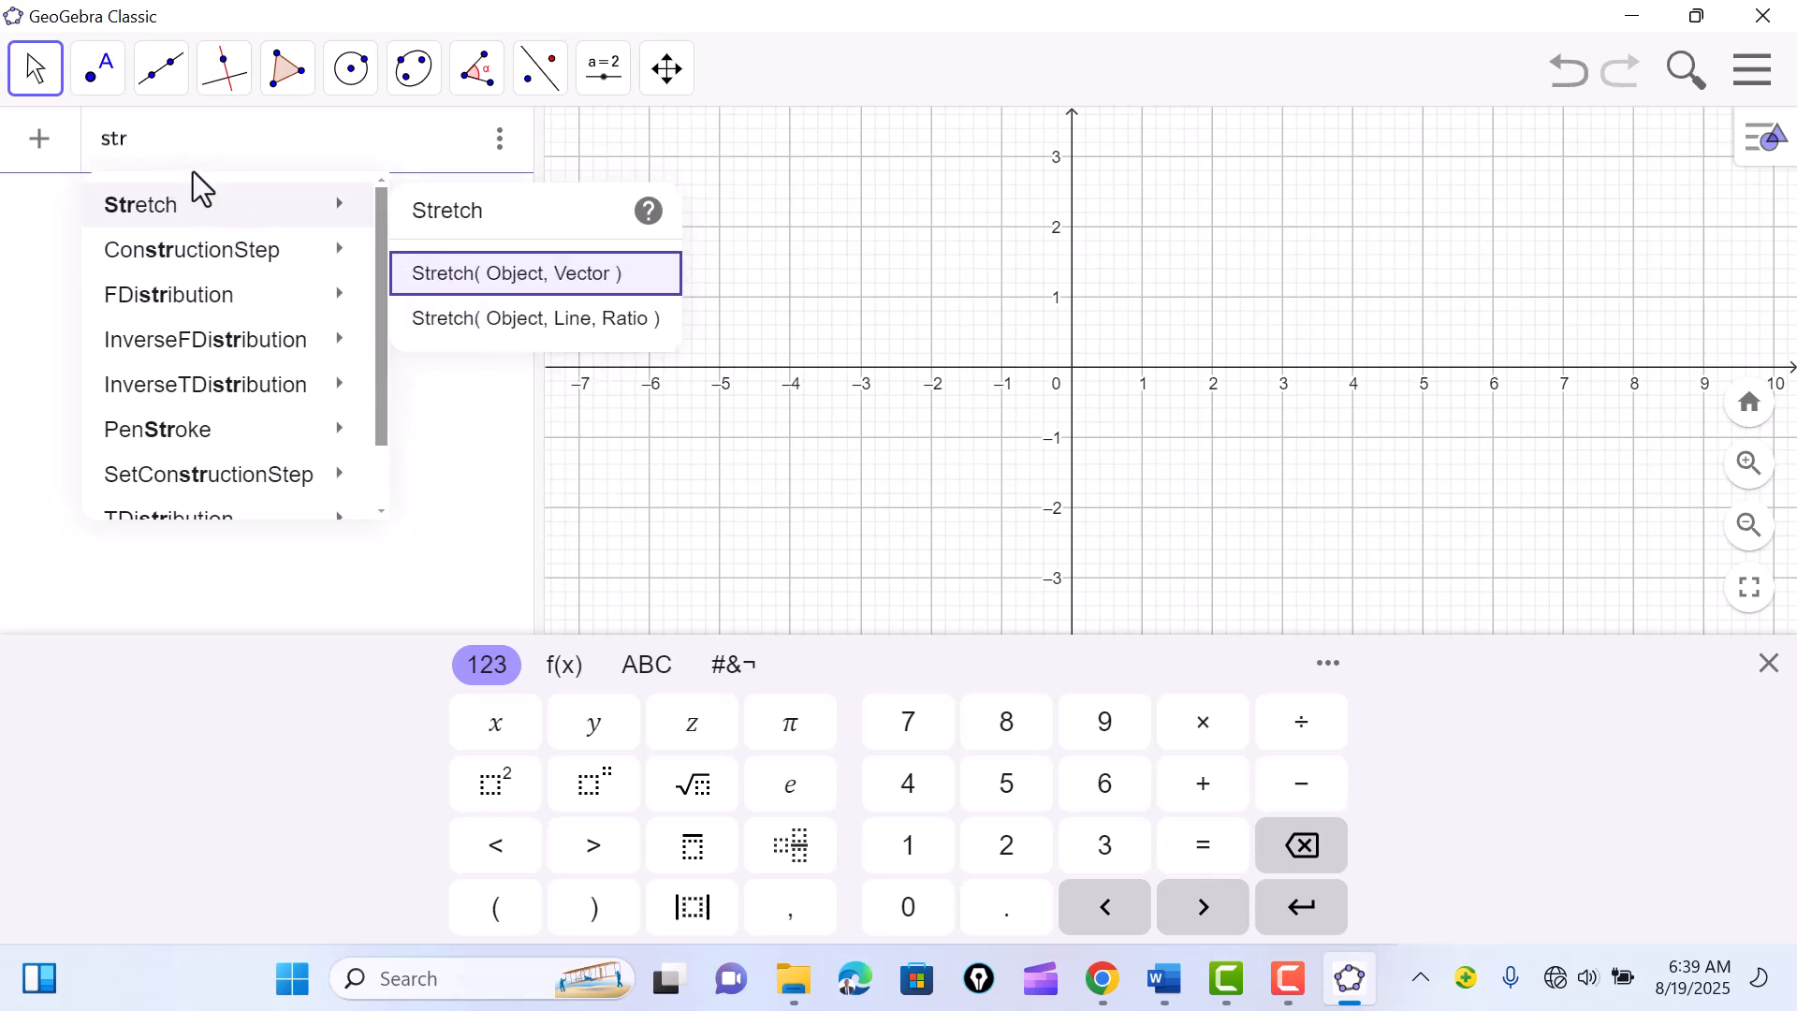
key("BackSpace")
key("BackSpace")
key("BackSpace")
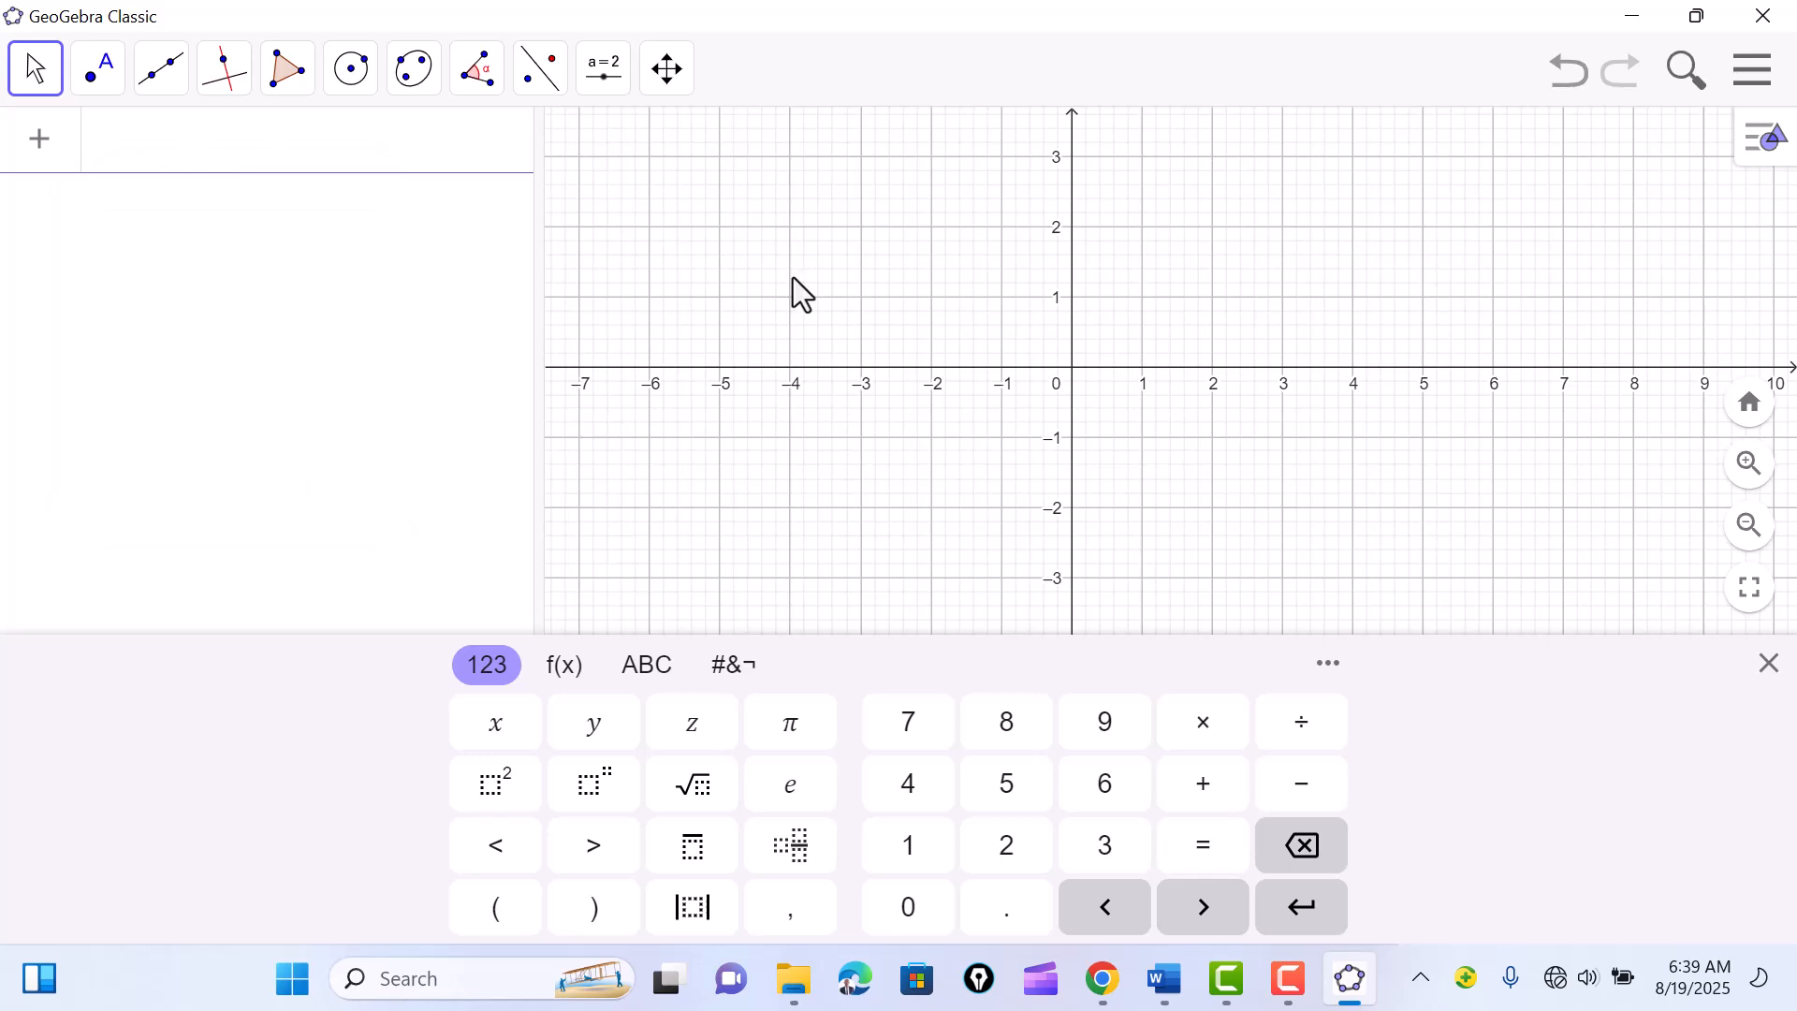
left_click_drag(869, 273, 845, 306)
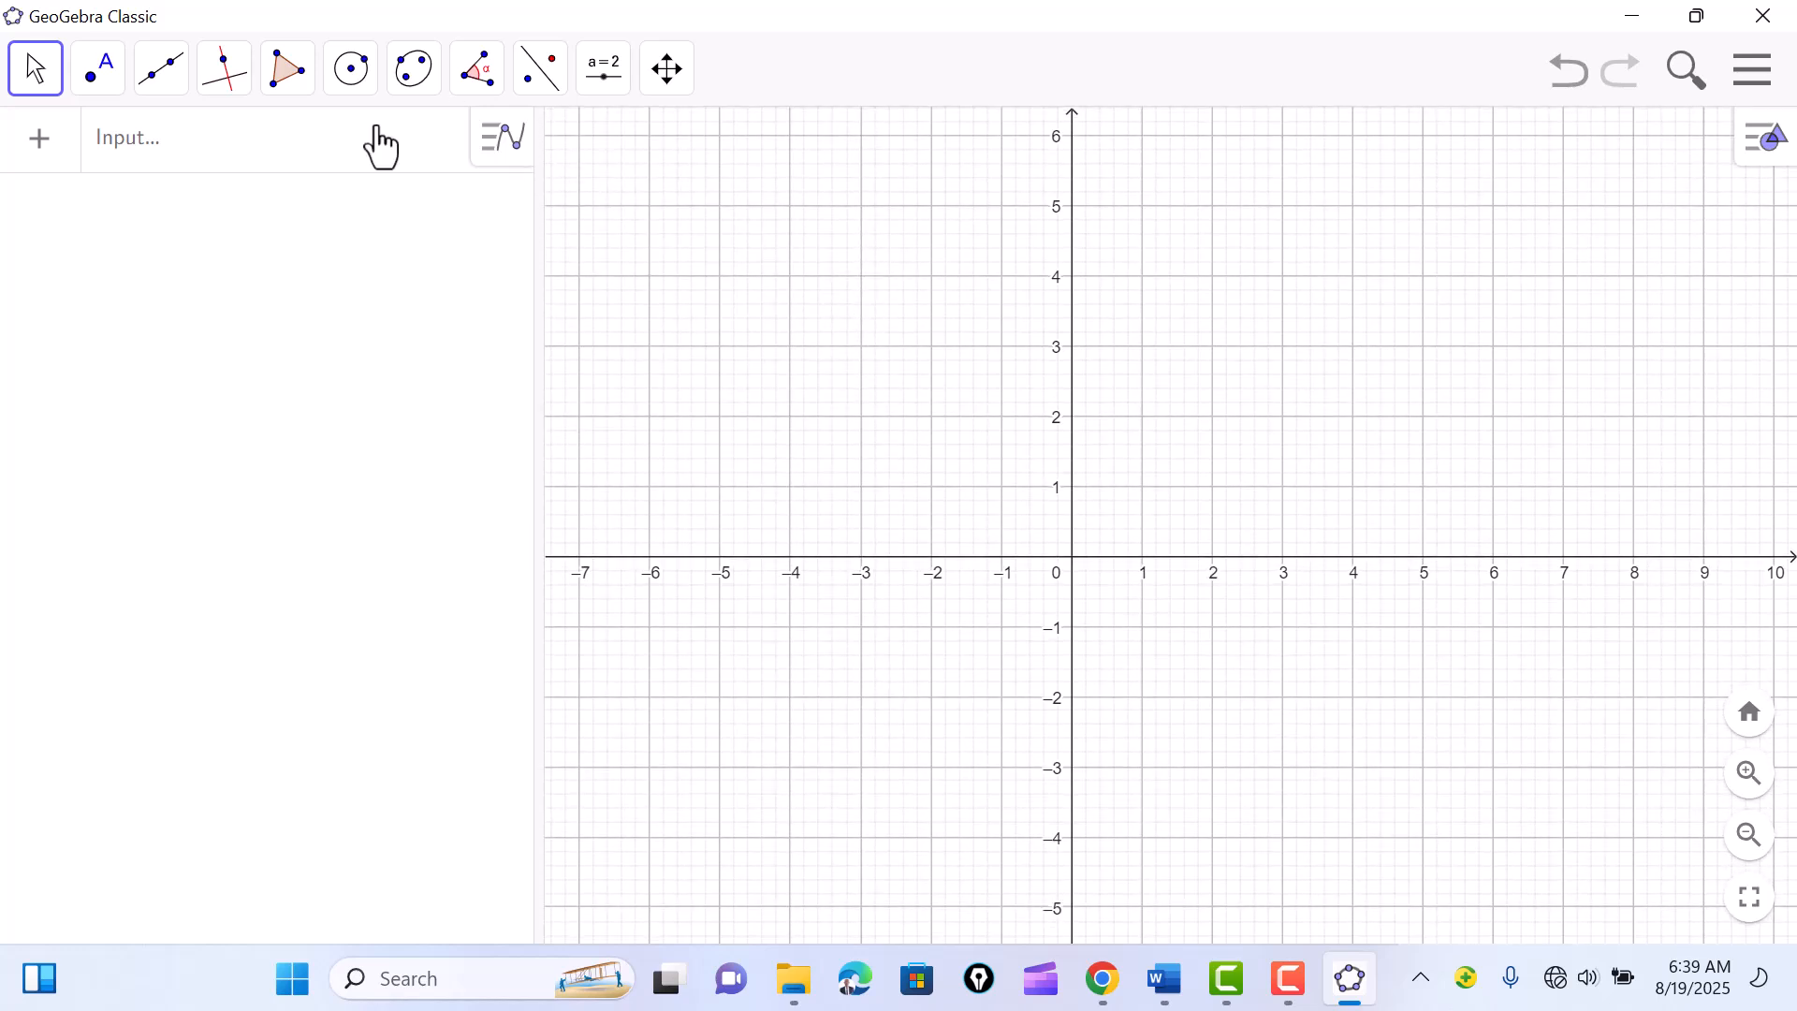
Step: Draw a rectangle with the Polygon tool through the vertices (2, 4), (2, 2), (6, 2) and (6, 4)
left_click(296, 83)
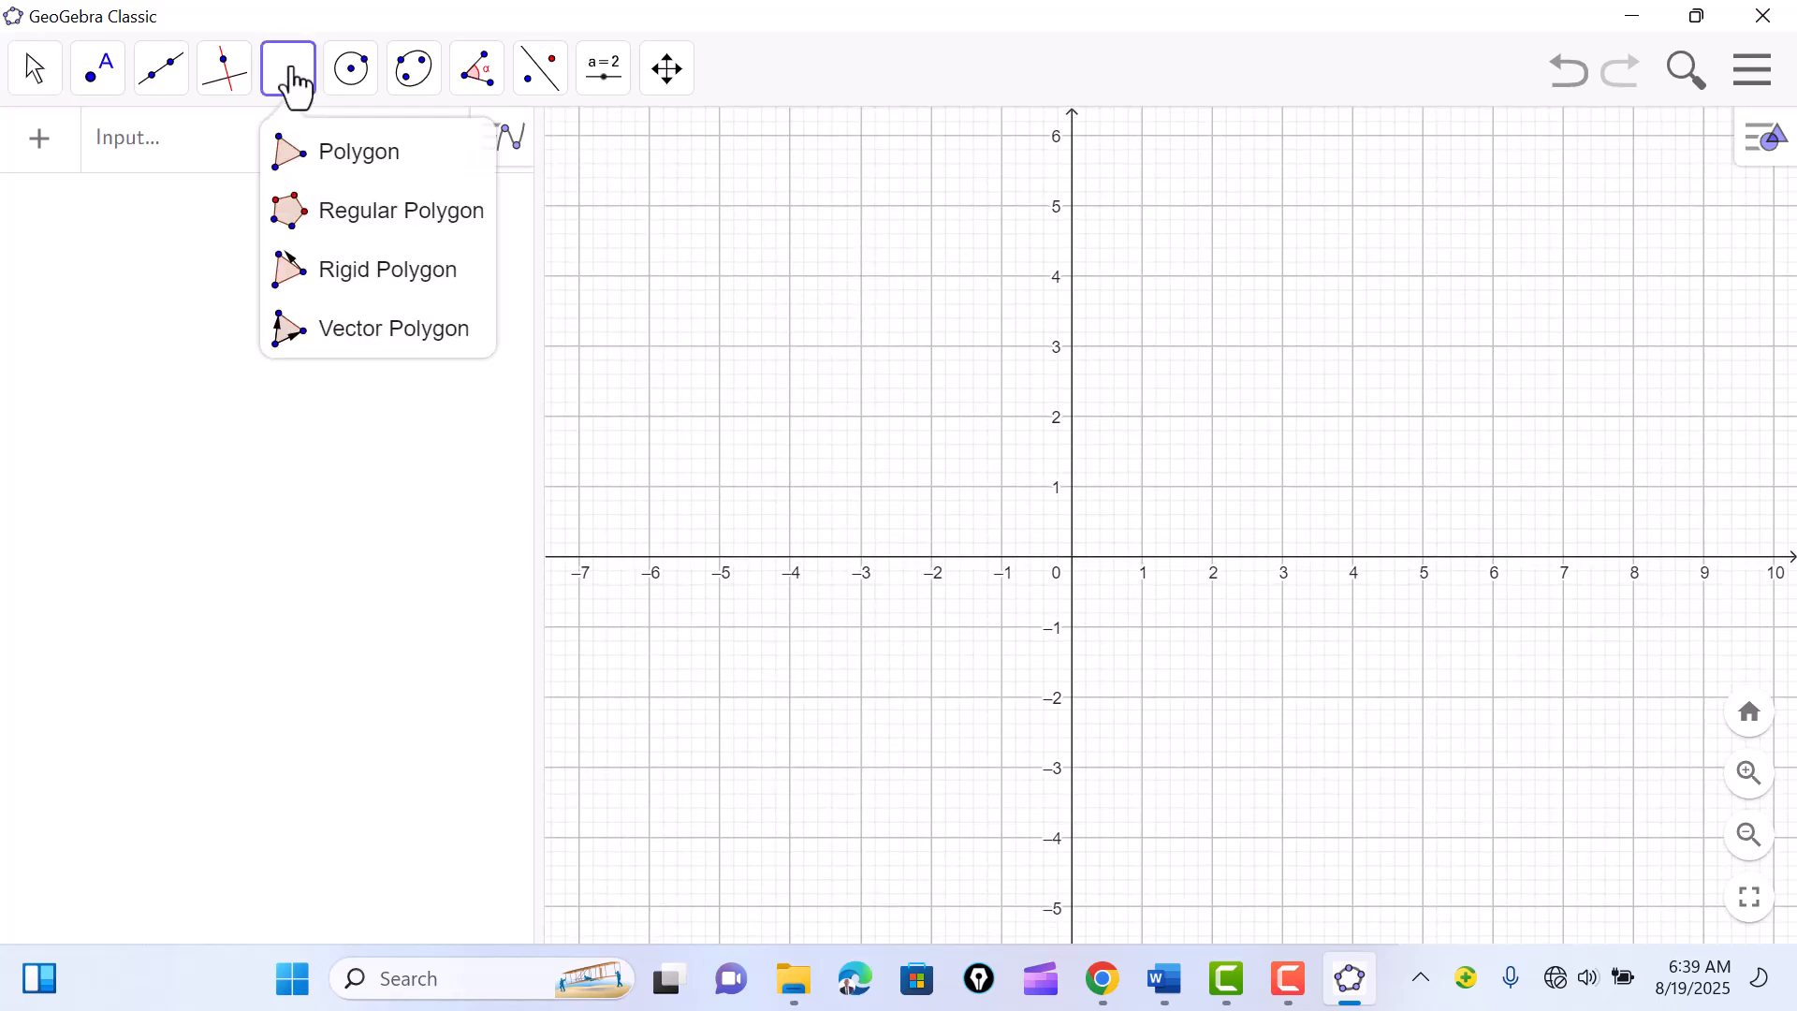
left_click(325, 166)
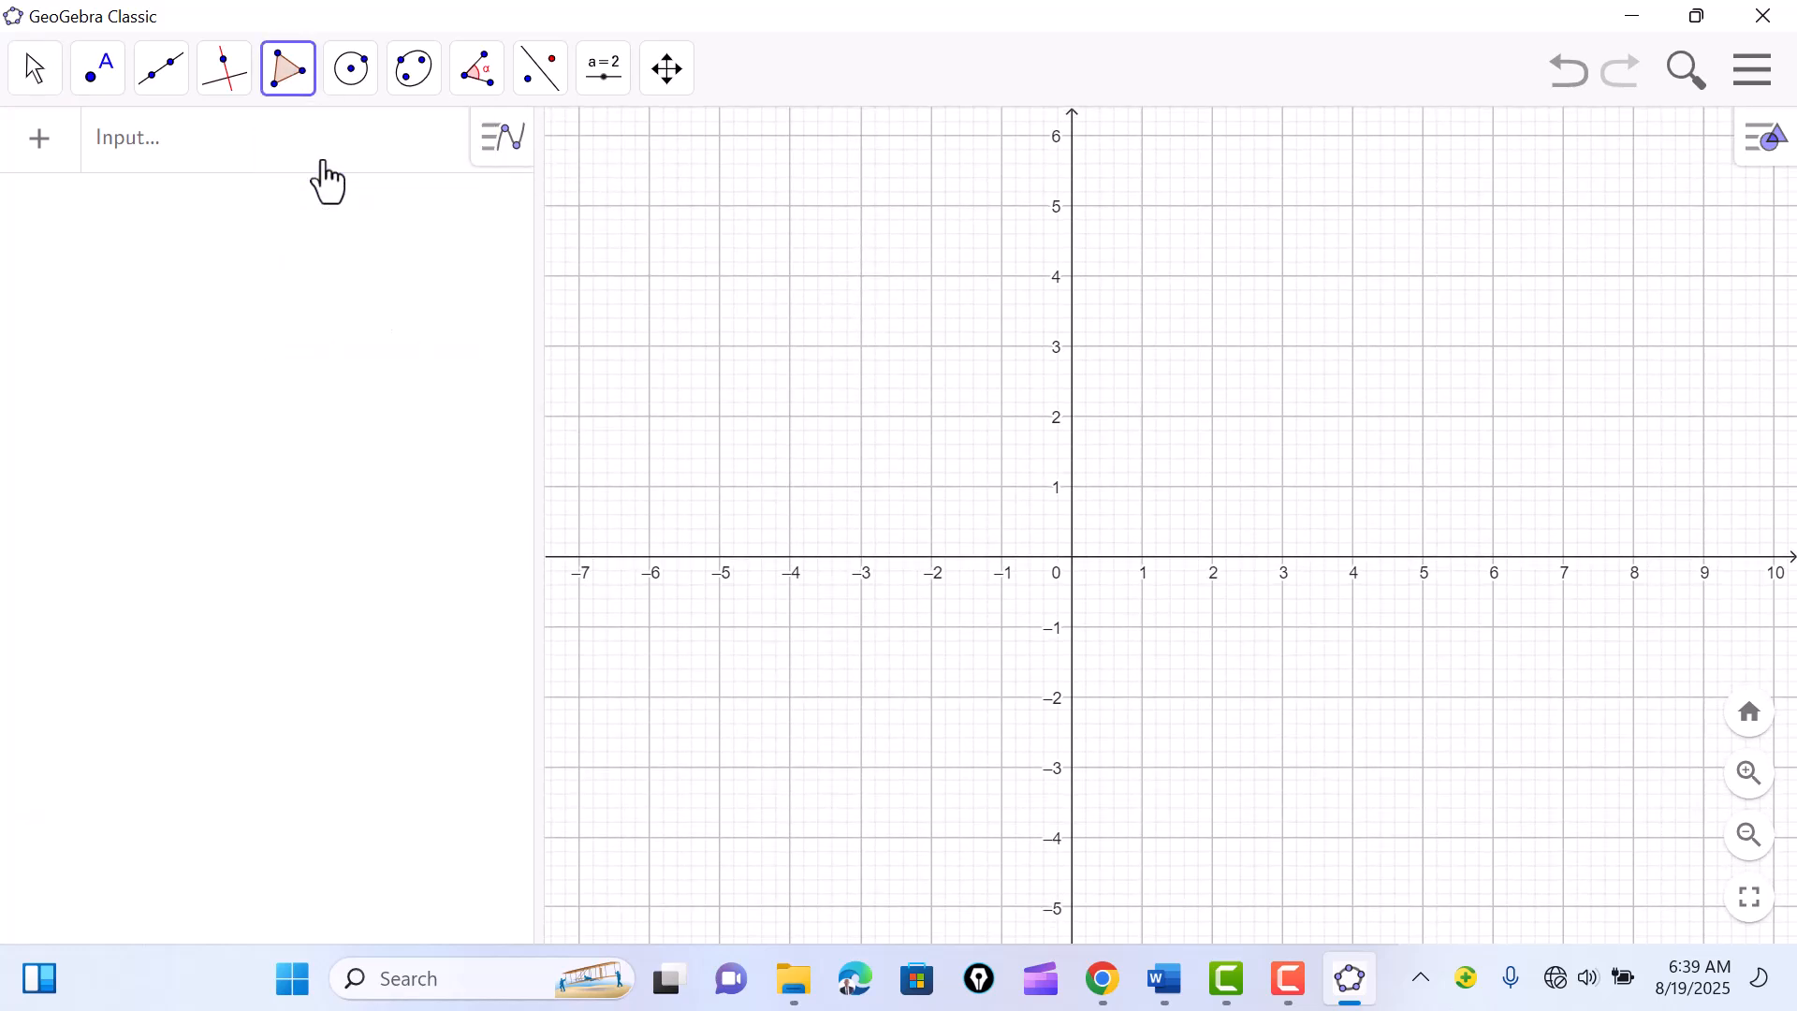
left_click(1211, 273)
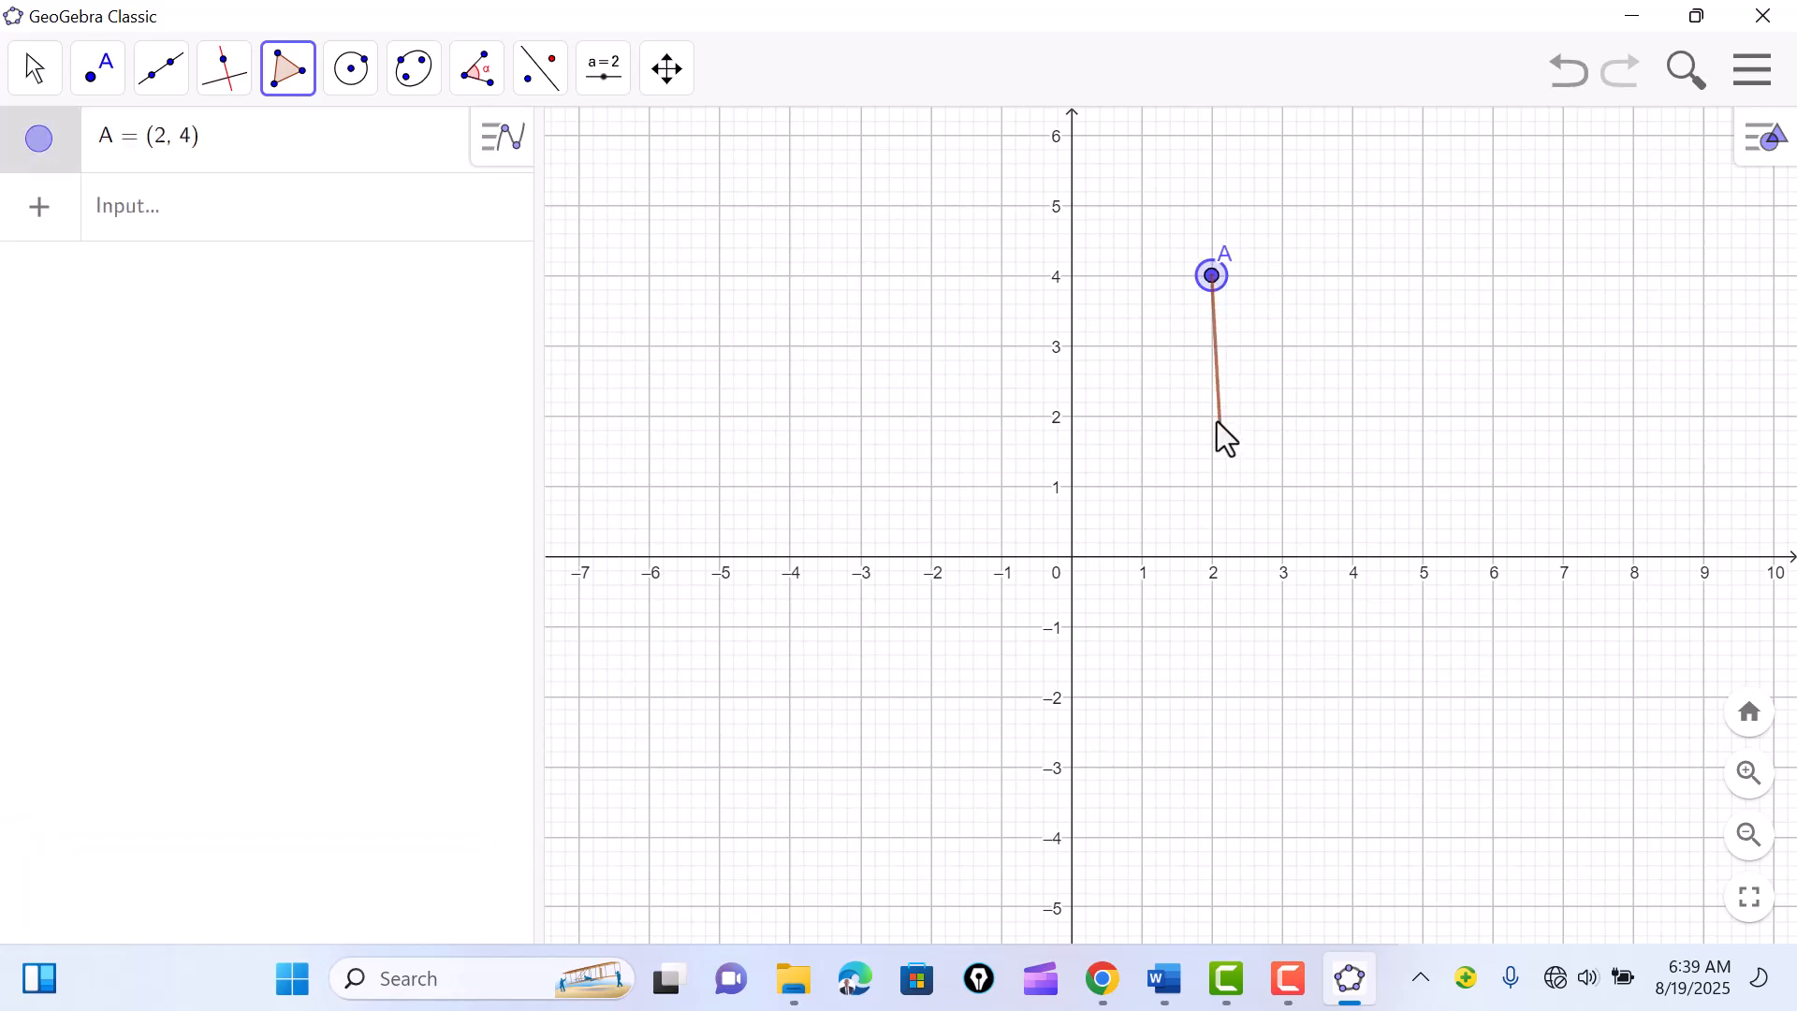
left_click(1214, 415)
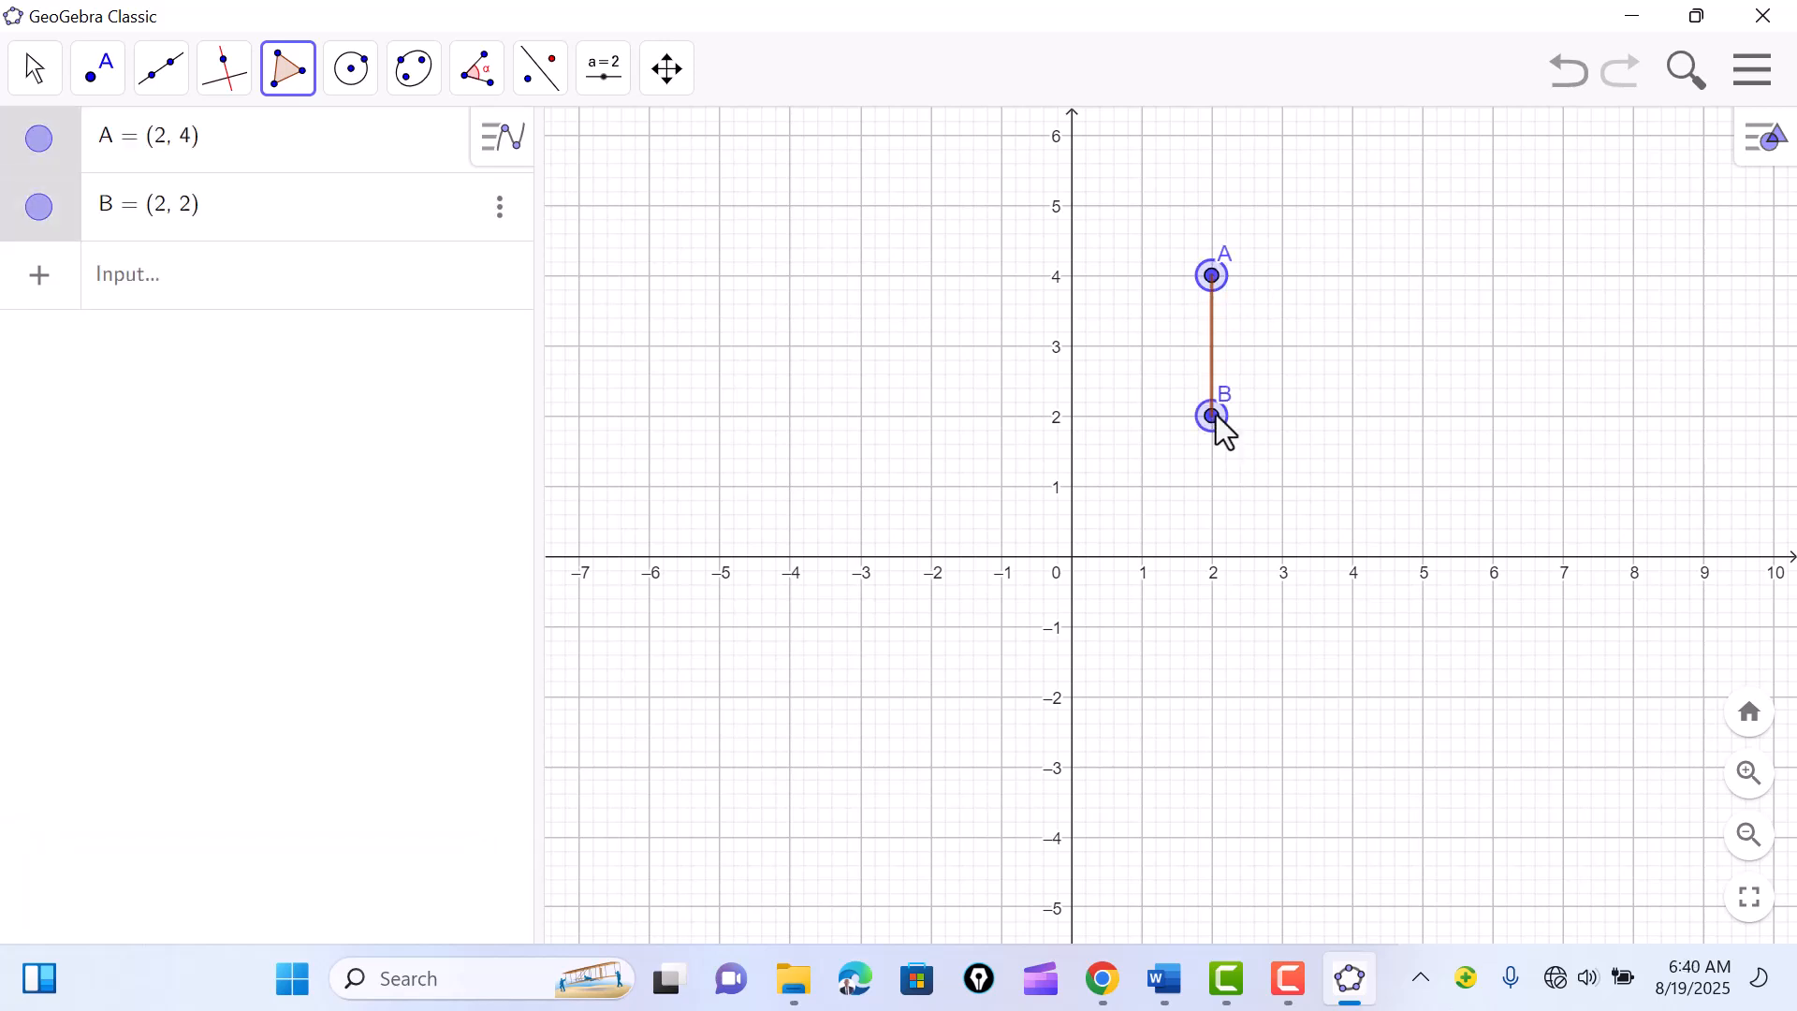
left_click(1492, 418)
left_click(1494, 282)
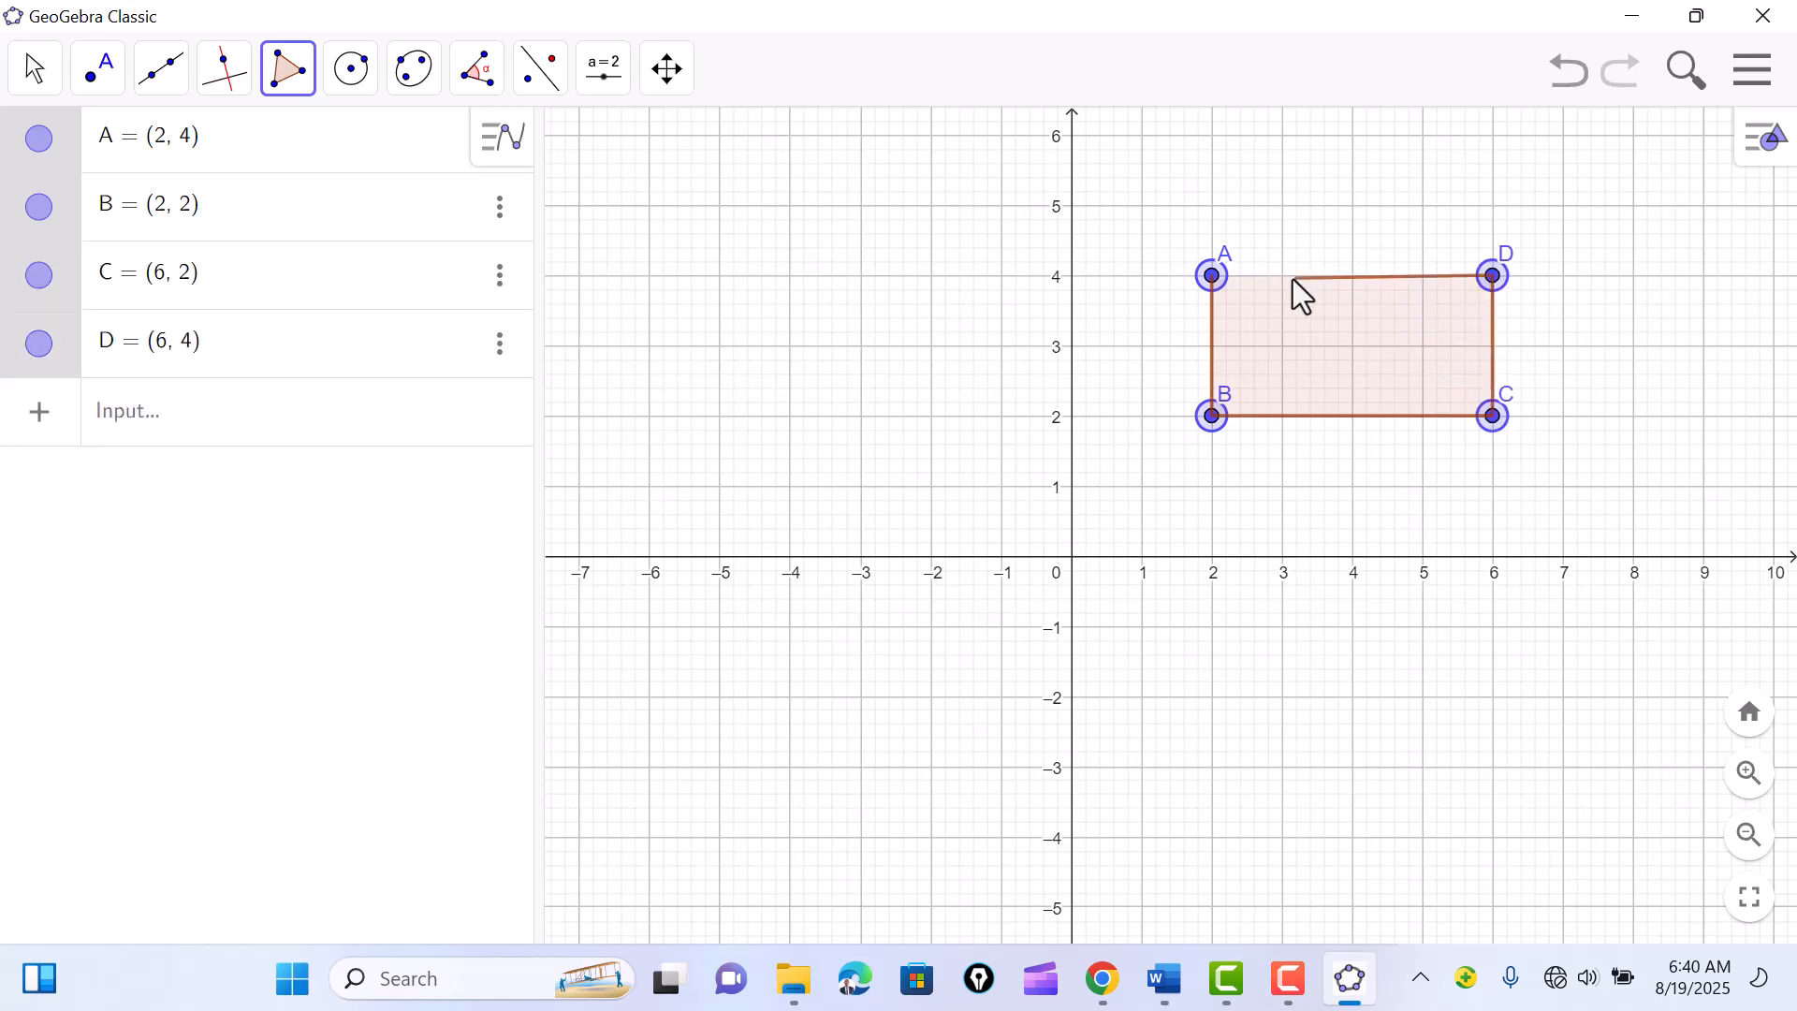
left_click(1211, 277)
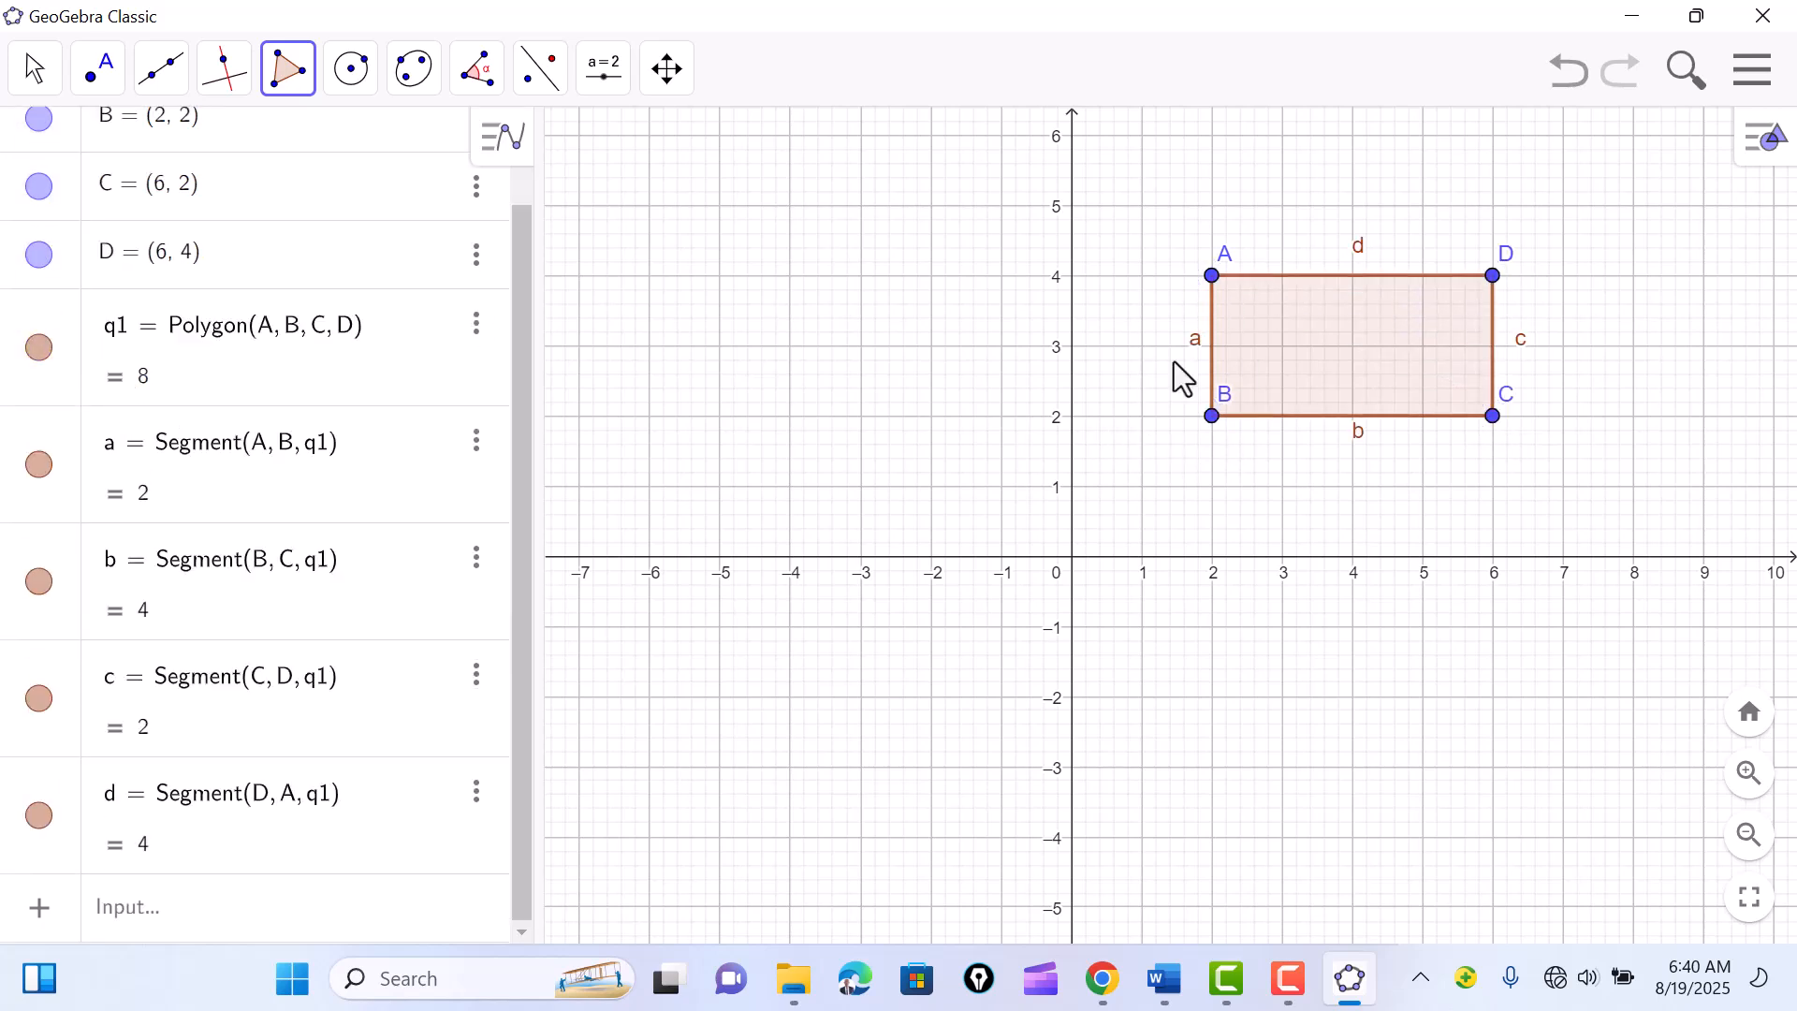
Step: Hide the labels of the rectangle's two horizontal sides, b and d
left_click(37, 71)
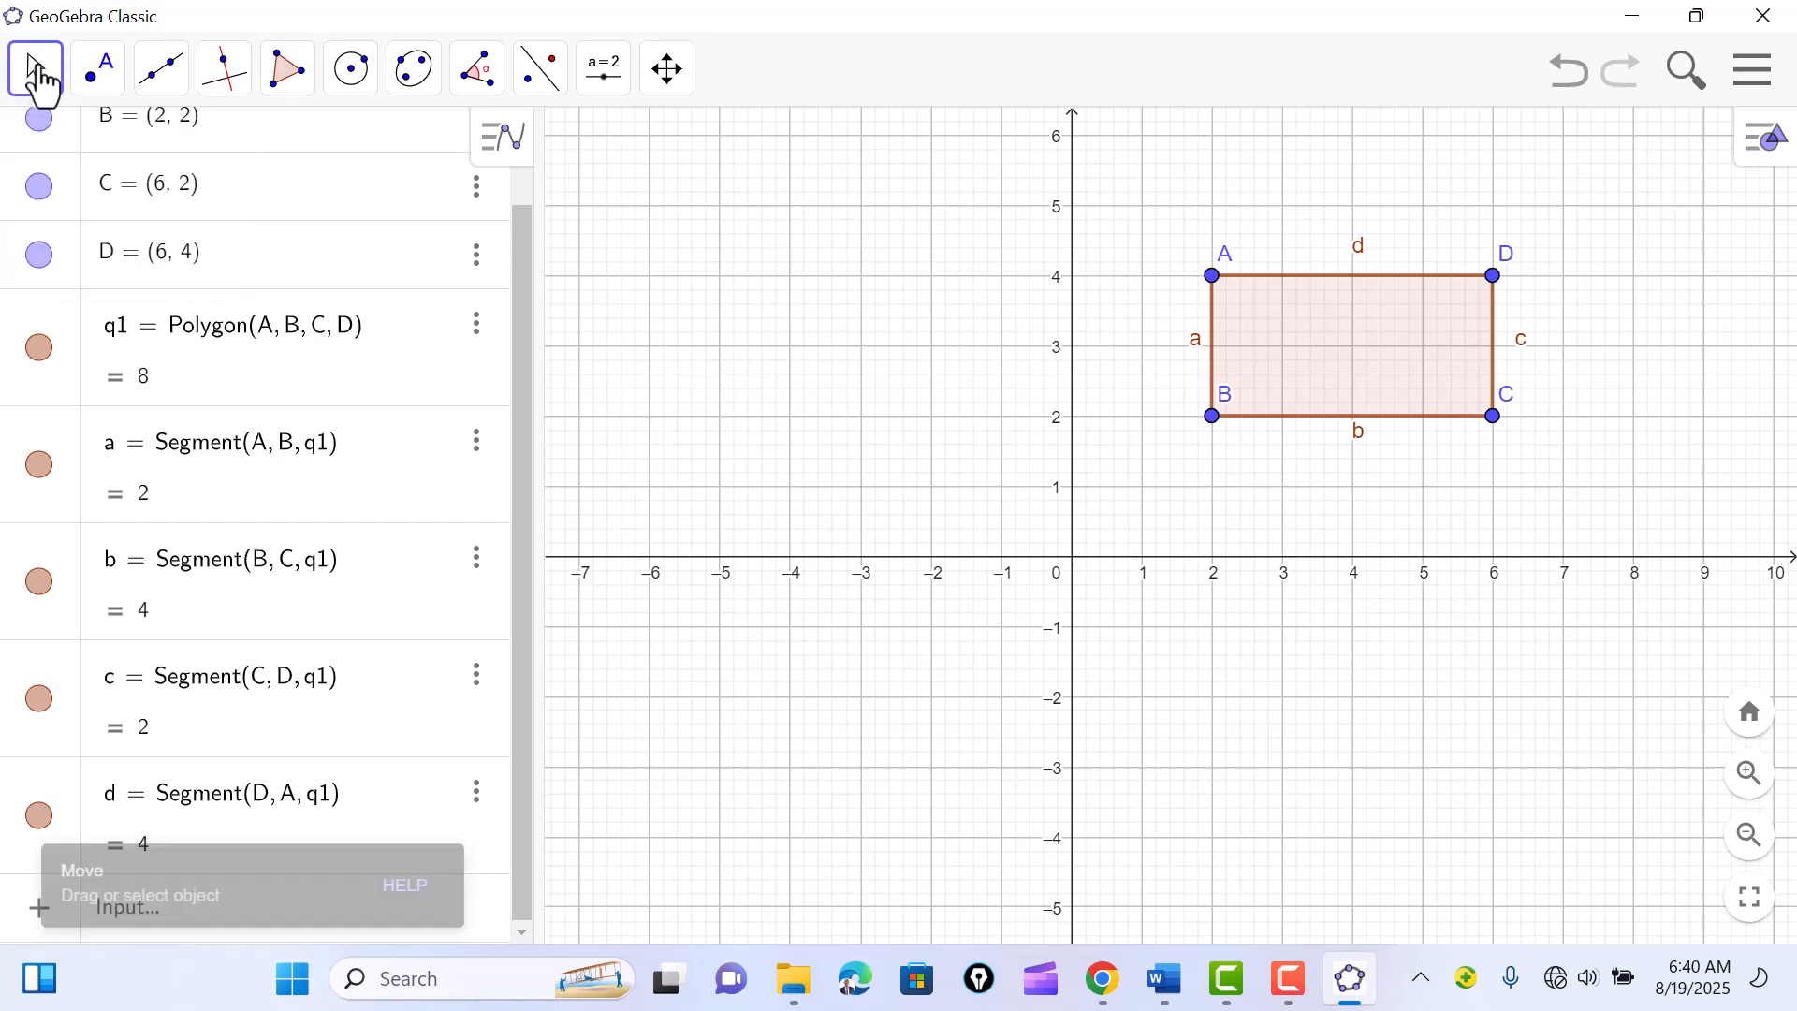
left_click(1355, 438)
left_click(1761, 142)
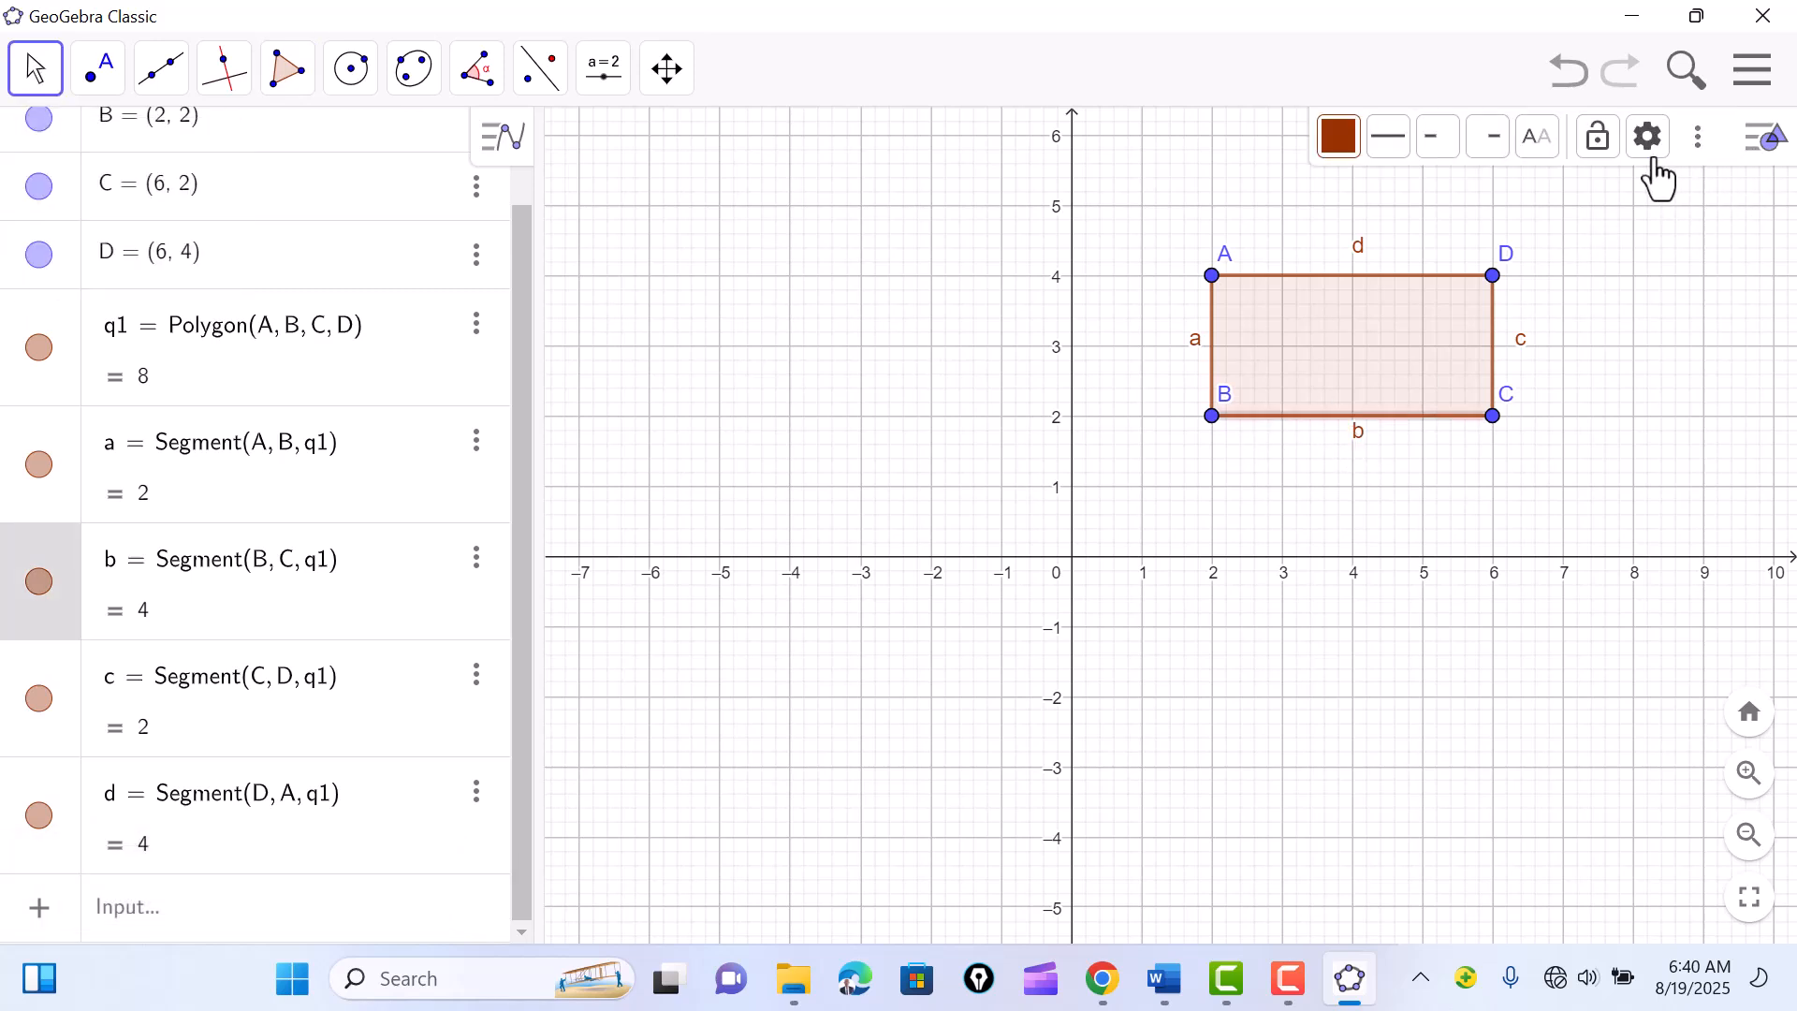
left_click(1537, 142)
left_click(1549, 187)
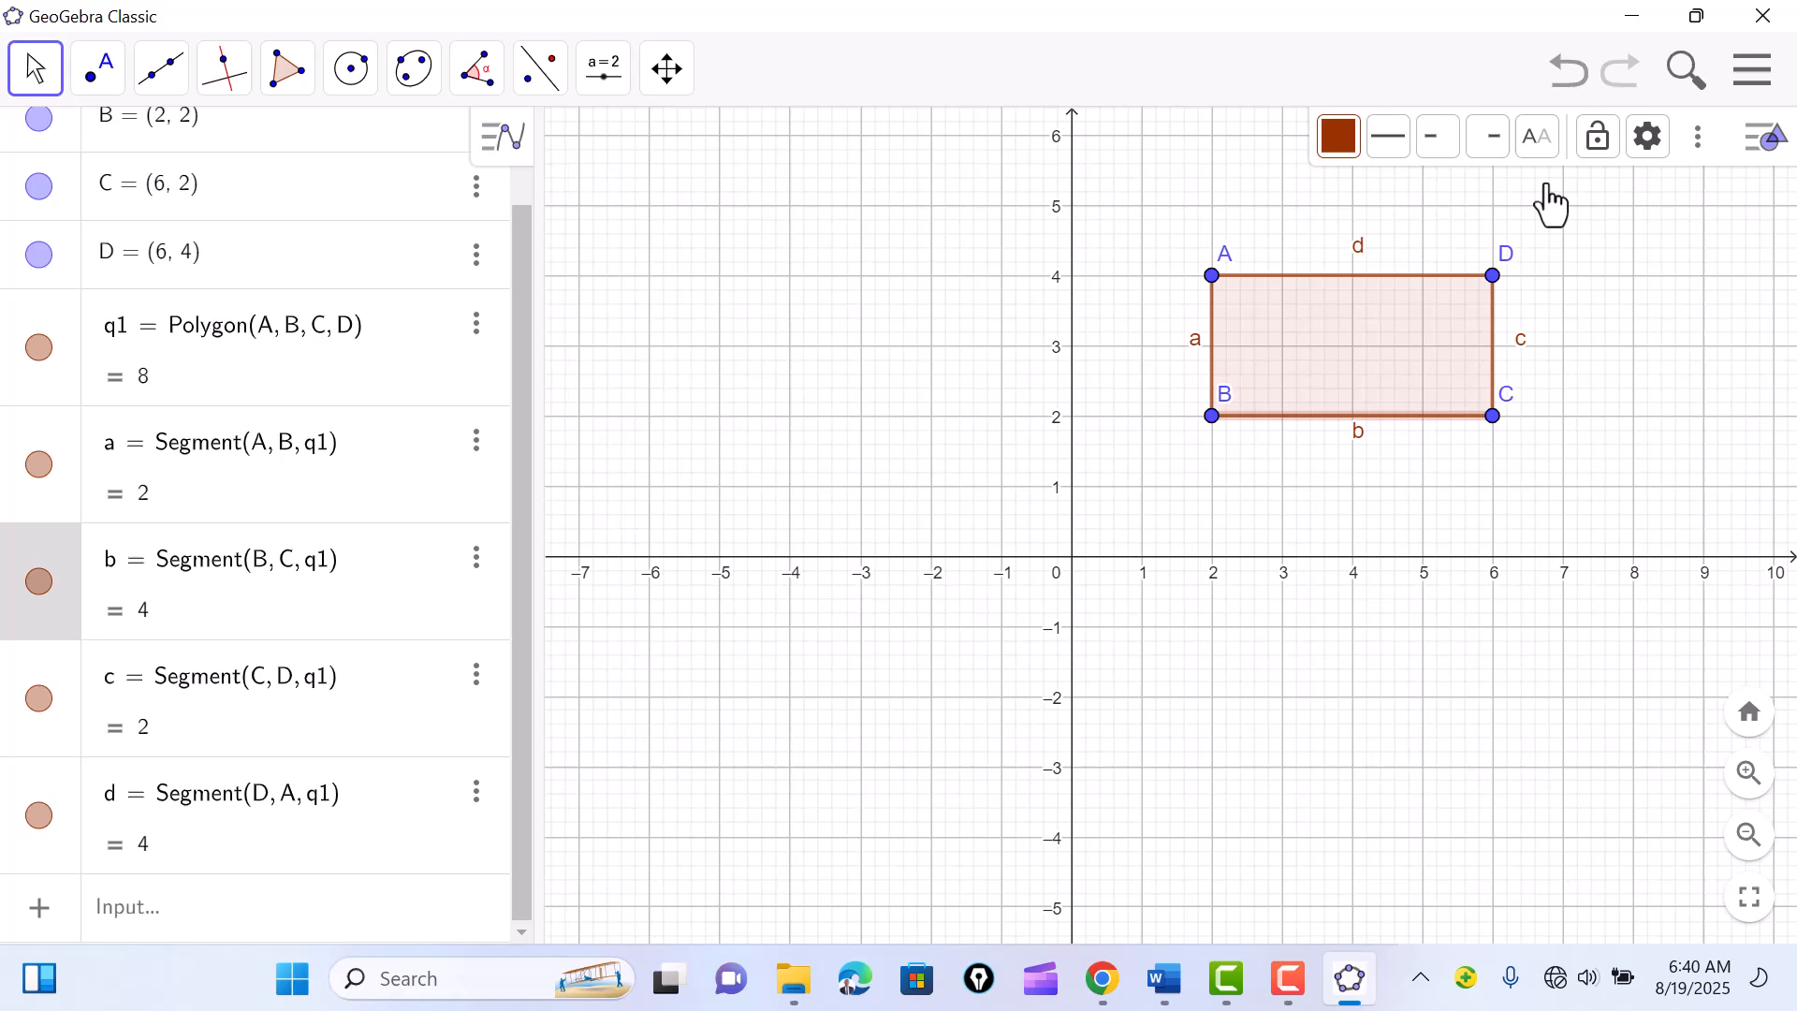
left_click(1348, 248)
left_click(1358, 250)
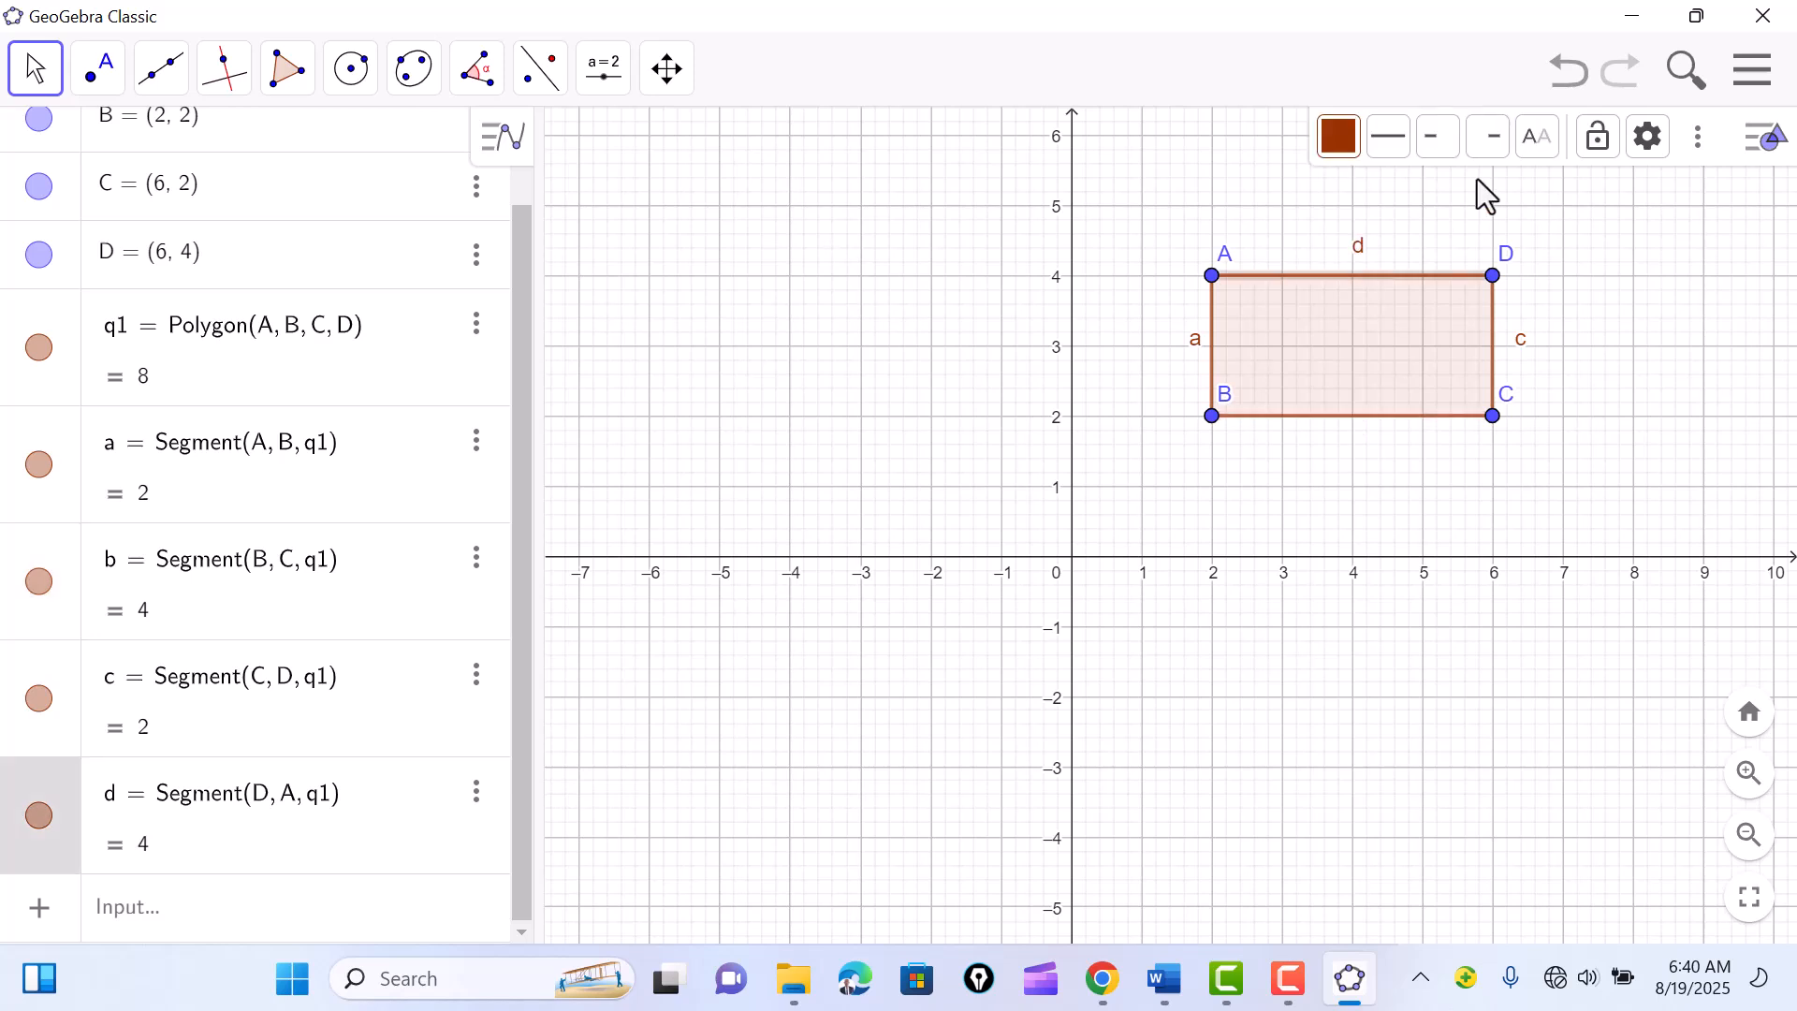
left_click(1538, 143)
left_click(1547, 186)
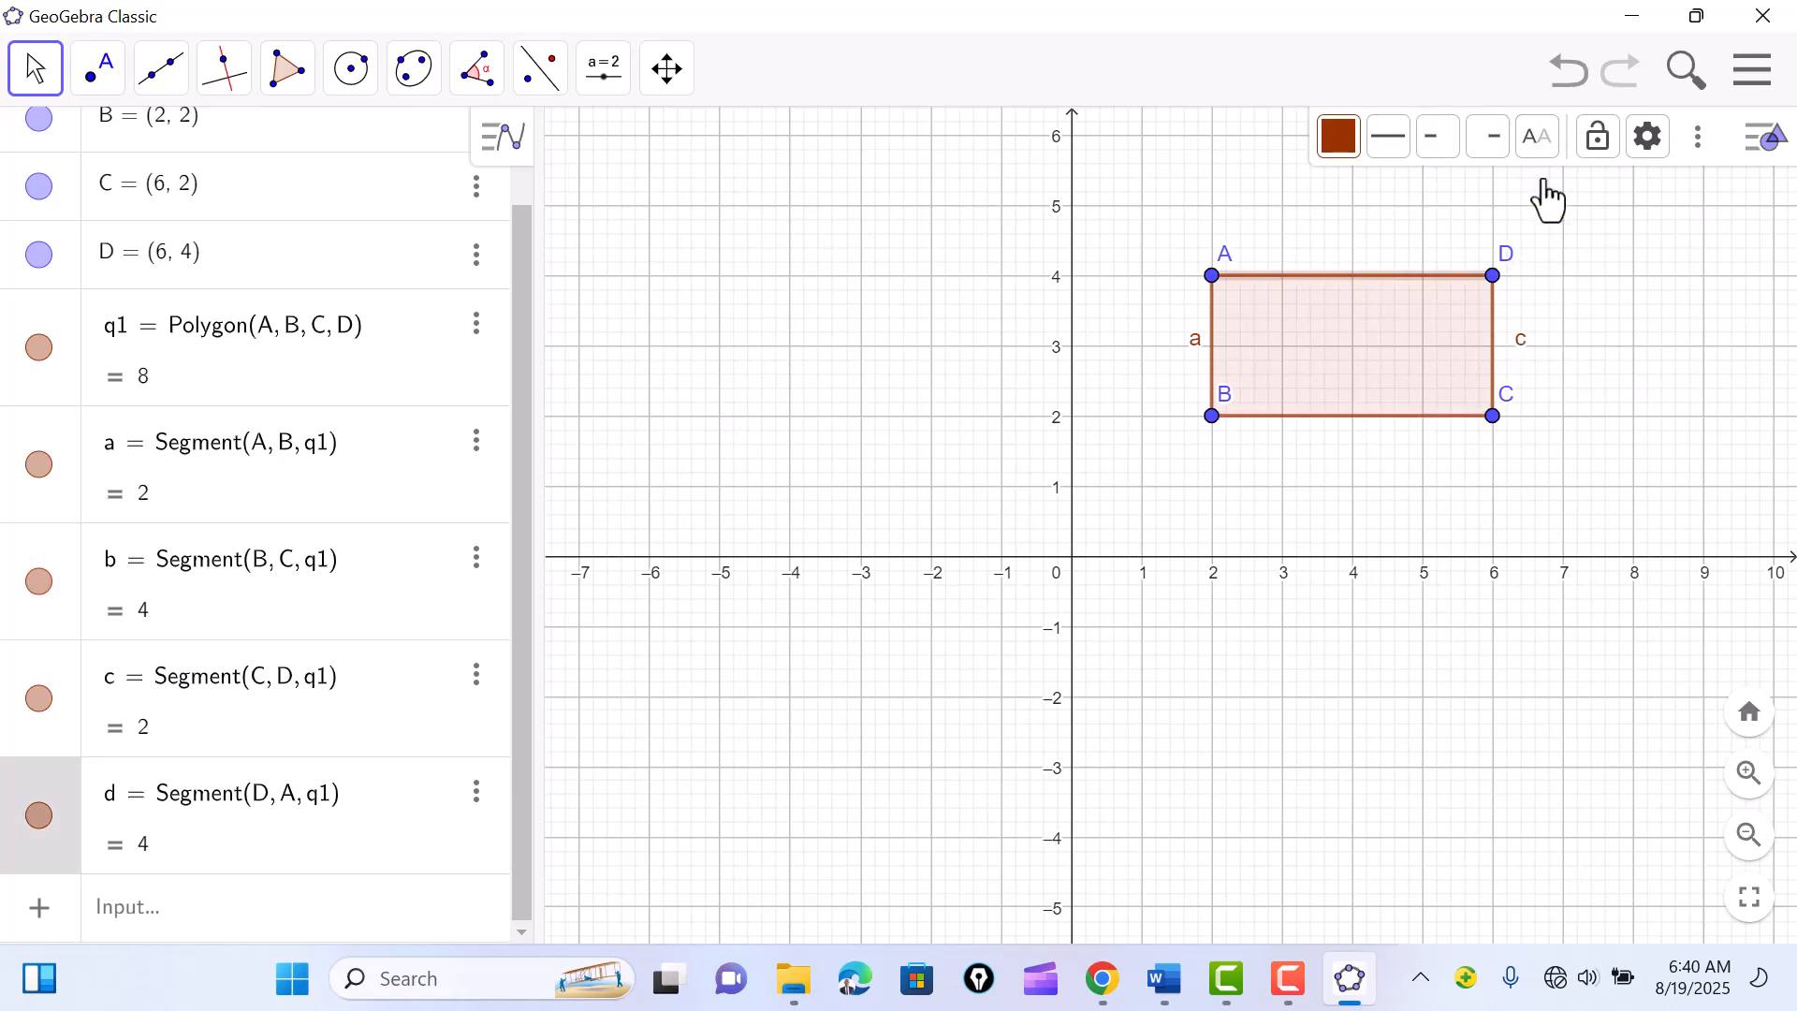
Step: Hide the labels of the rectangle's two vertical sides, c and a
left_click(1497, 358)
left_click(1530, 150)
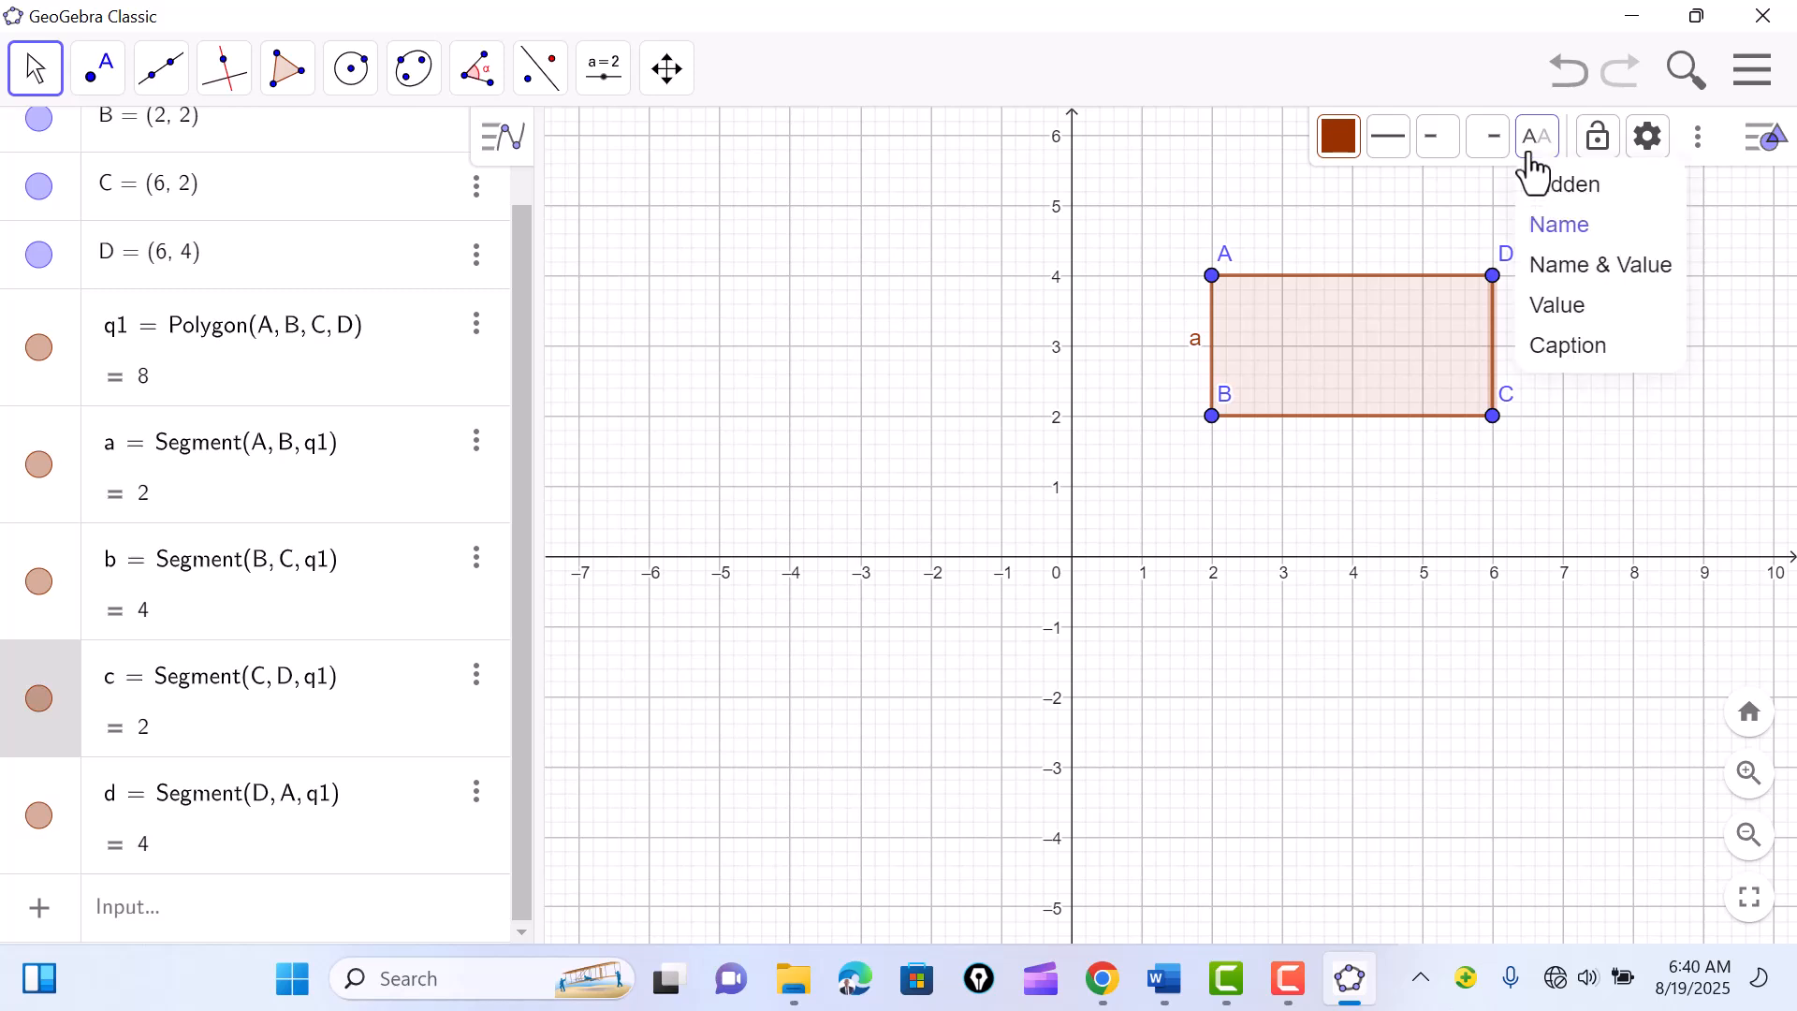
left_click(1533, 182)
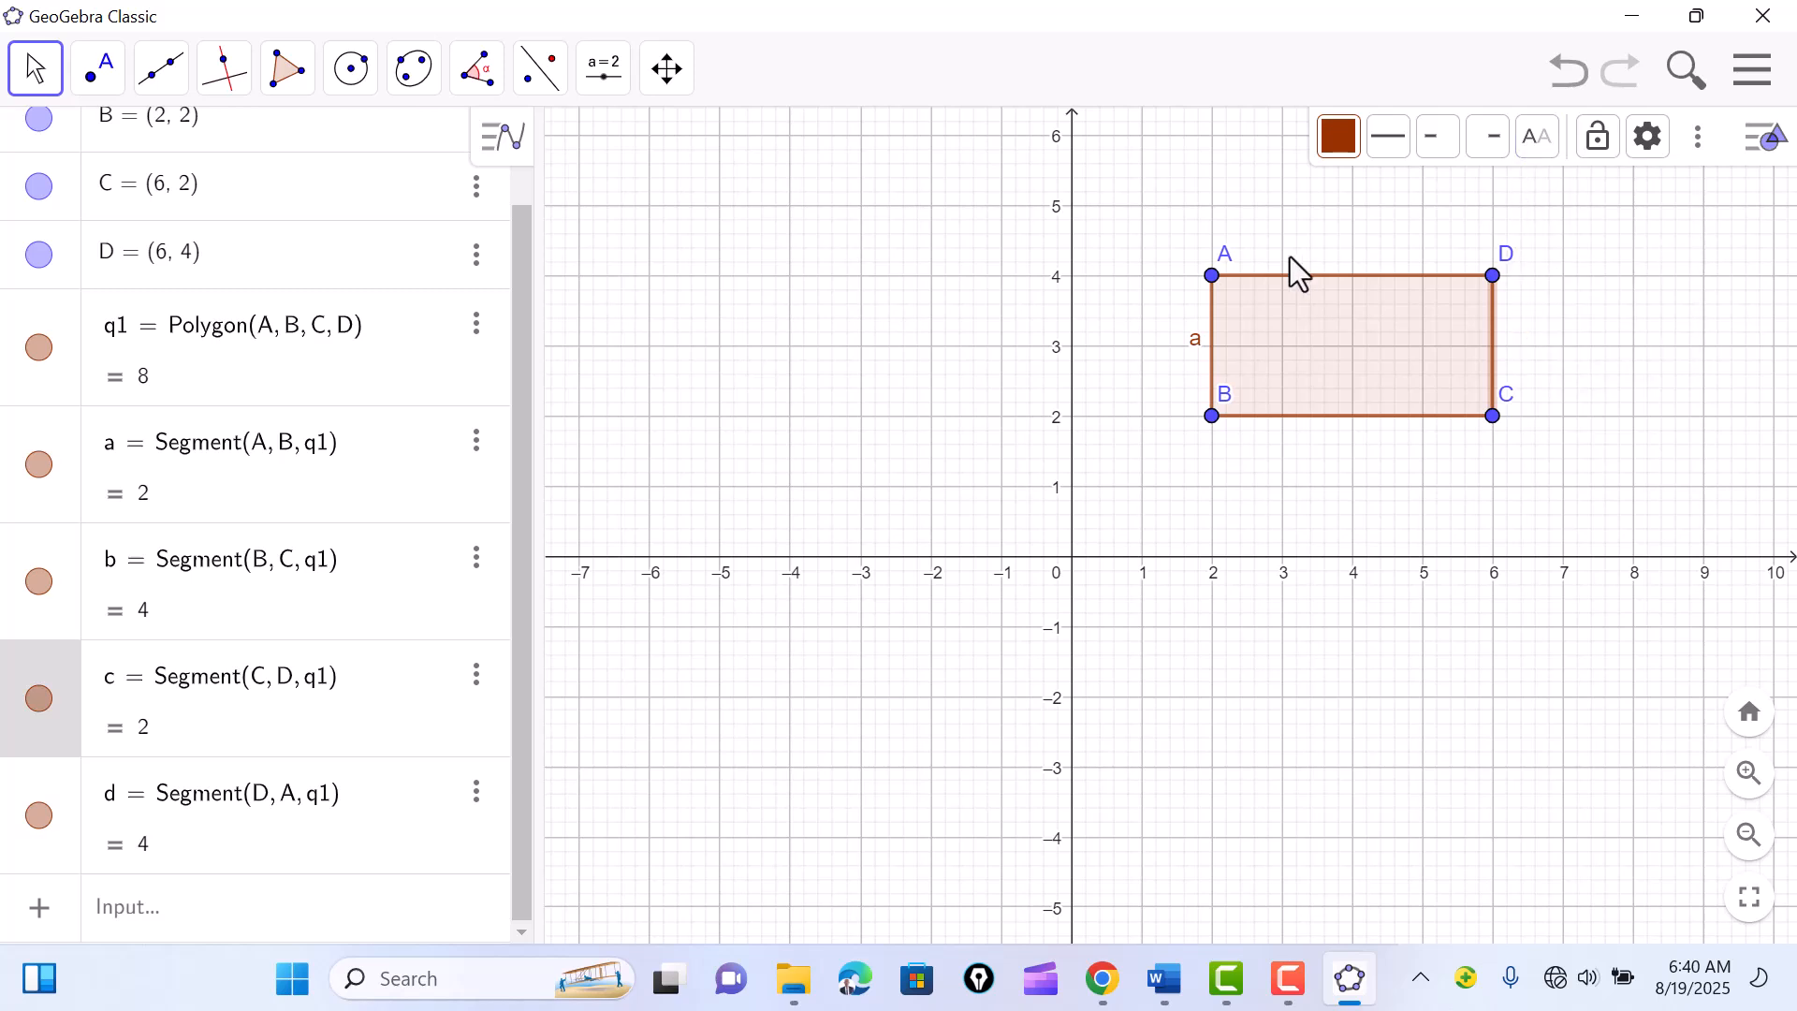
left_click(1198, 350)
left_click(1533, 145)
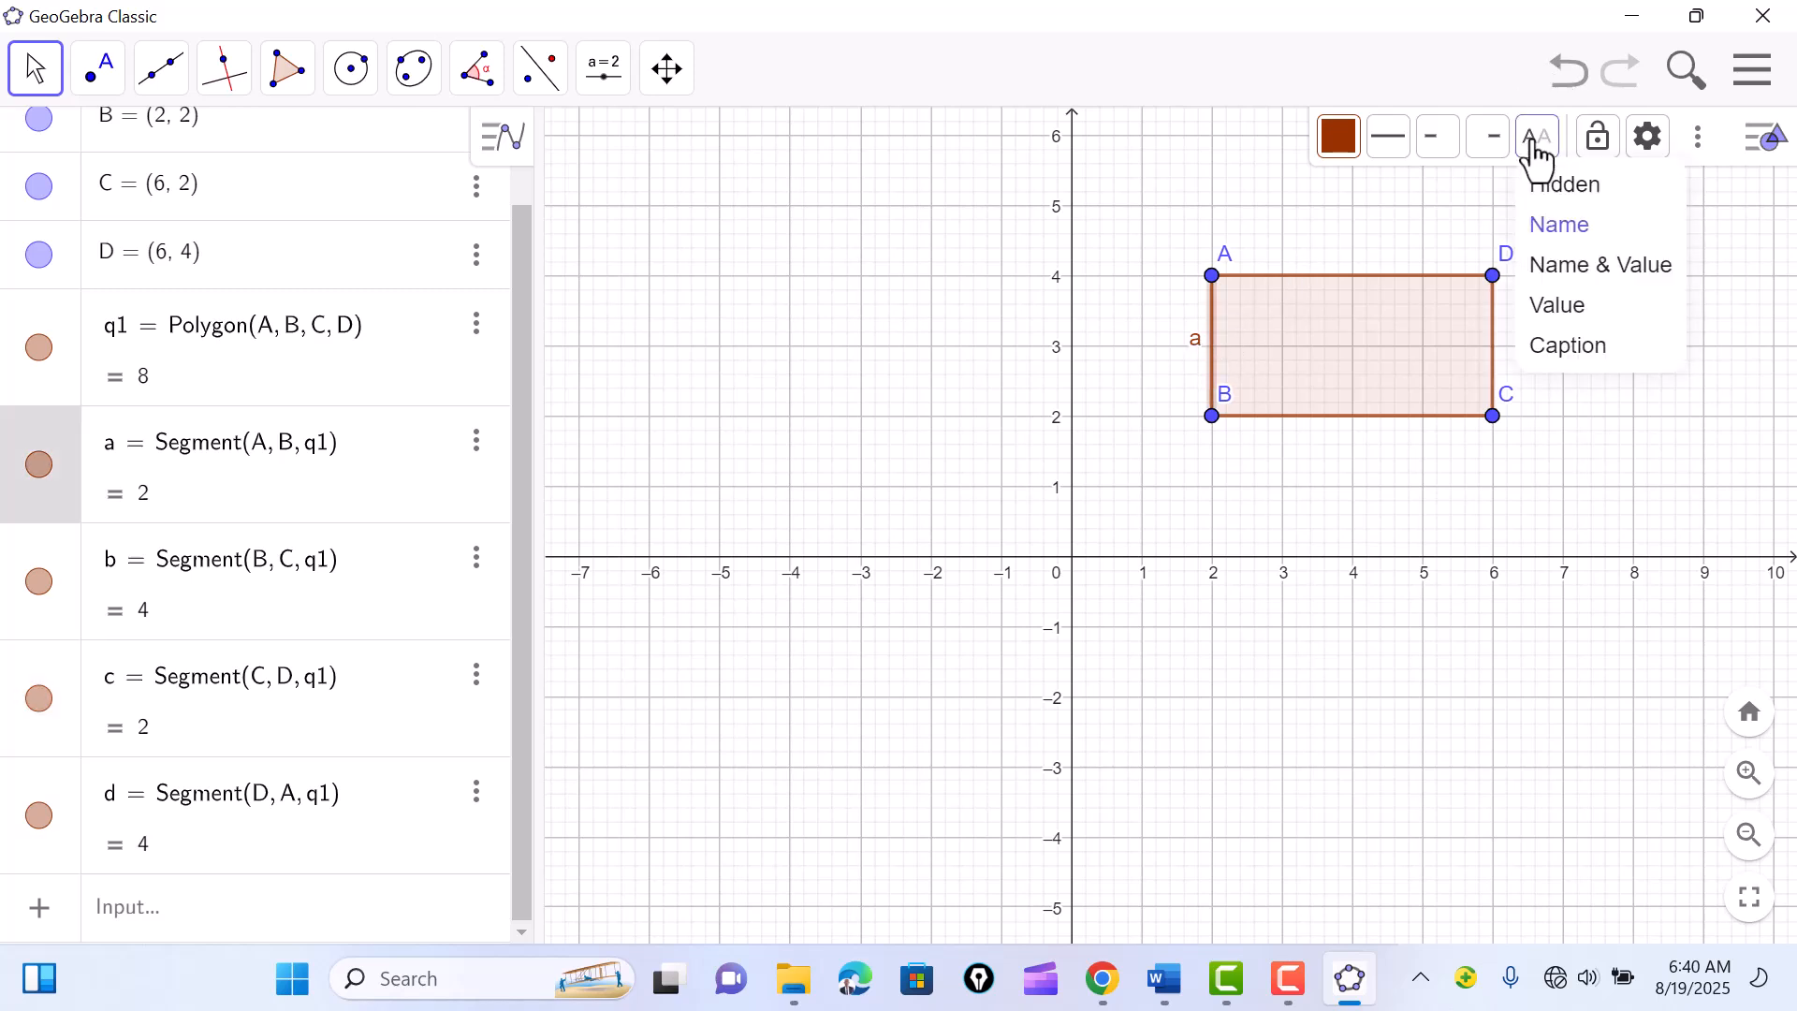
left_click(1535, 184)
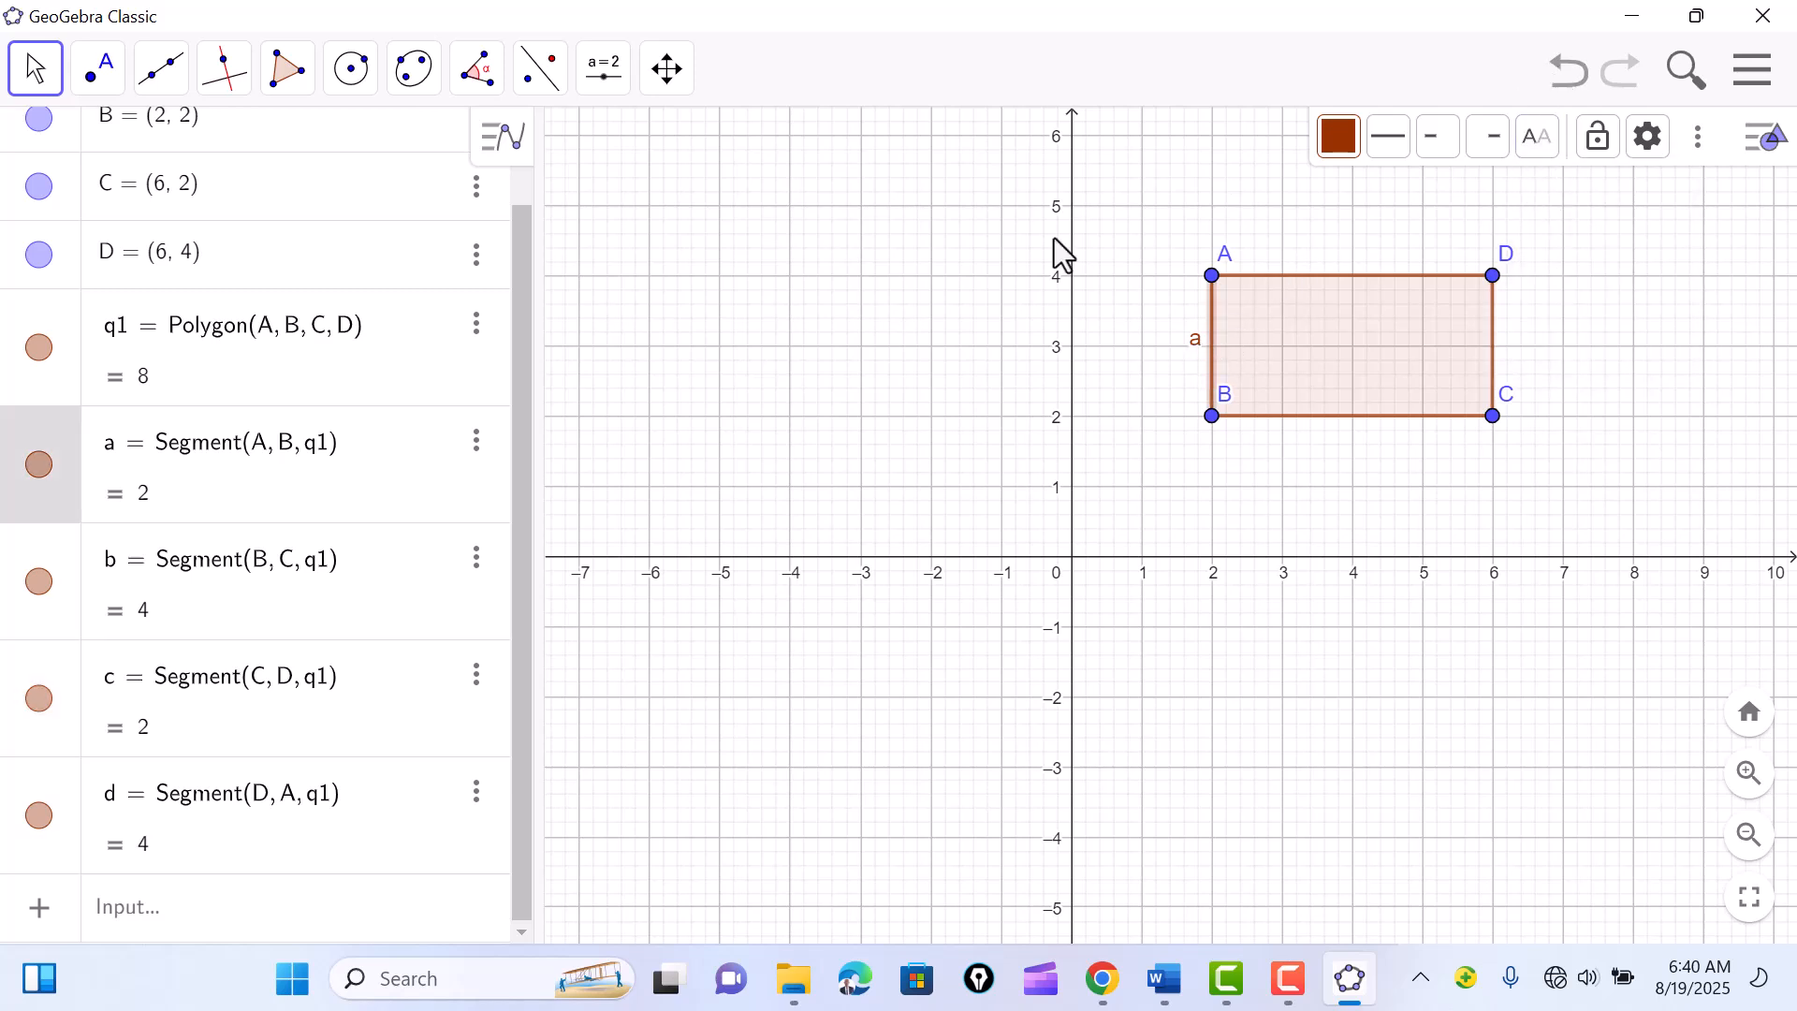
left_click(748, 288)
Step: Draw a vertical segment from (-4, 4) to (-4, 1)
left_click(164, 83)
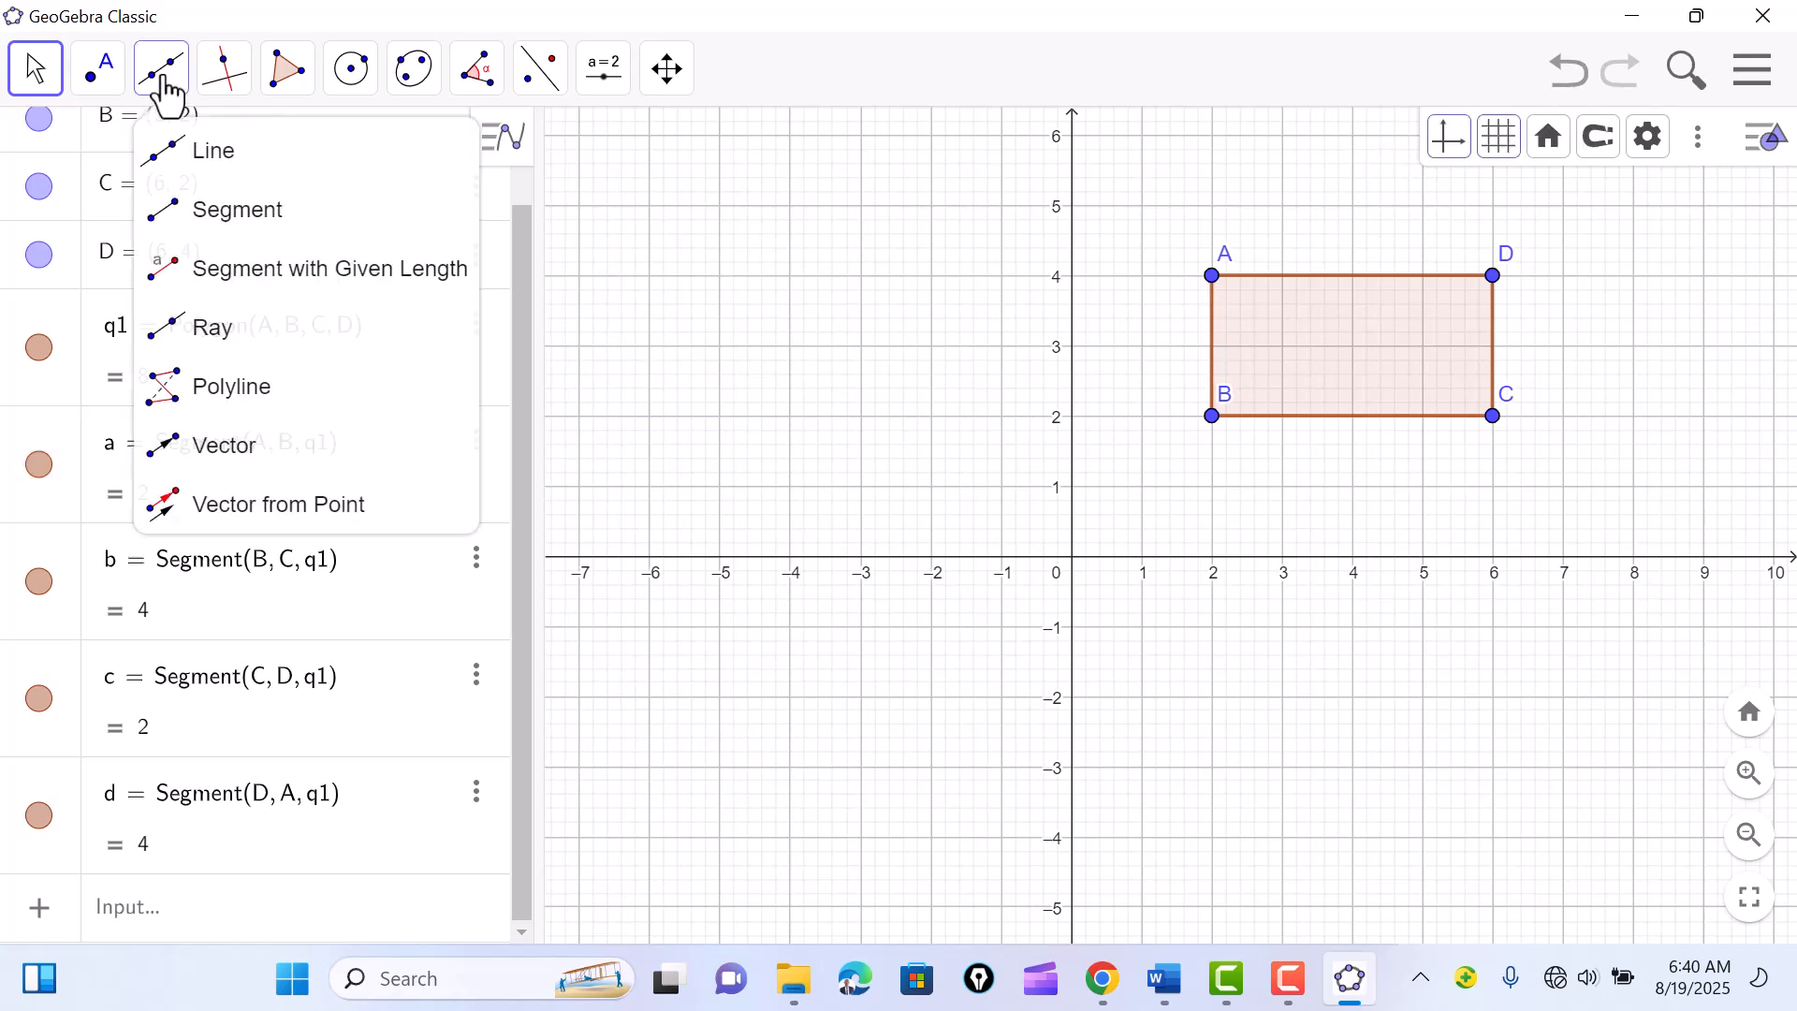
left_click(245, 220)
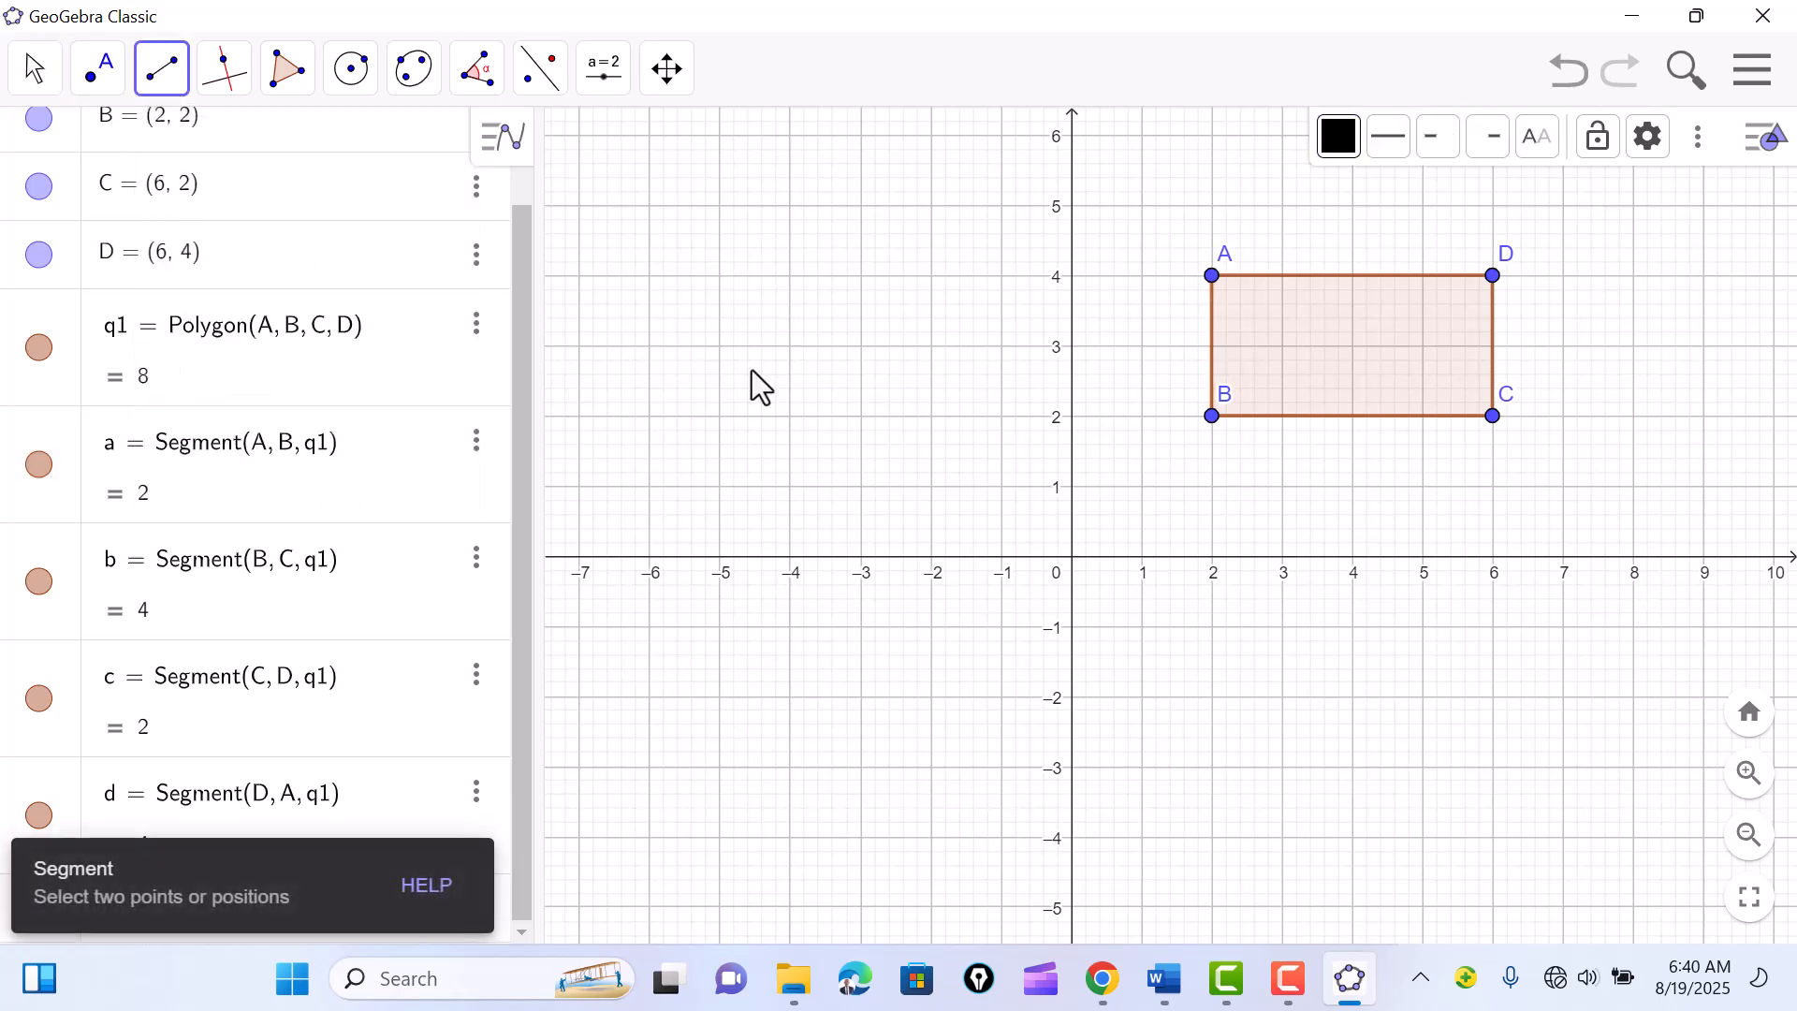
left_click(792, 275)
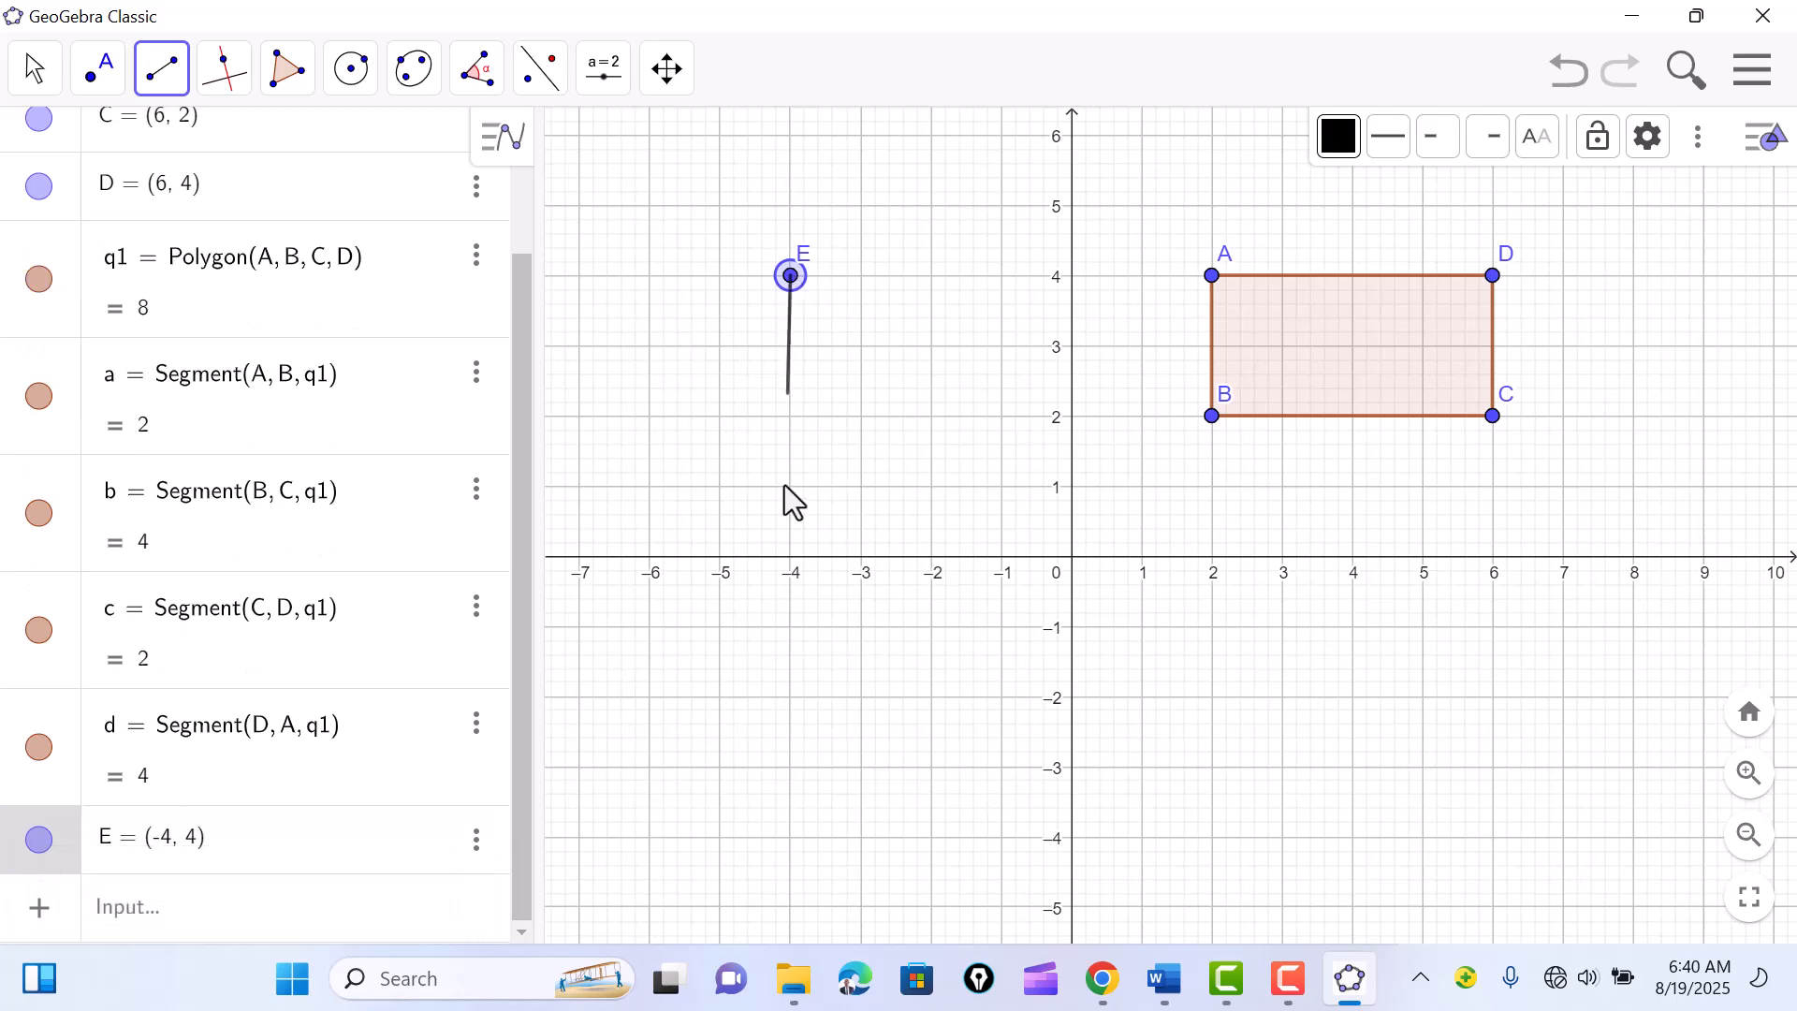
left_click(790, 488)
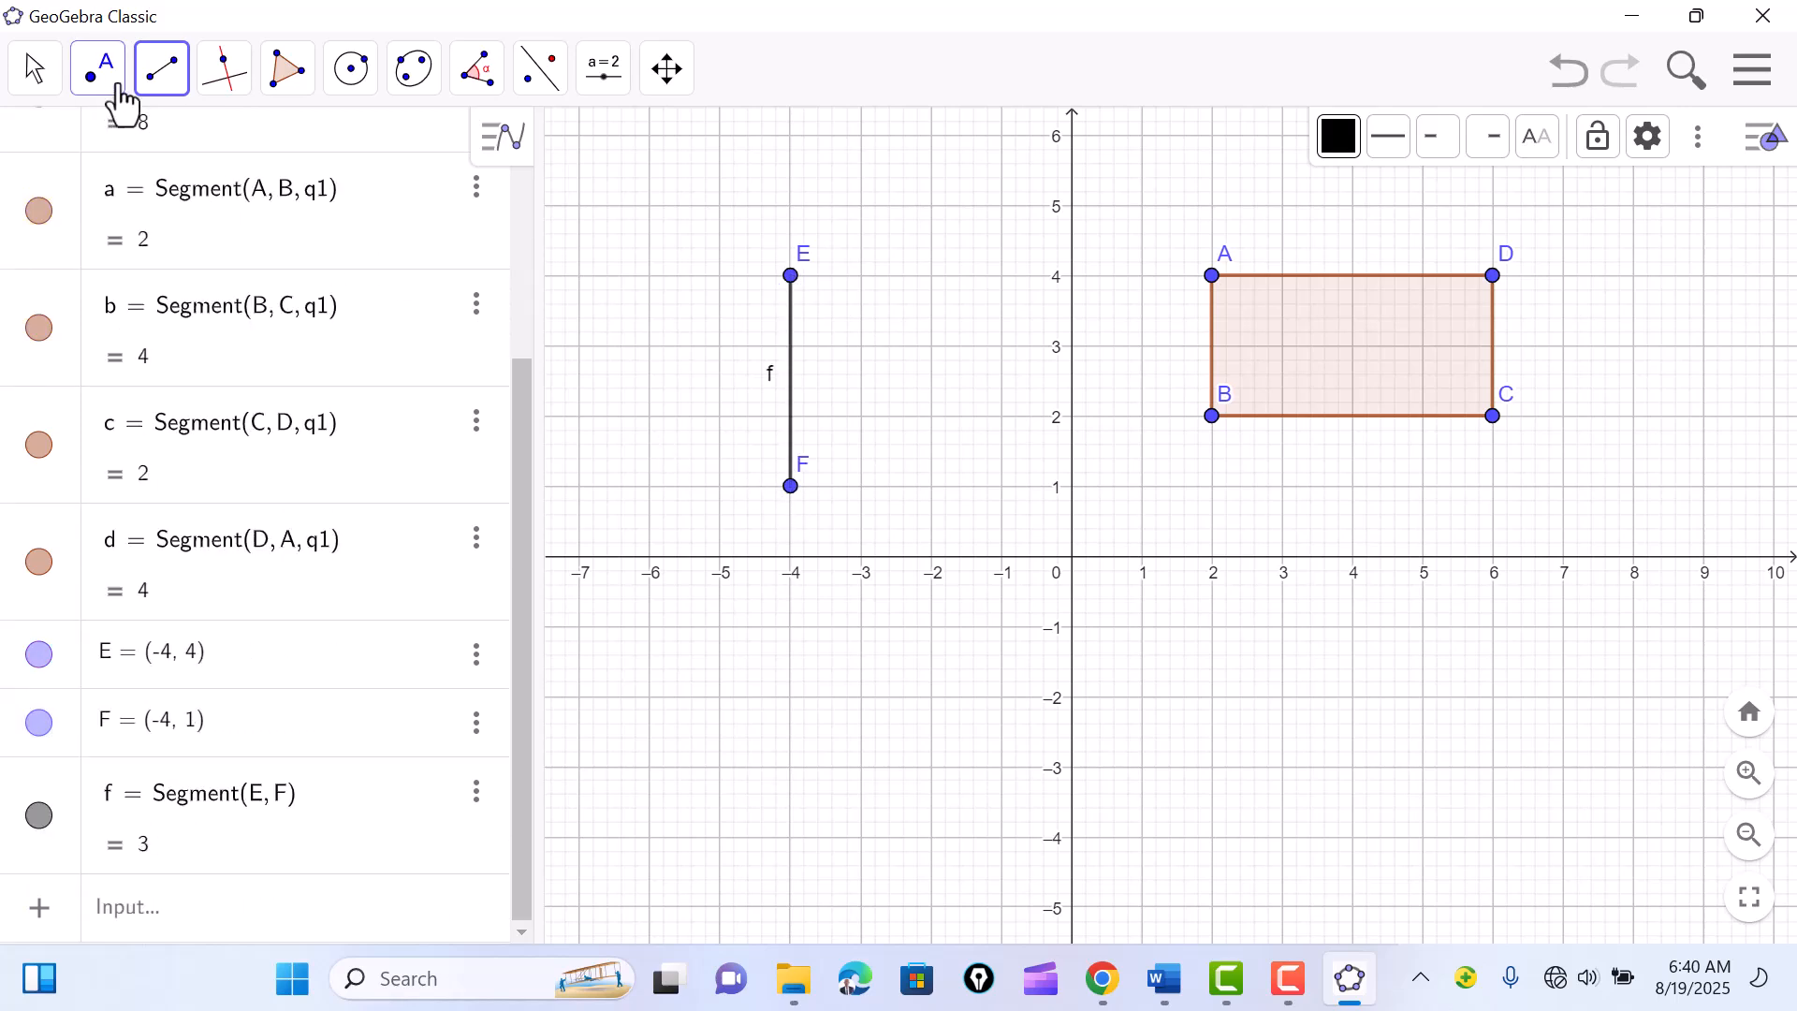
Step: Draw an upward vector starting at (-6, 2) and ending at (-6, 4)
left_click(157, 89)
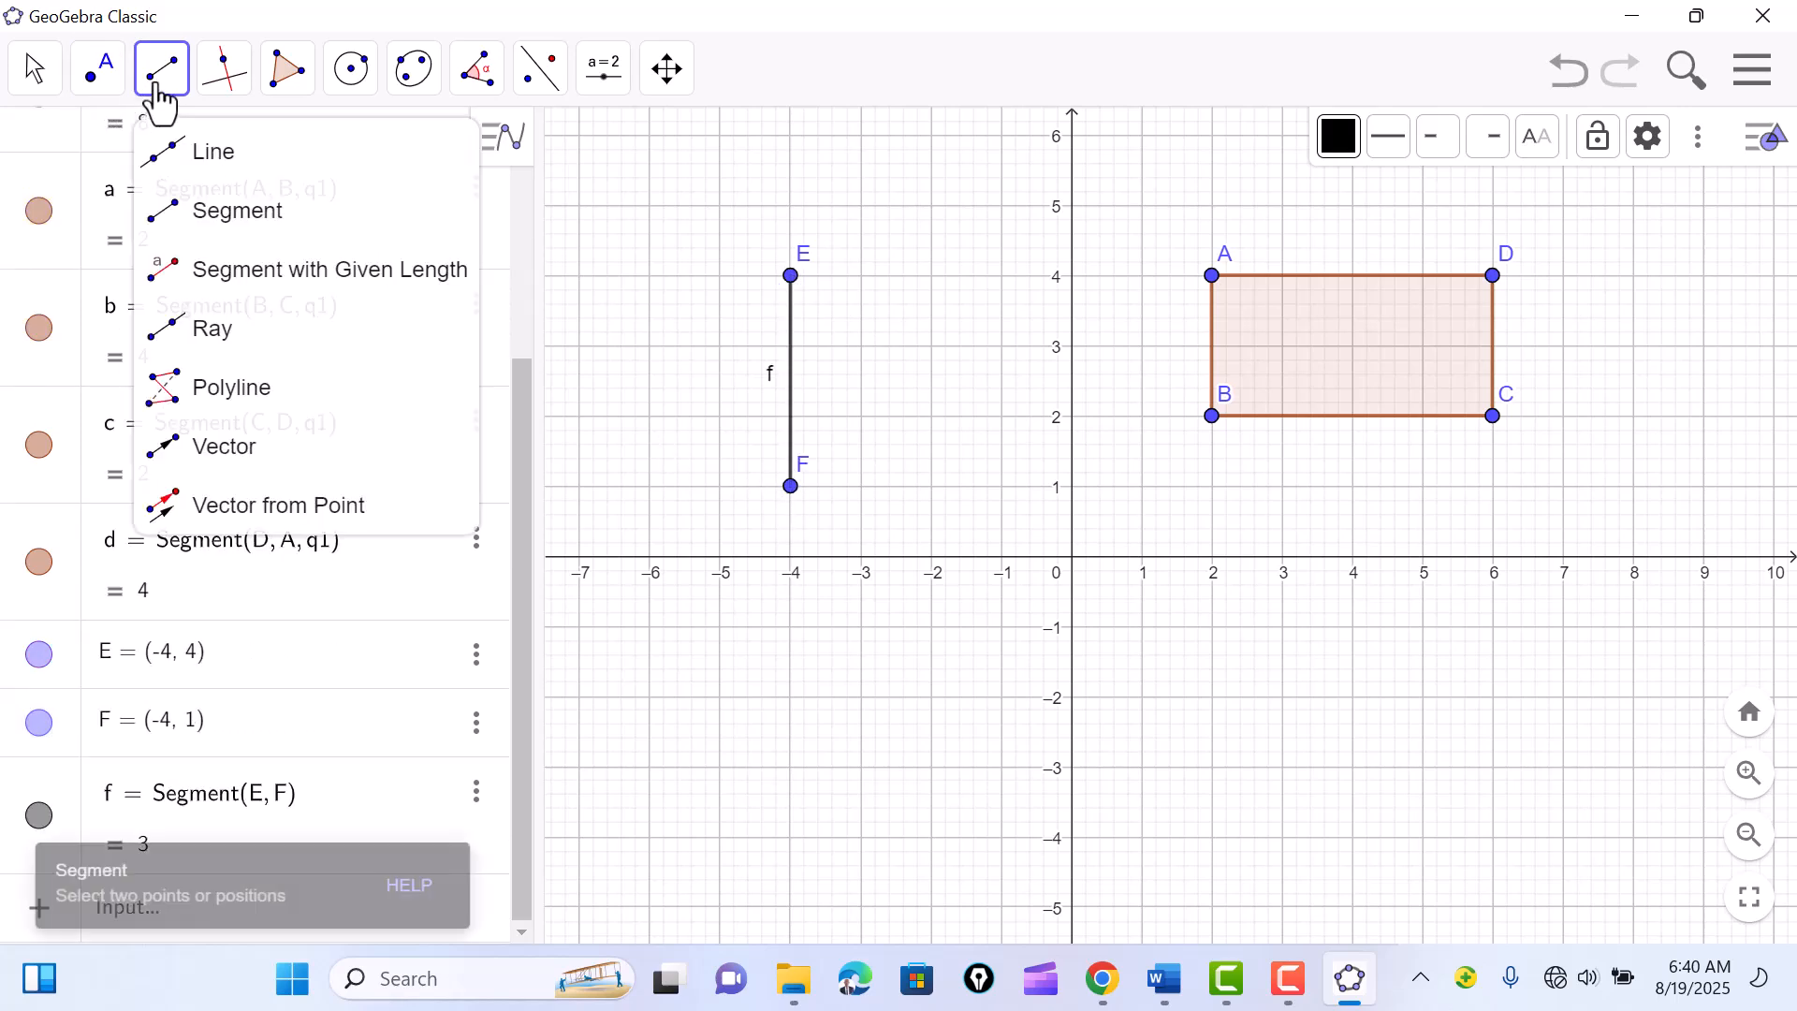
left_click(245, 463)
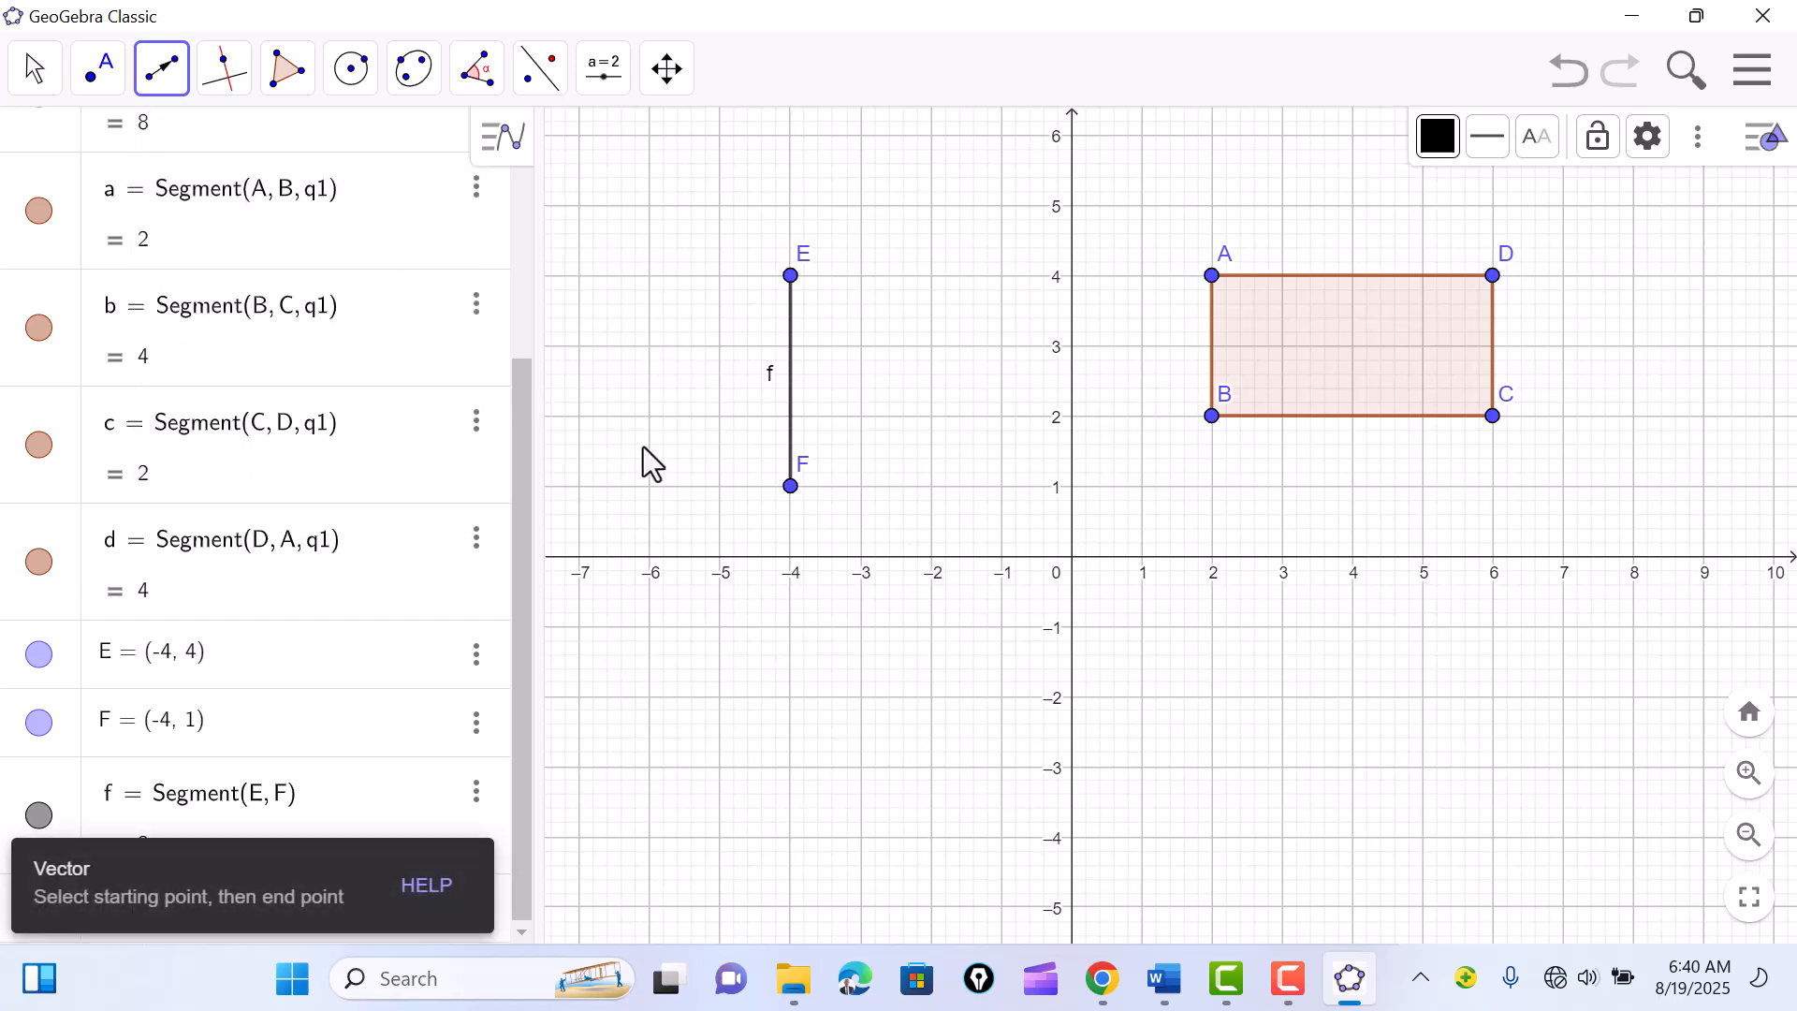
left_click(650, 415)
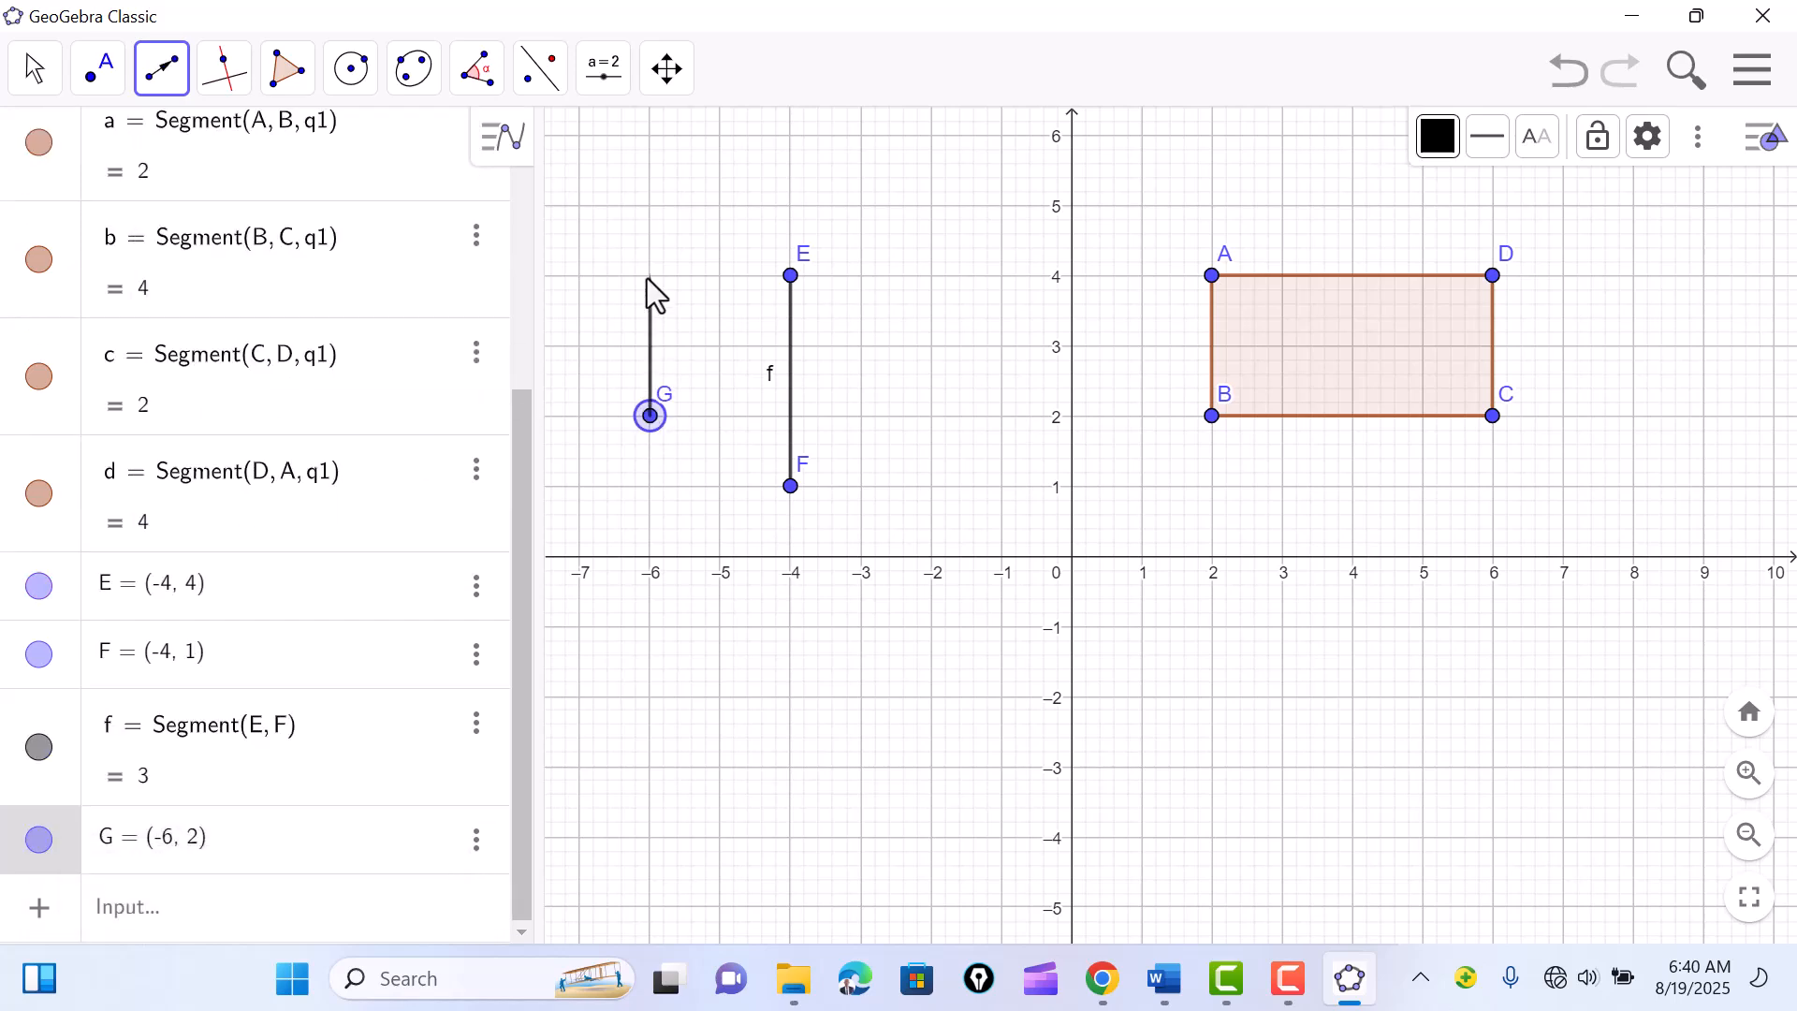
left_click(648, 277)
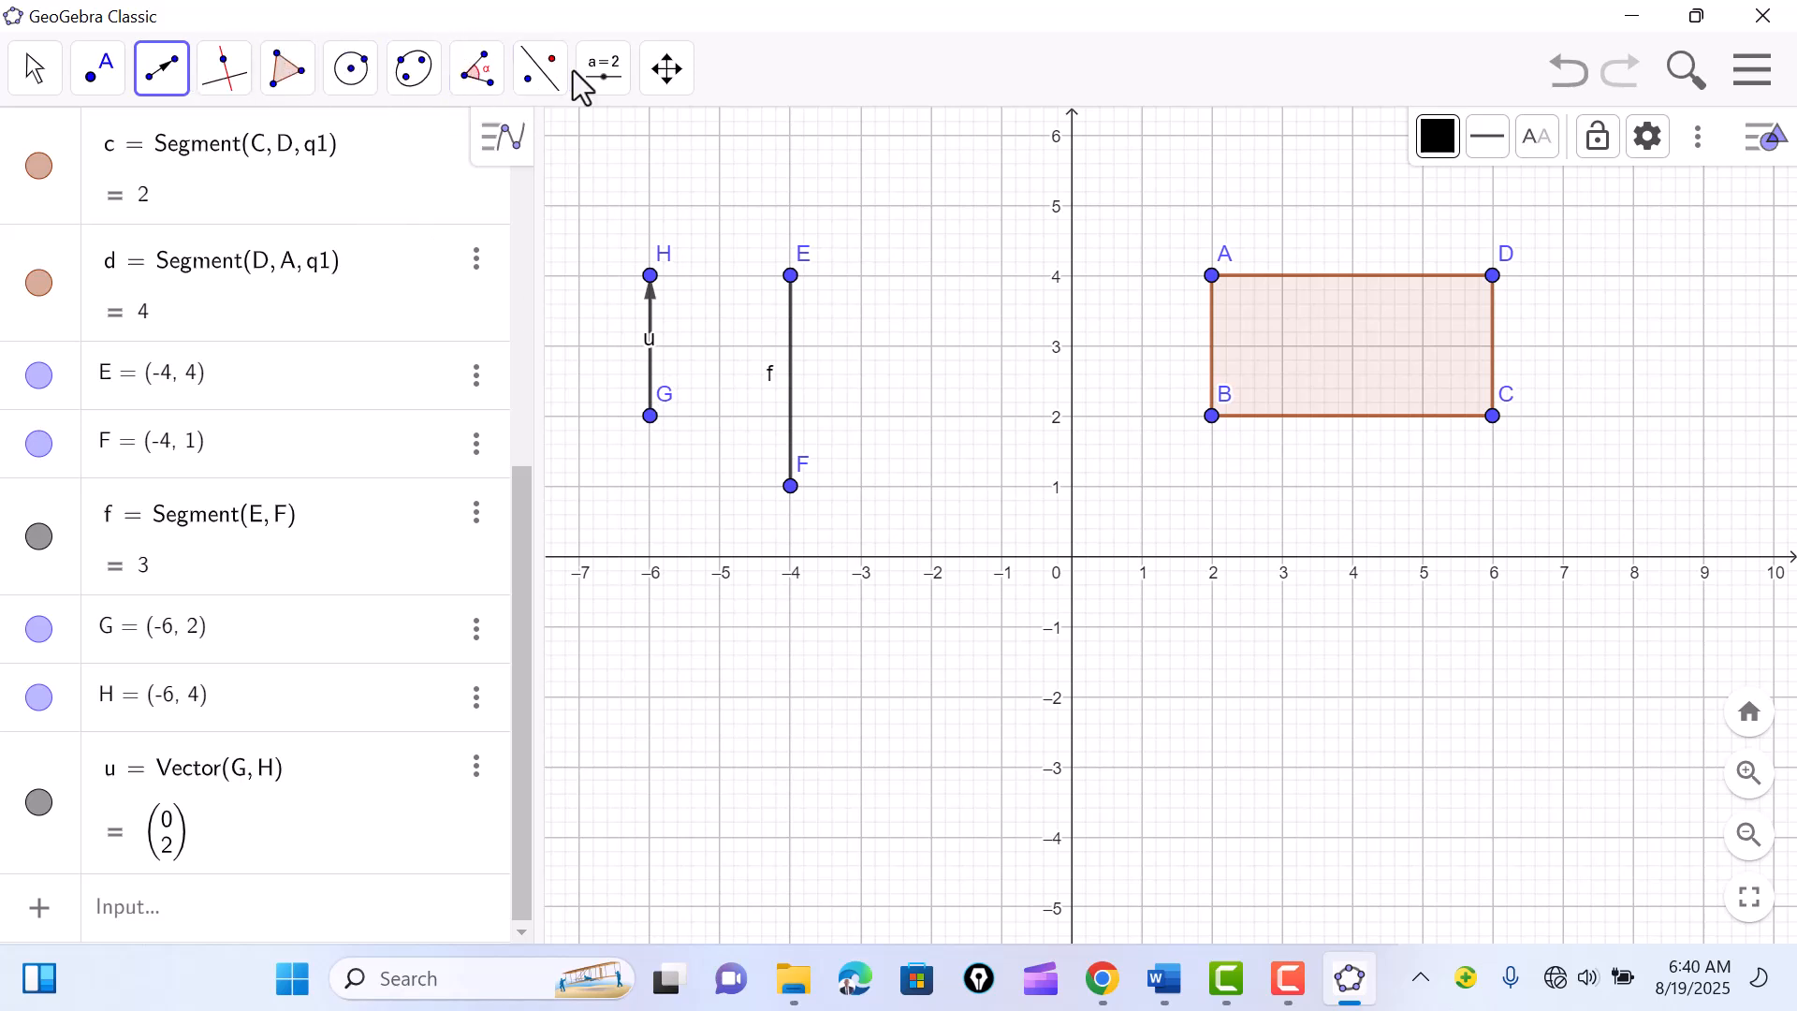
Step: Add a number slider above the segment, ranging from -5 to 5 with an increment of 0.1
left_click(595, 89)
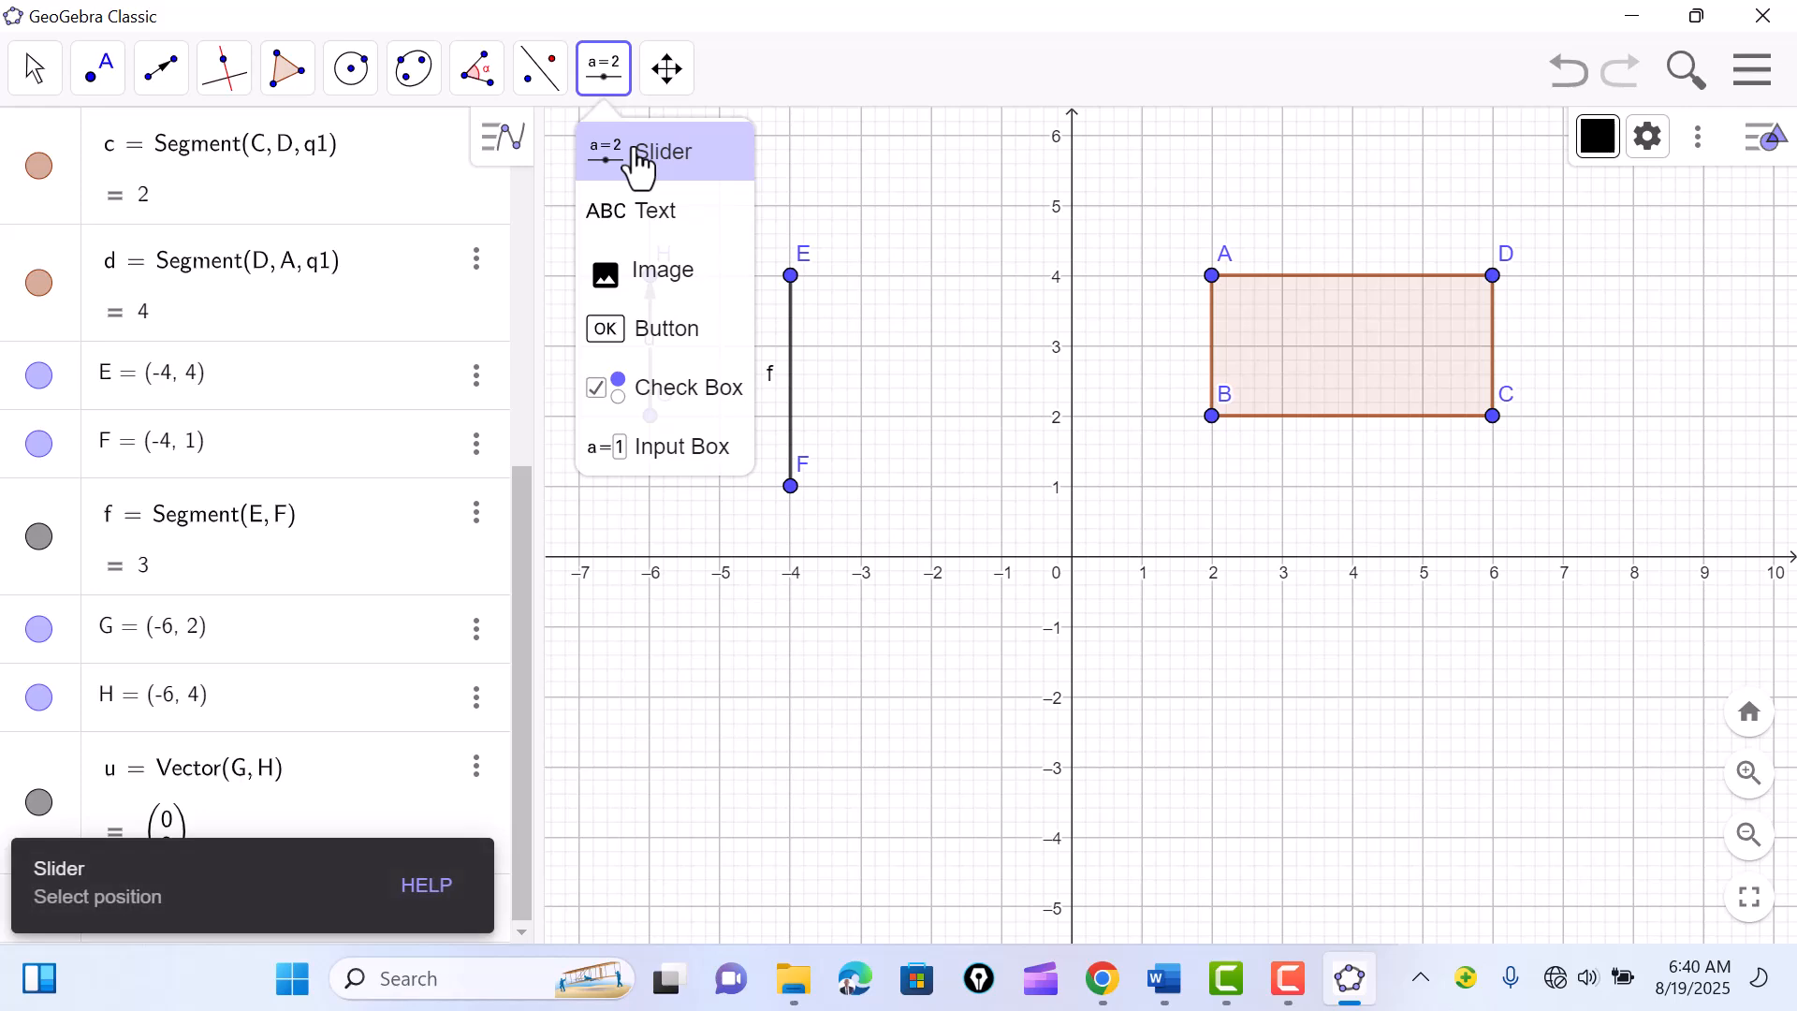
left_click(636, 161)
left_click(727, 170)
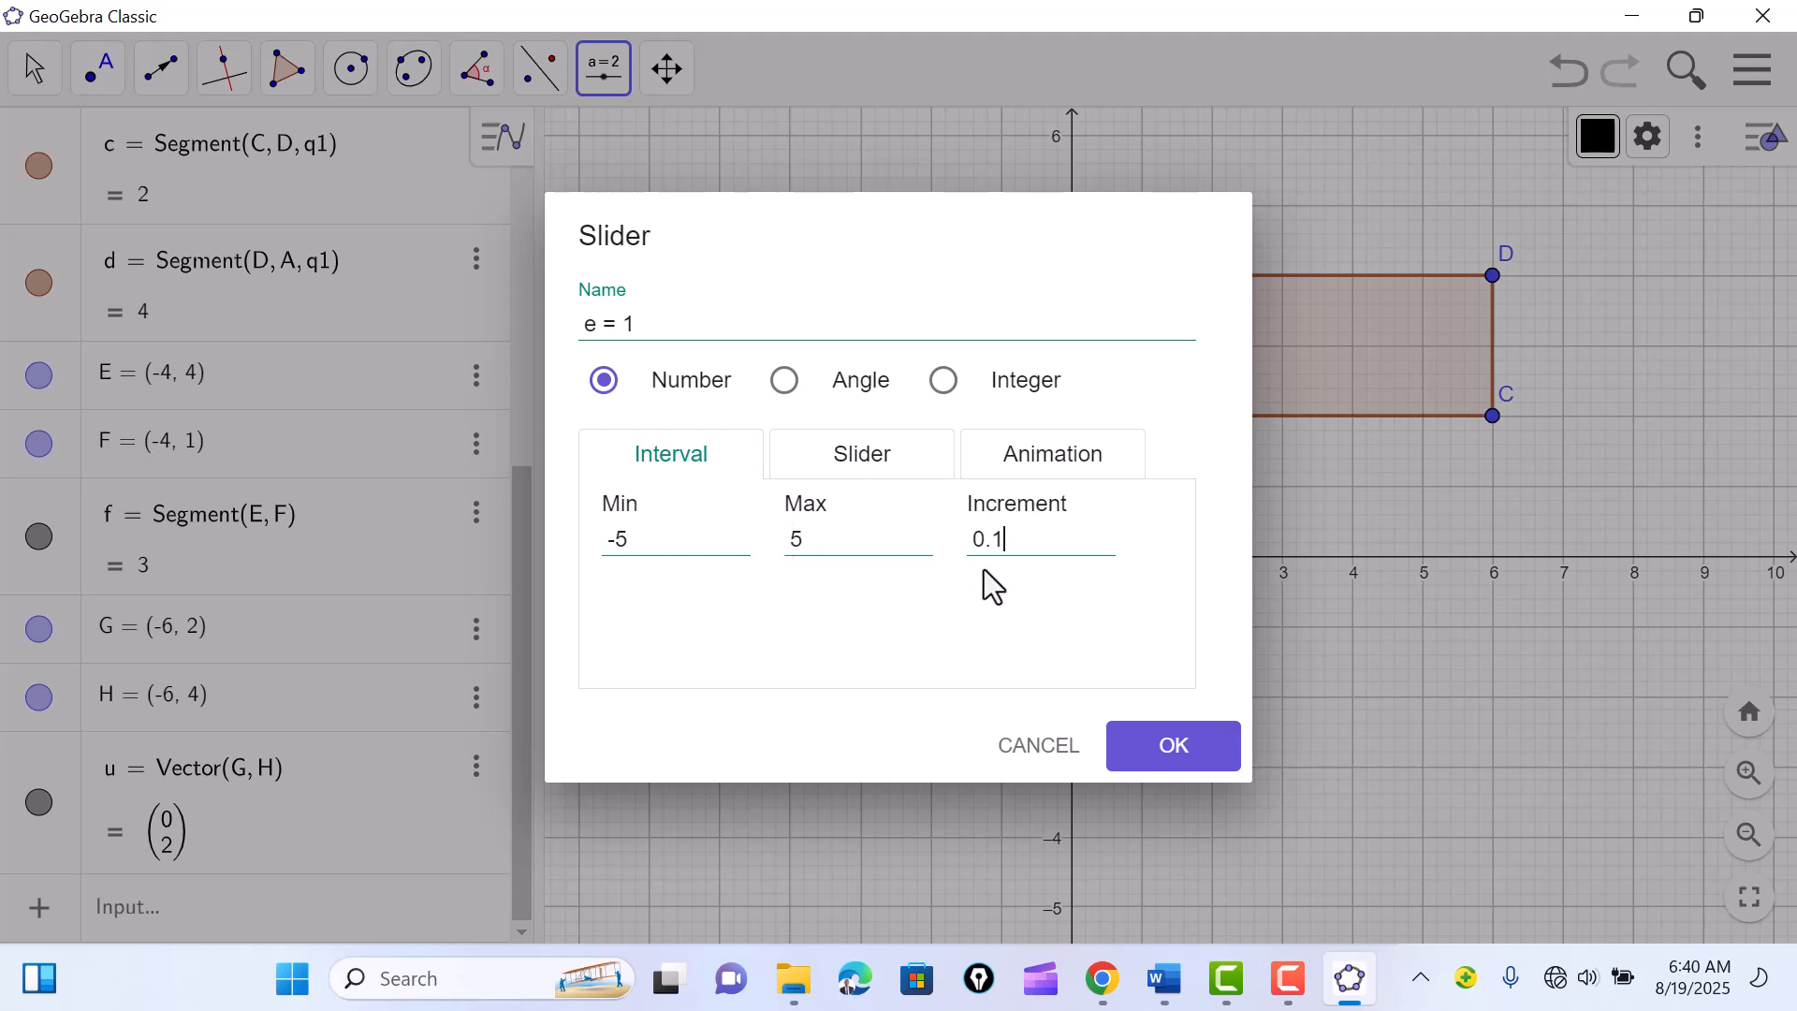
left_click(1163, 759)
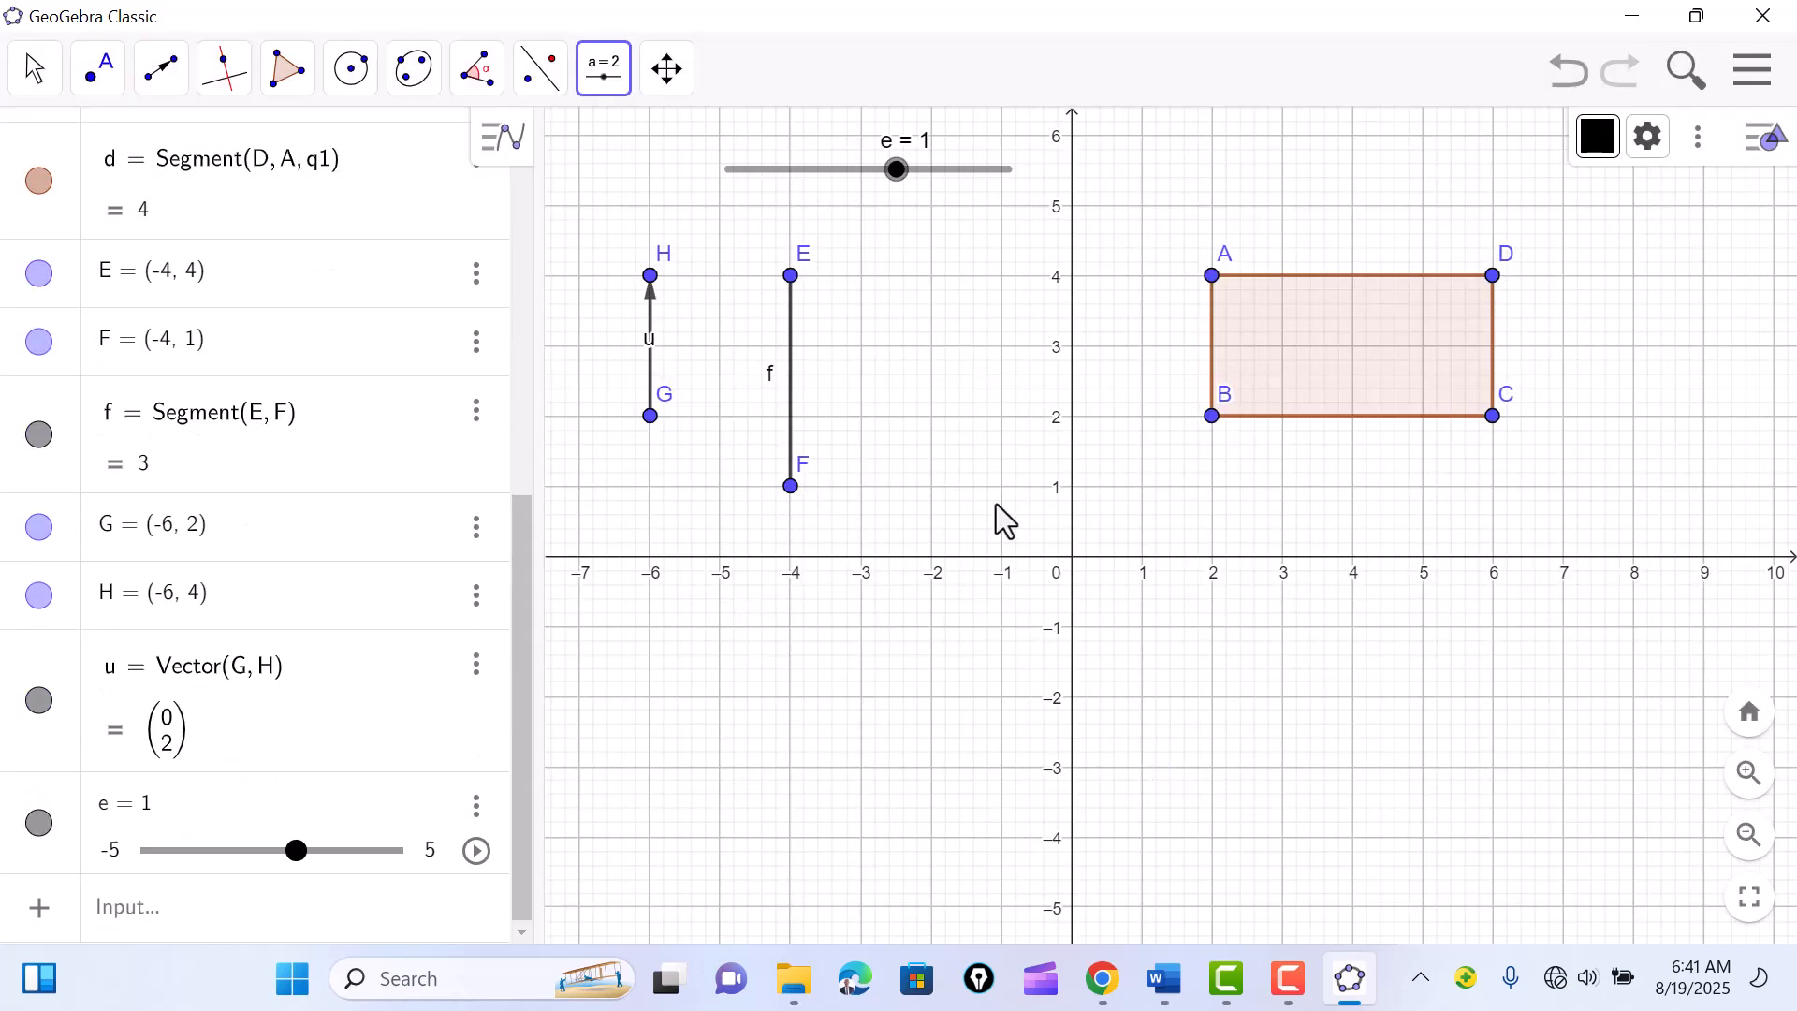
Step: Select the rectangle with the Move tool and hide the styling options of the graphics view
left_click(24, 75)
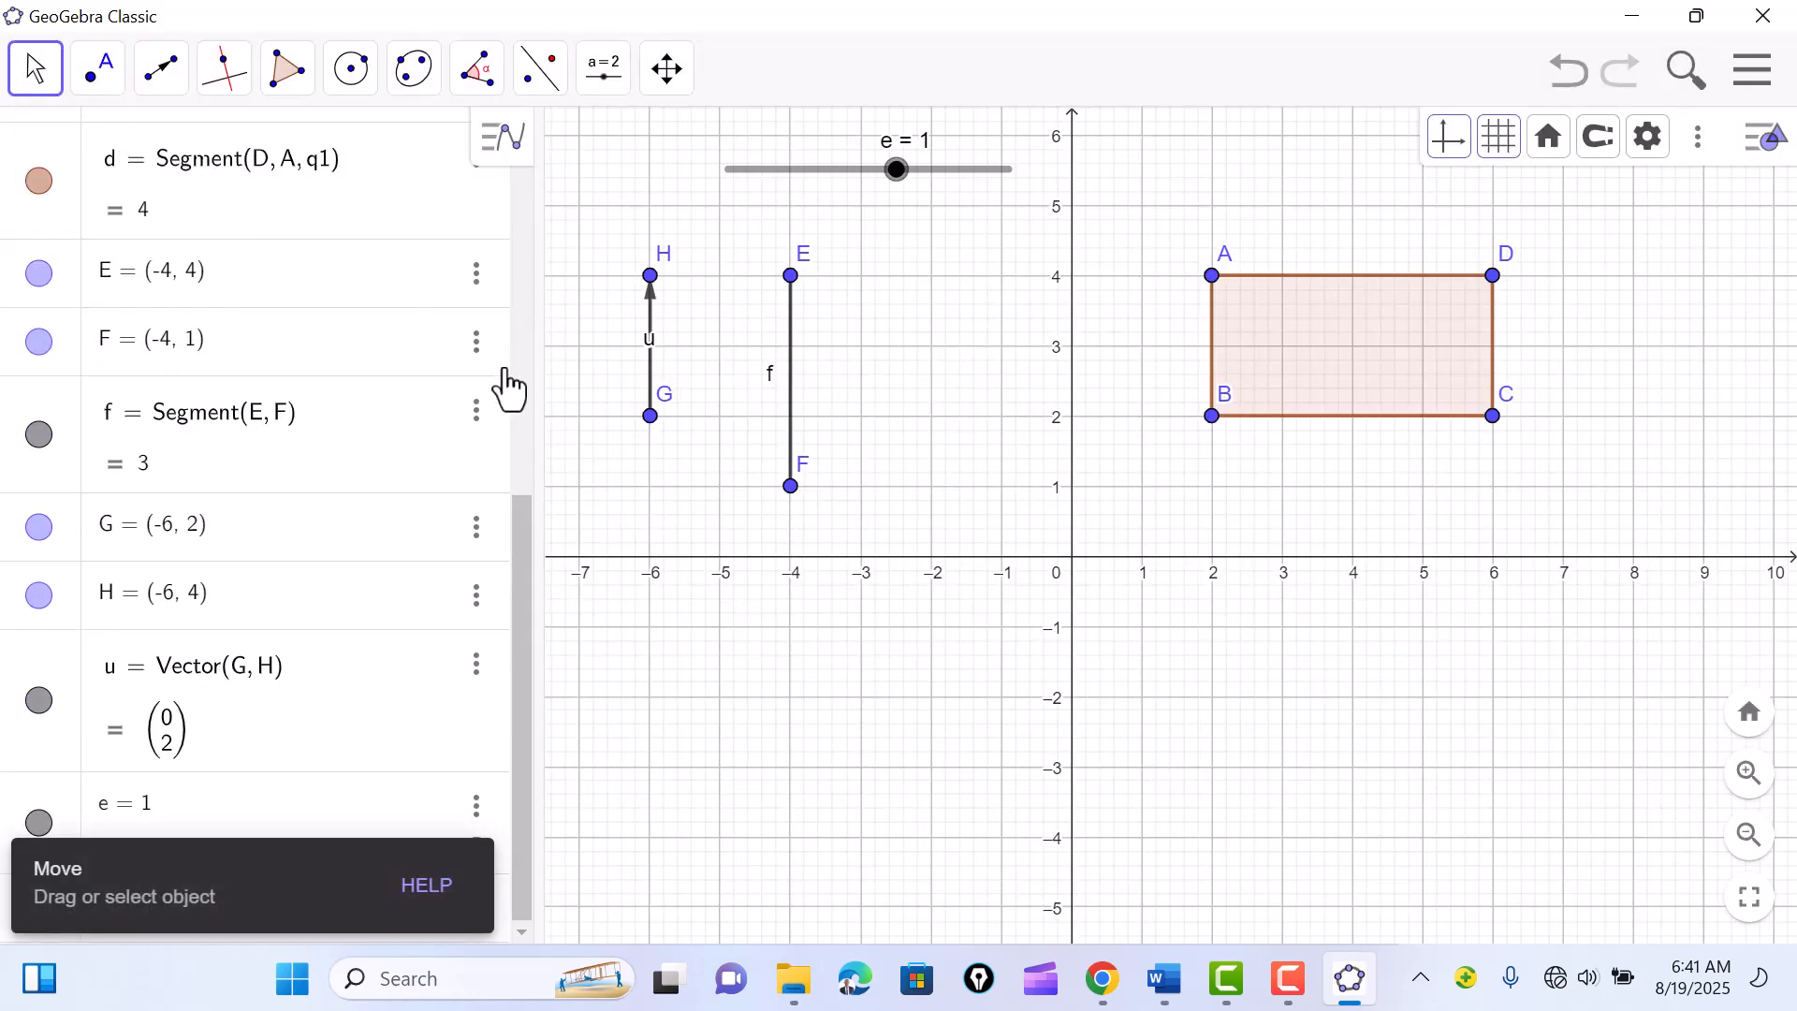
mouse_move(1251, 389)
left_mouse_down()
mouse_move(1220, 365)
mouse_move(1277, 505)
mouse_move(1257, 389)
left_mouse_up()
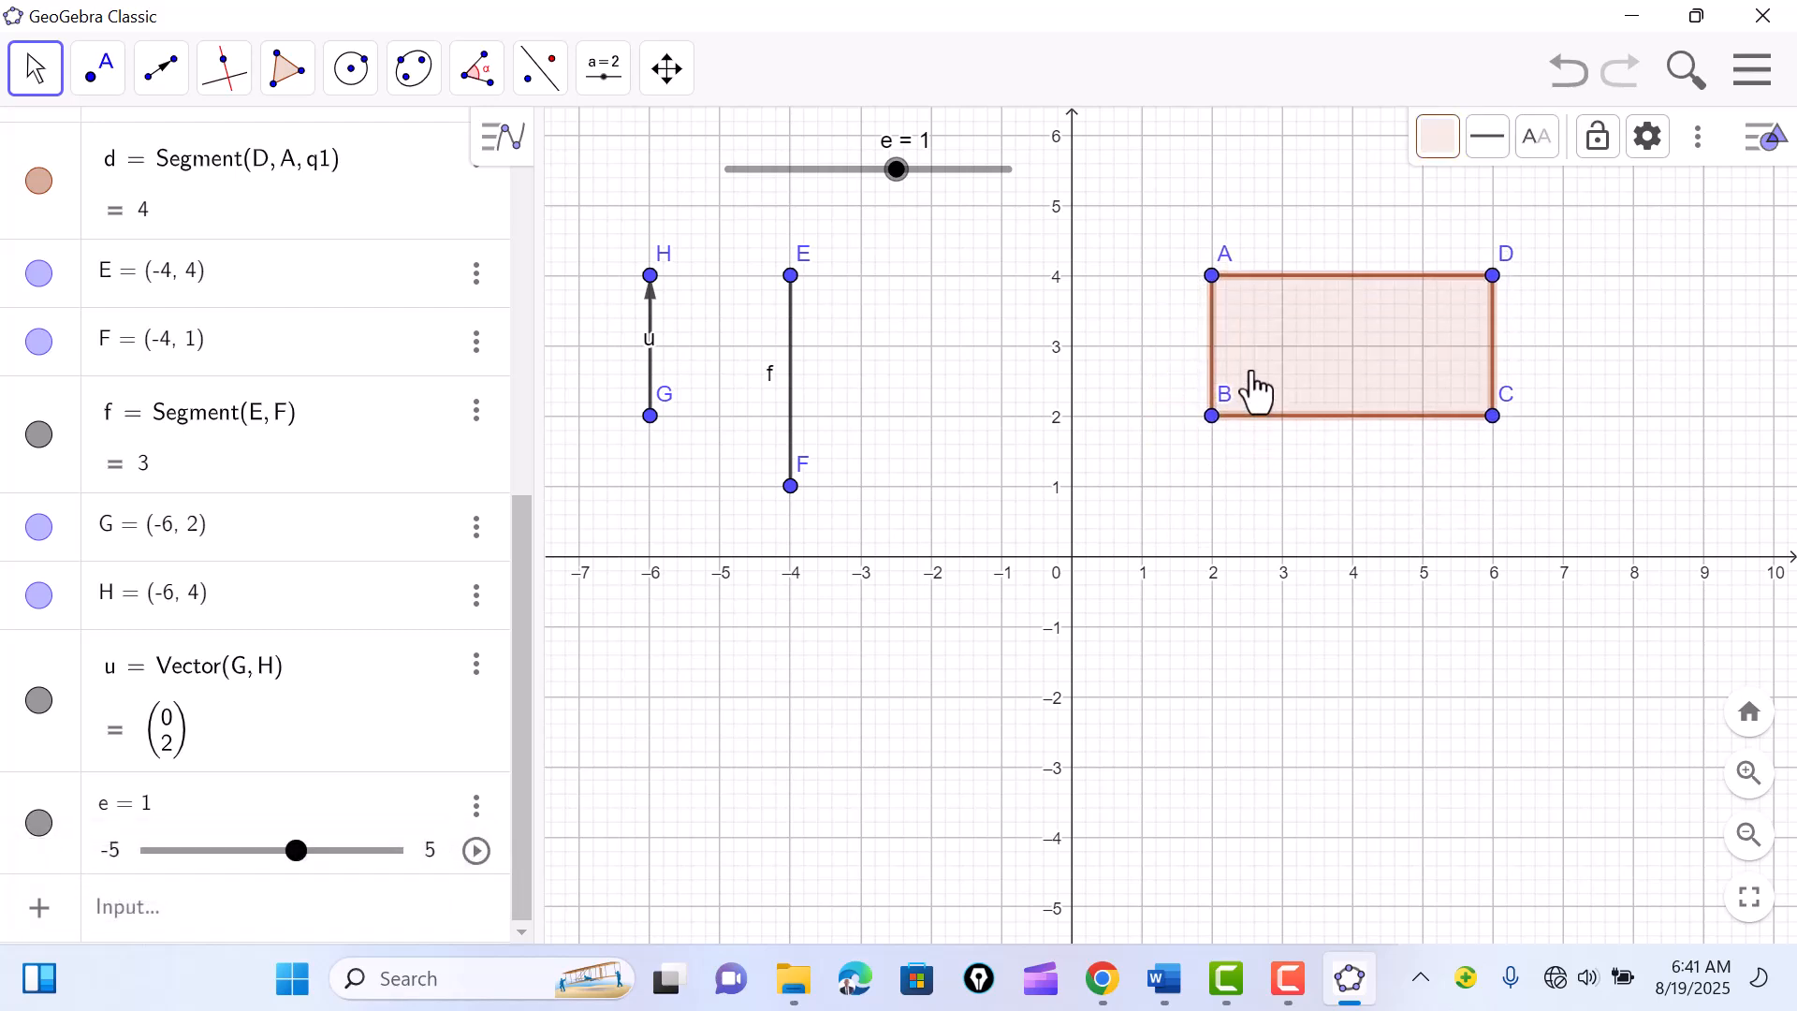
left_click(1750, 138)
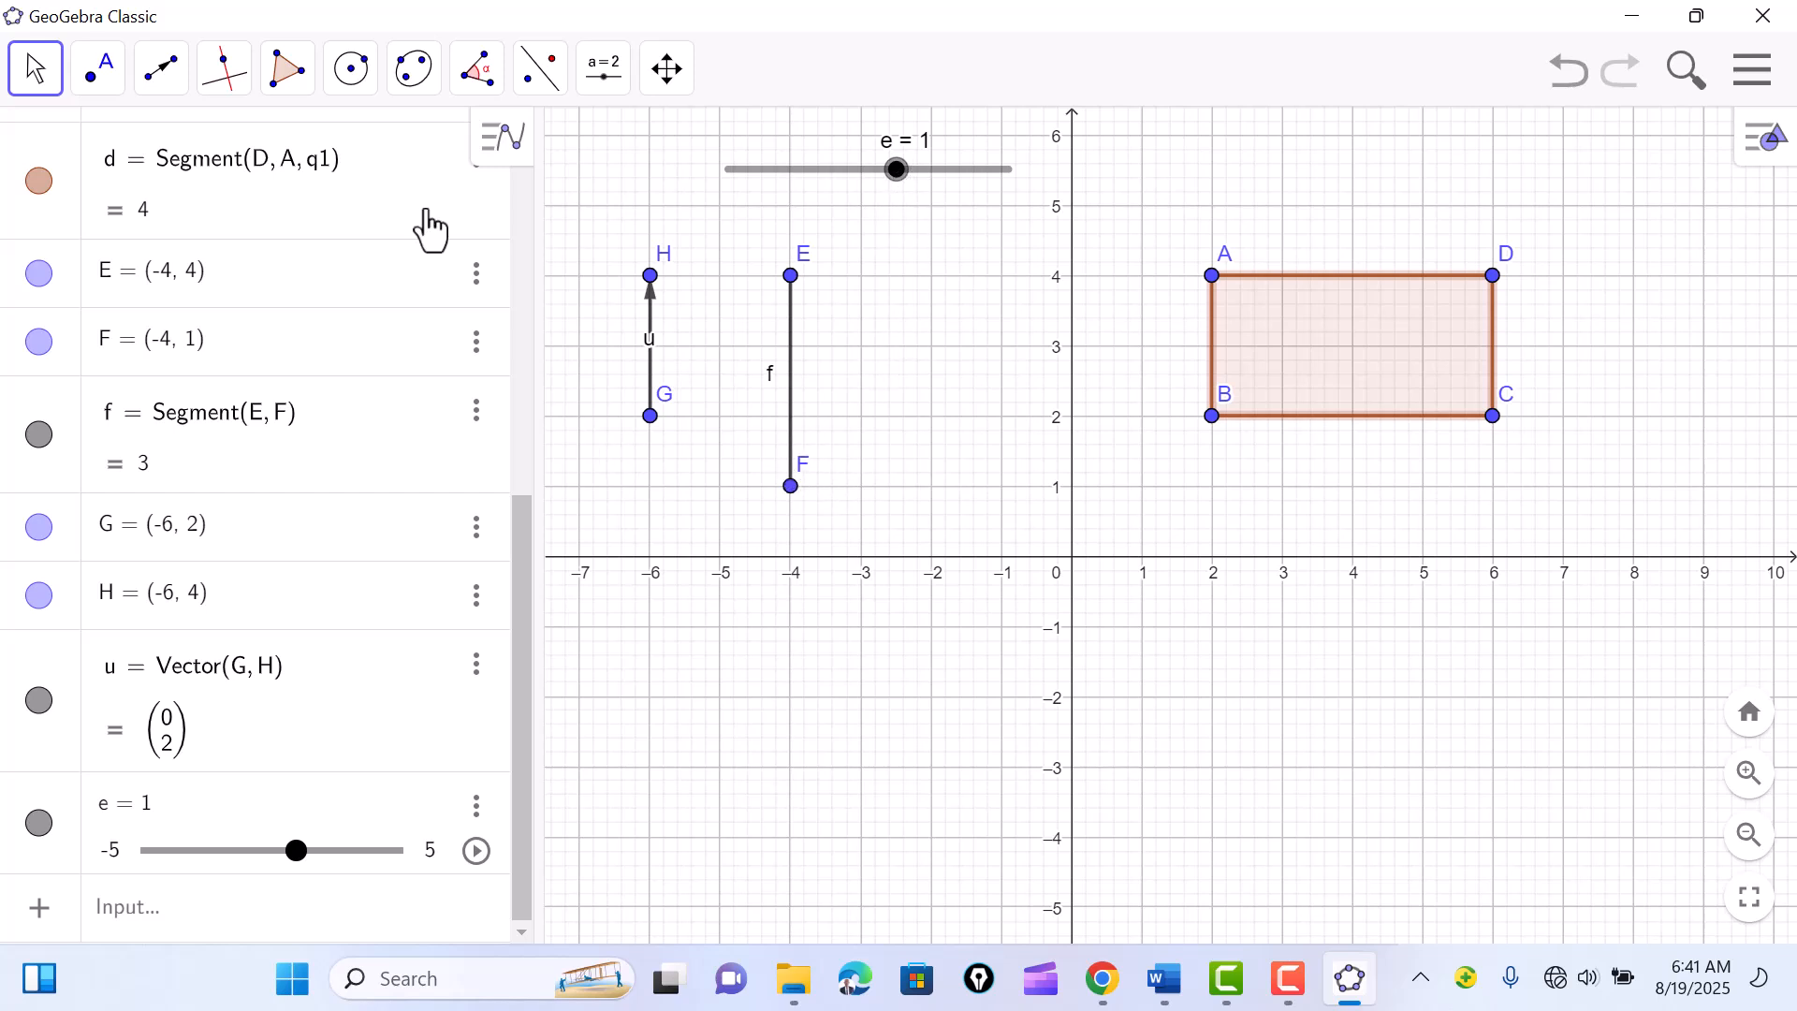
Step: Create a stretched image of rectangle q1 by entering Stretch(q1, f, e), using segment f as the line and slider e as the ratio
left_click(195, 919)
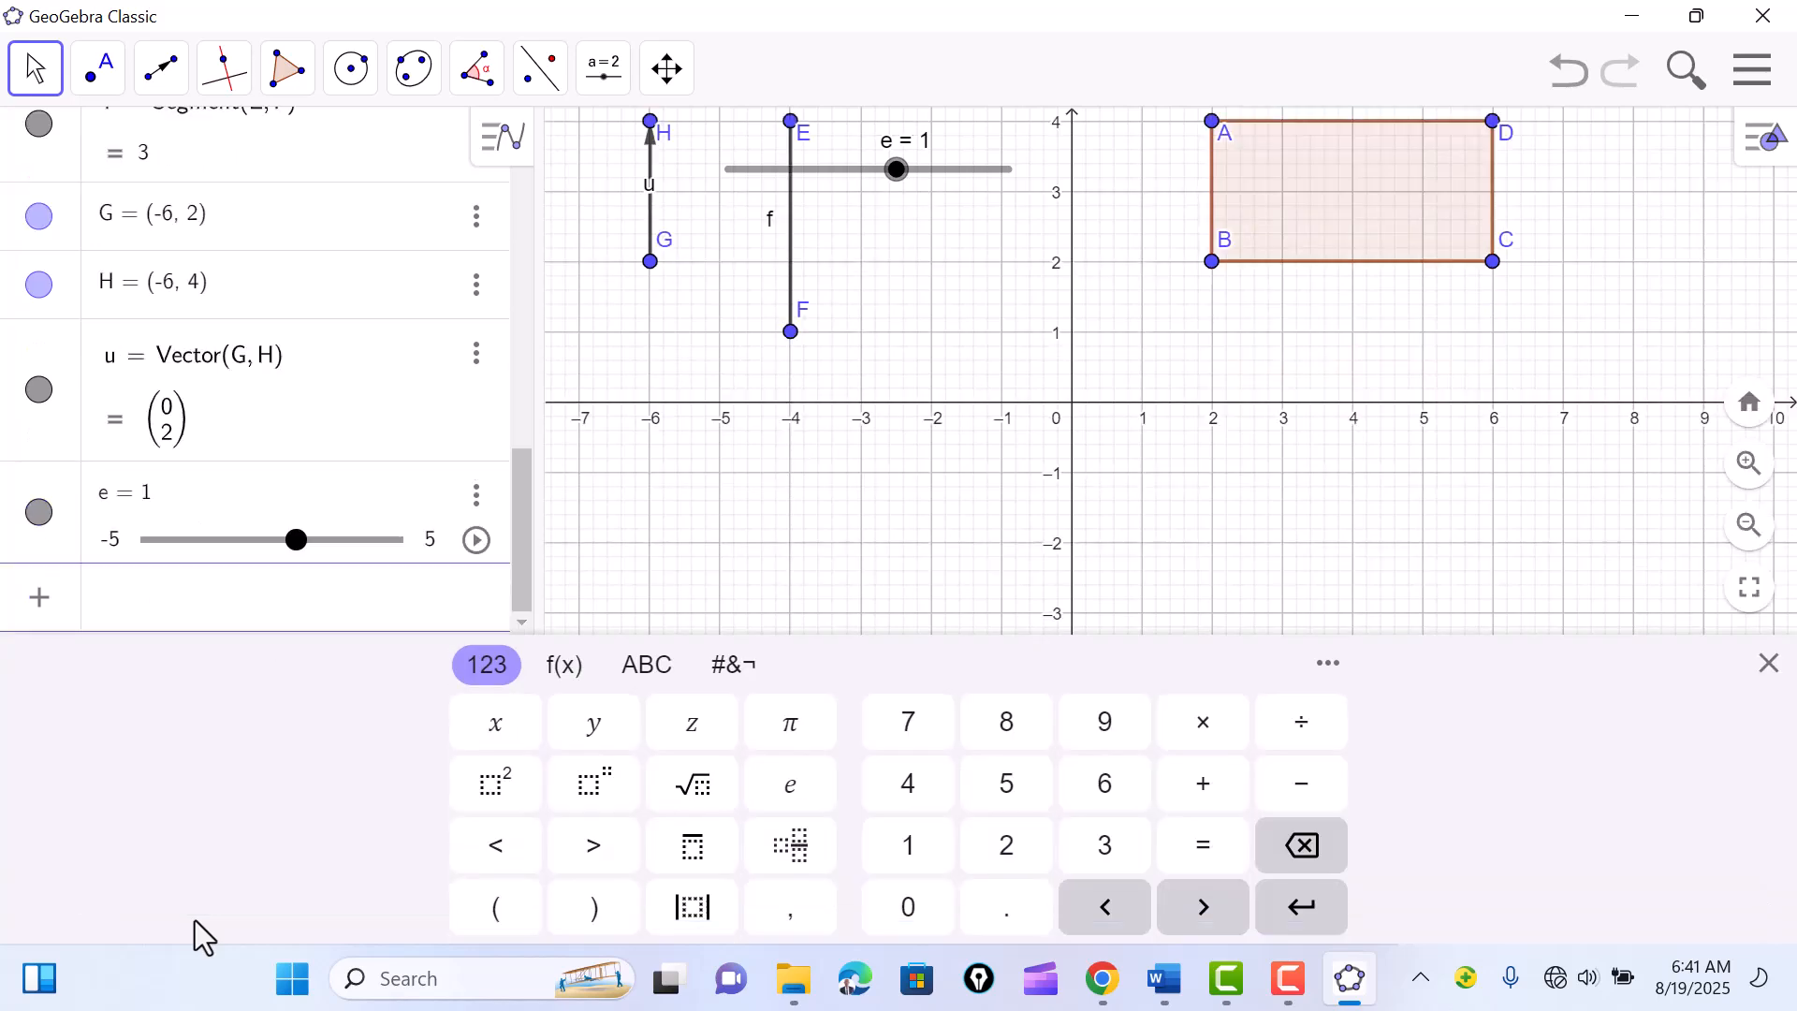
type("str")
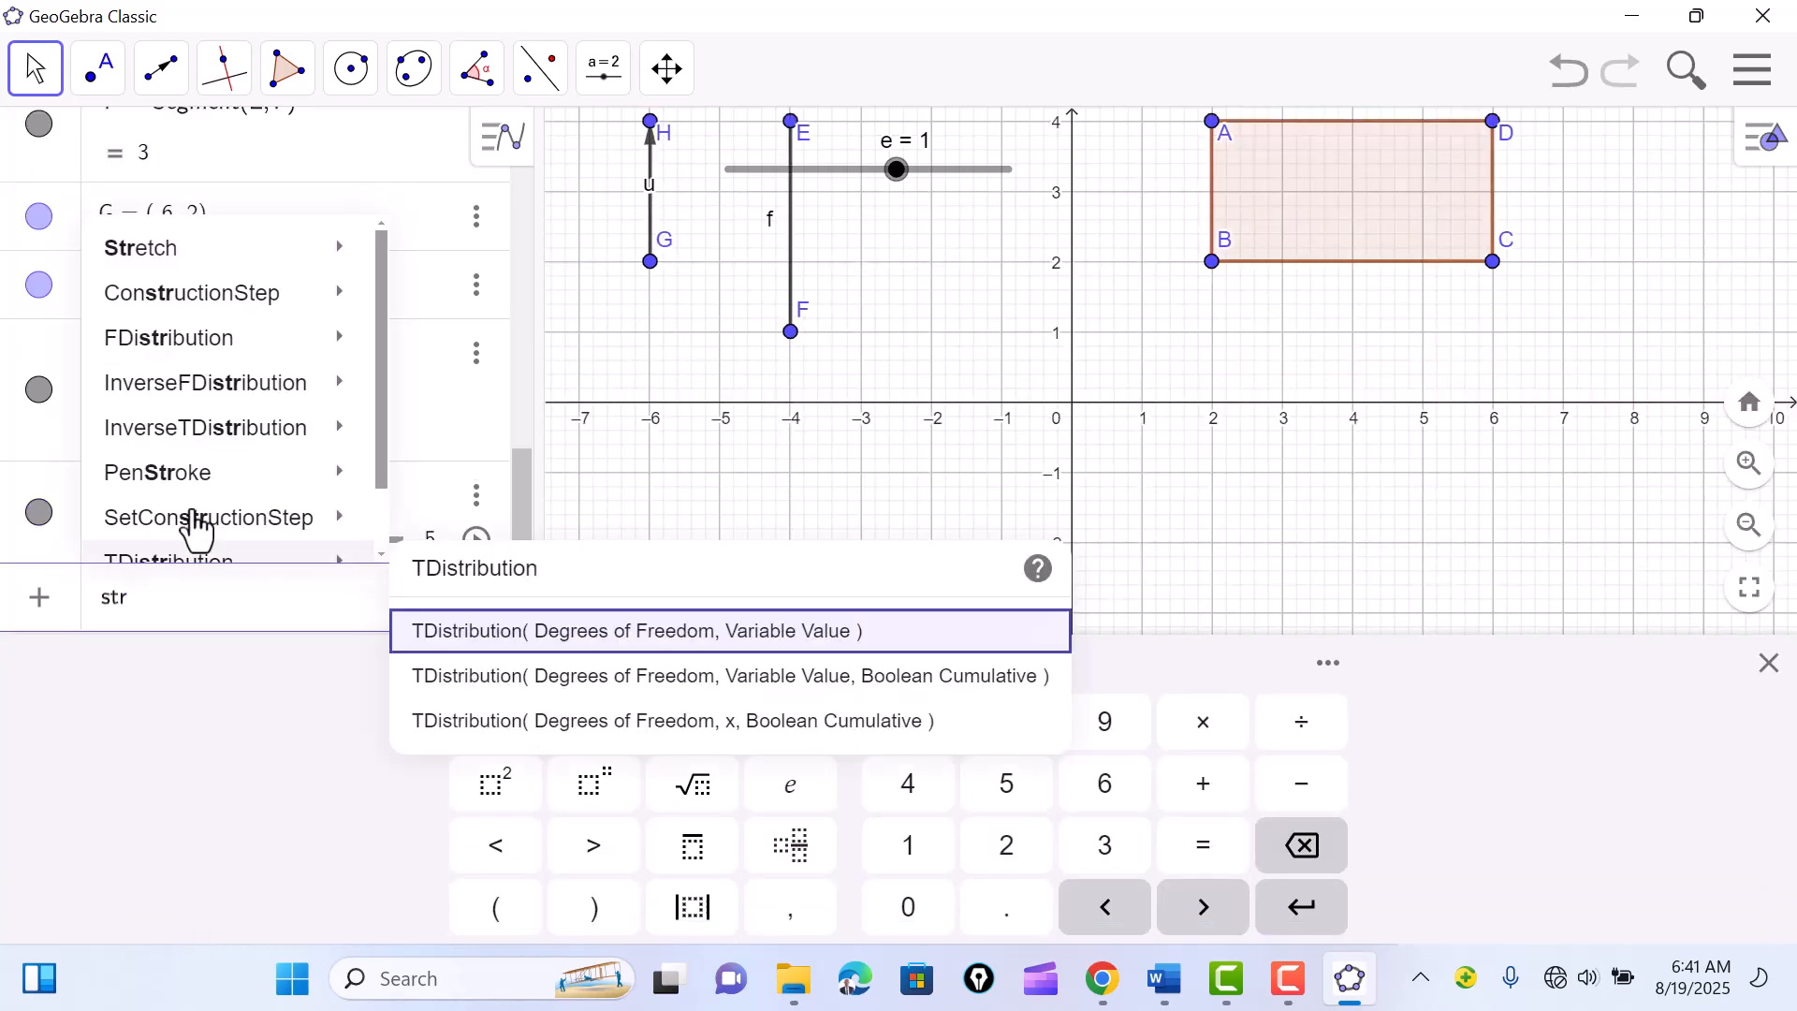
mouse_move(186, 268)
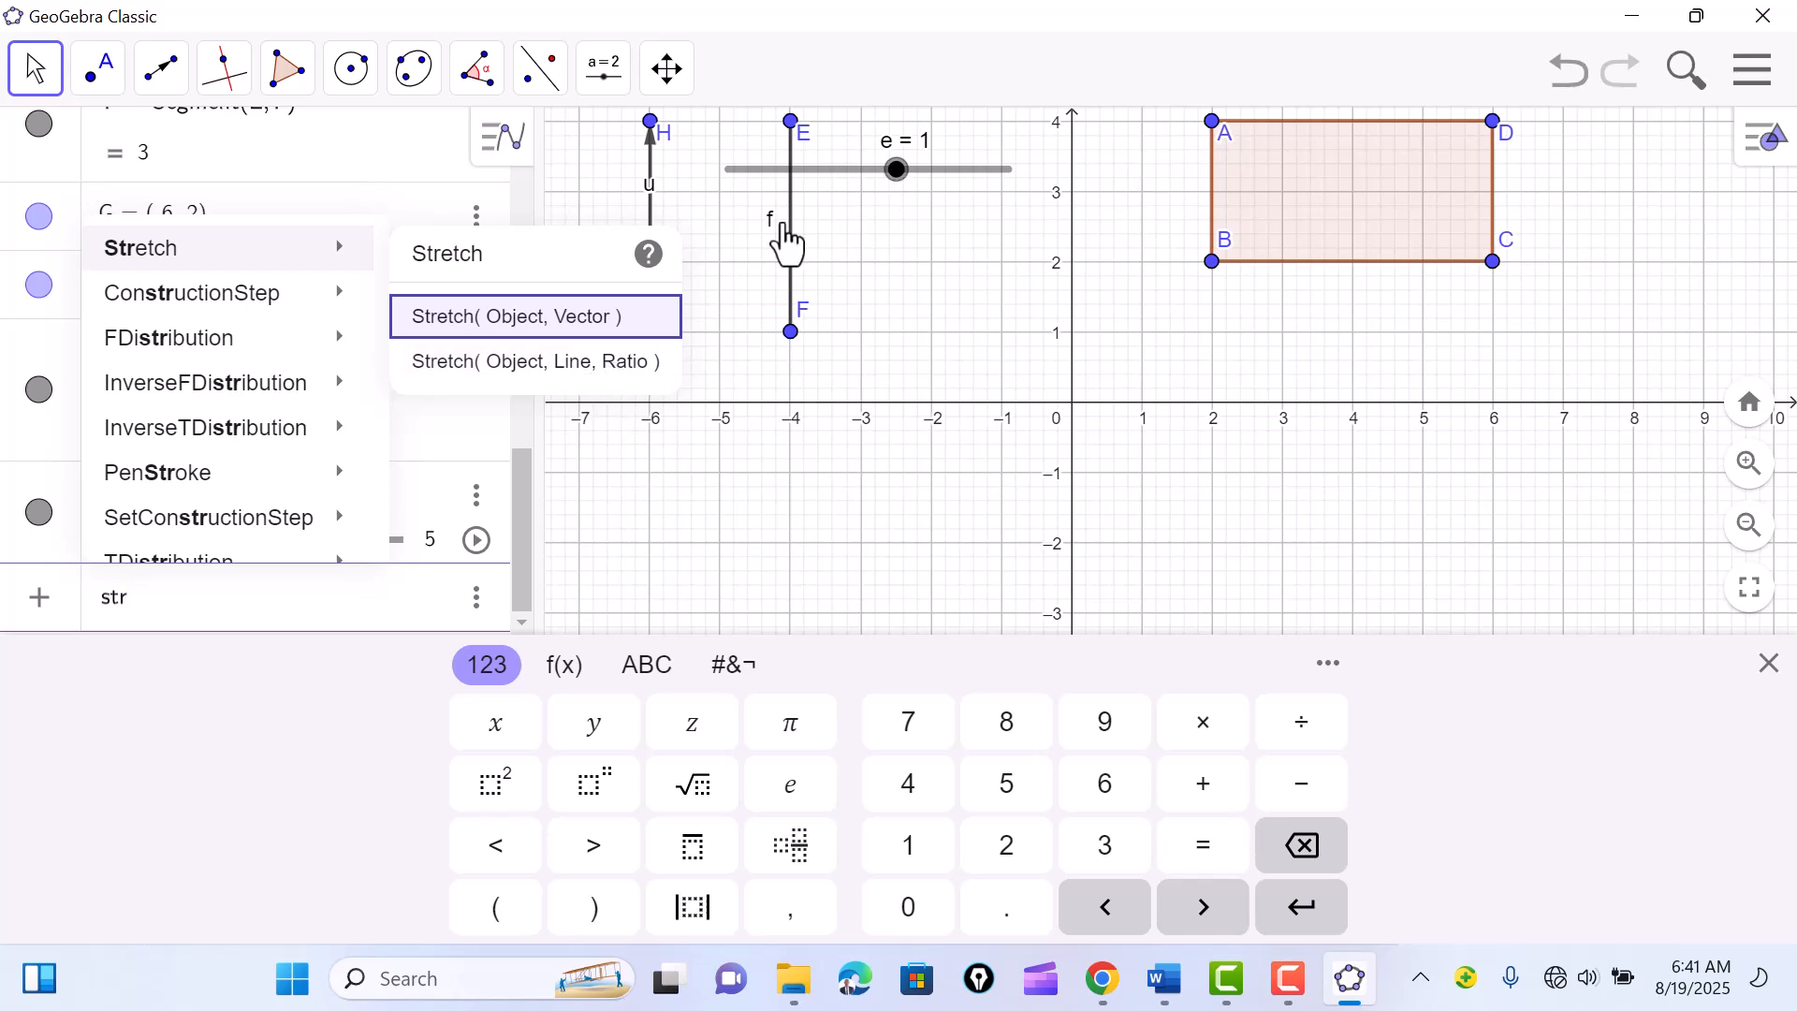
left_click(588, 365)
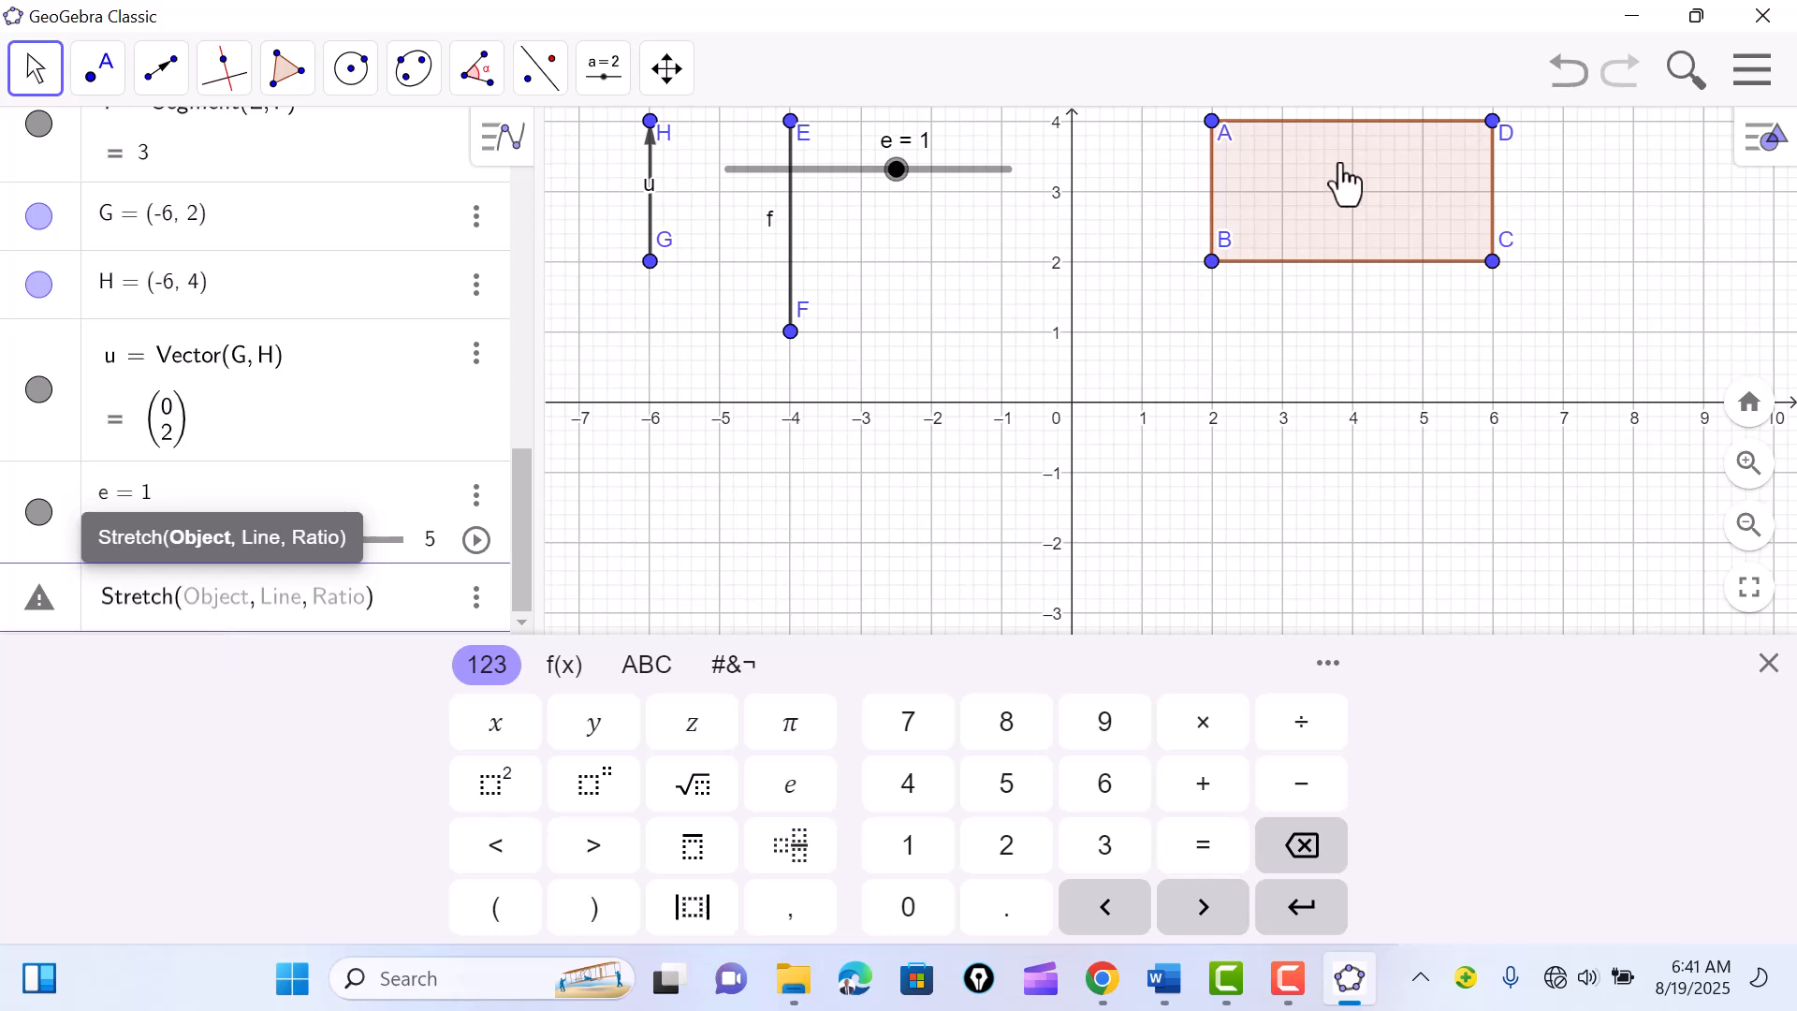
left_click(1319, 216)
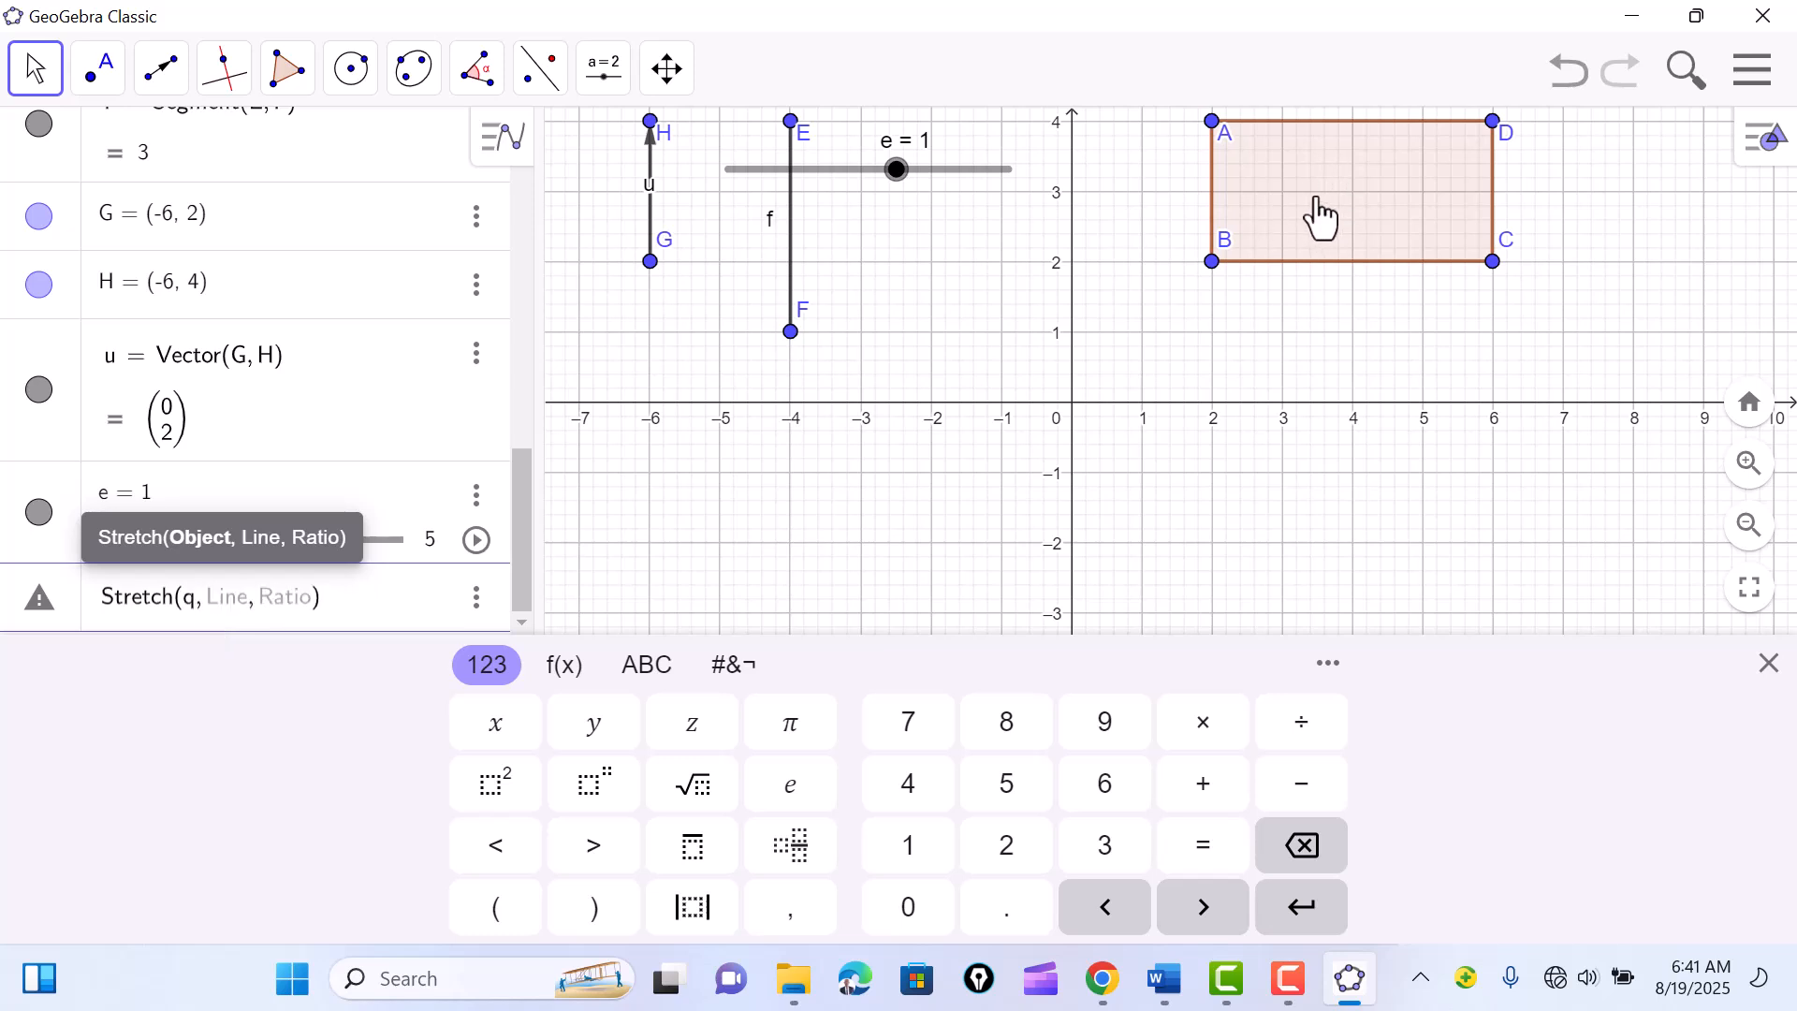
key("Right")
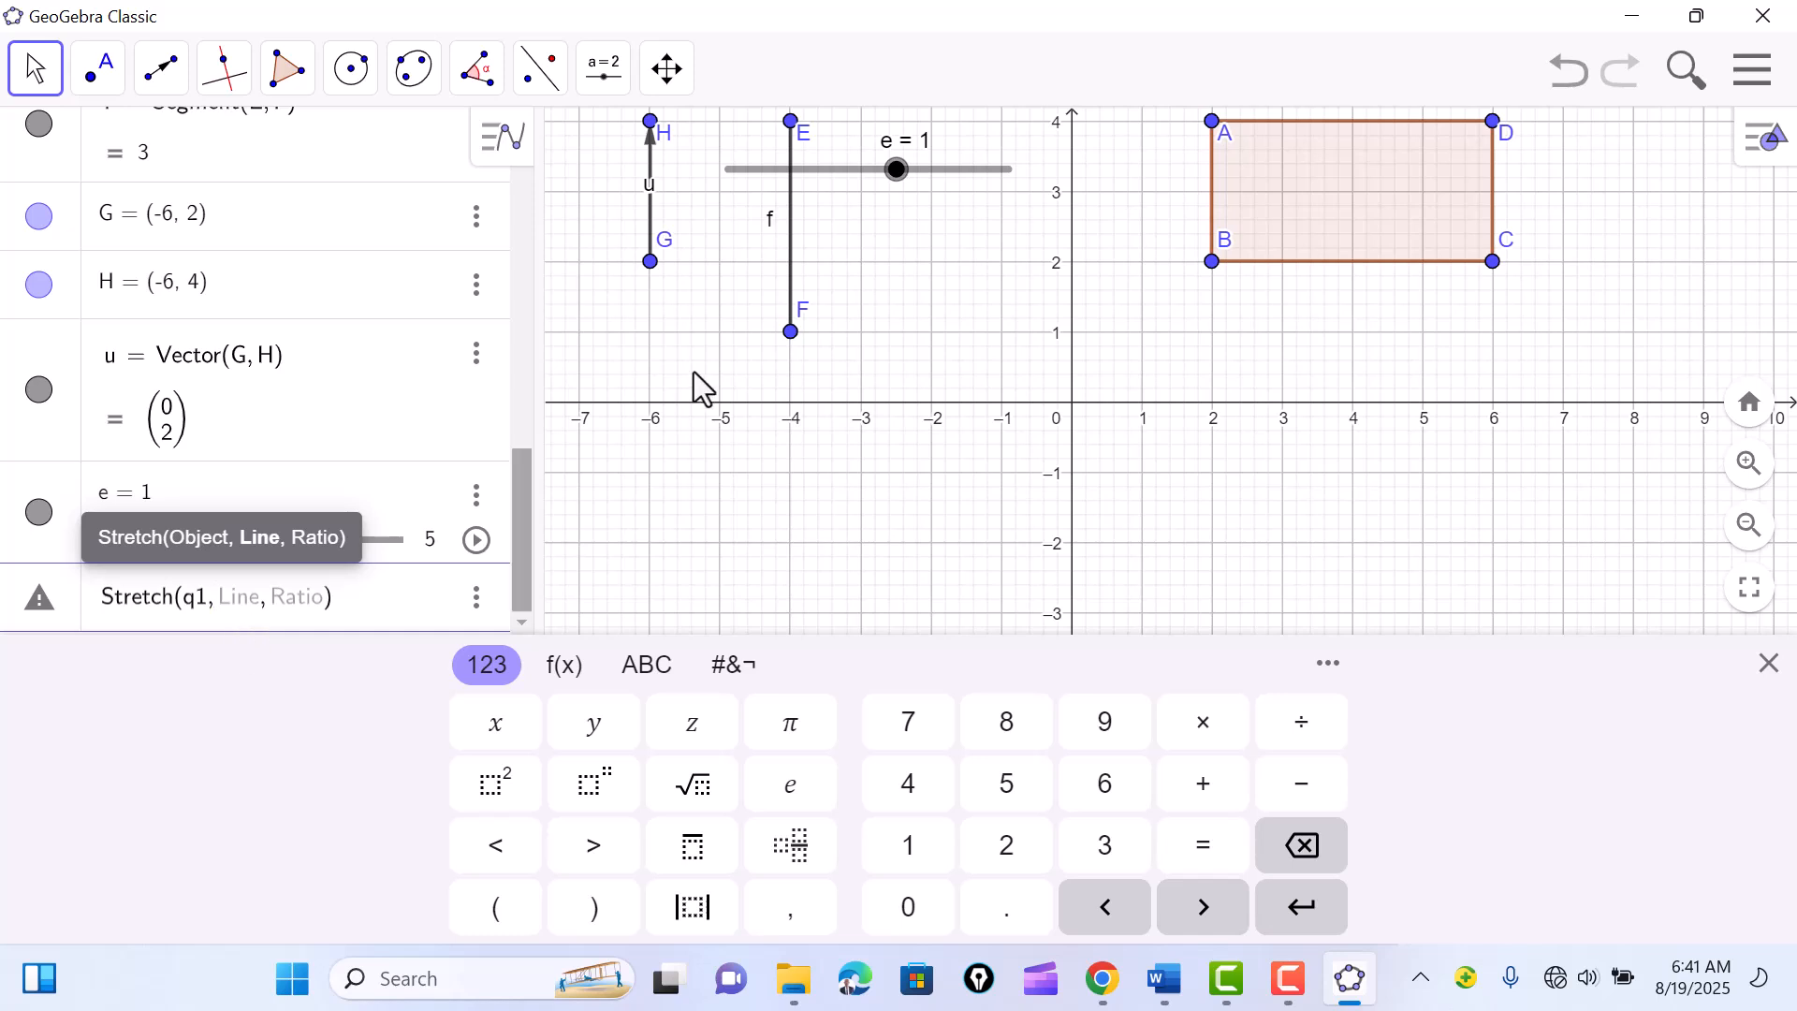
left_click(791, 272)
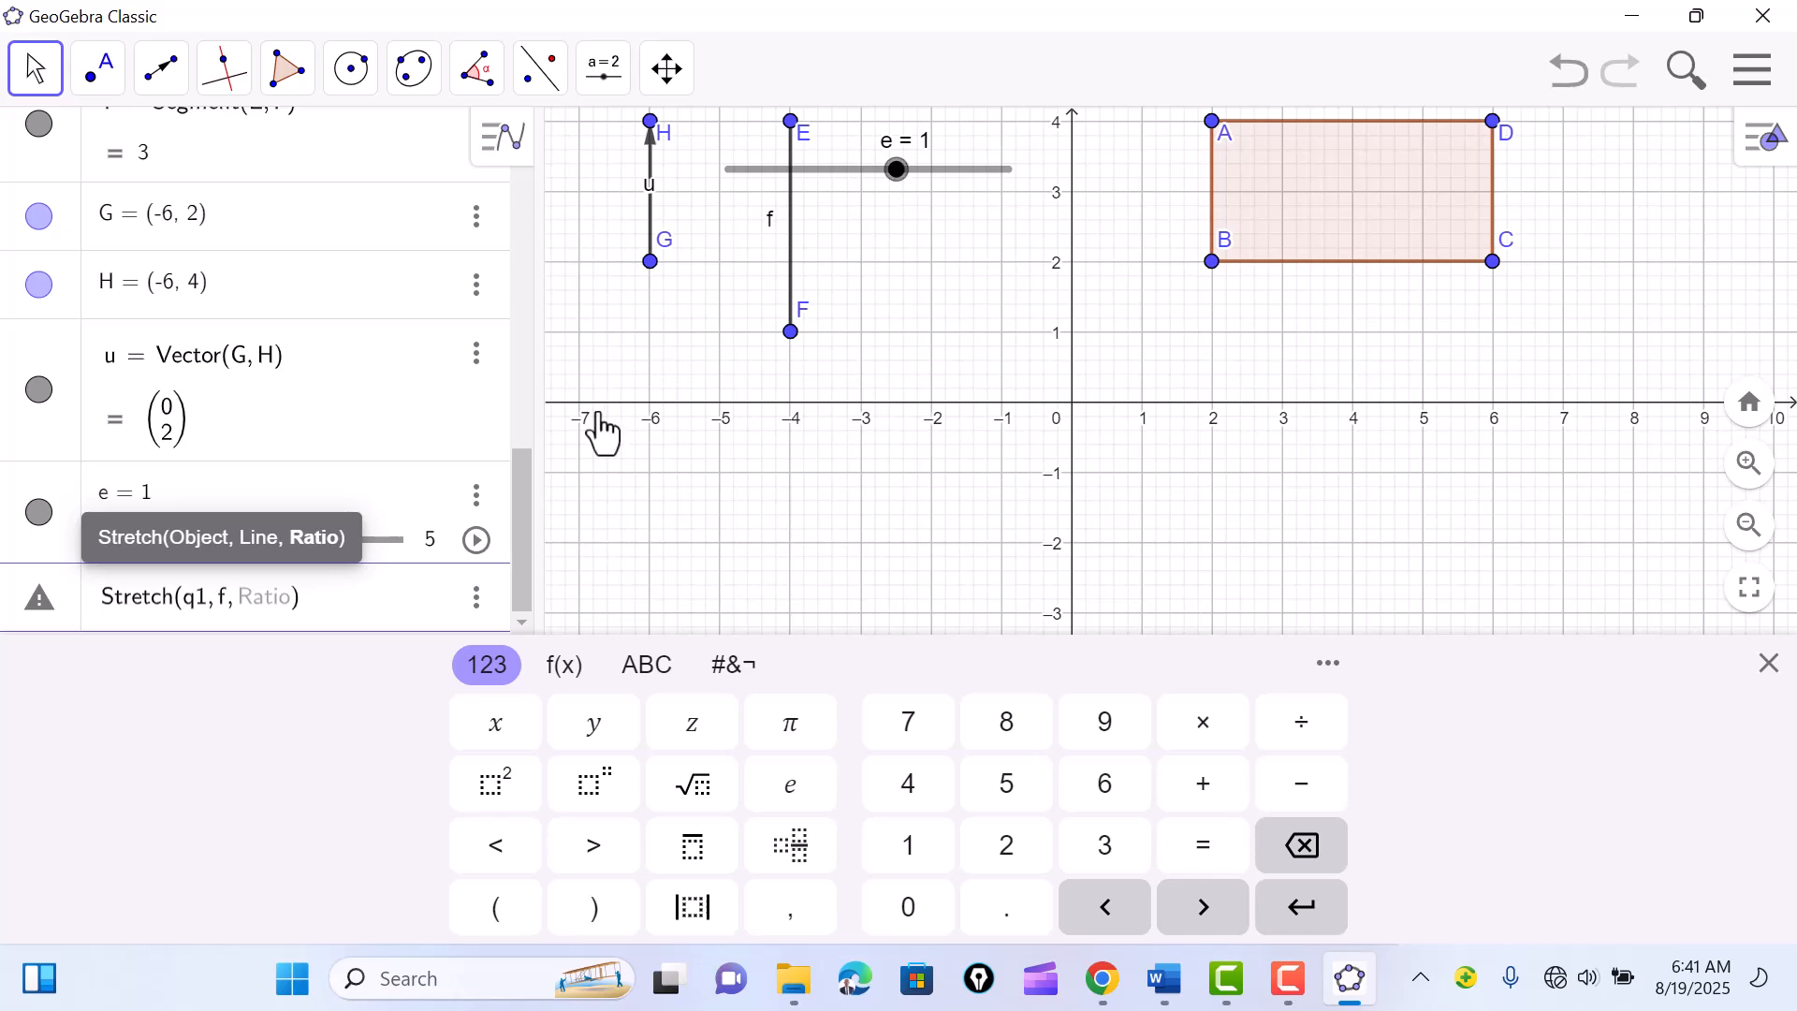
type("e")
key("Return")
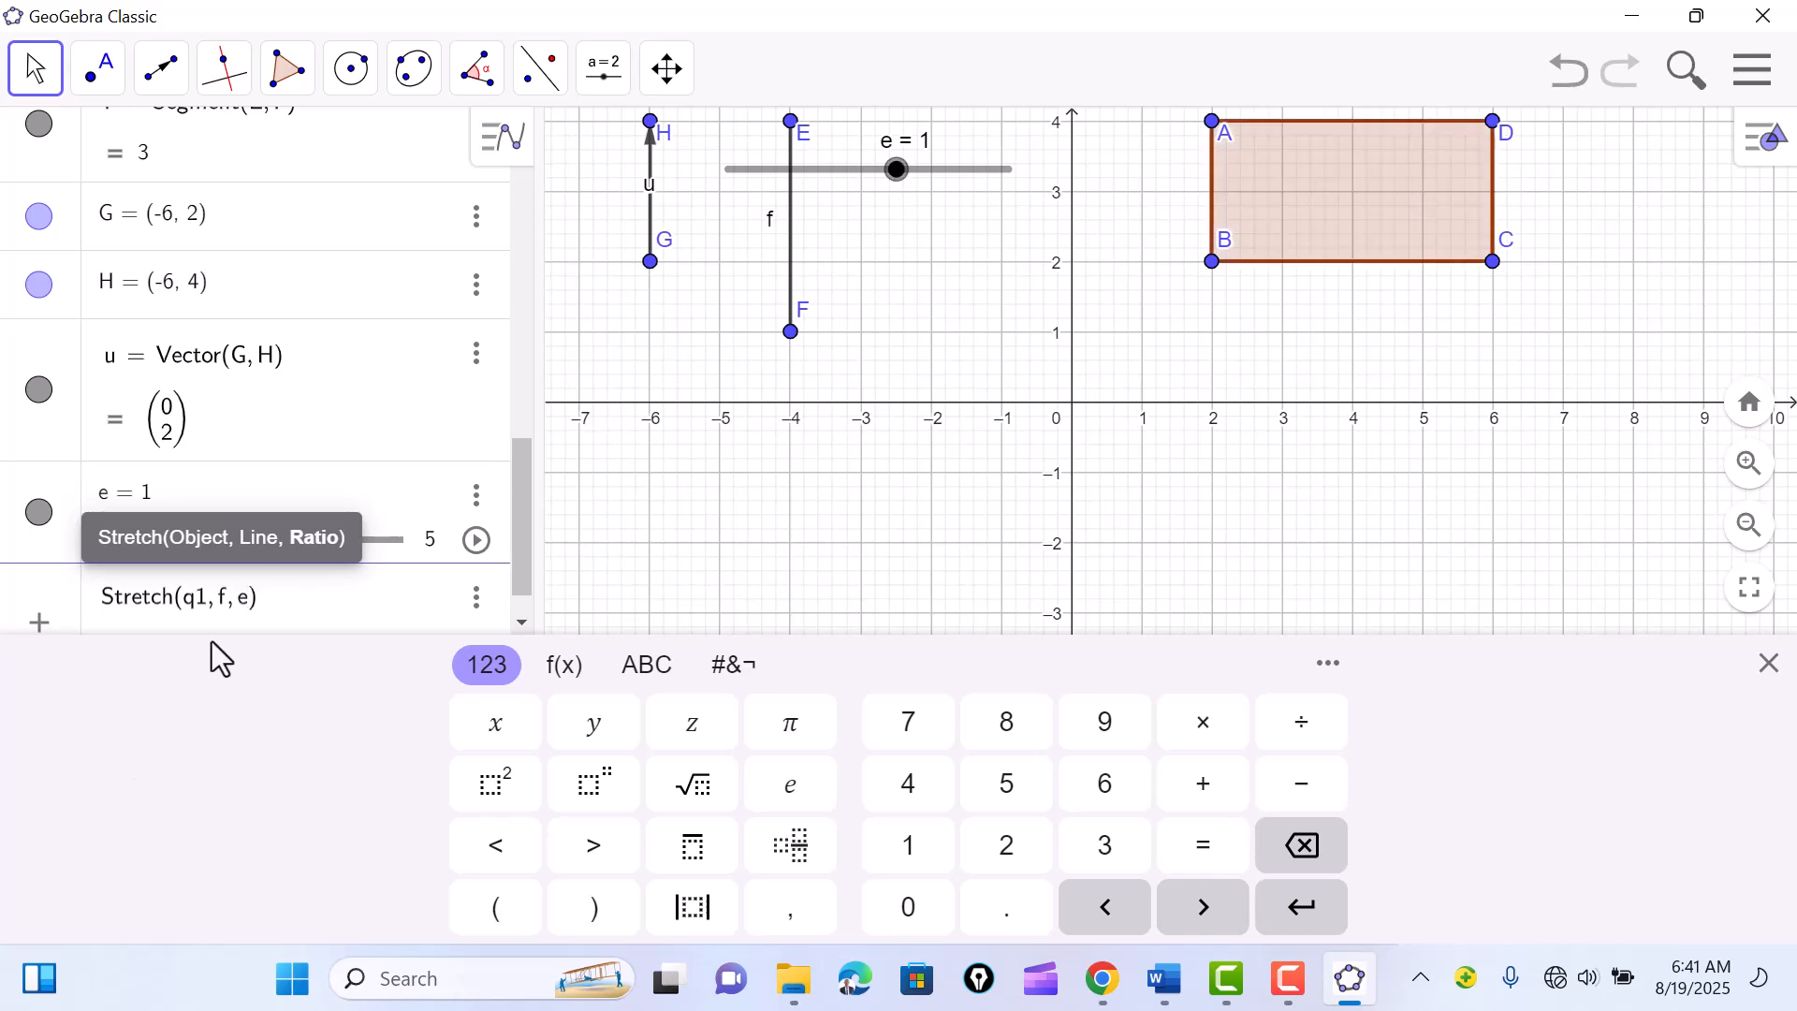
key("Return")
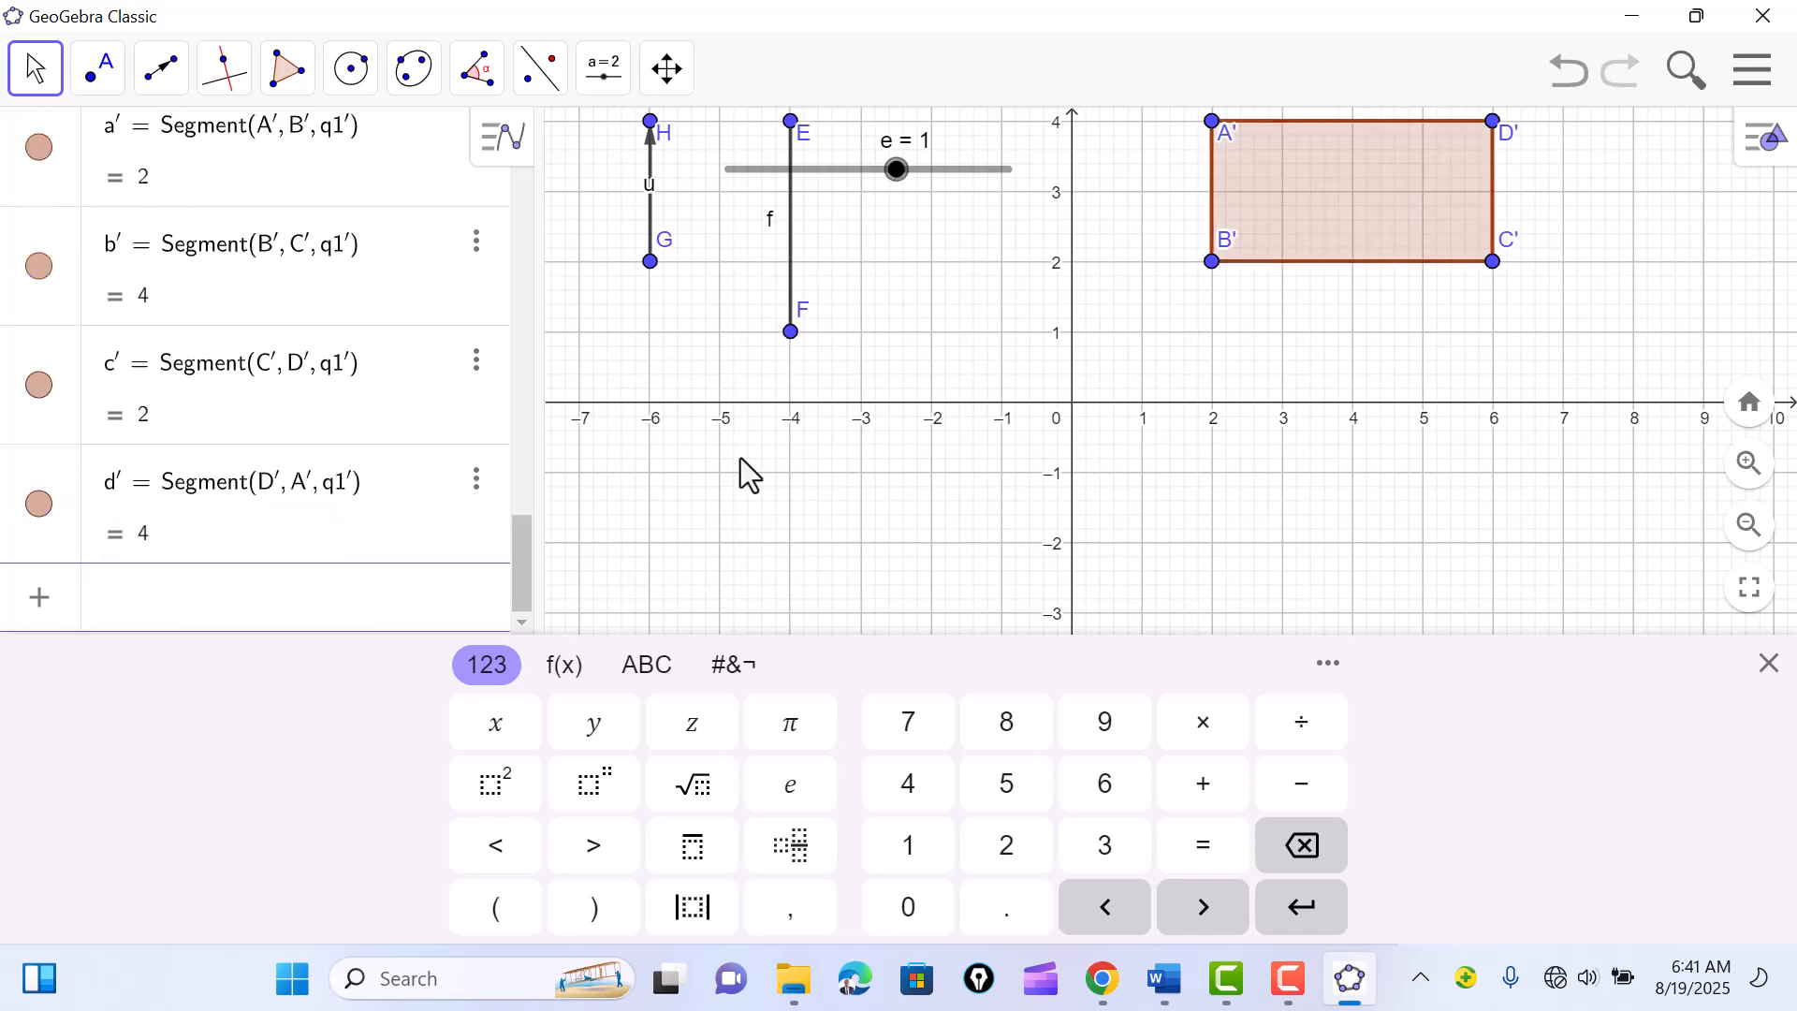
left_click(898, 461)
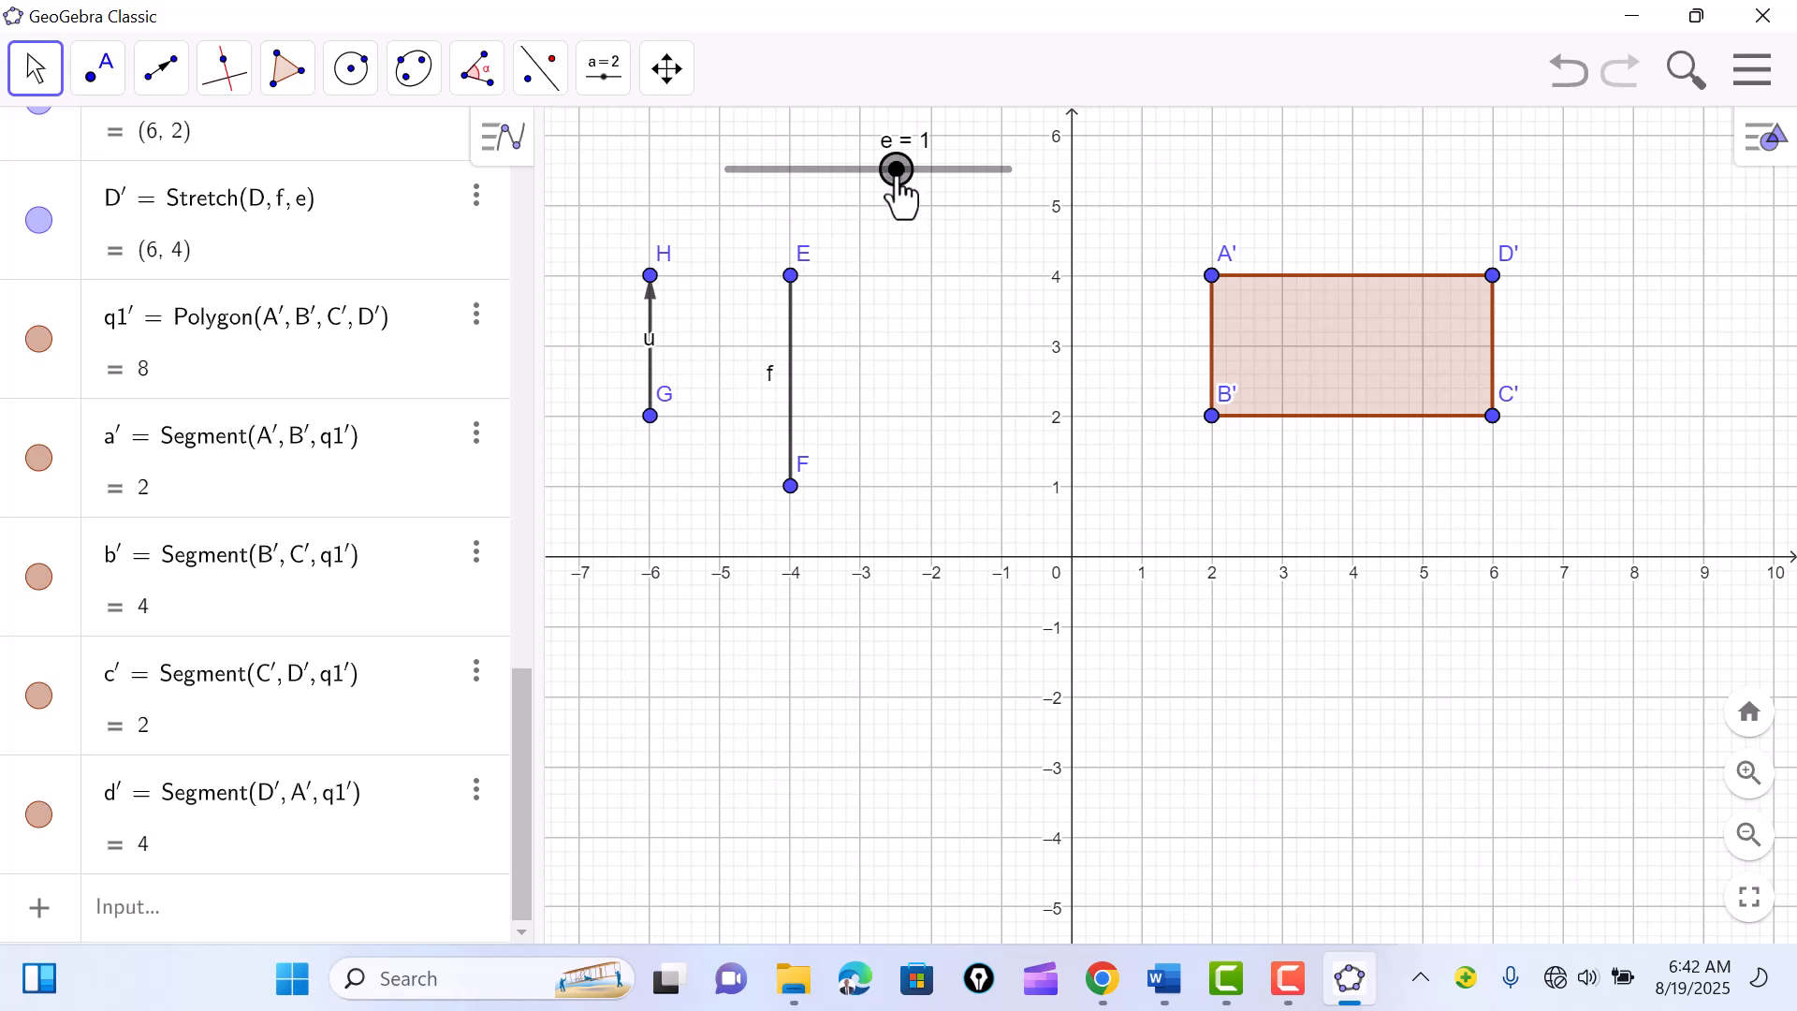
Step: Lower the ratio slider e to 0.4 to pull the stretched rectangle towards the segment
key("Left")
key("Left")
key("Left")
key("Left")
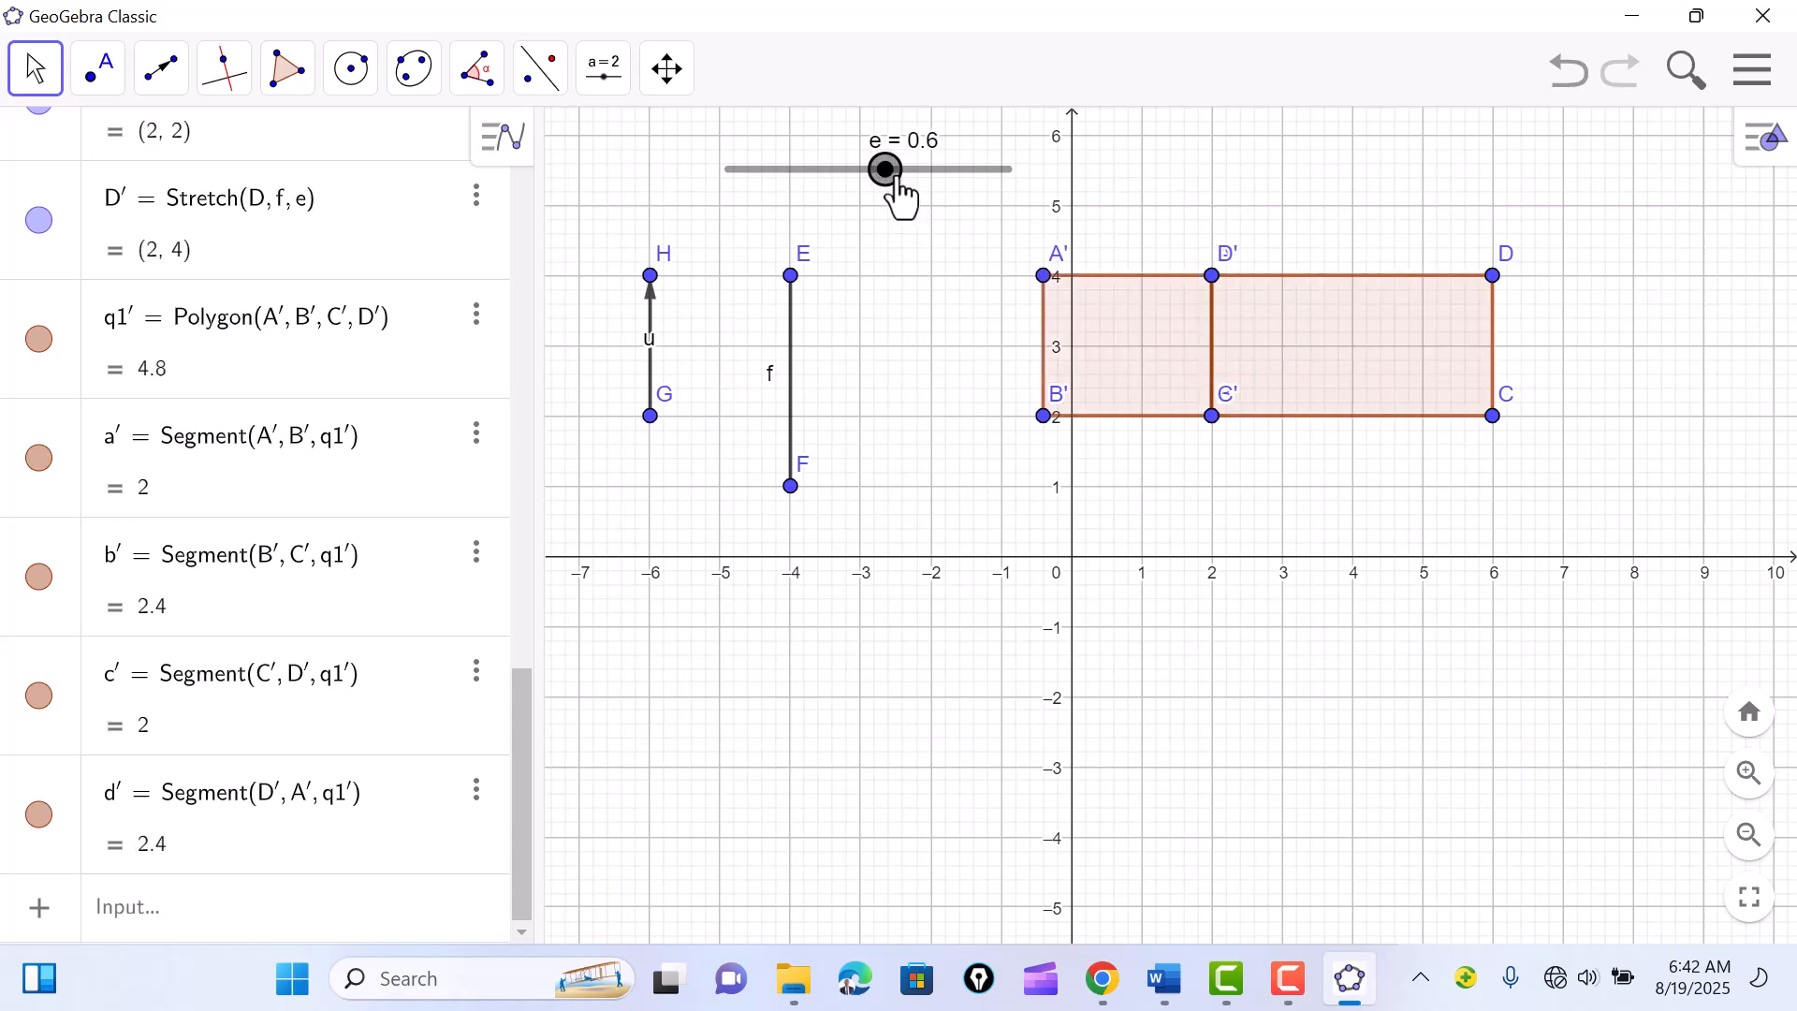
key("Left")
key("Left")
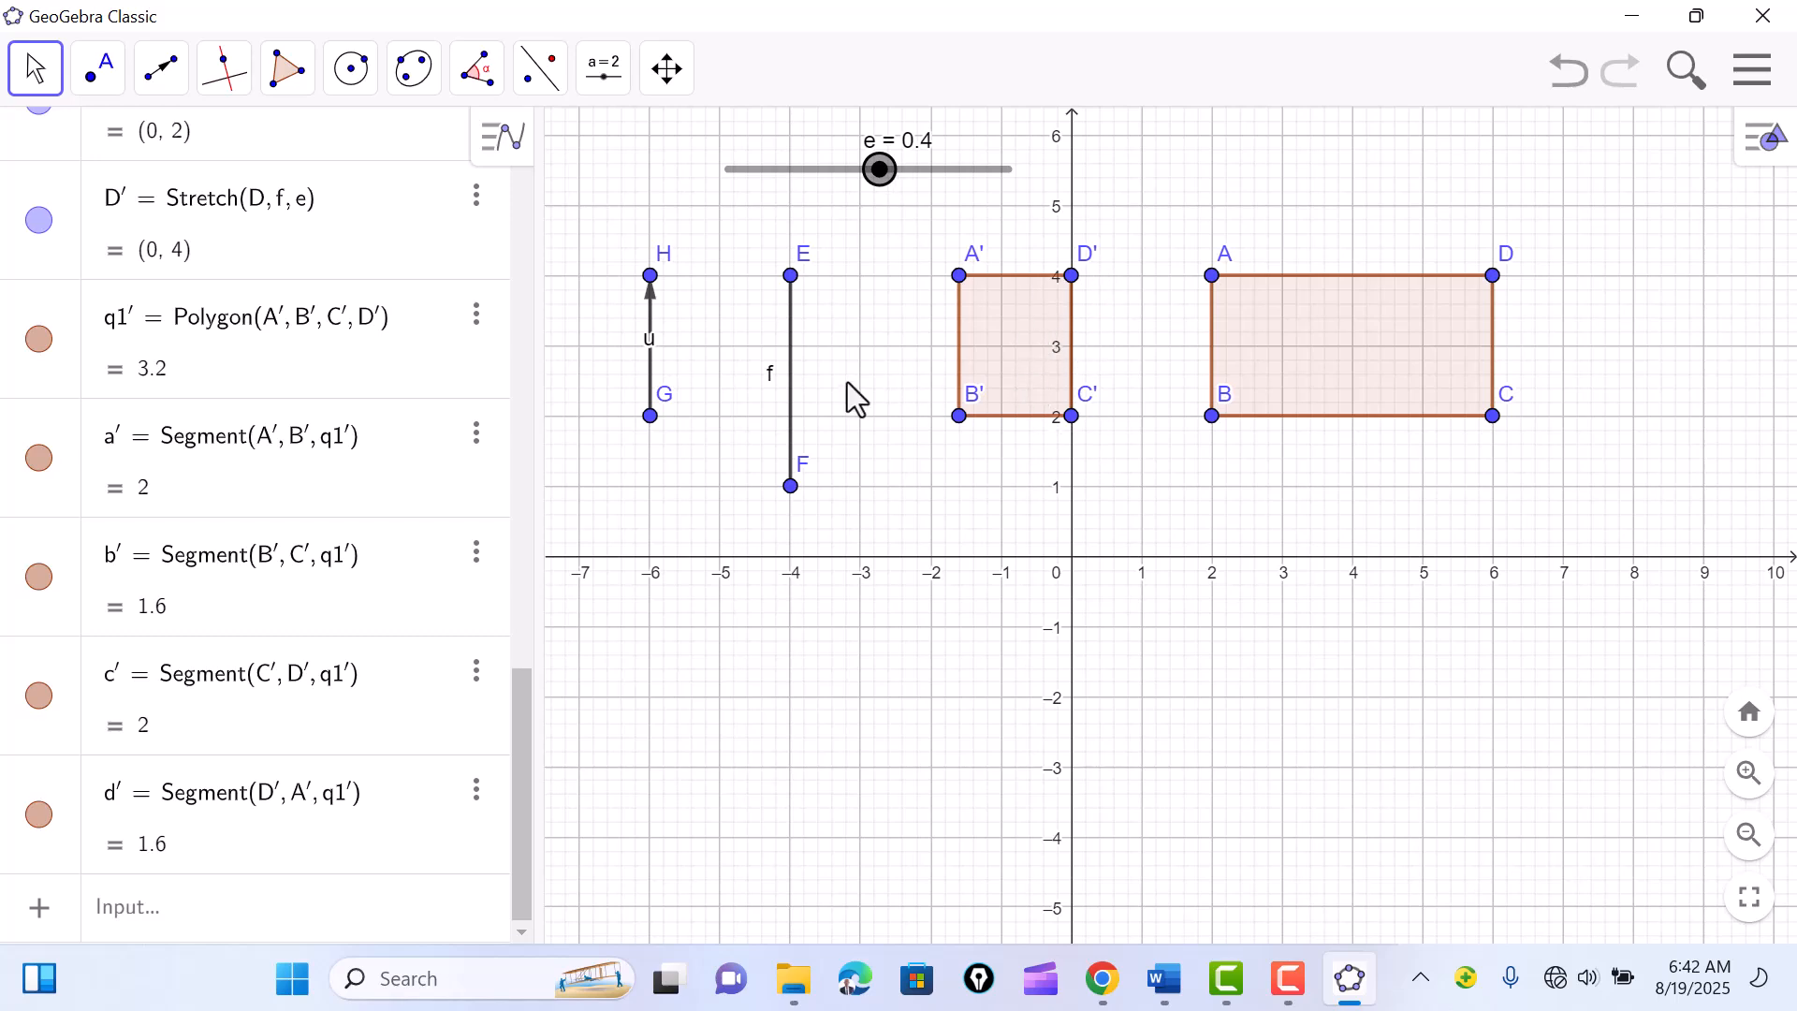
Step: Move segment f onto the y-axis and raise the ratio slider e to 1
left_click_drag(794, 409, 1076, 407)
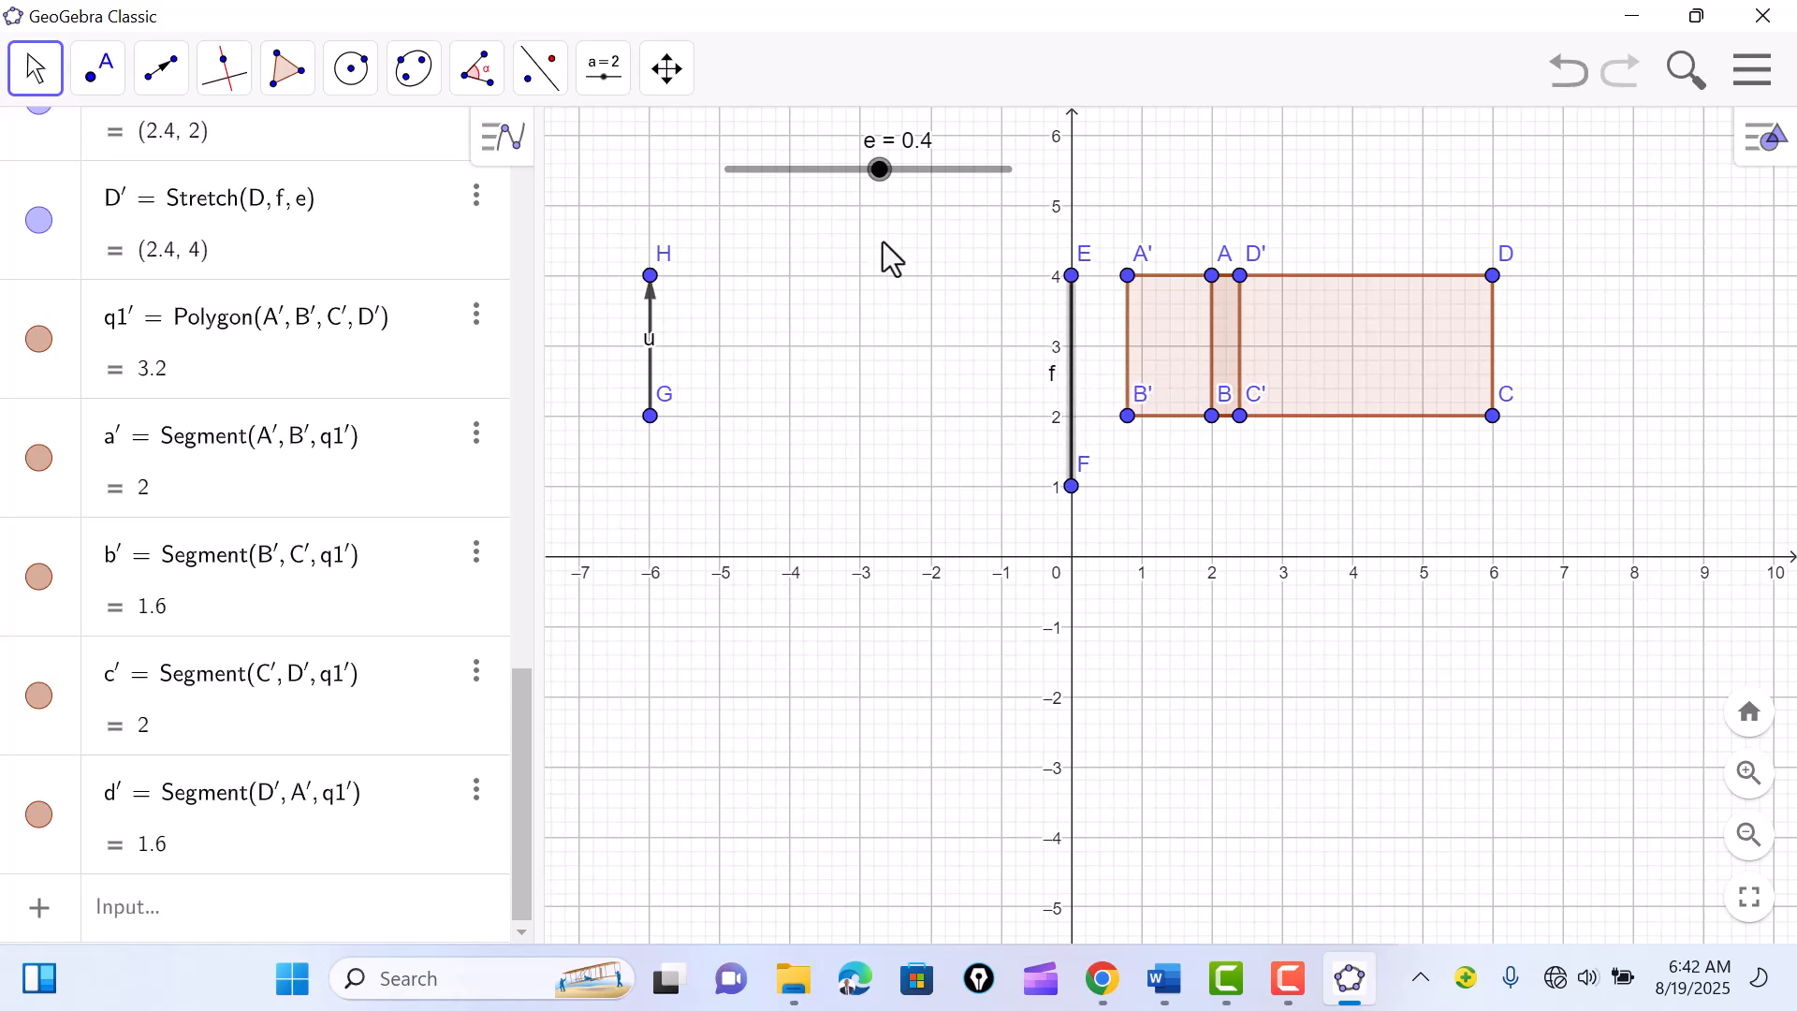
left_click_drag(871, 179, 874, 174)
key("Right")
key("Right")
key("Right")
key("Right")
key("Right")
key("Right")
key("Right")
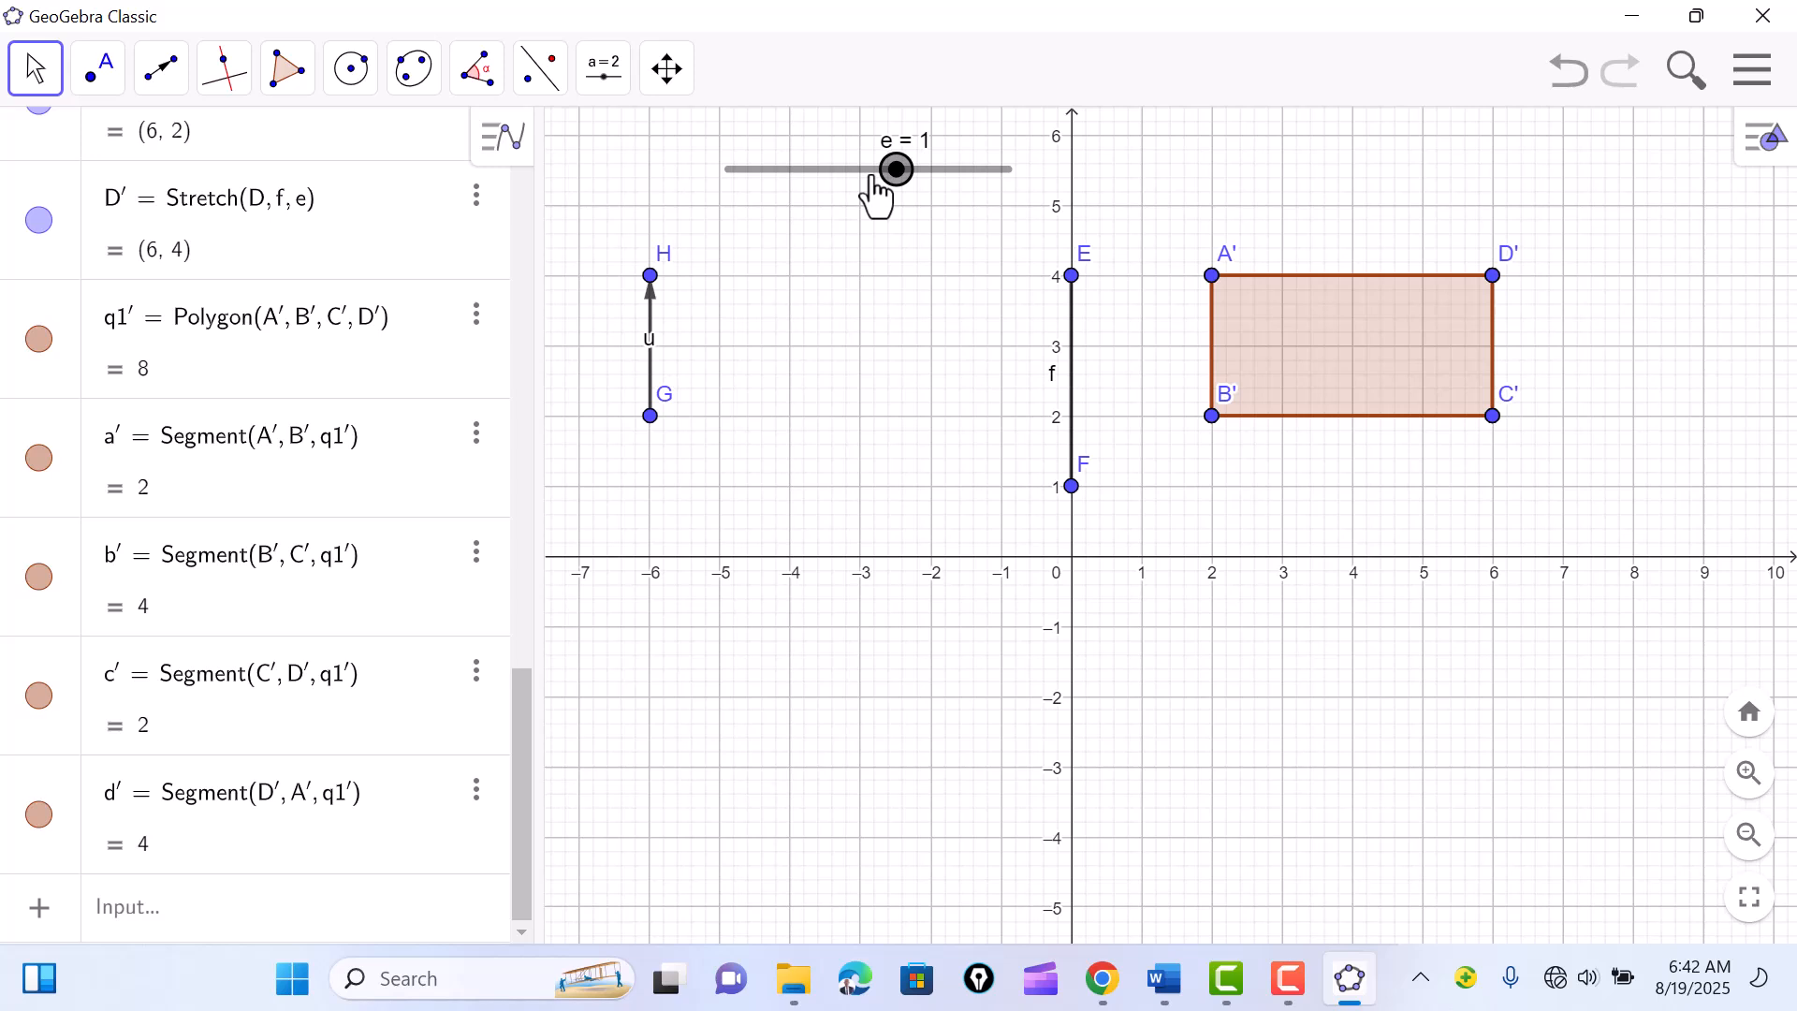
Step: Lower the ratio slider e through 0 to -1 to carry the stretched rectangle across segment f
key("Left")
key("Left")
key("Left")
key("Left")
key("Left")
key("Left")
key("Left")
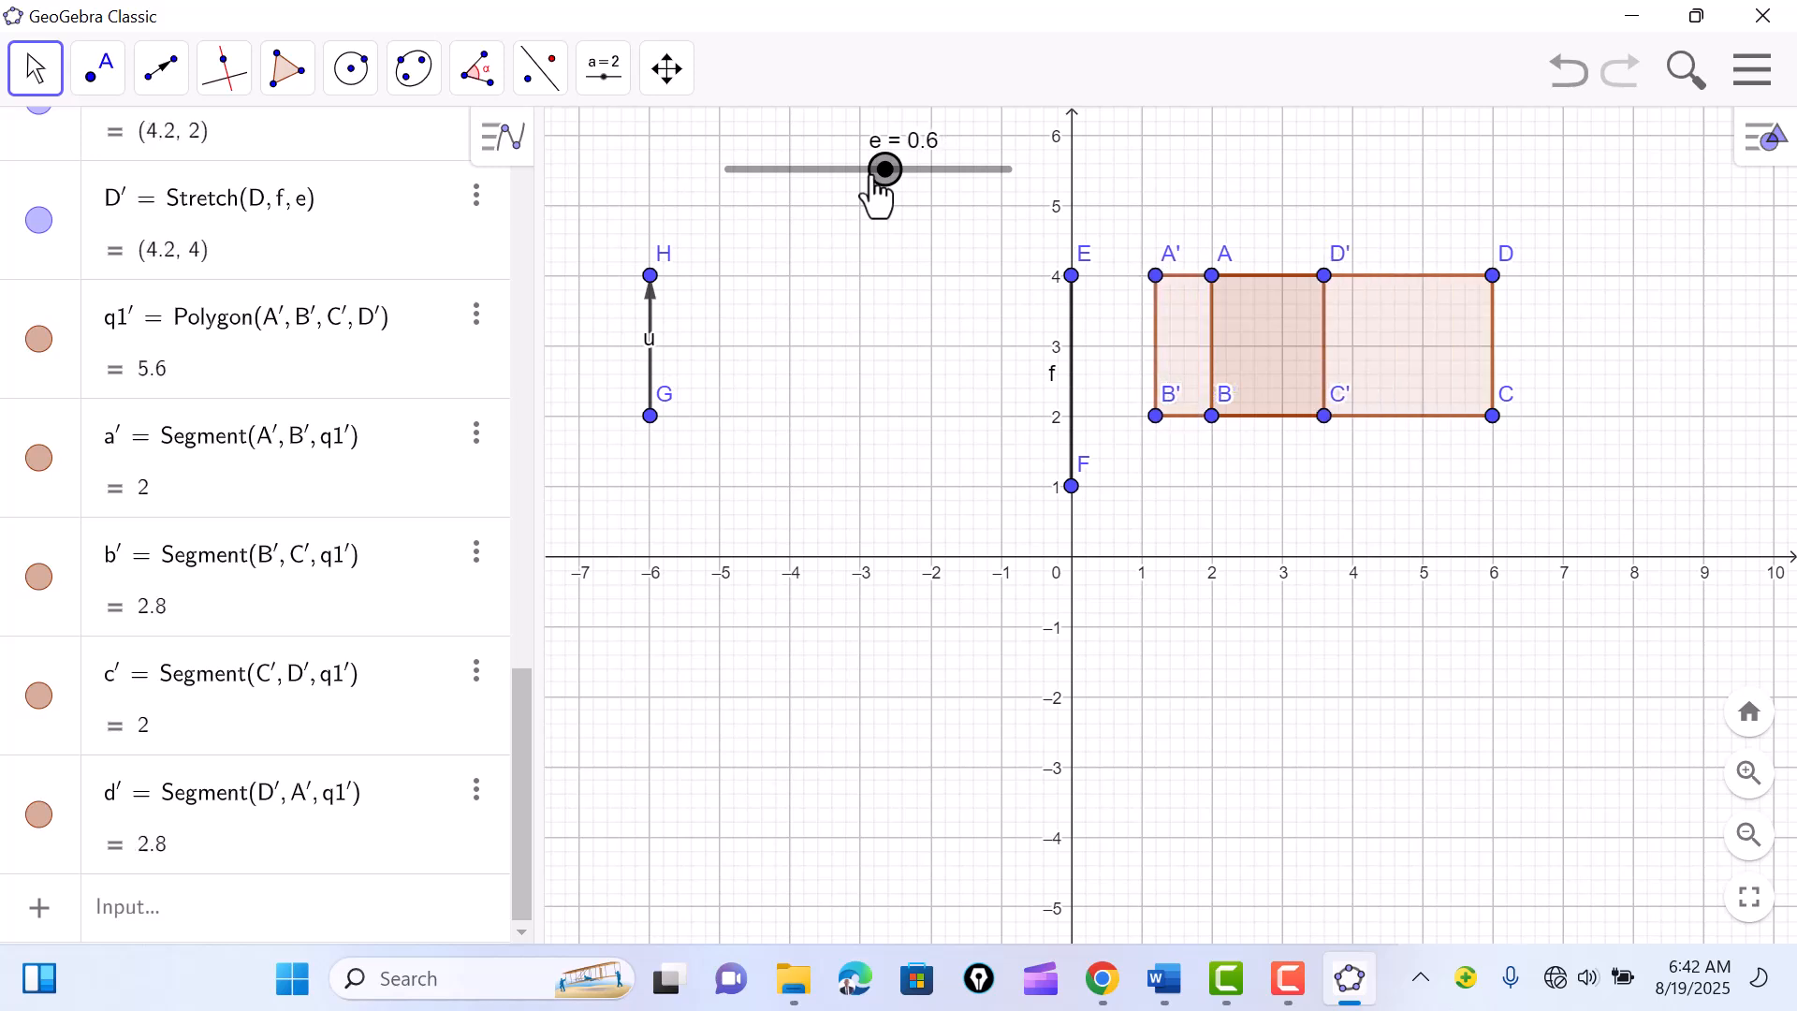
key("Left")
key("Left")
key("Left")
key("Left")
key("Left")
key("Left")
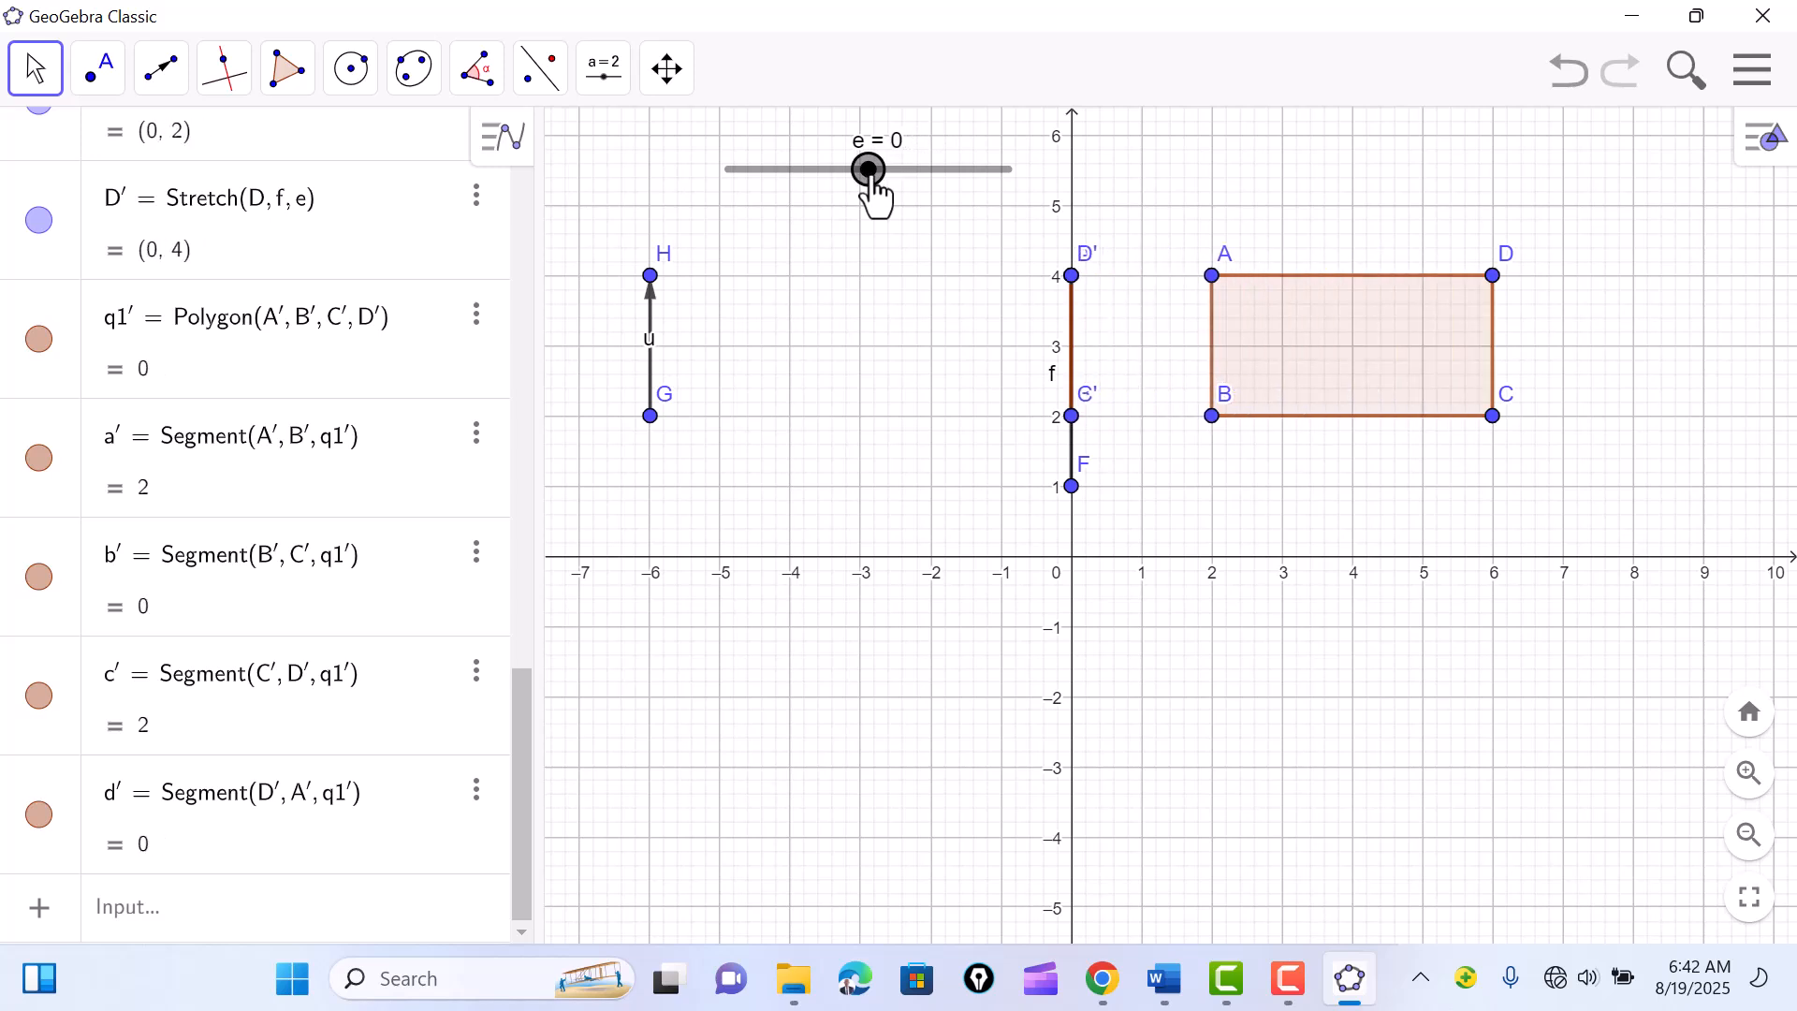
key("Left")
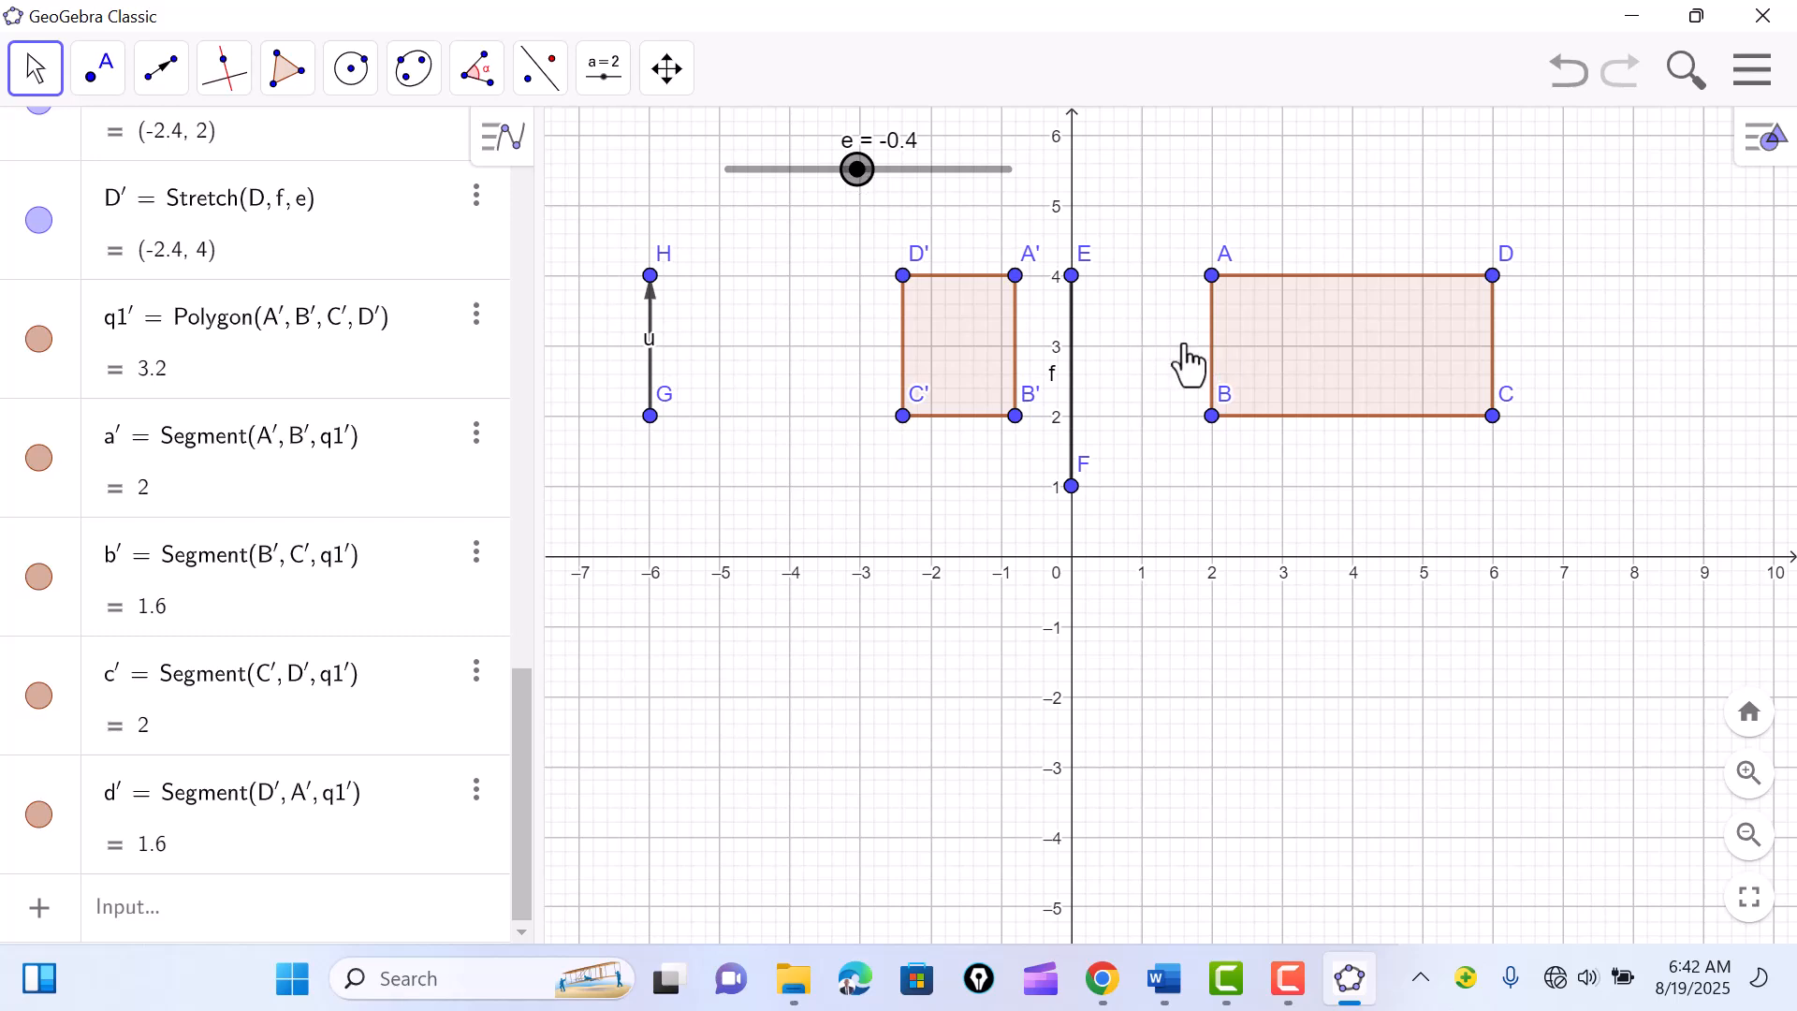
key("Left")
key("Left")
key("Left")
key("Left")
key("Left")
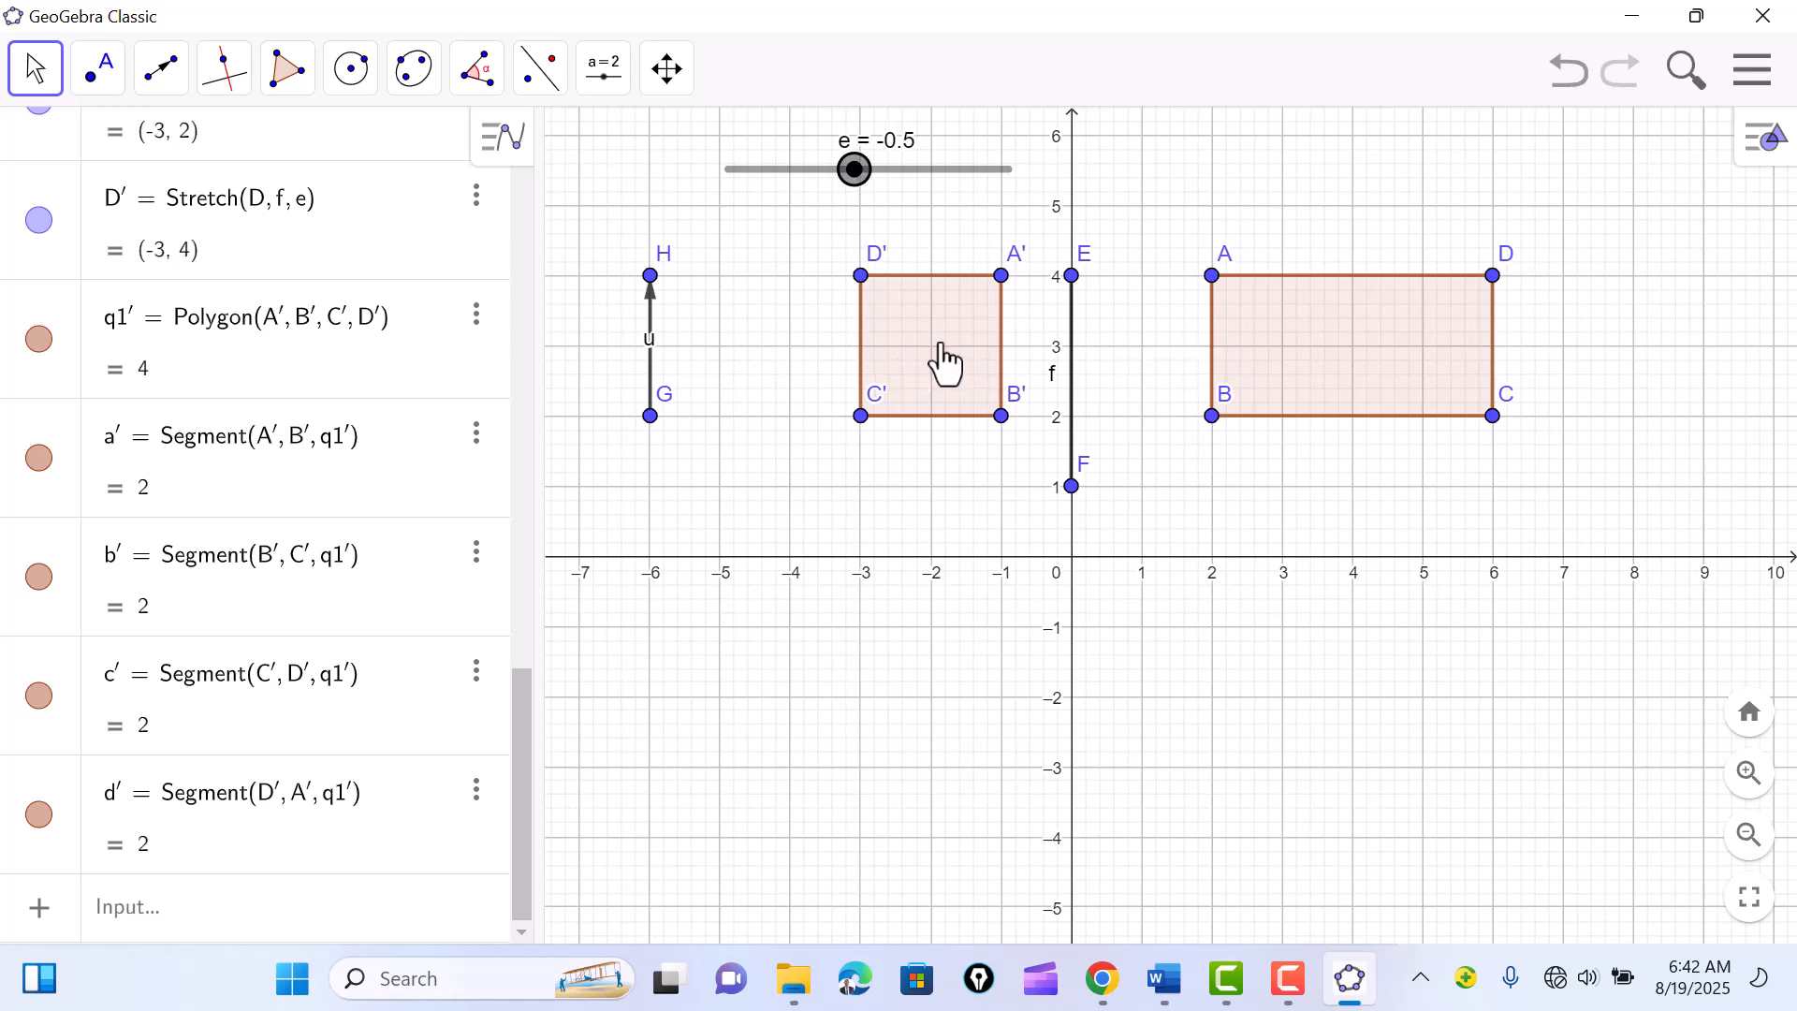
key("Left")
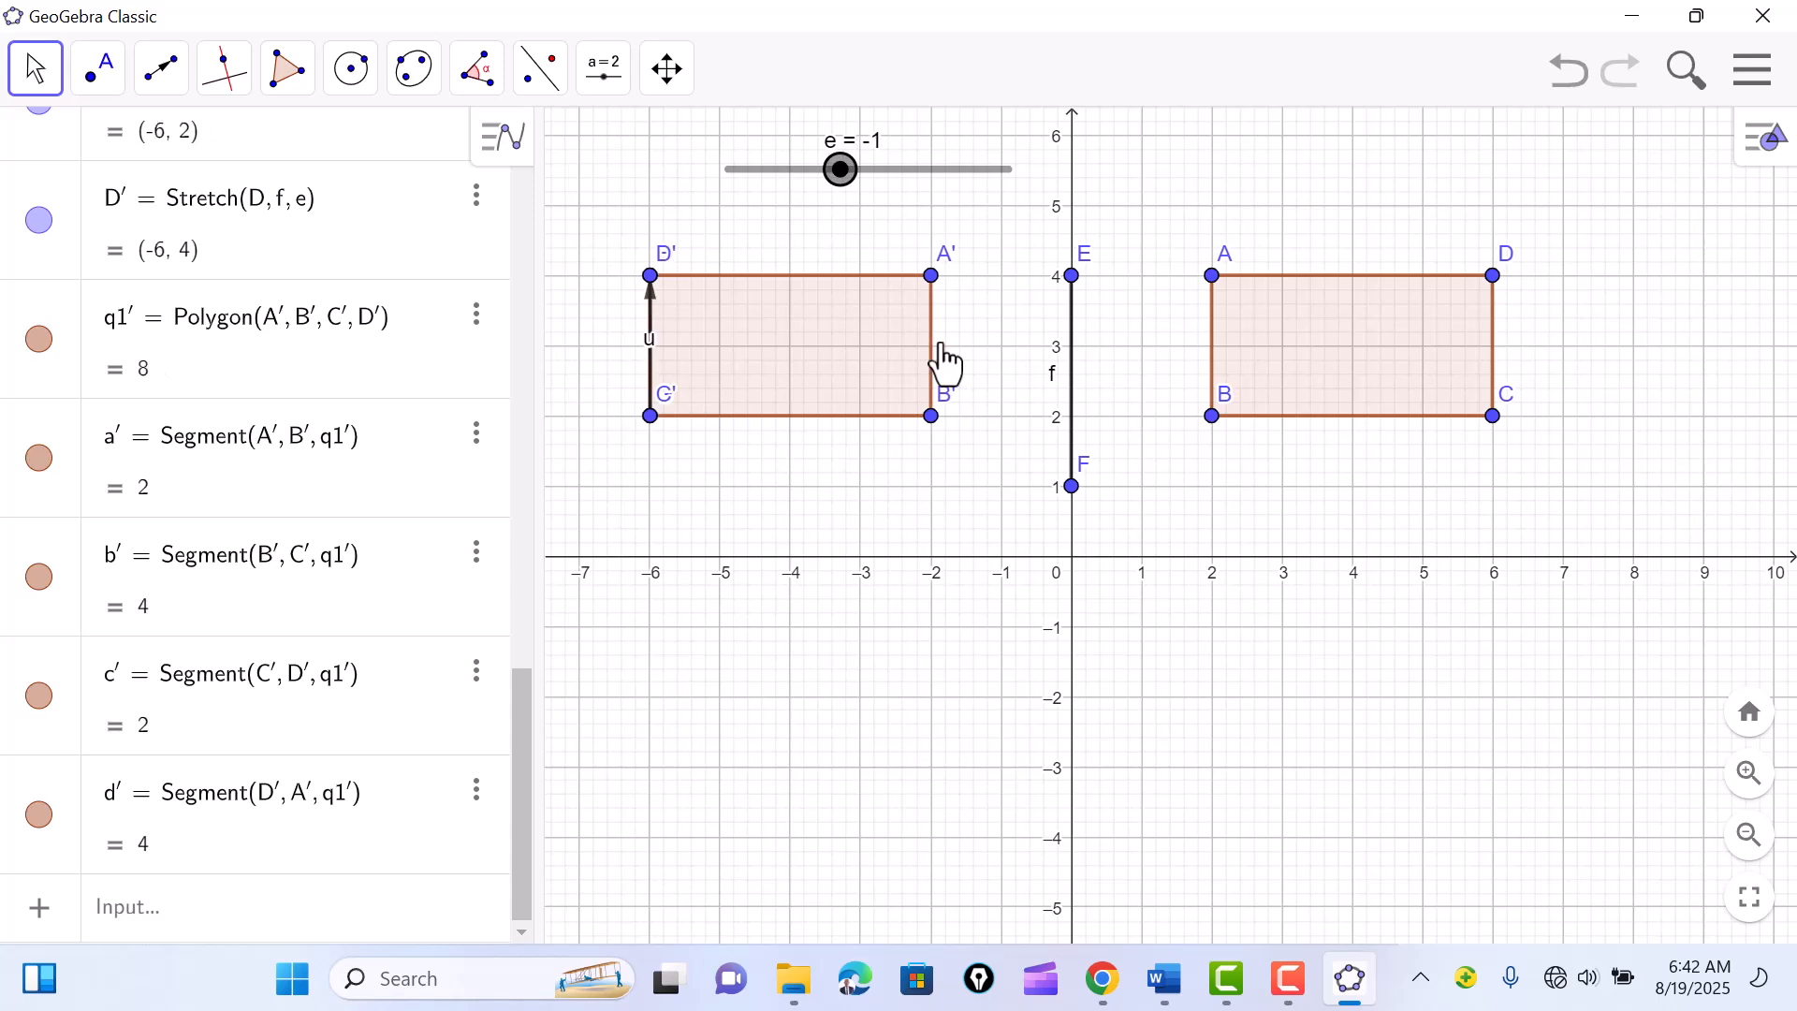
Step: Set slider e to -0.9 and move vector u below the x-axis, clear of the stretched rectangle
left_click(651, 365)
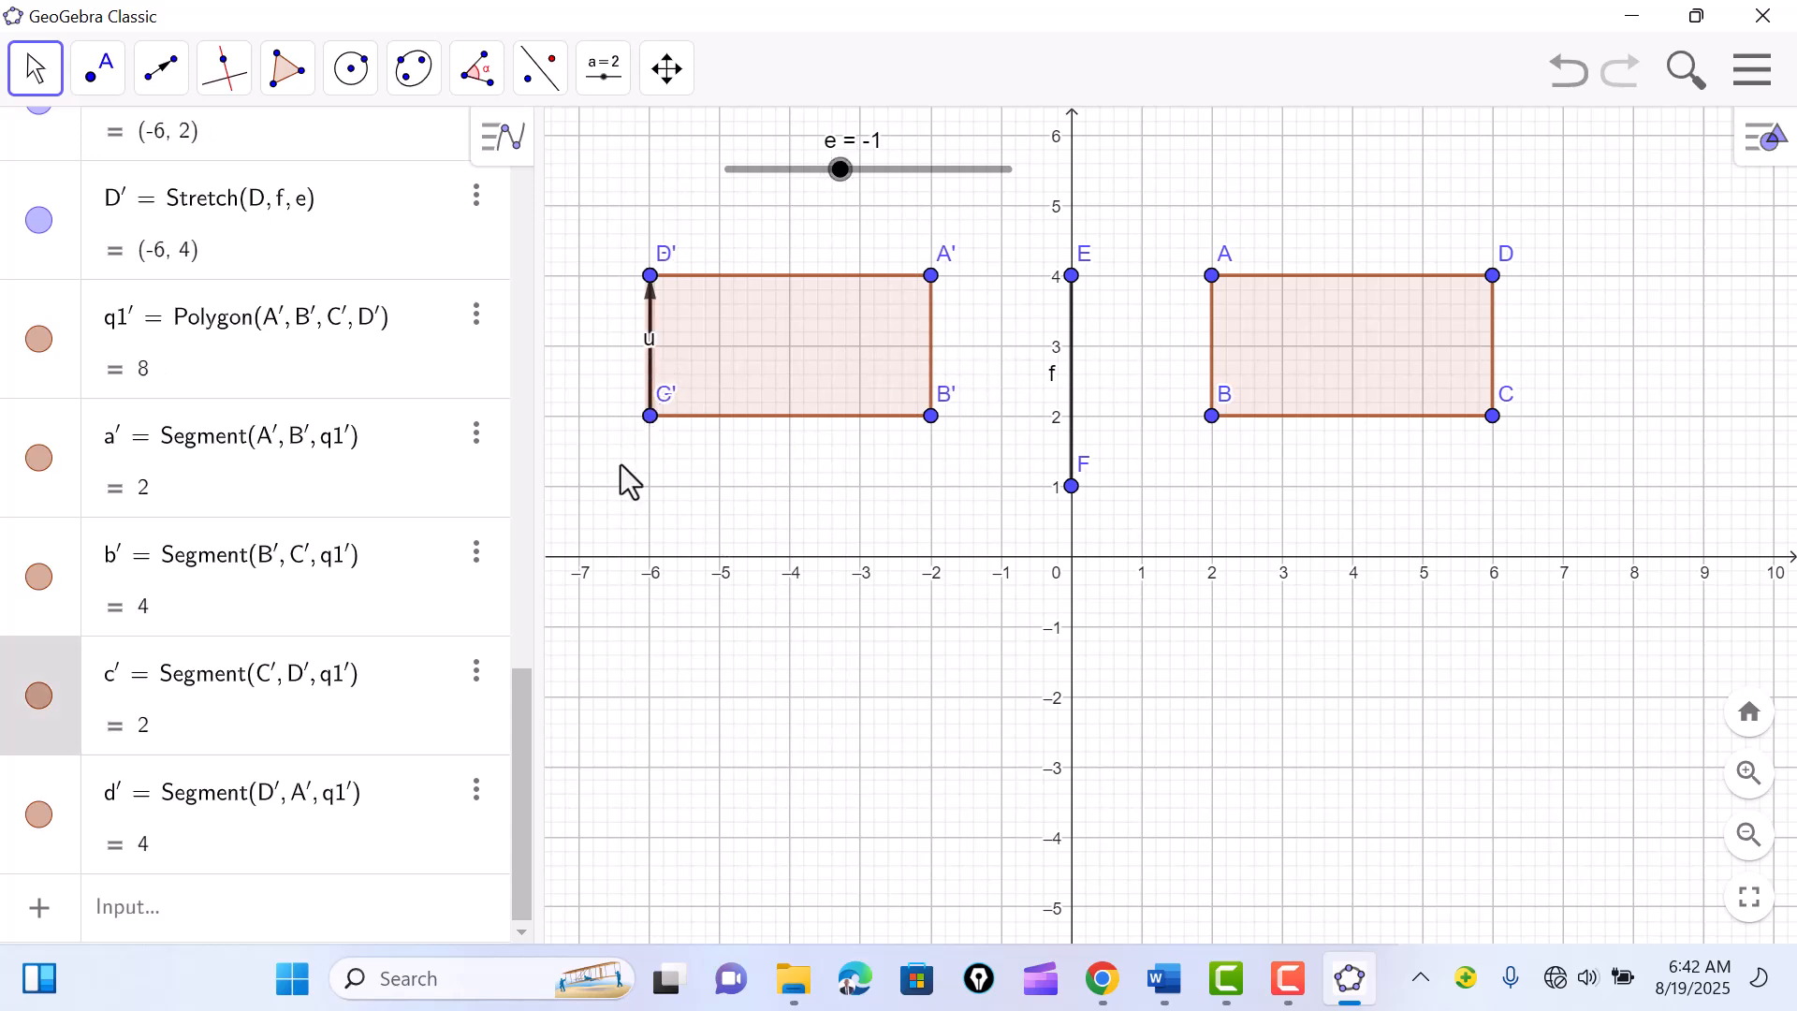
left_click(842, 168)
left_click(842, 169)
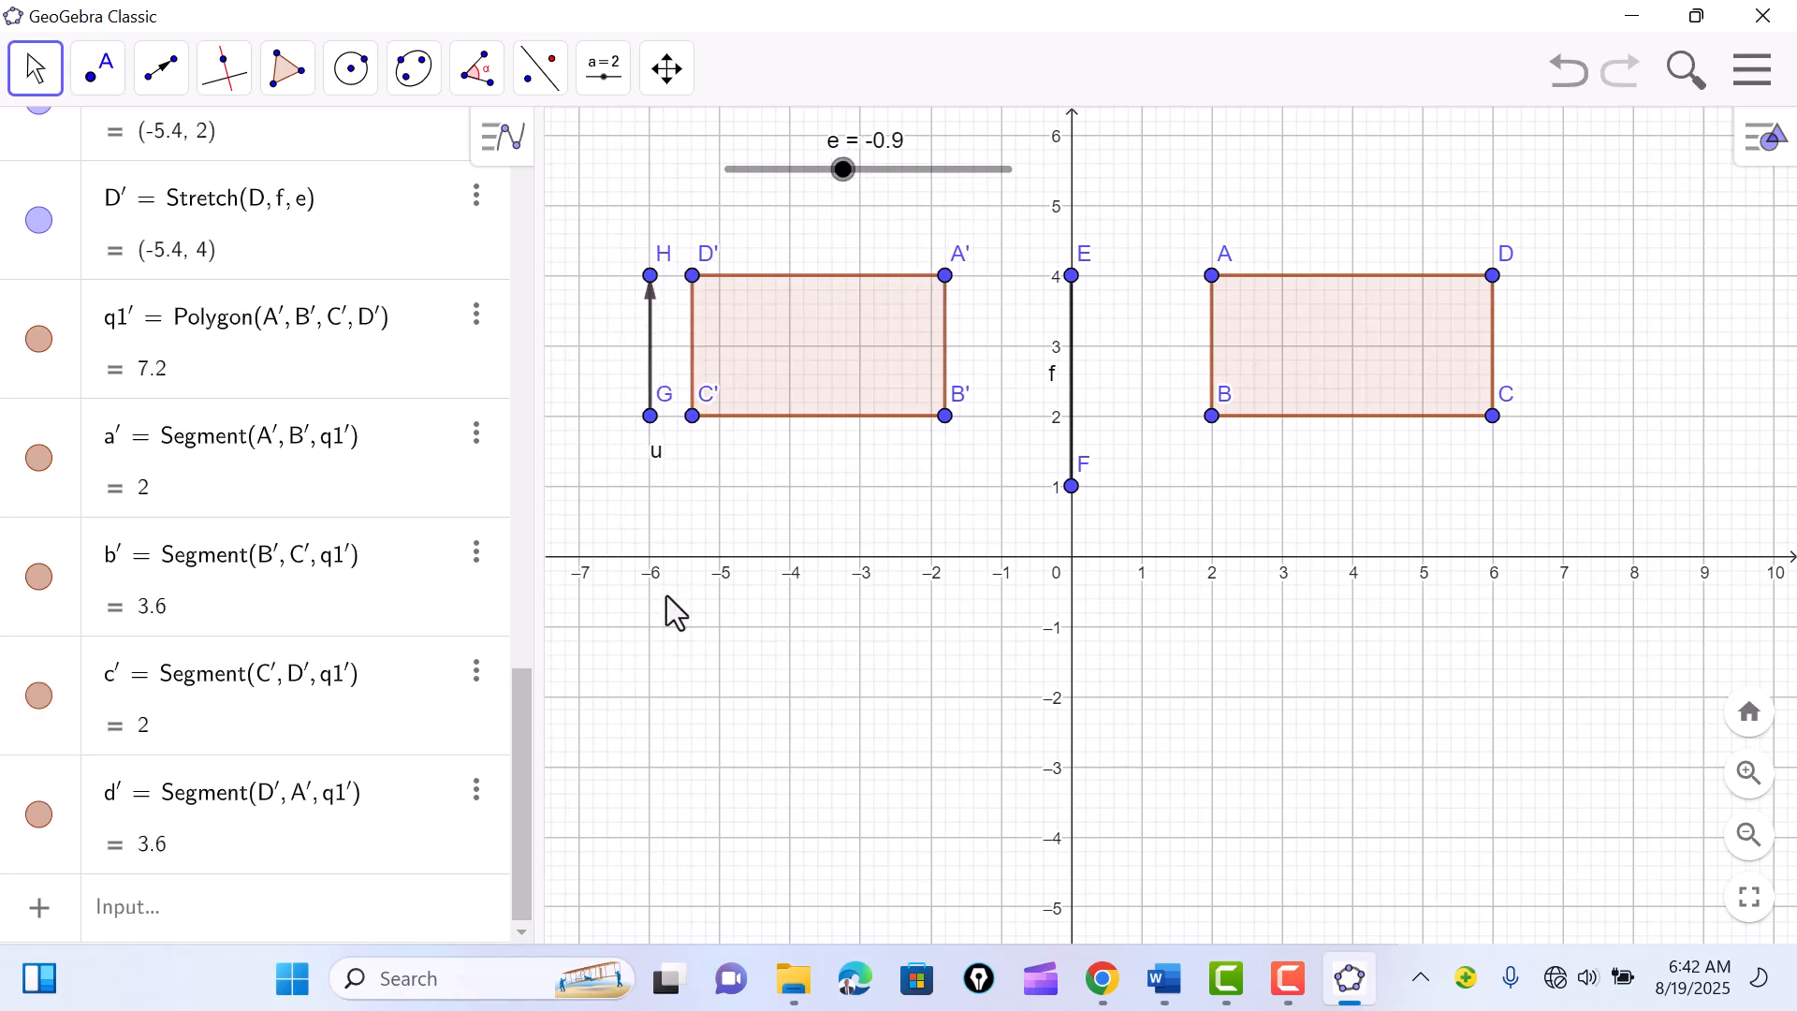
left_click_drag(660, 379, 639, 759)
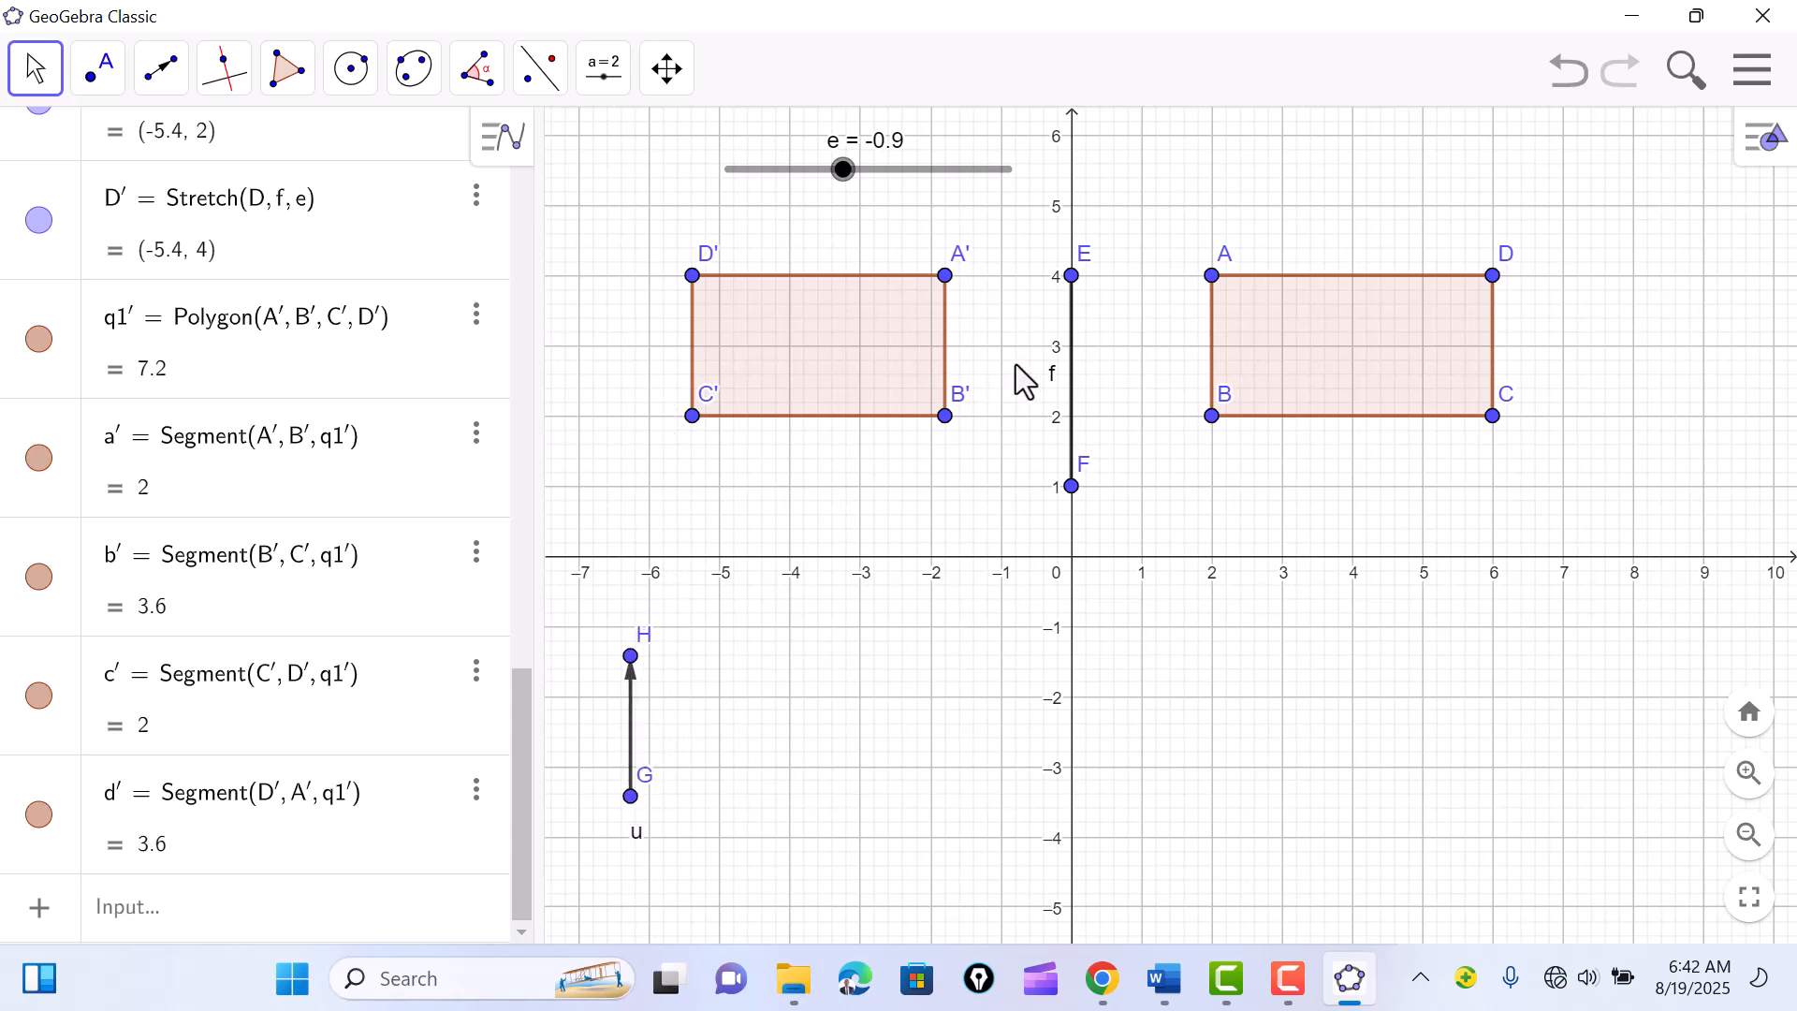
Step: Set slider e to -1, then raise it step by step to 1
left_click_drag(847, 183, 847, 190)
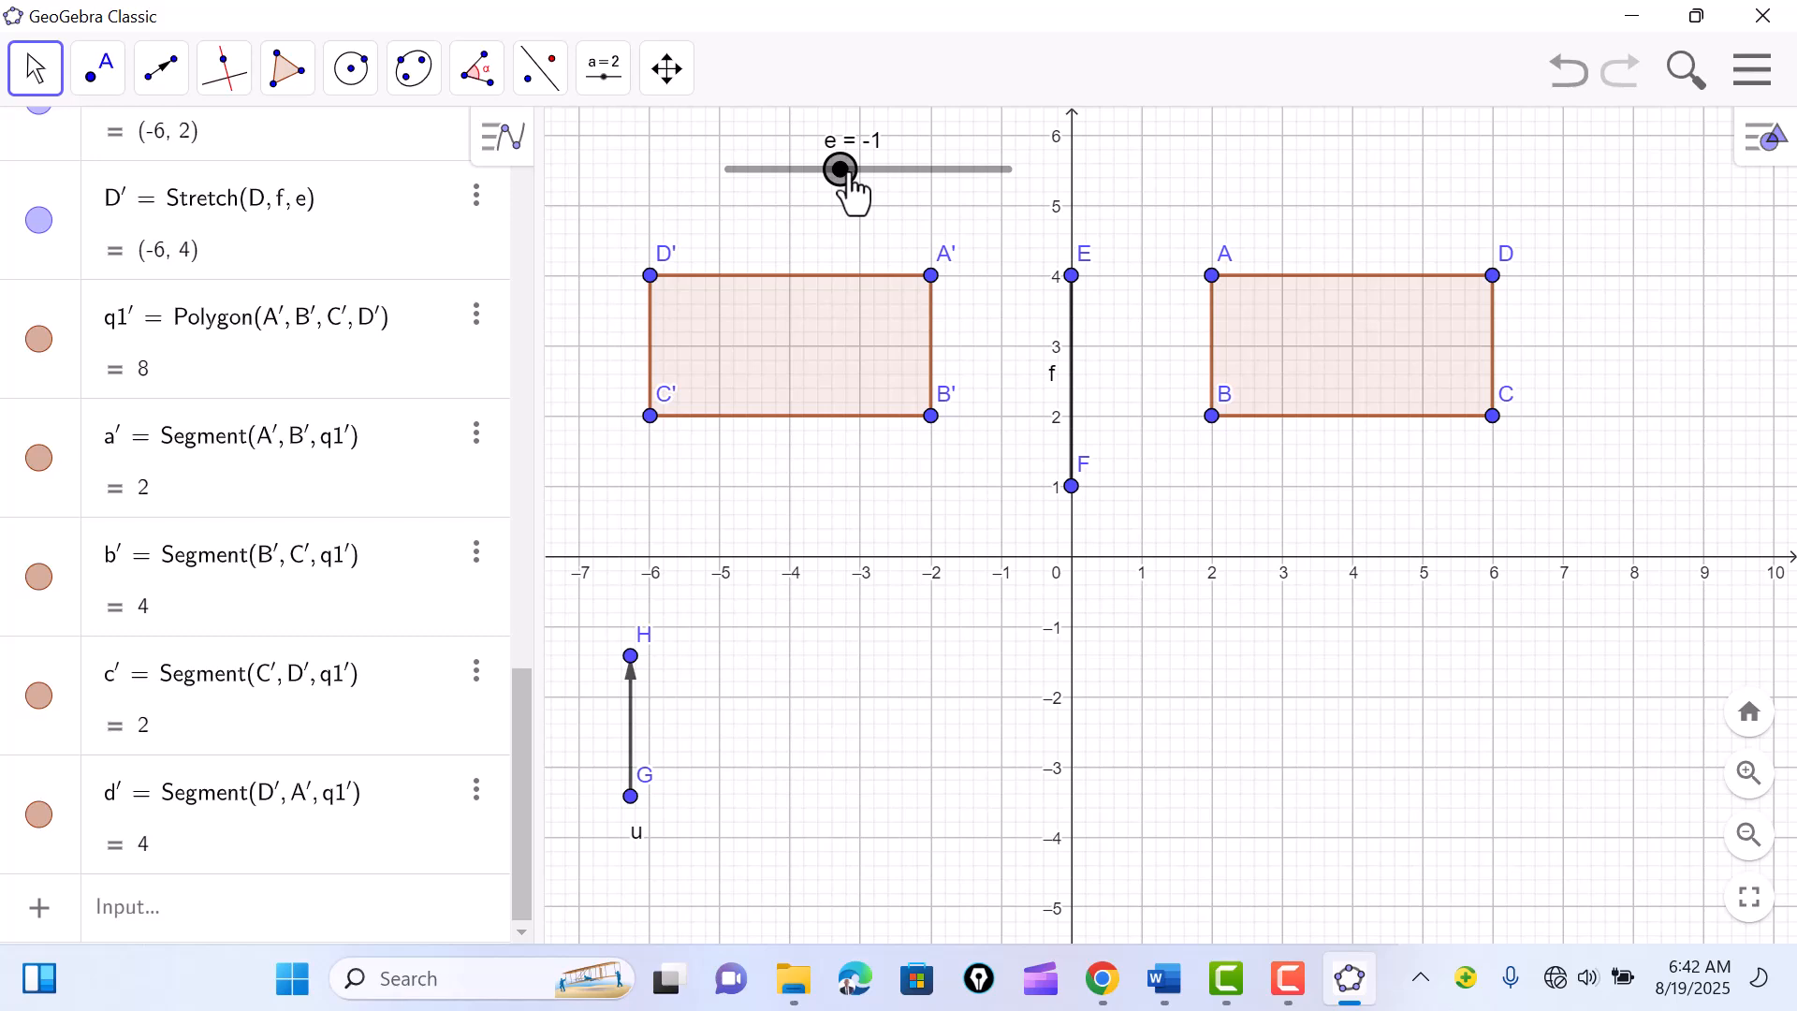
key("Right")
key("Right")
key("Right")
key("Right")
key("Right")
key("Right")
key("Right")
key("Right")
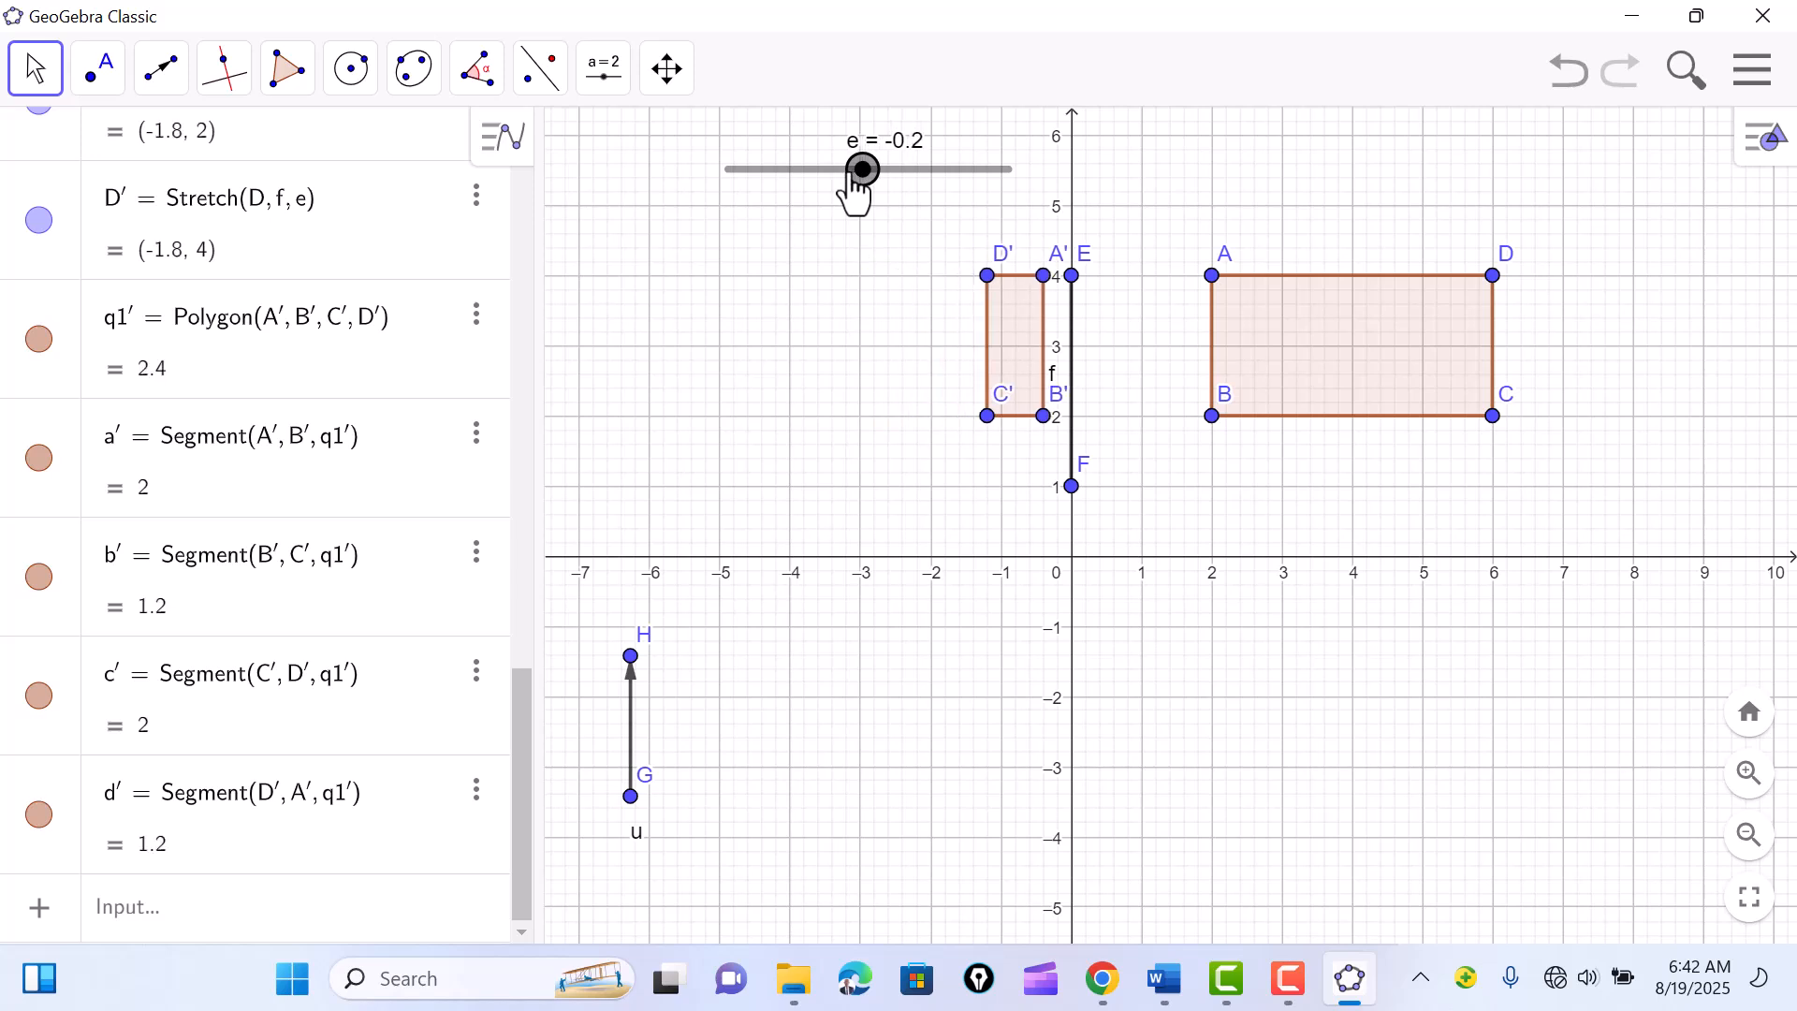
key("Right")
key("Right")
key("Right")
key("Right")
key("Right")
key("Right")
key("Right")
key("Right")
key("Right")
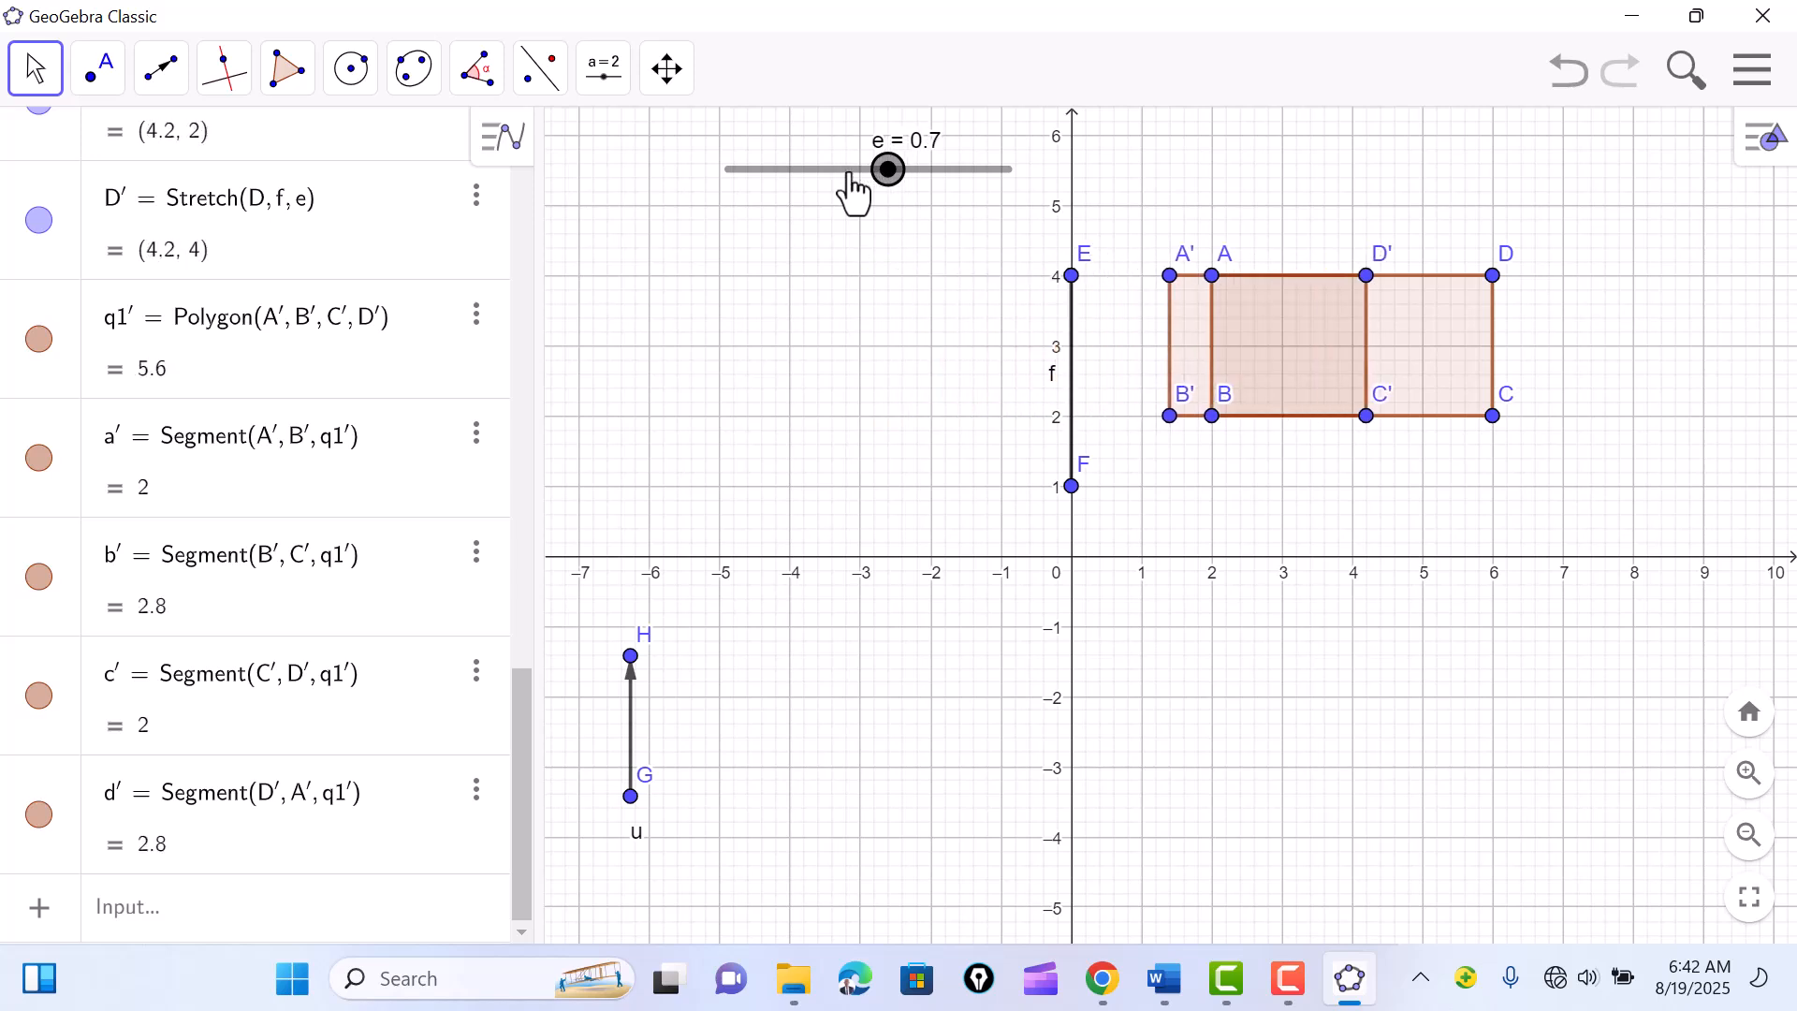
key("Right")
key("Right")
key("Right")
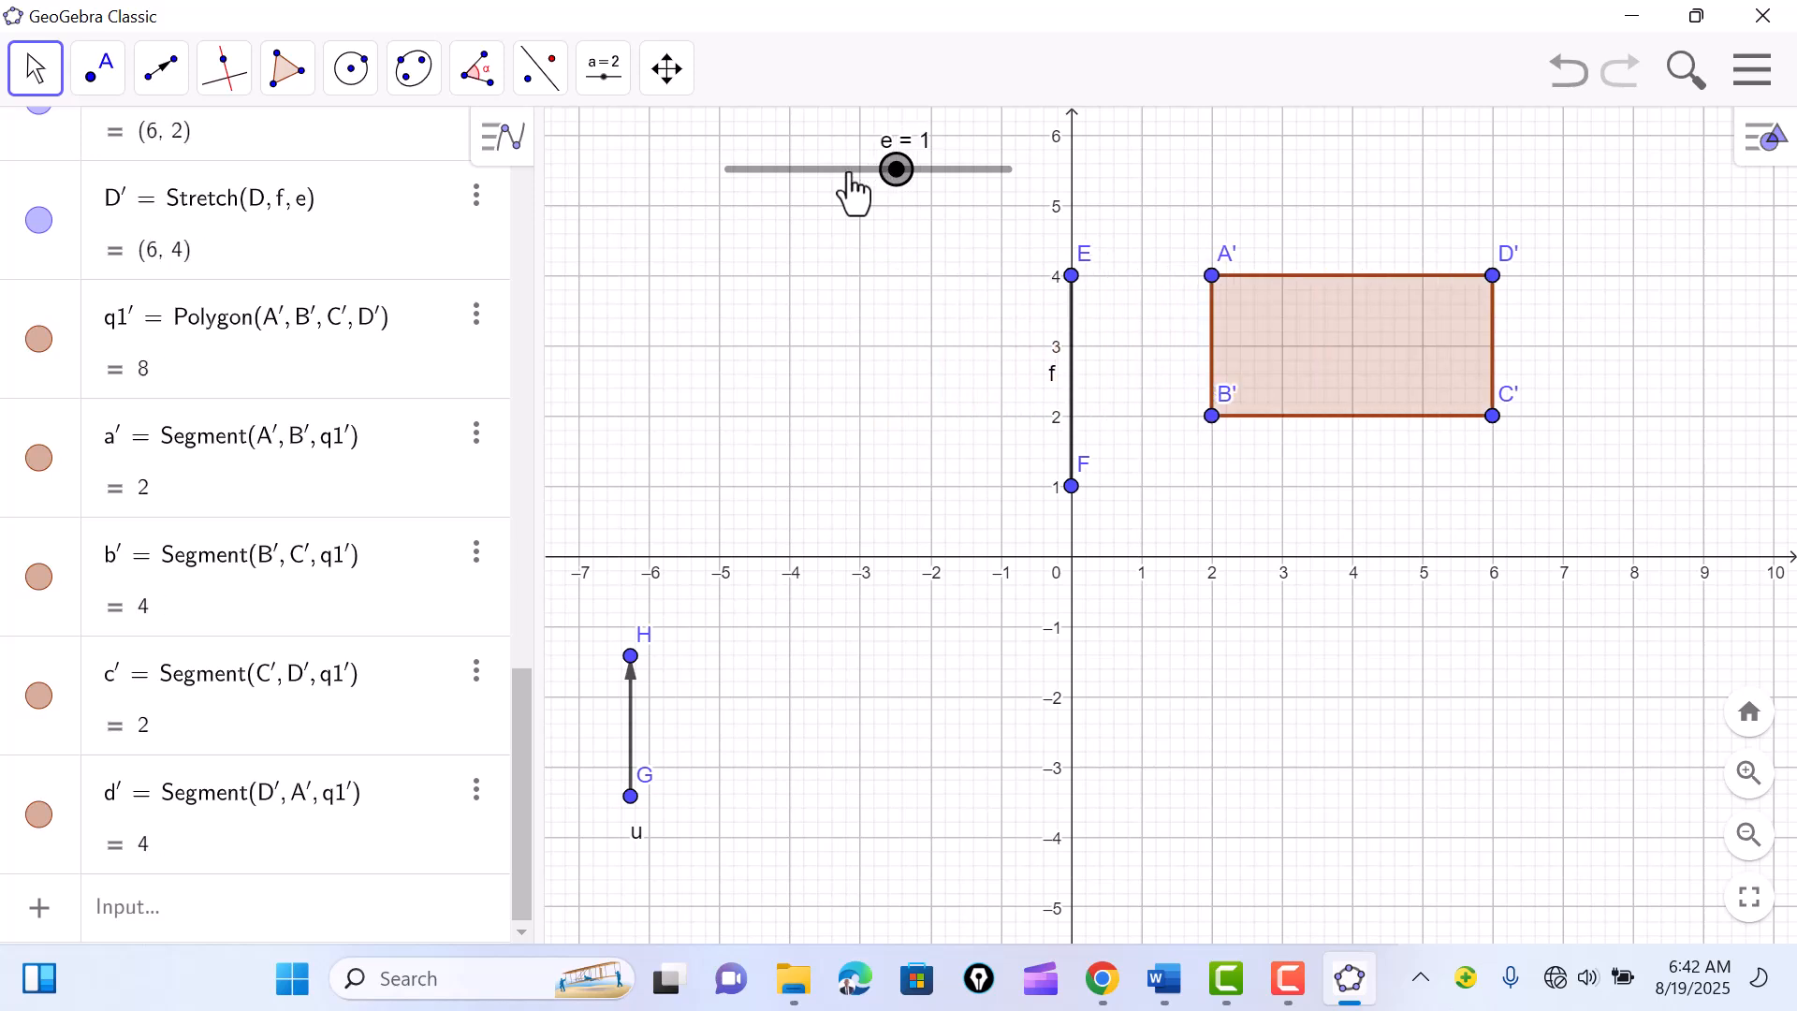
Step: Lower the ratio slider e from 1 to -2.8 to enlarge the image on the opposite side of the segment
key("Left")
key("Left")
key("Left")
key("Left")
key("Left")
key("Left")
key("Left")
key("Left")
key("Left")
key("Left")
key("Left")
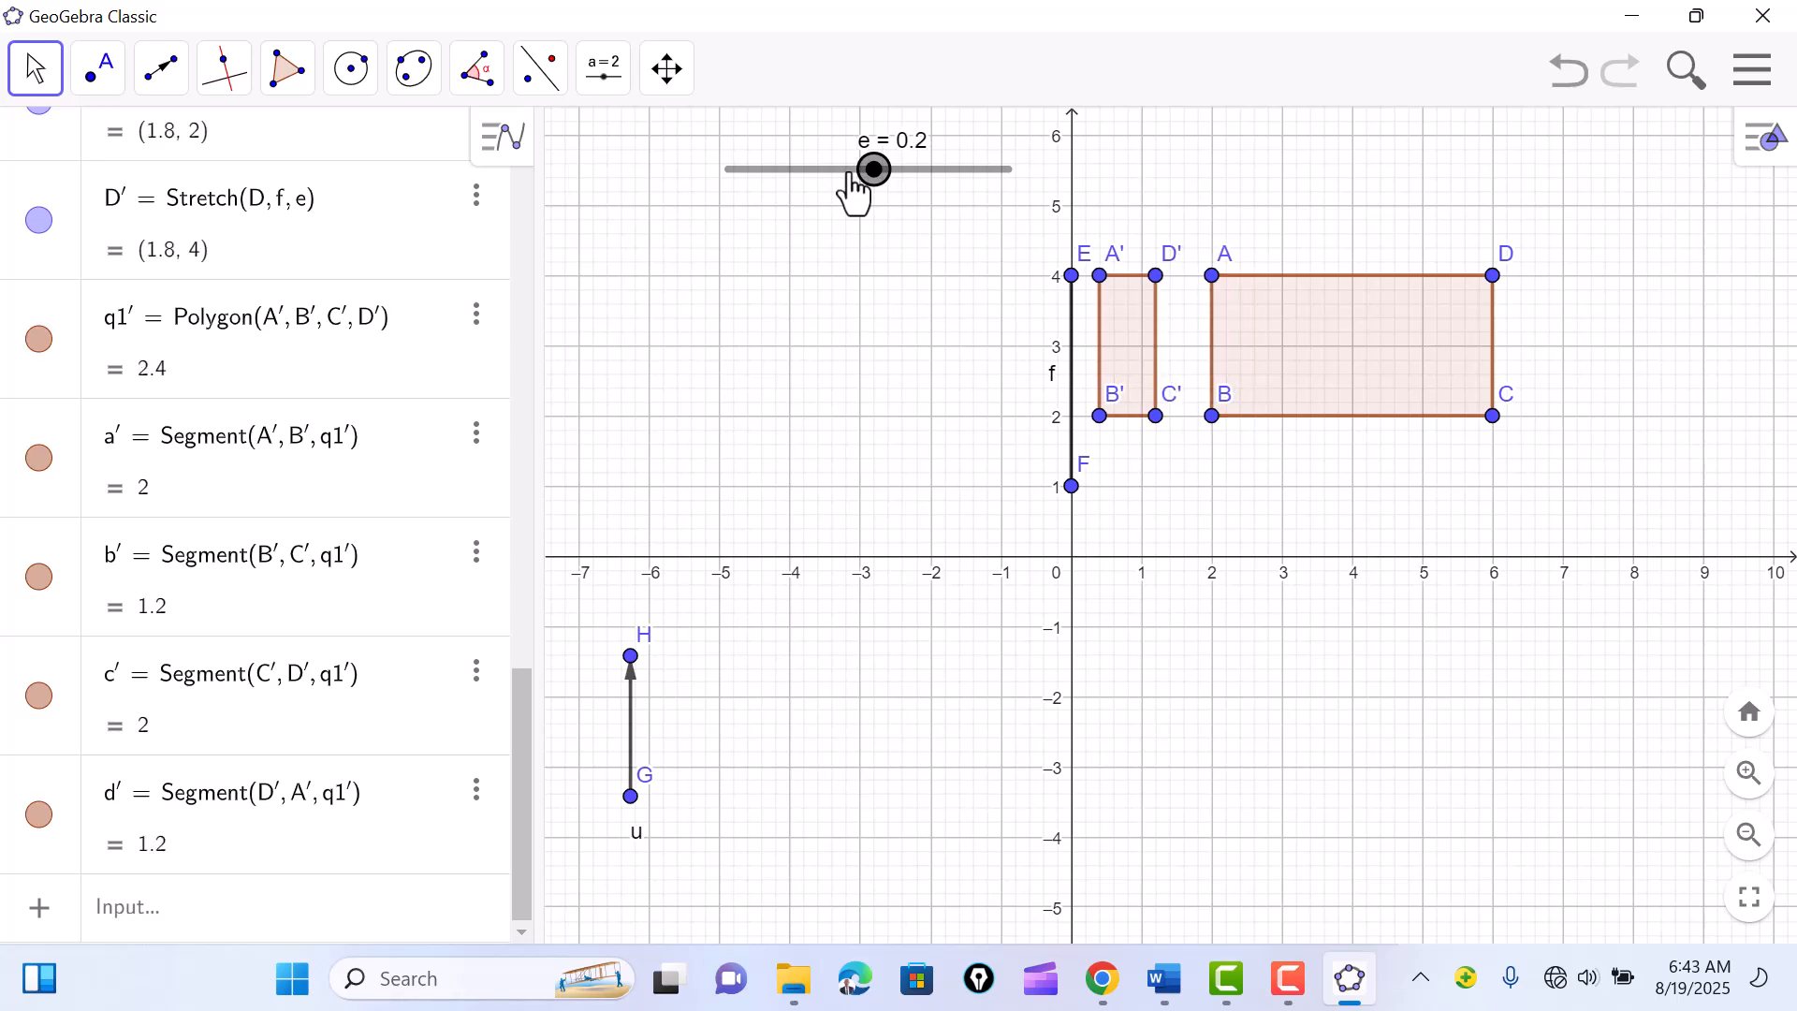
key("Left")
key("Left")
key("Left")
key("Left")
key("Left")
key("Left")
key("Left")
key("Left")
key("Left")
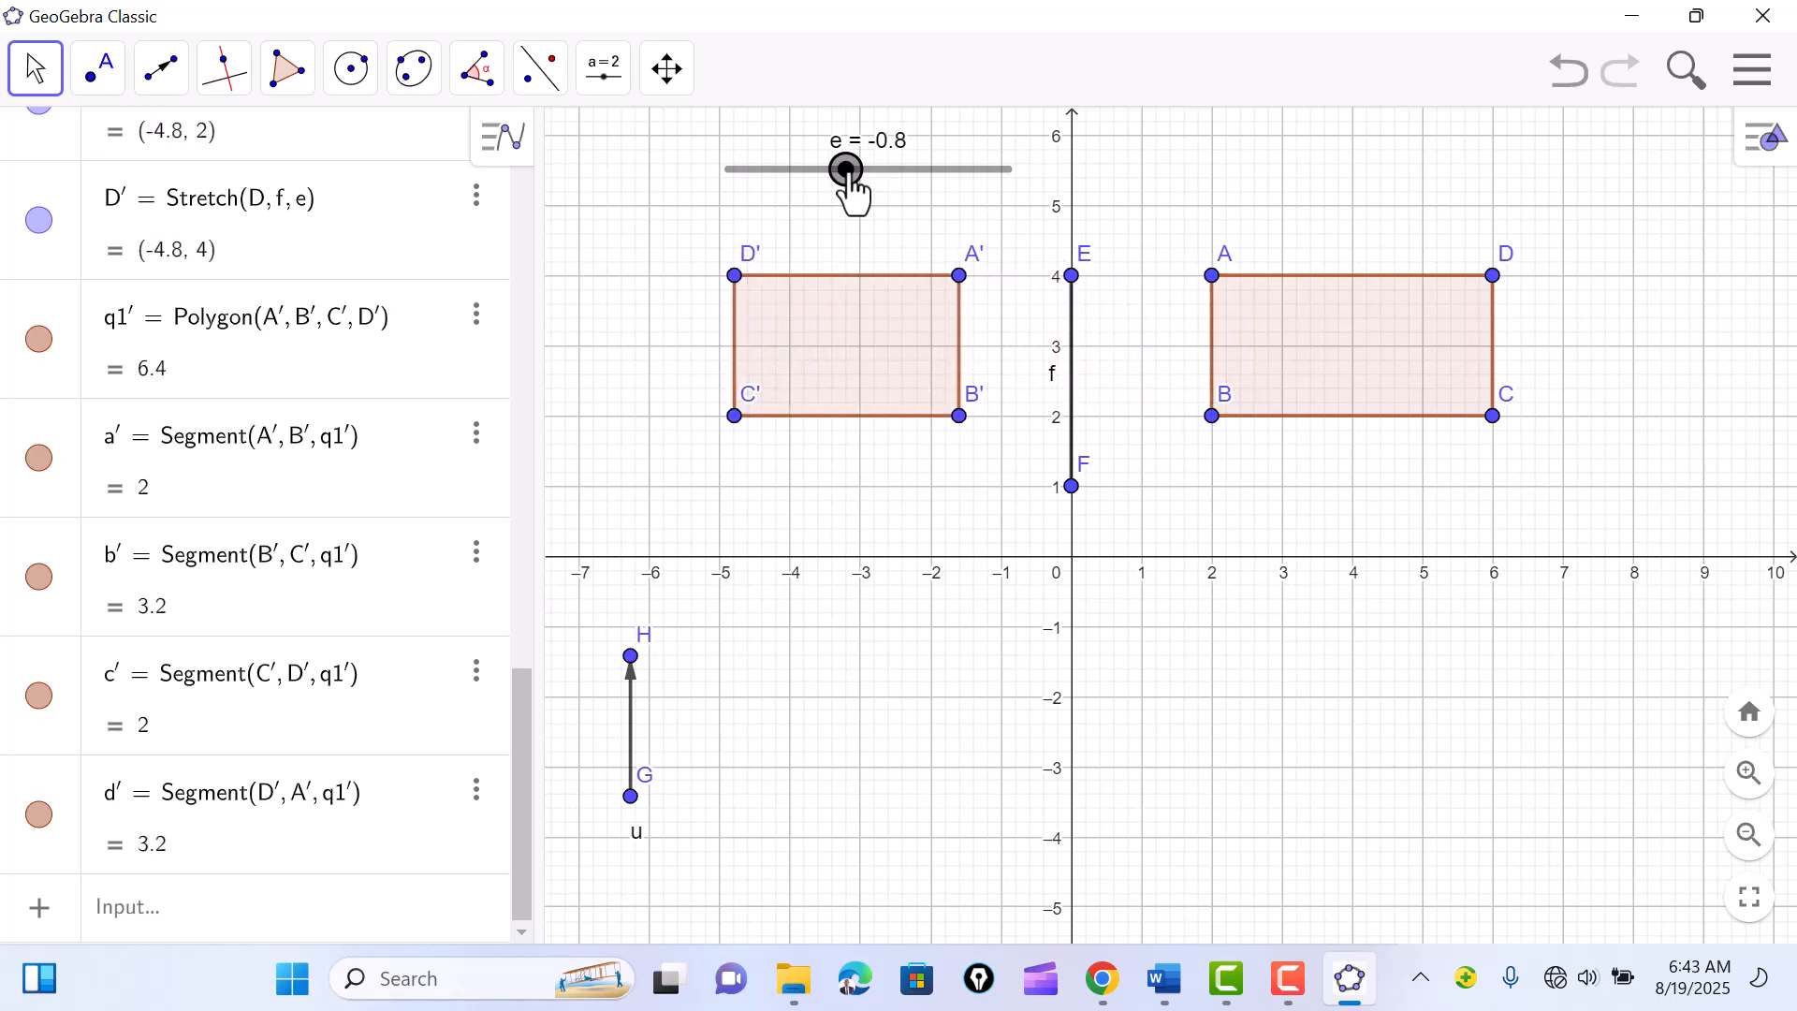
key("Left")
key("Left")
key("Left")
key("Left")
key("Left")
key("Left")
key("Left")
key("Left")
key("Left")
key("Left")
key("Left")
key("Left")
key("Left")
key("Left")
key("Left")
key("Left")
key("Left")
key("Left")
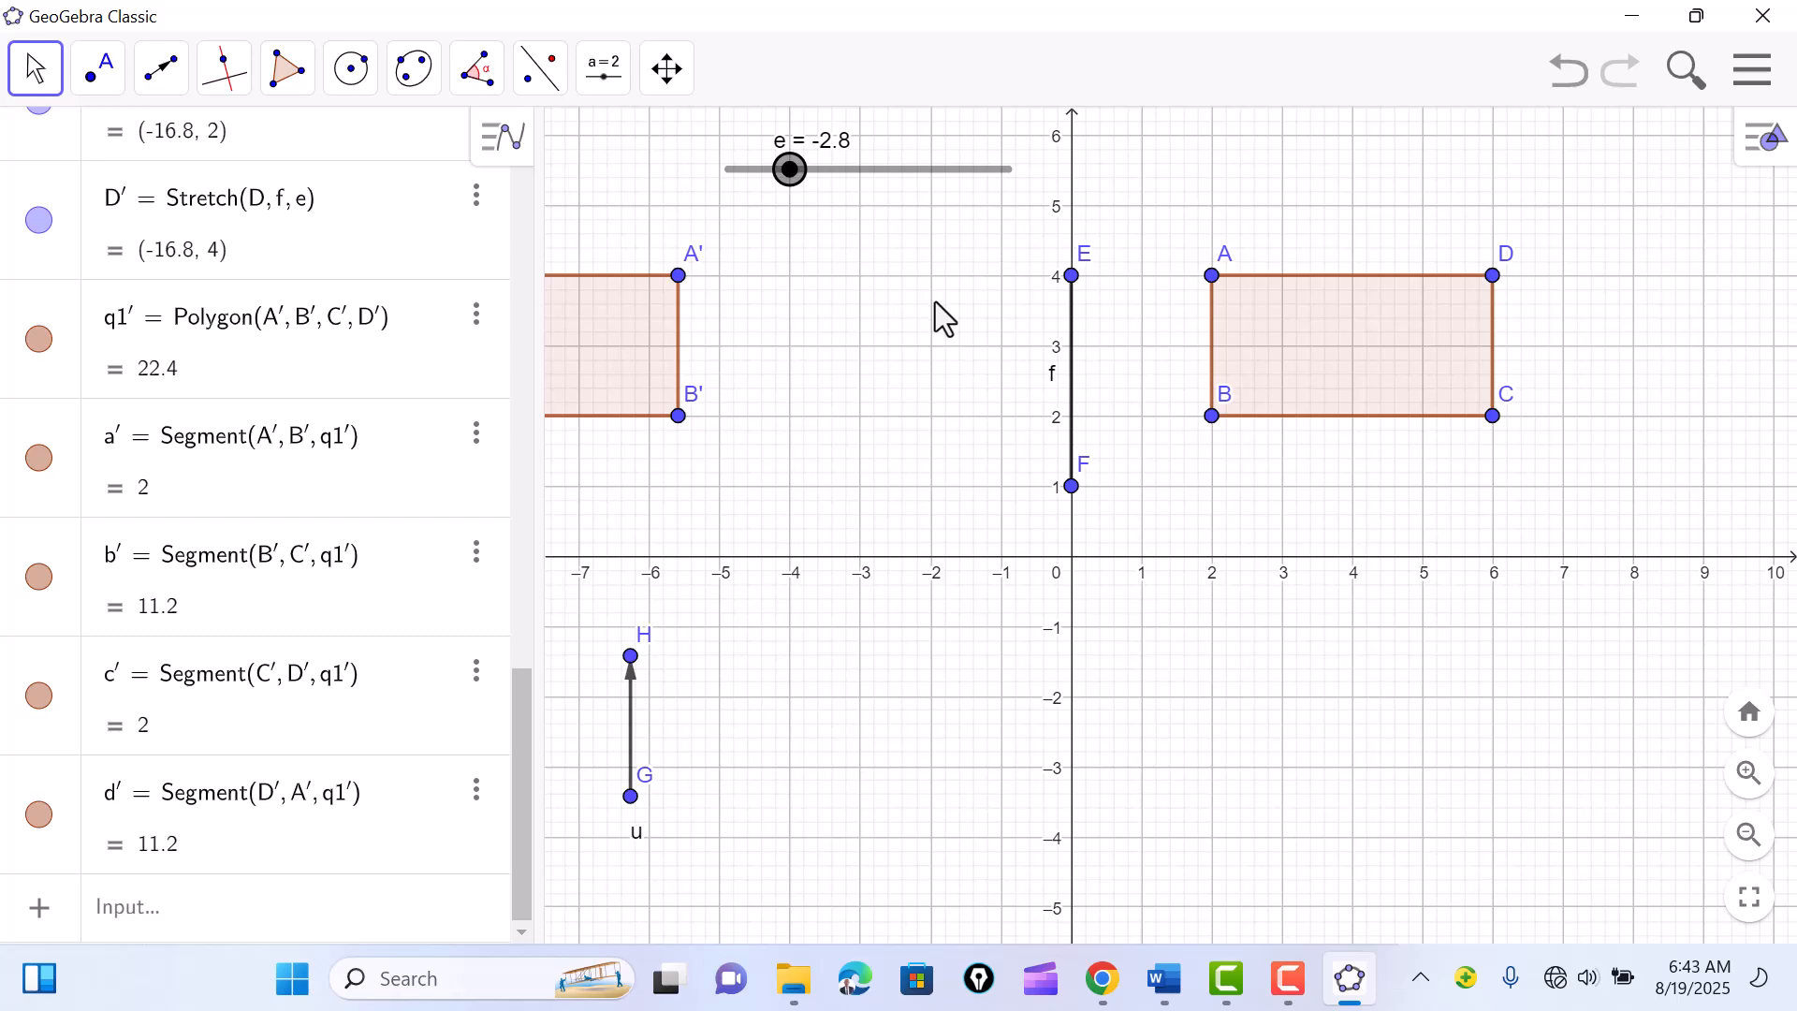
Step: Move endpoint E to (7, 1) so segment f lies horizontally below the rectangle, and raise slider e to 2.1
left_click_drag(939, 305, 814, 283)
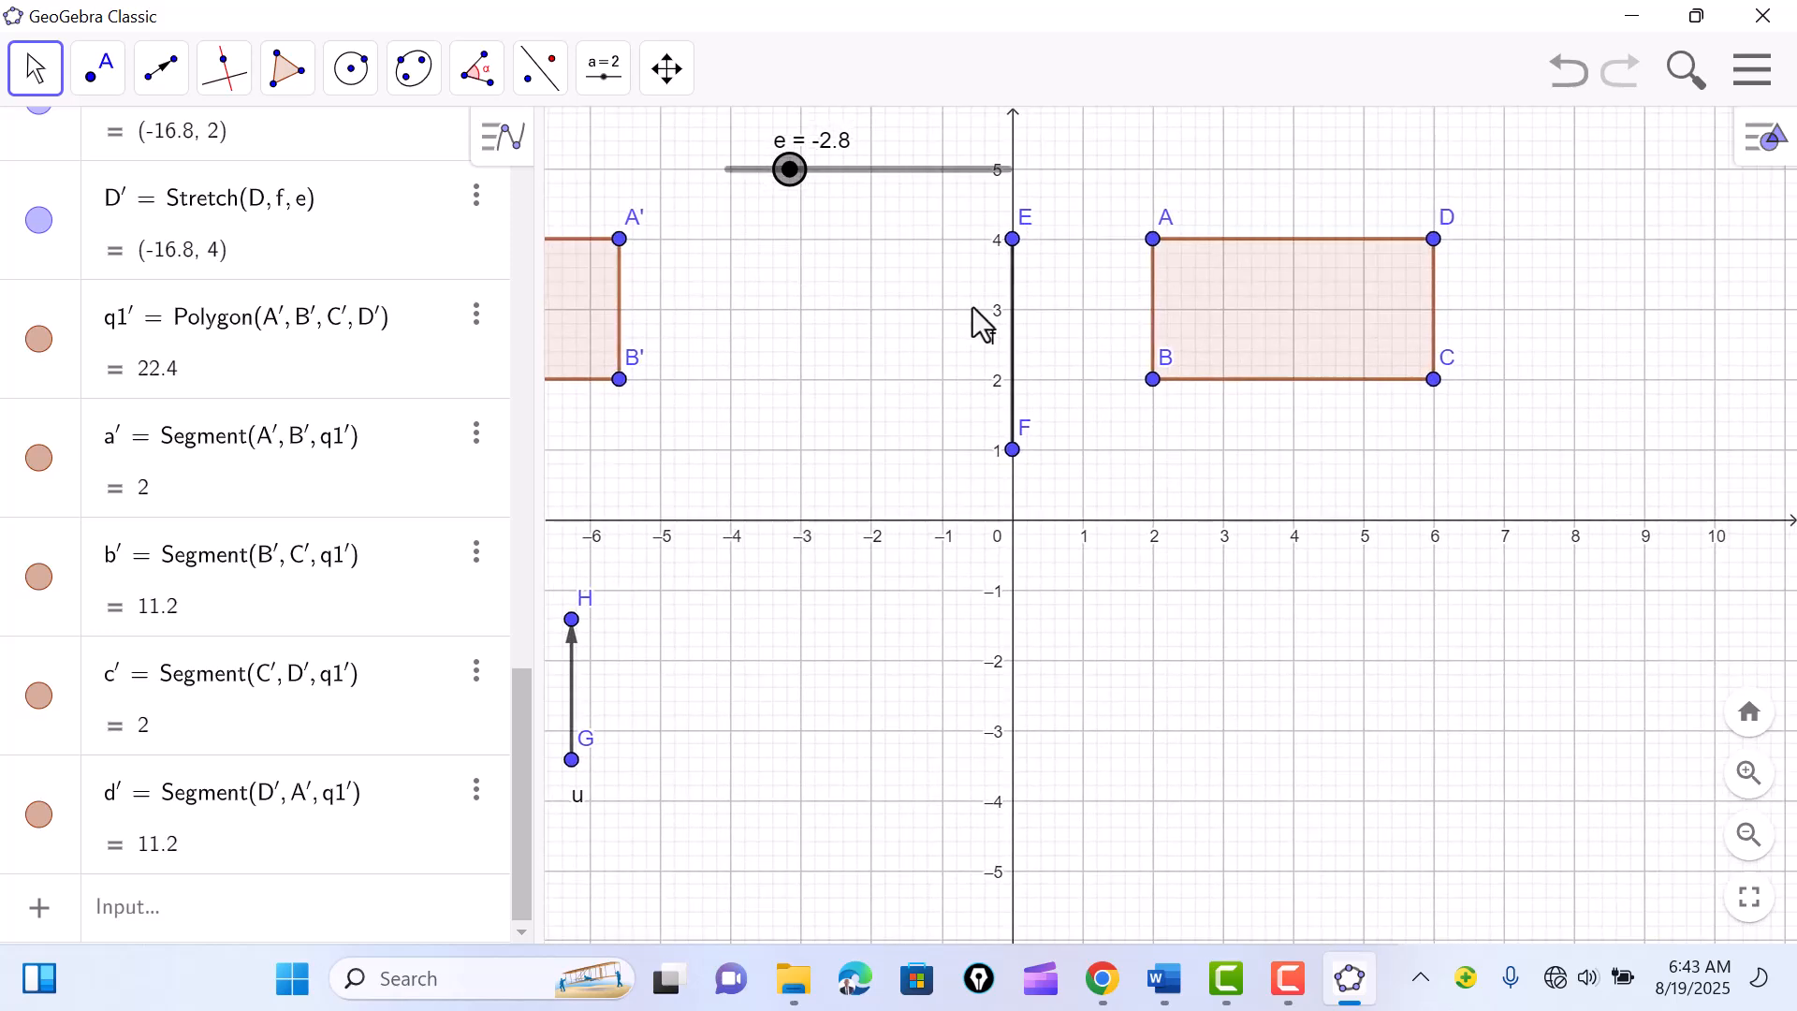
left_click_drag(1012, 245, 1513, 468)
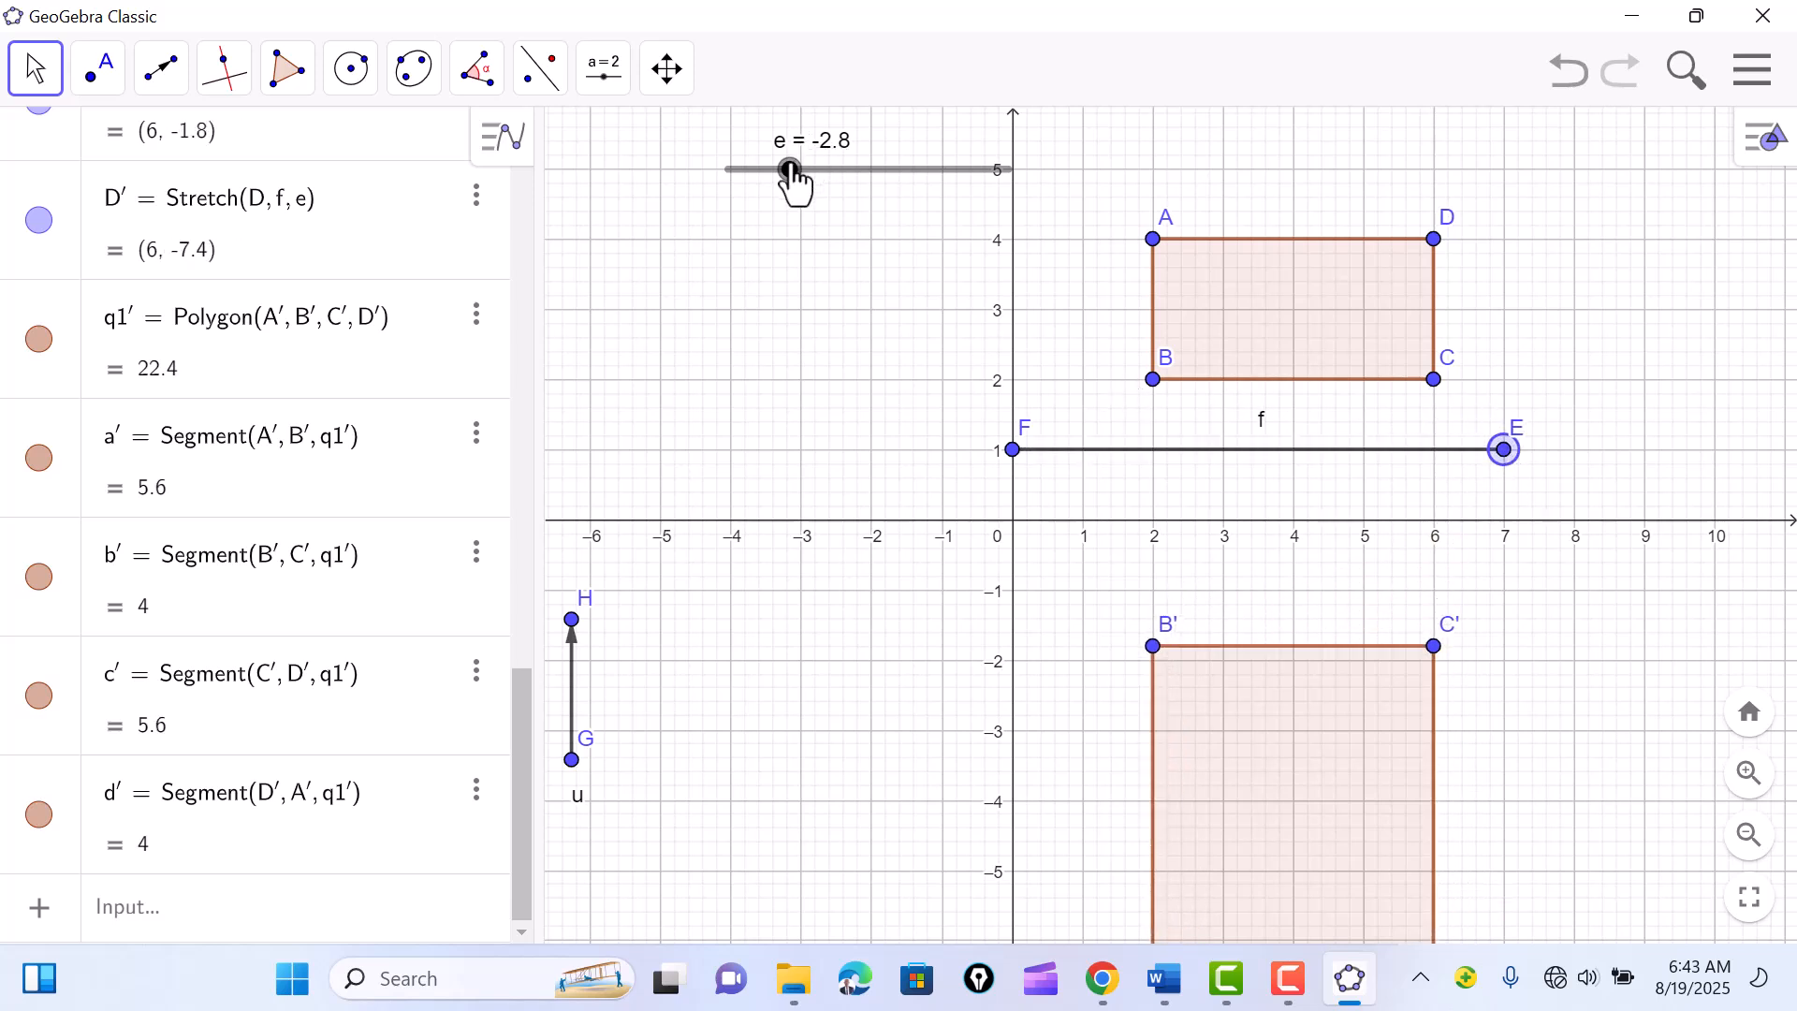
left_click_drag(790, 171, 897, 172)
key("Right")
key("Right")
key("Right")
key("Right")
key("Right")
key("Right")
key("Right")
key("Right")
key("Right")
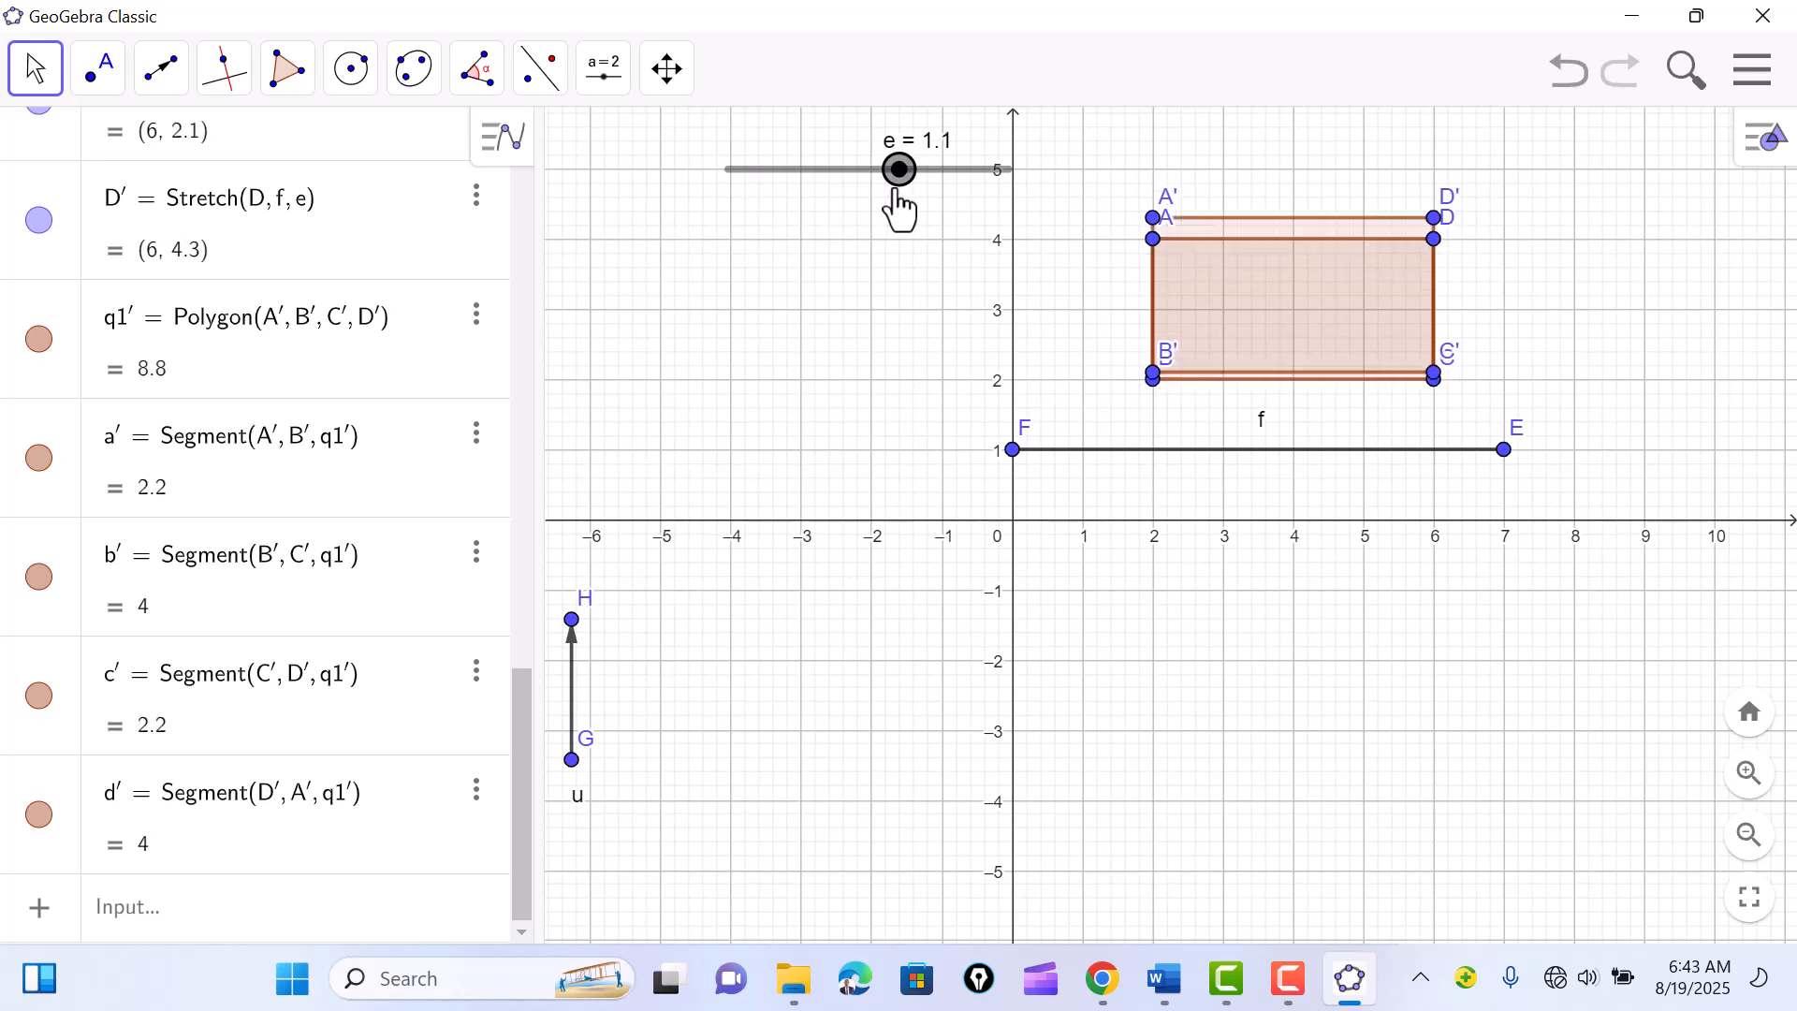
key("Right")
key("Right")
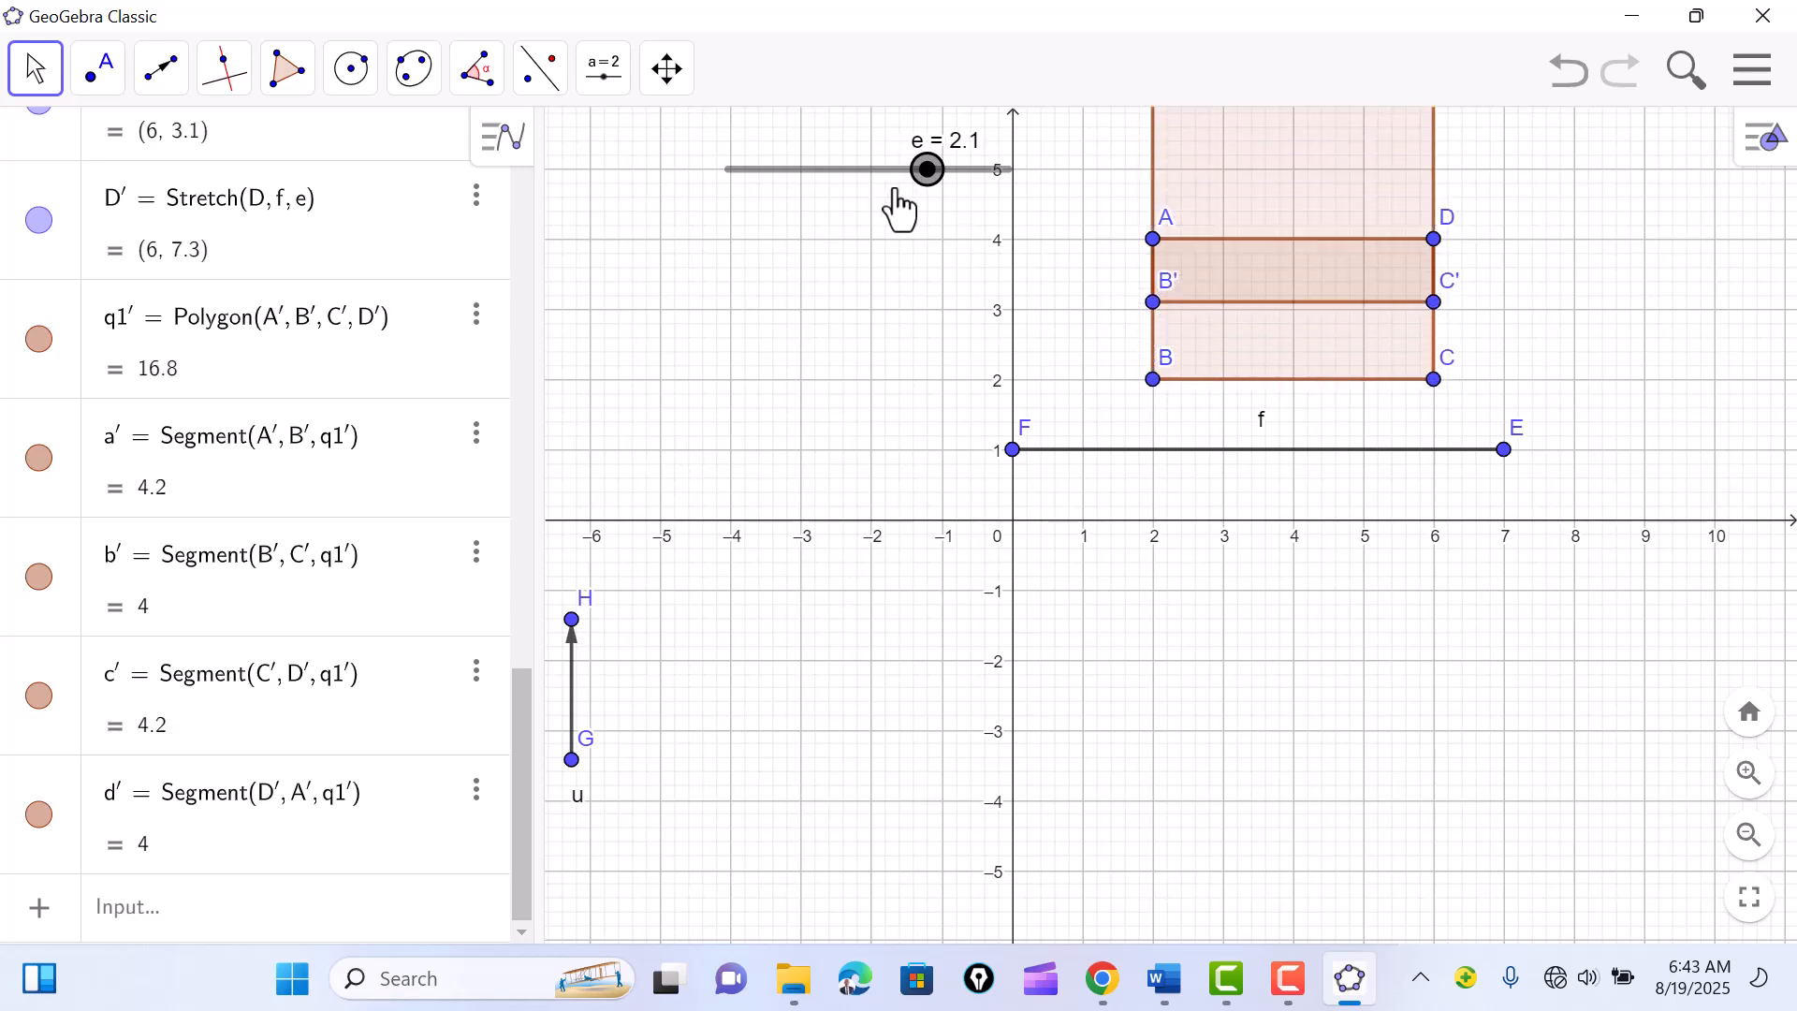
Step: Lower the ratio slider e to 0.2 to compress the stretched rectangle vertically towards the horizontal segment
key("Left")
key("Left")
key("Left")
key("Left")
key("Left")
key("Left")
key("Left")
key("Left")
key("Left")
key("Left")
key("Left")
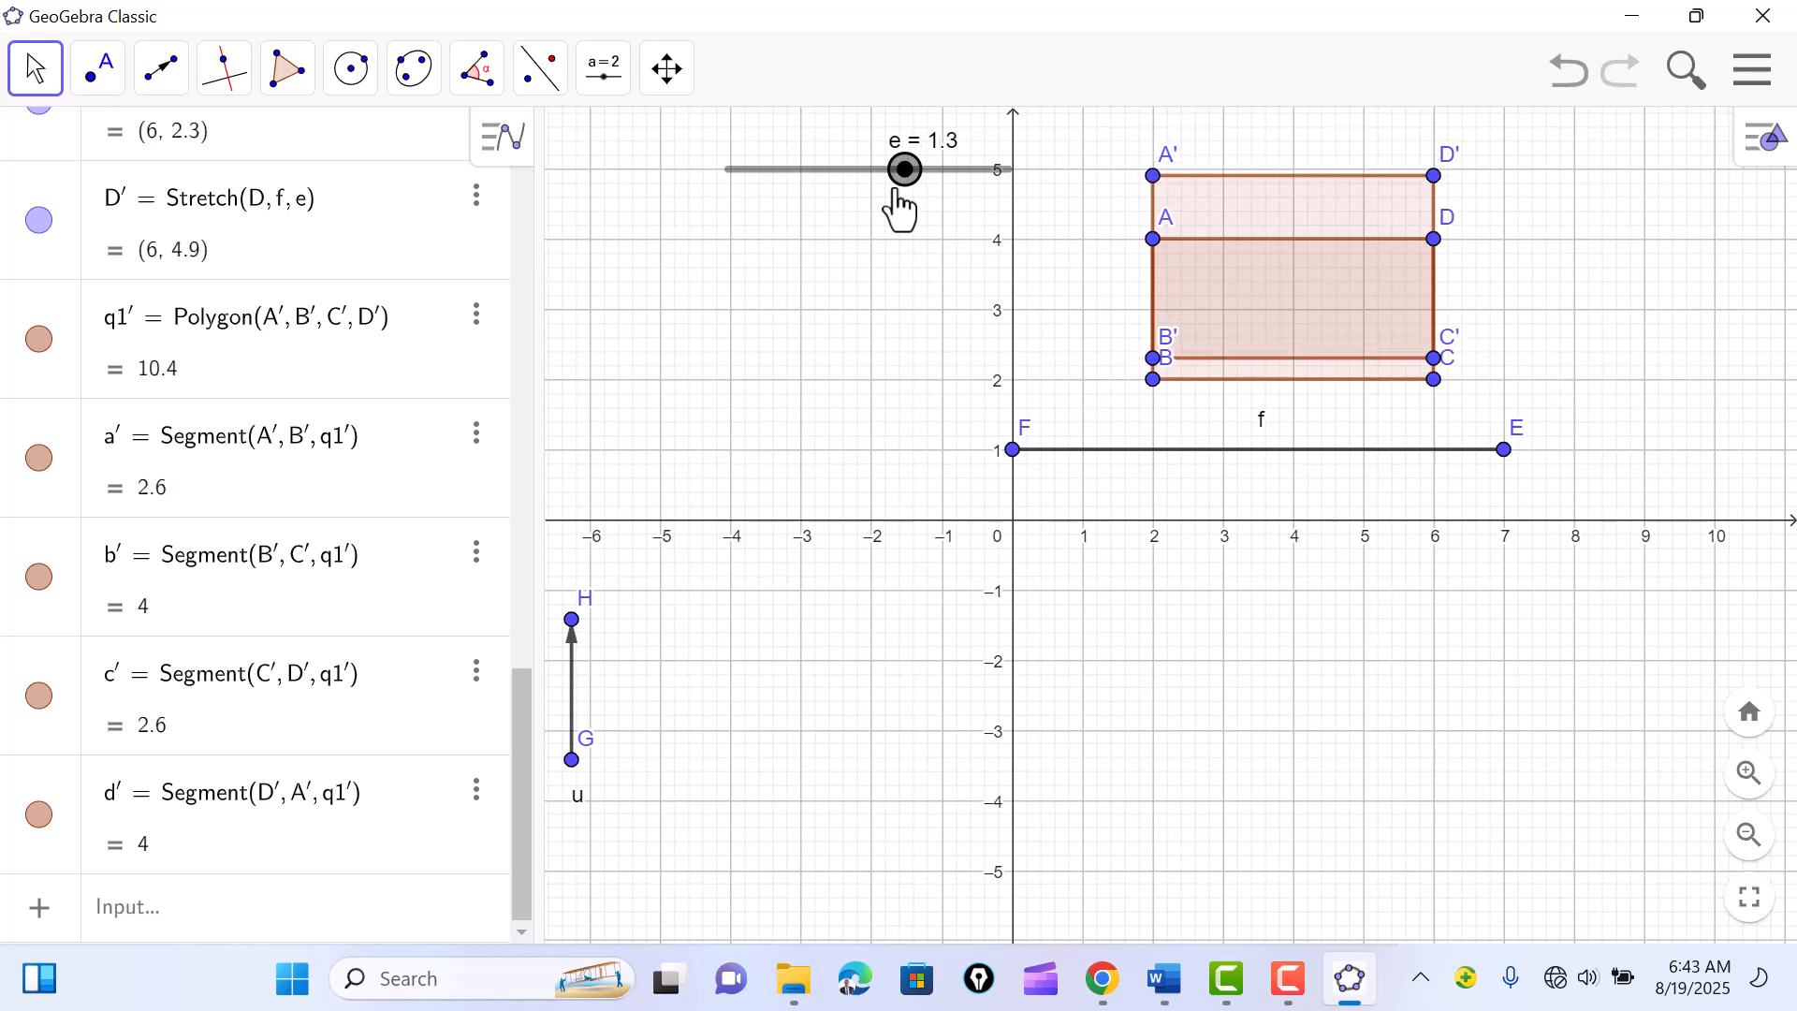
key("Left")
key("Left")
key("Left")
key("Left")
key("Left")
key("Left")
key("Left")
key("Left")
key("Left")
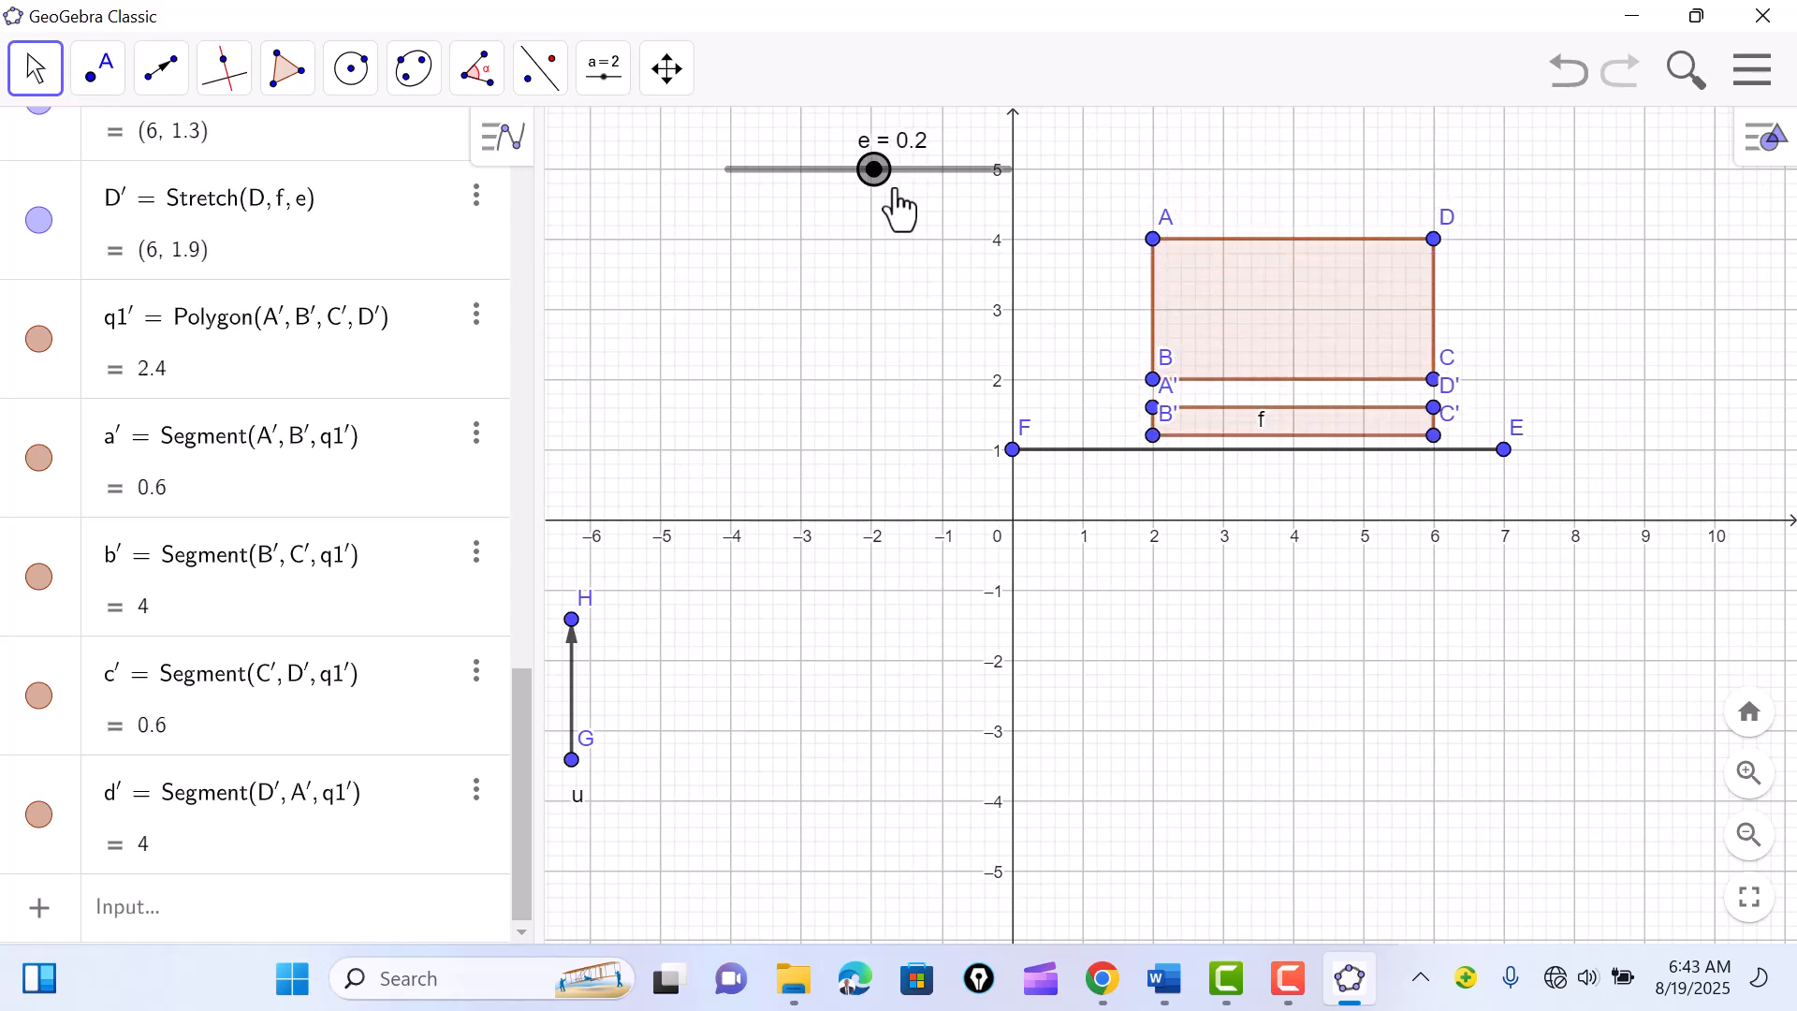
Step: Lower the ratio slider e from 0.2 to -1 to mirror the rectangle across the horizontal segment f
key("Left")
key("Left")
key("Left")
key("Left")
key("Left")
key("Left")
key("Left")
key("Left")
key("Left")
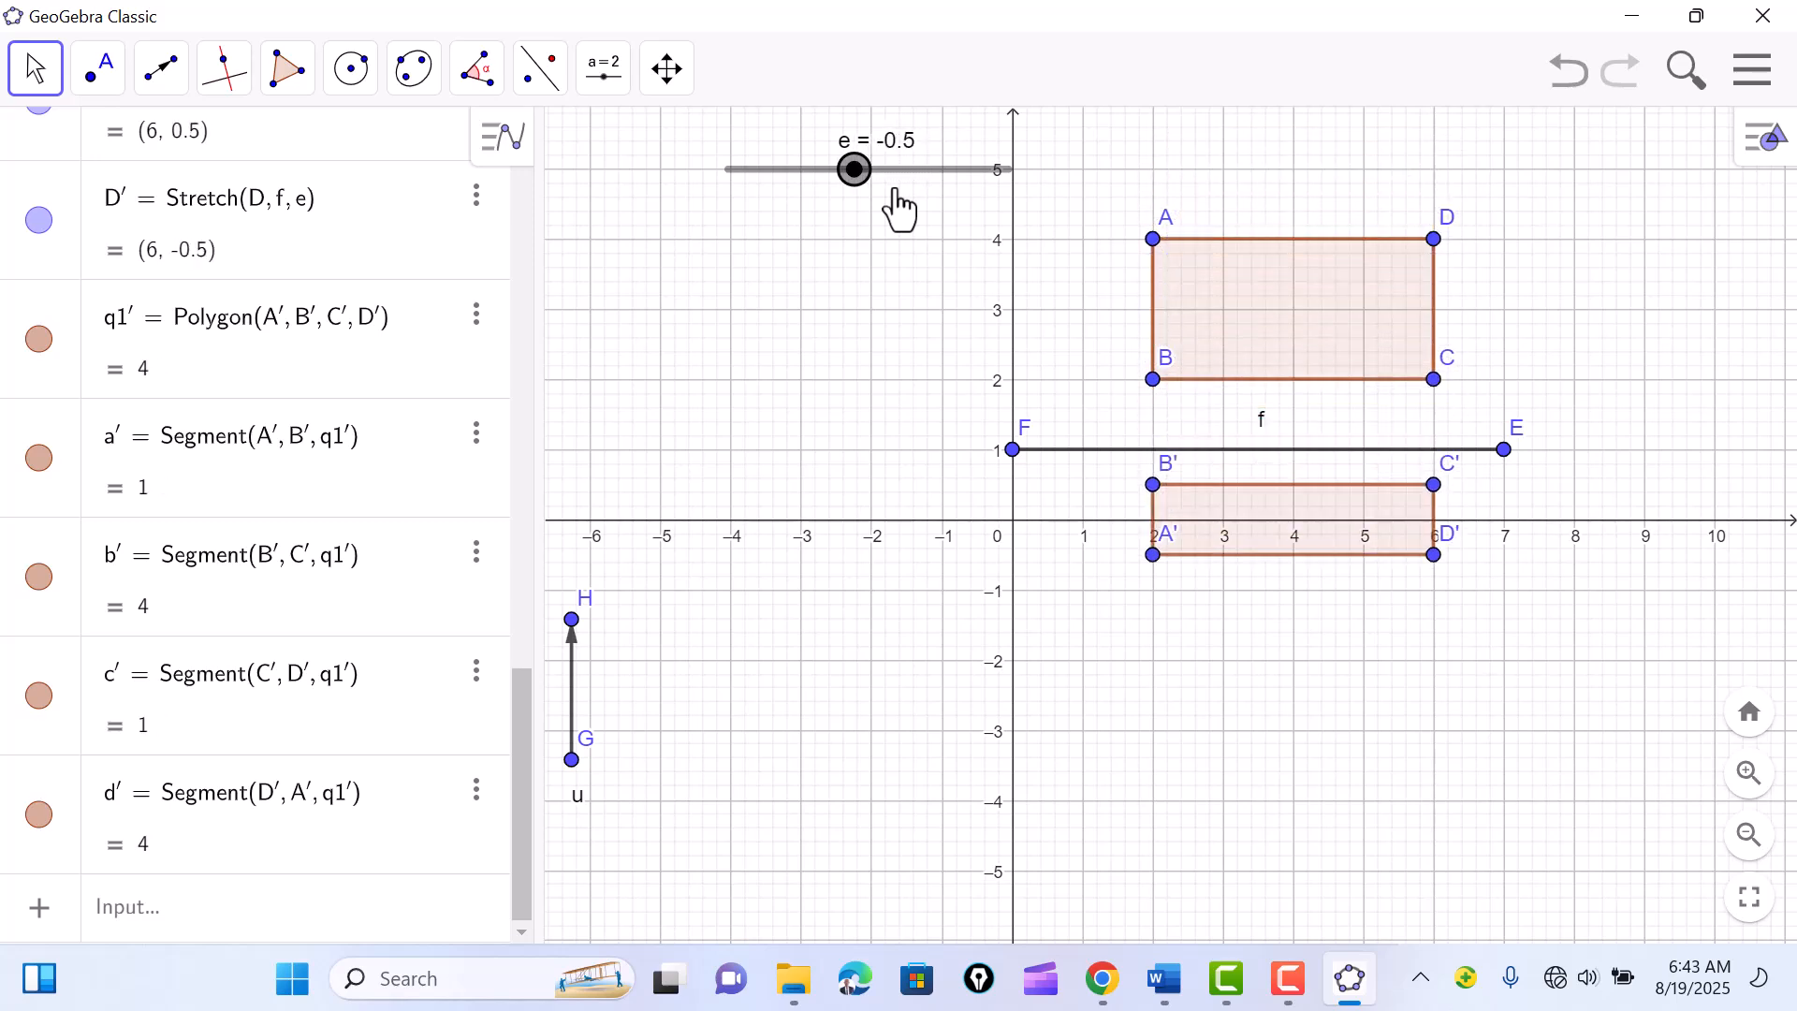
key("Left")
key("Left")
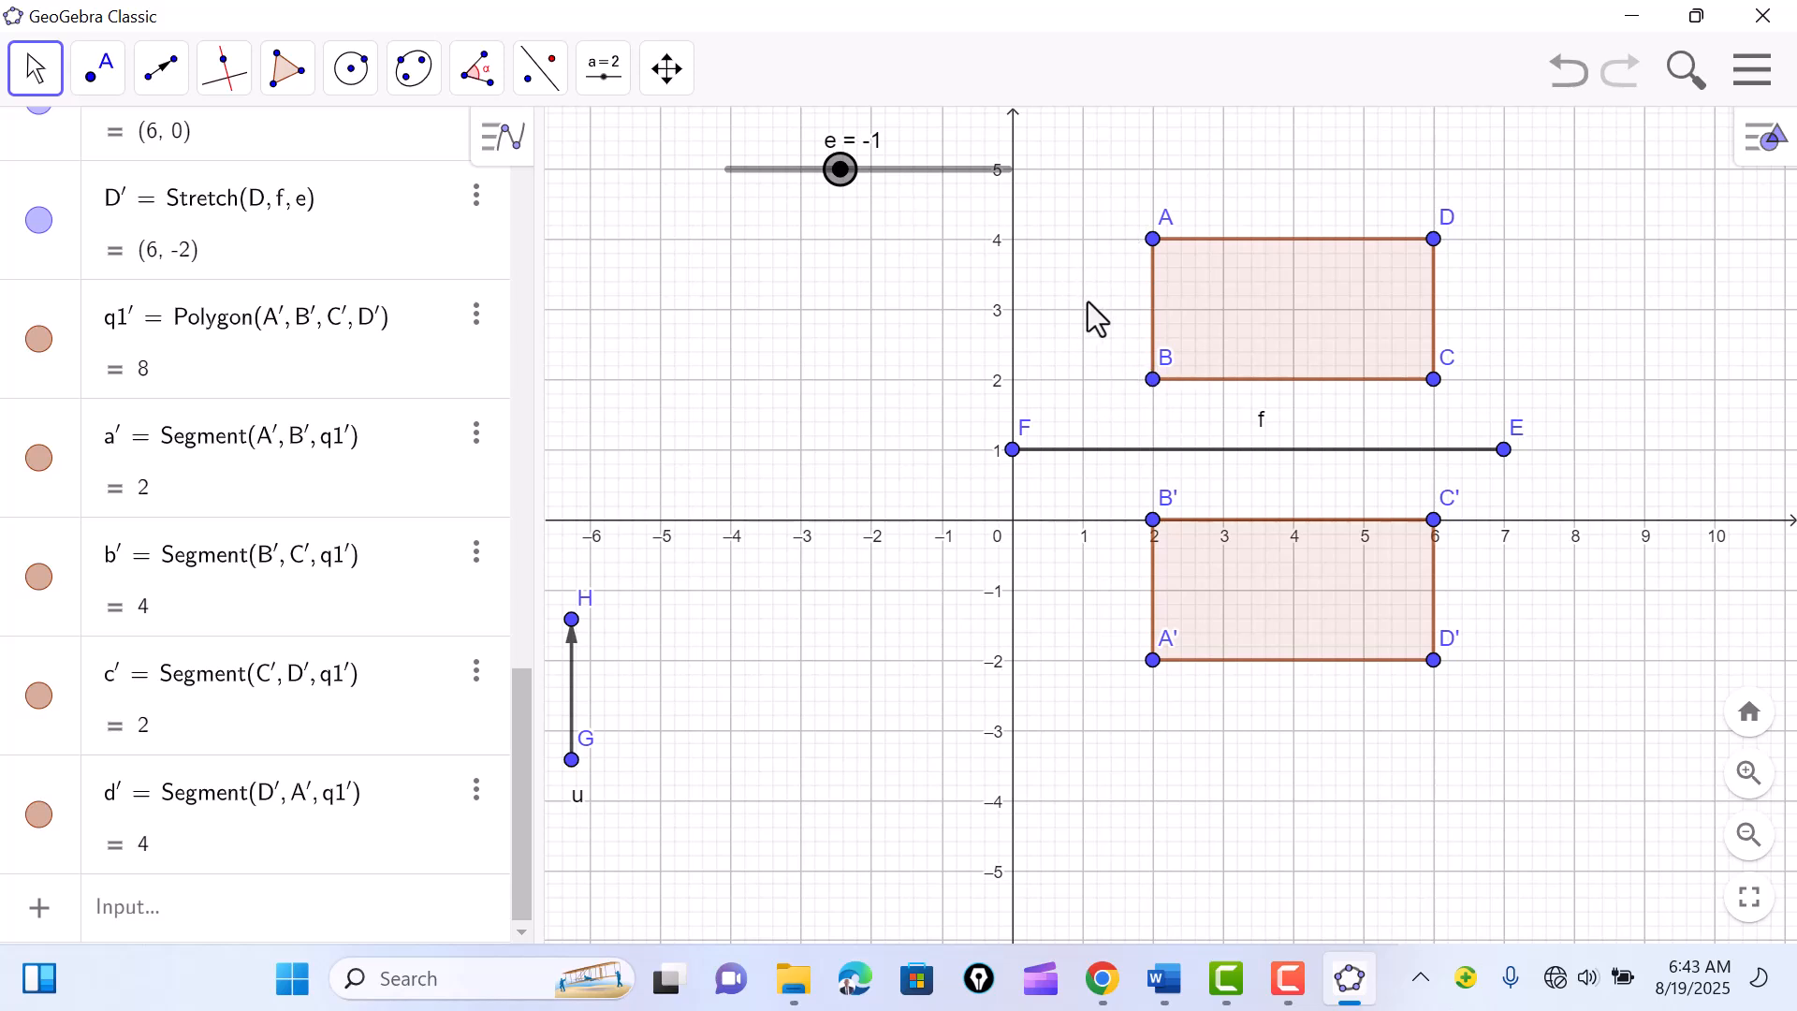
Step: Shorten segment f slightly at endpoint F and reshape the rectangle into a 2 by 2 square with A (3, 4), B (3, 2), C (5, 2), D (5, 4)
left_click_drag(1013, 456, 1052, 459)
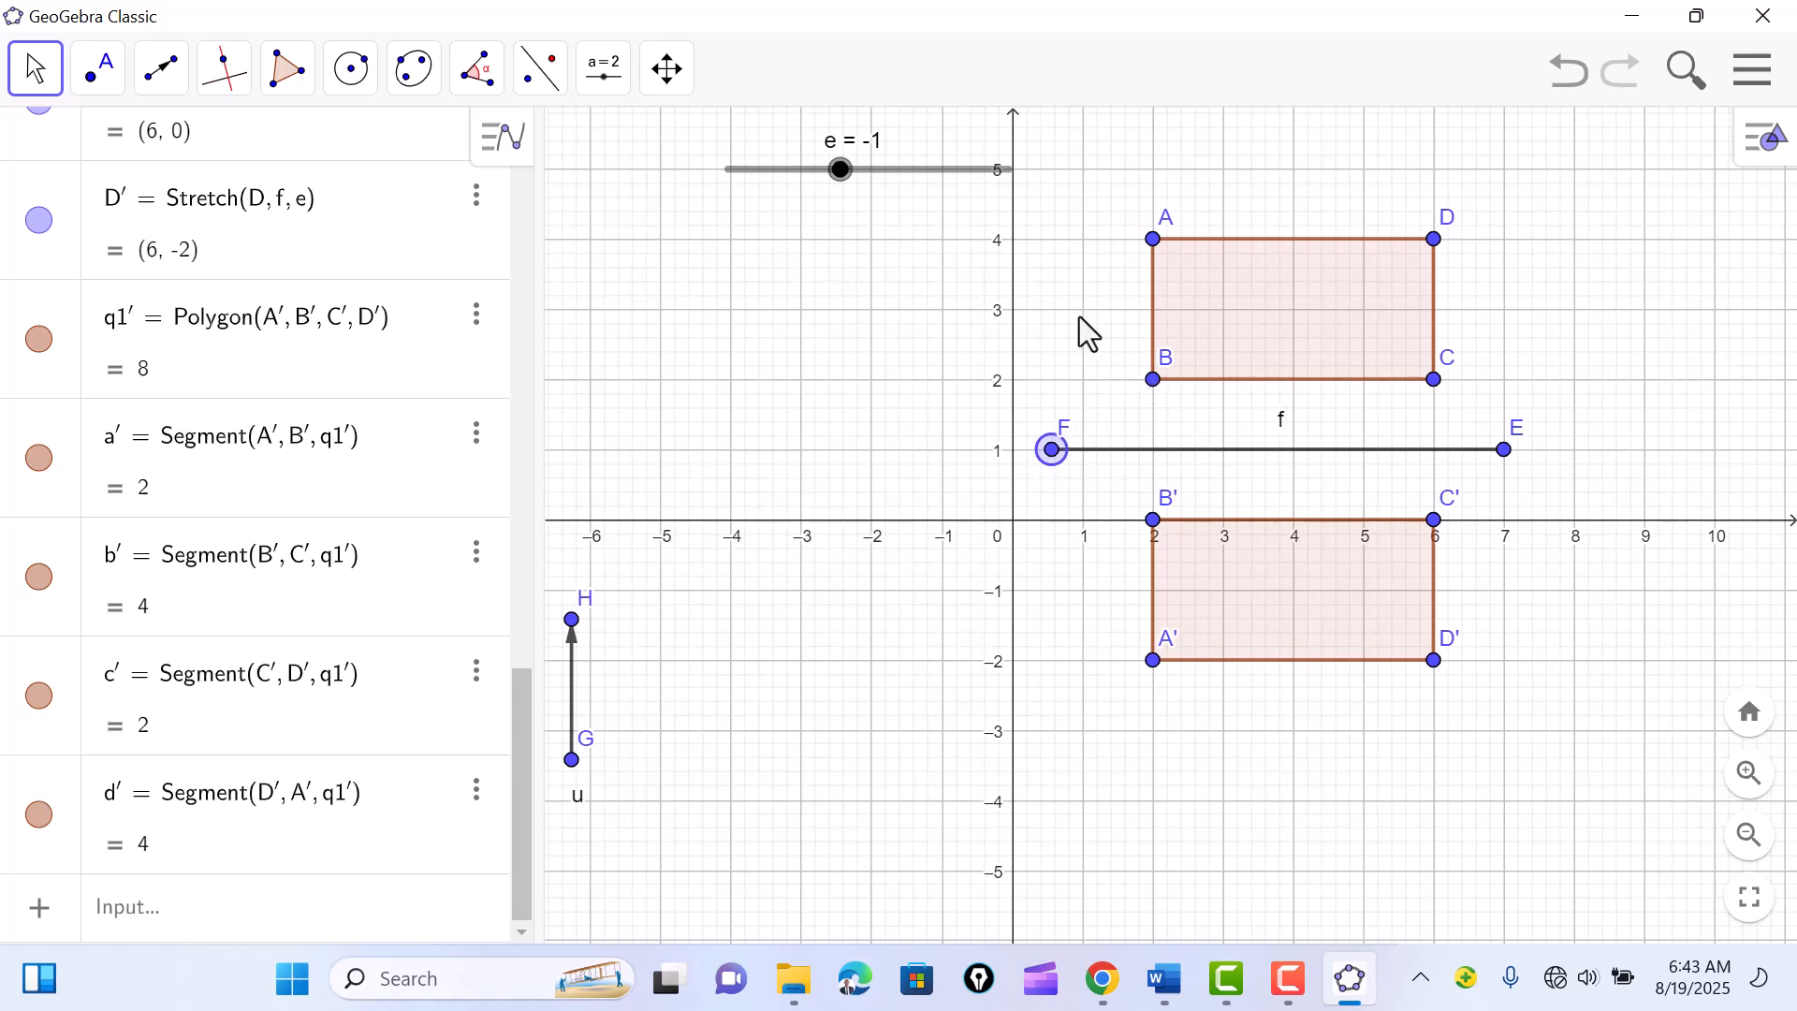
left_click_drag(1156, 245, 1223, 245)
left_click_drag(1153, 379, 1223, 379)
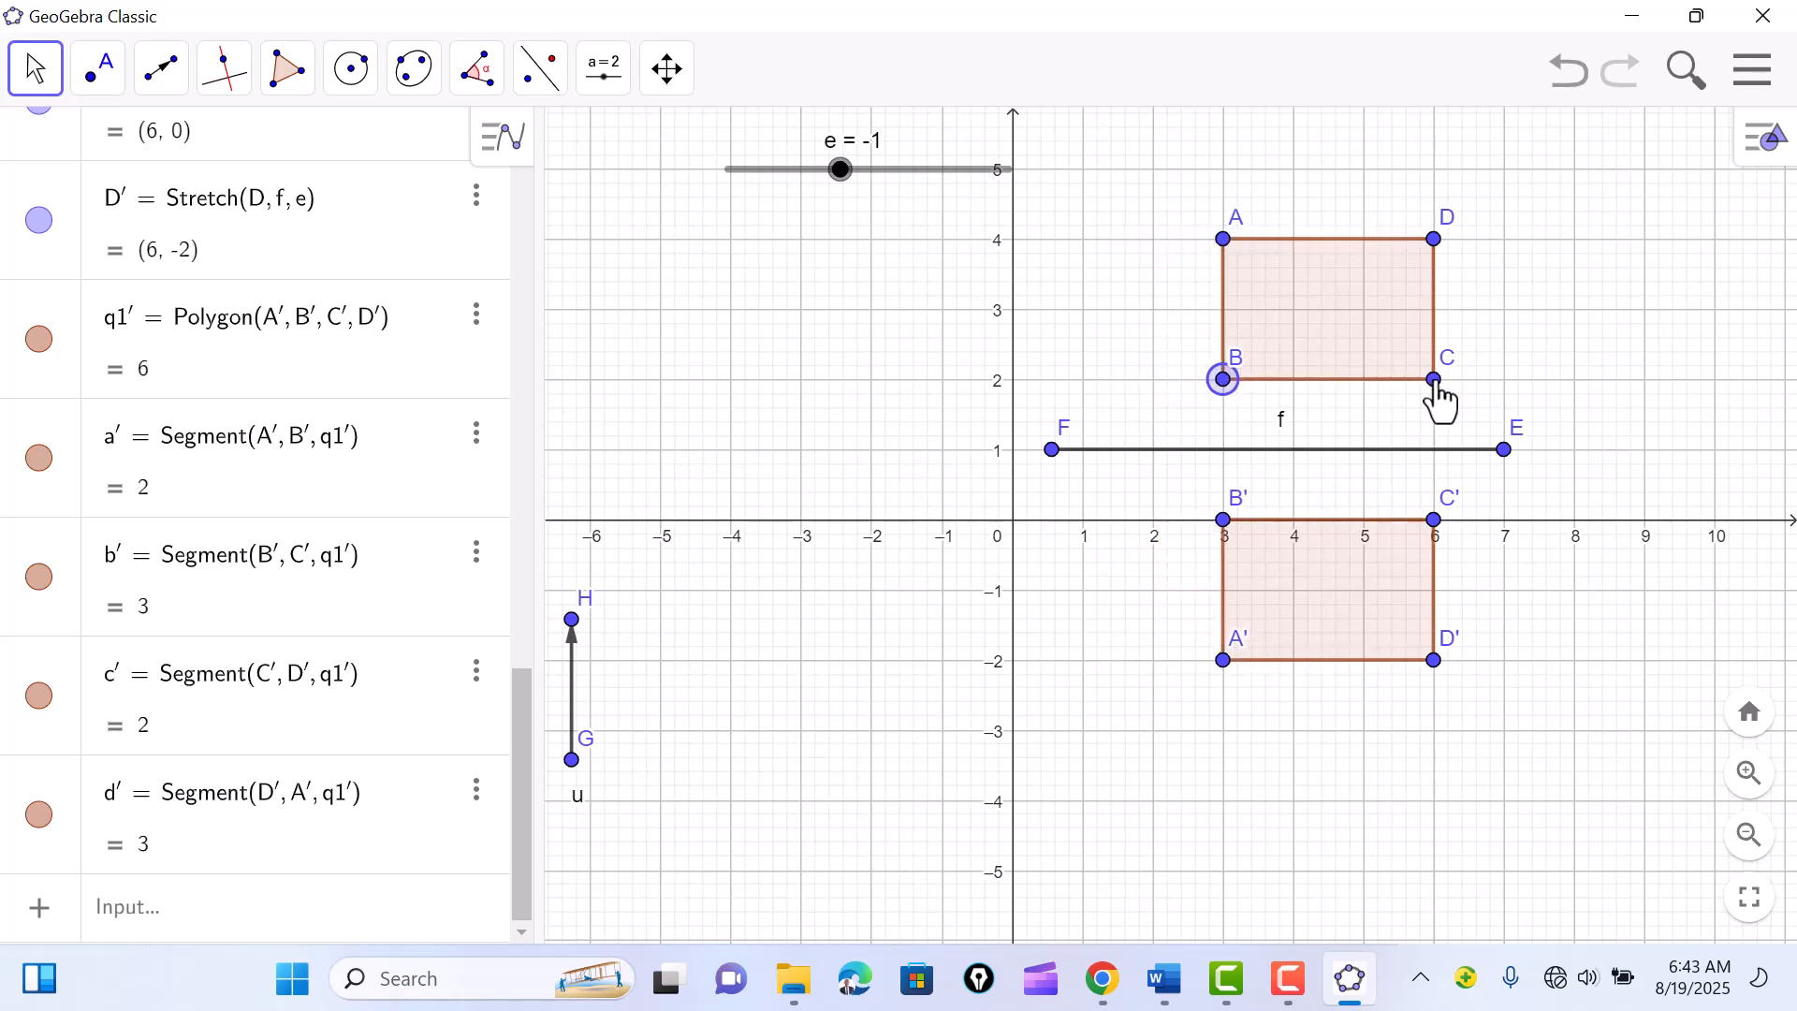
left_click_drag(1433, 379, 1363, 379)
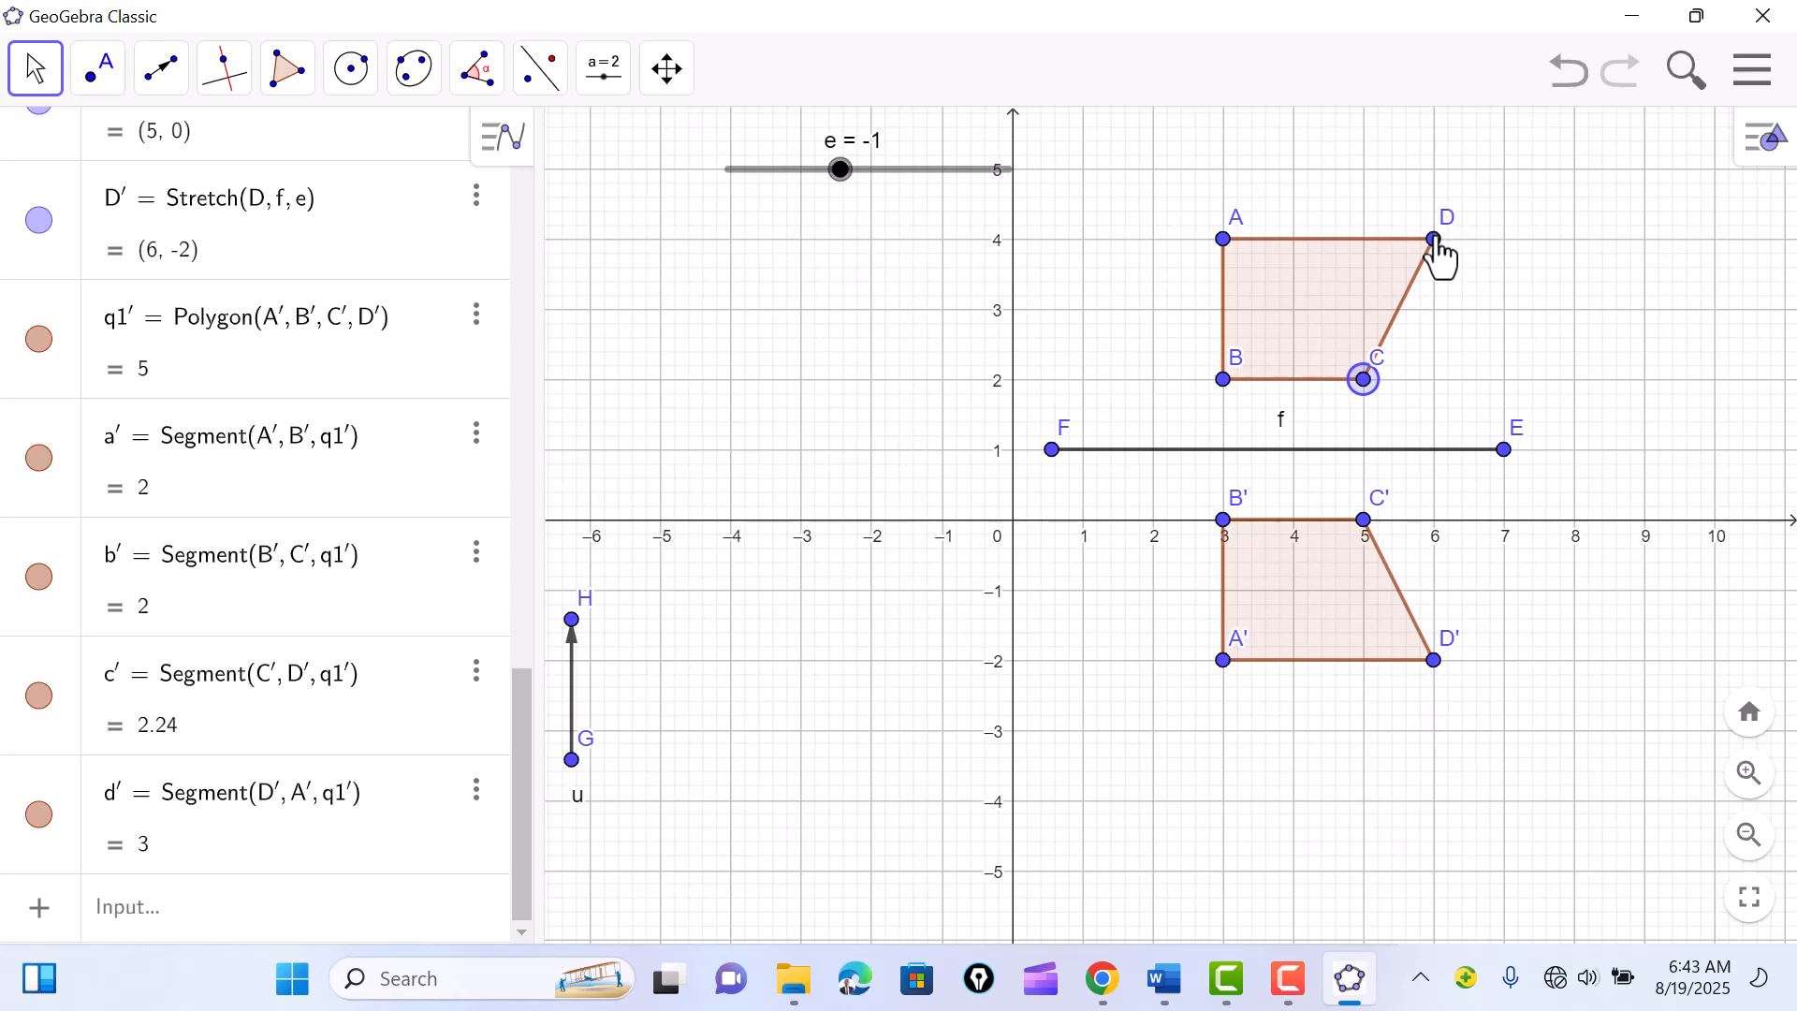
left_click_drag(1432, 239, 1363, 238)
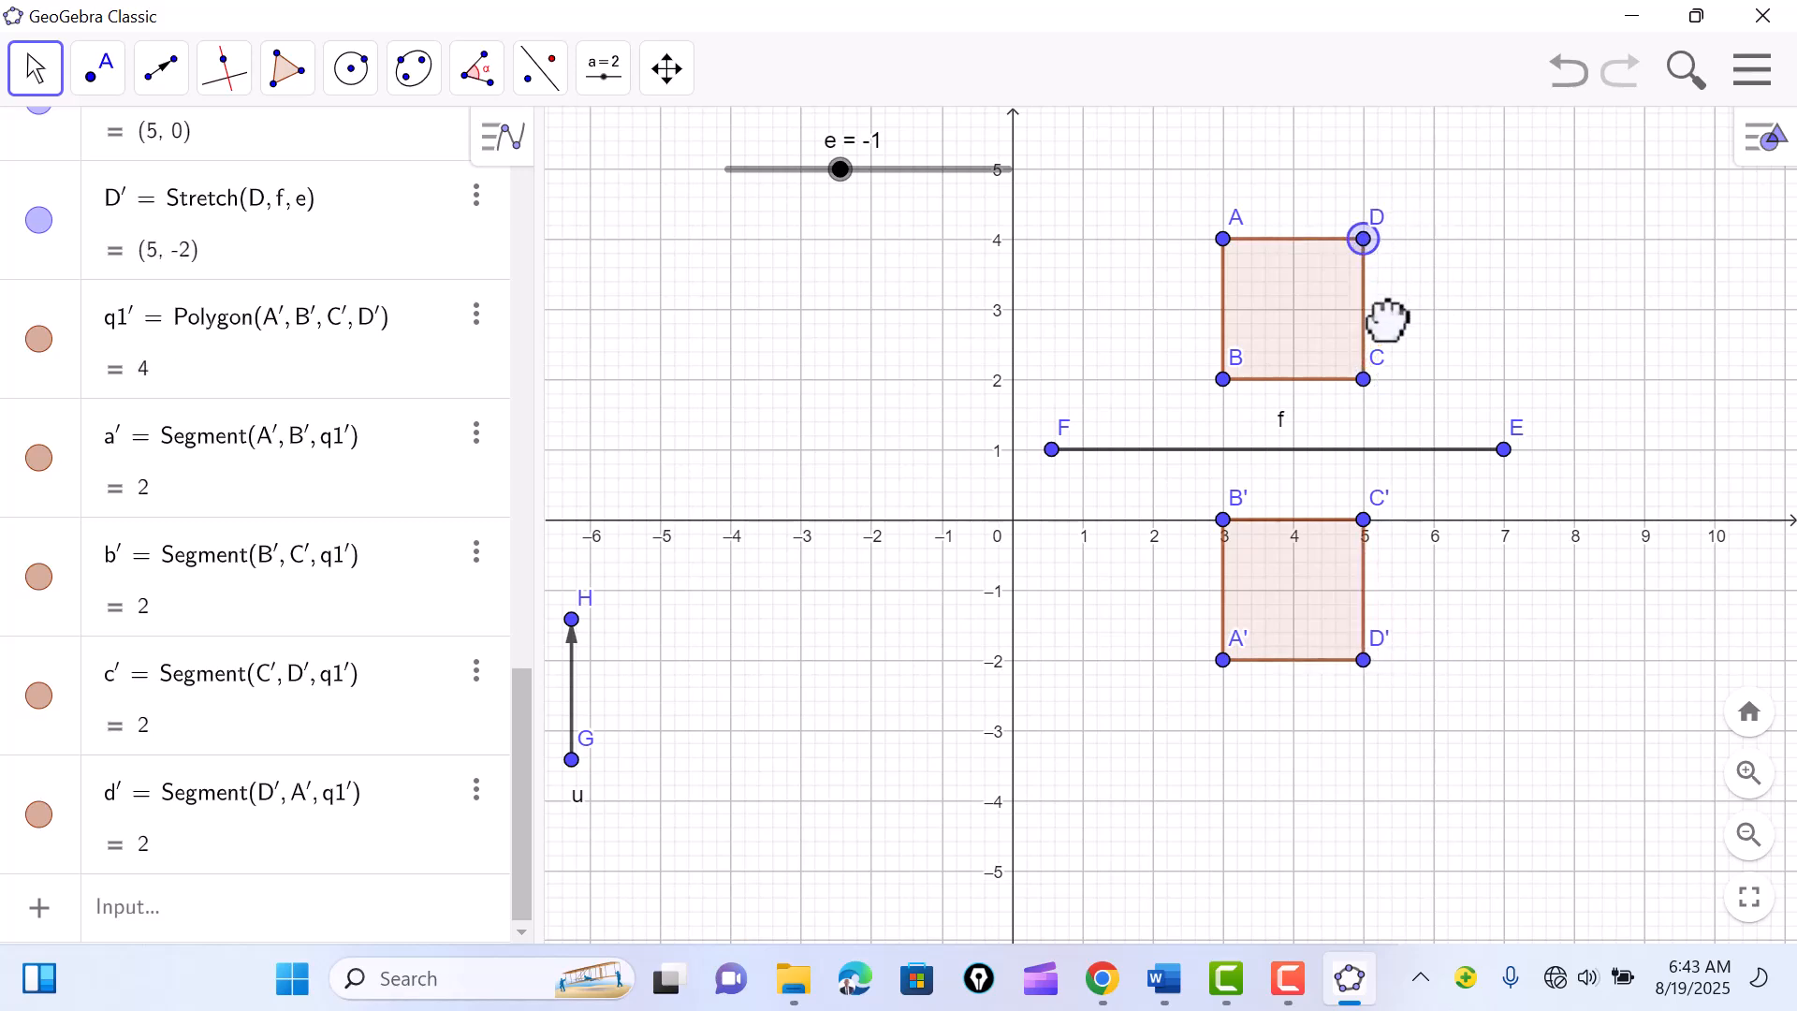
Step: Place segment f along the square's diagonal by moving F onto vertex A (3, 4) and E onto vertex C (5, 2)
left_click_drag(1387, 320, 1298, 399)
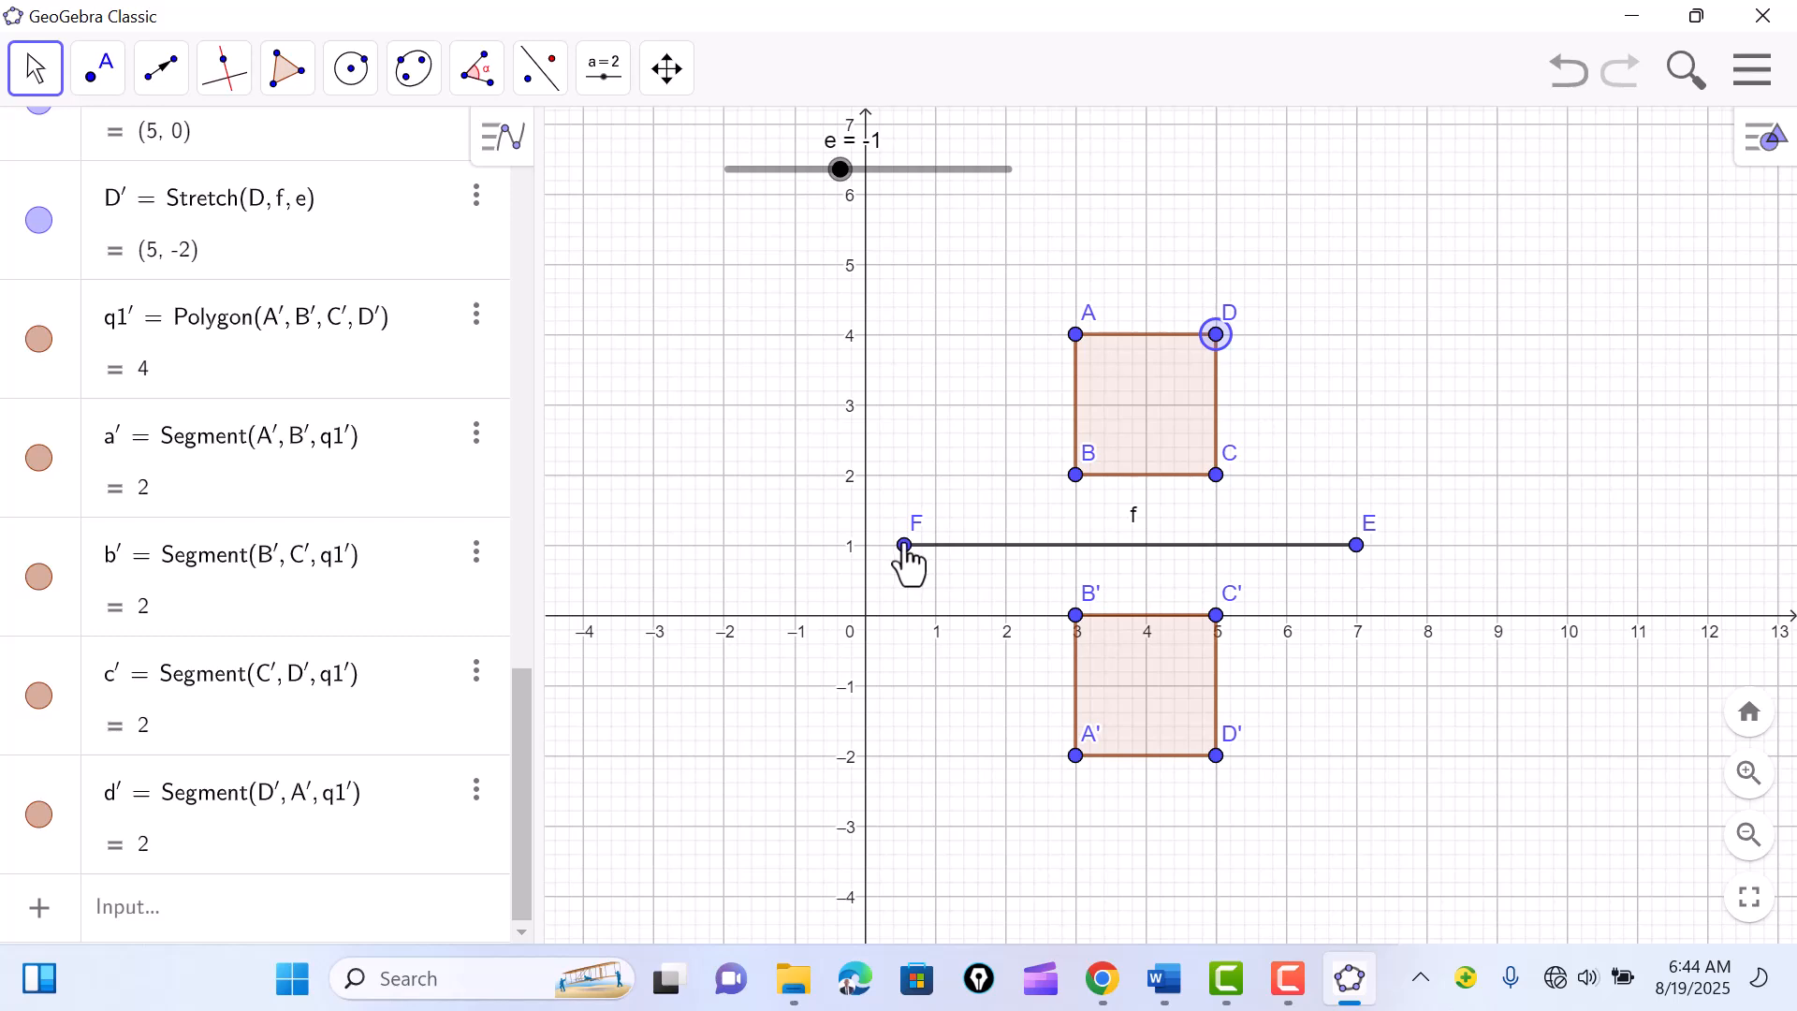
left_click_drag(904, 547, 1076, 346)
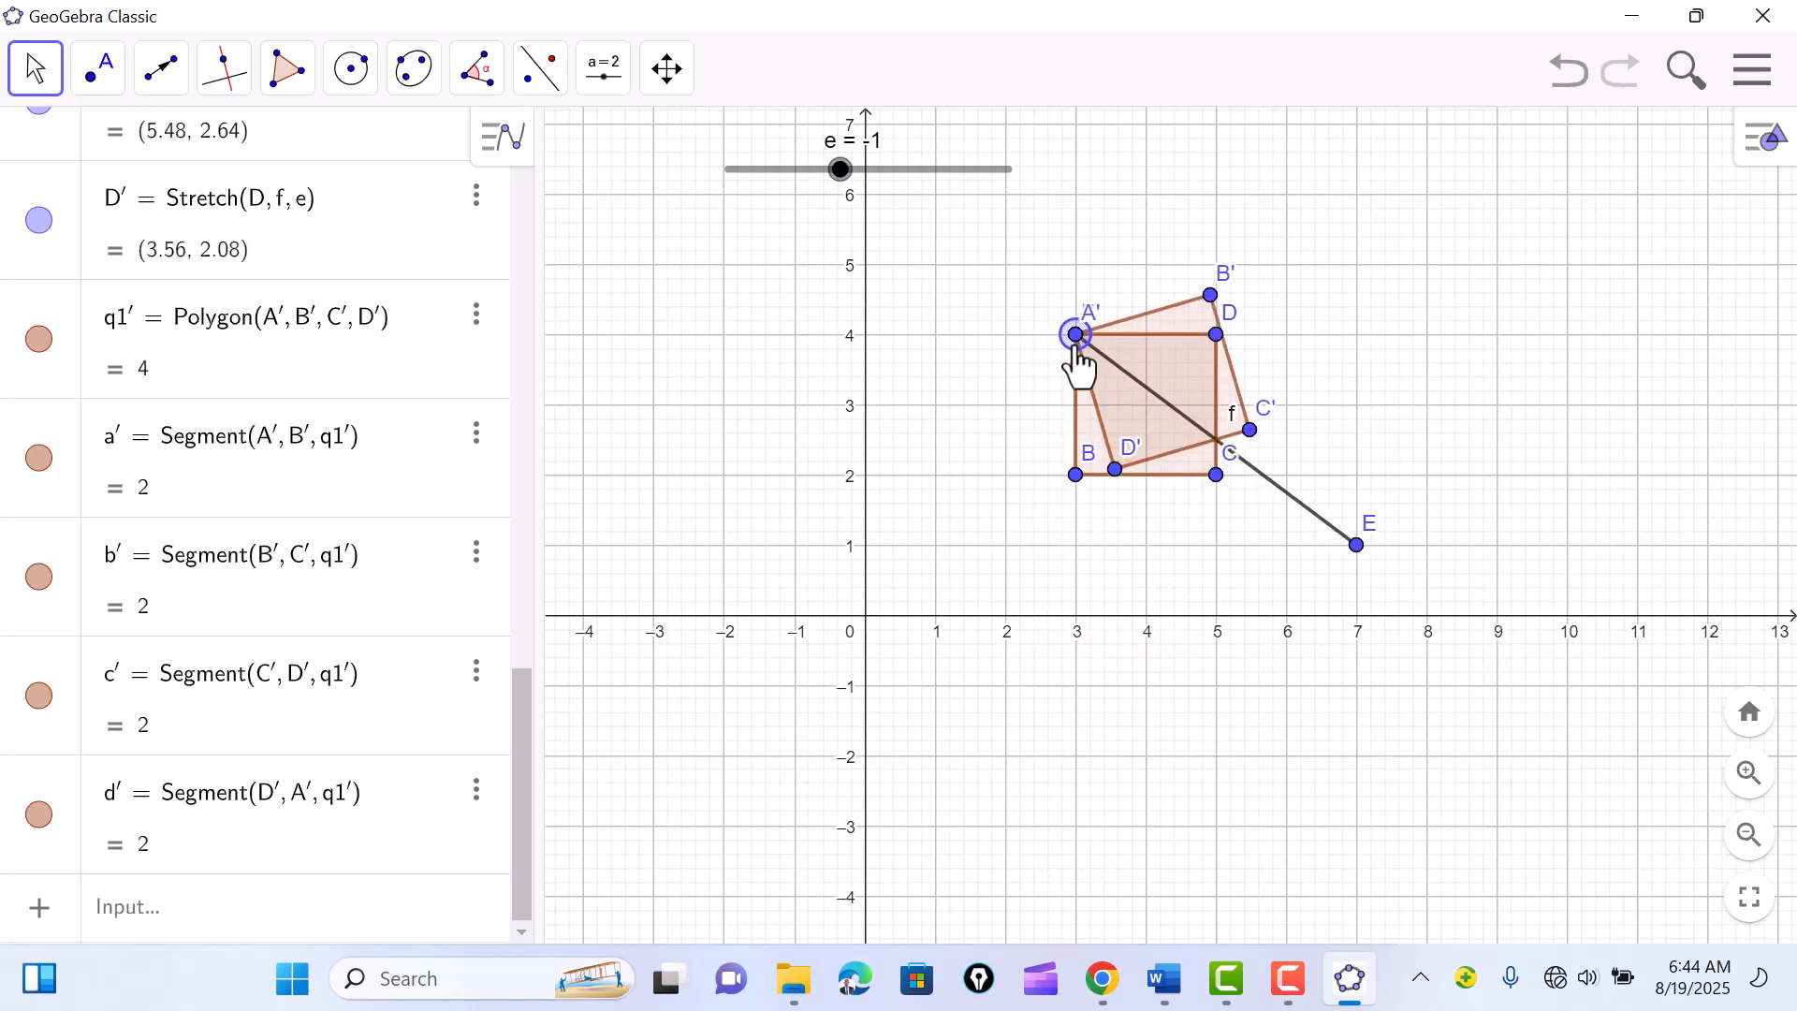
left_click_drag(1356, 548, 1218, 479)
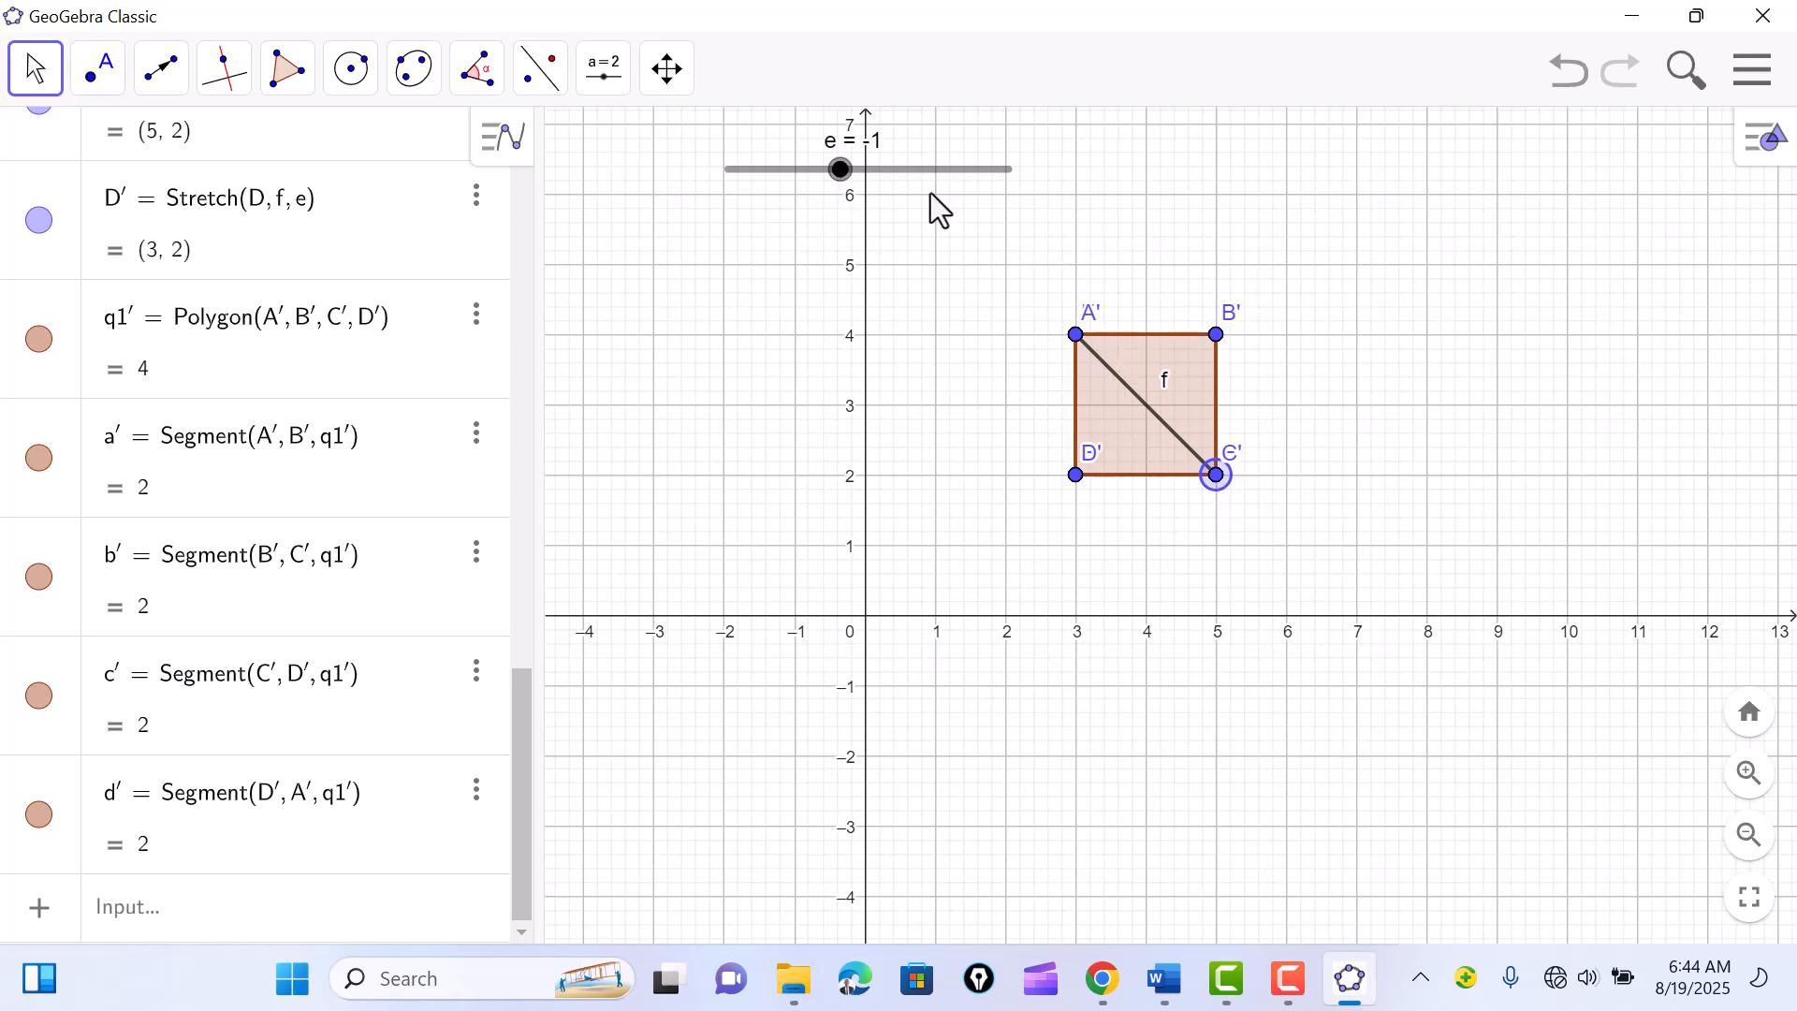
Step: Raise the ratio slider e to -0.6, then lower it to -2.5 to stretch the square across its diagonal
left_click_drag(840, 169, 852, 169)
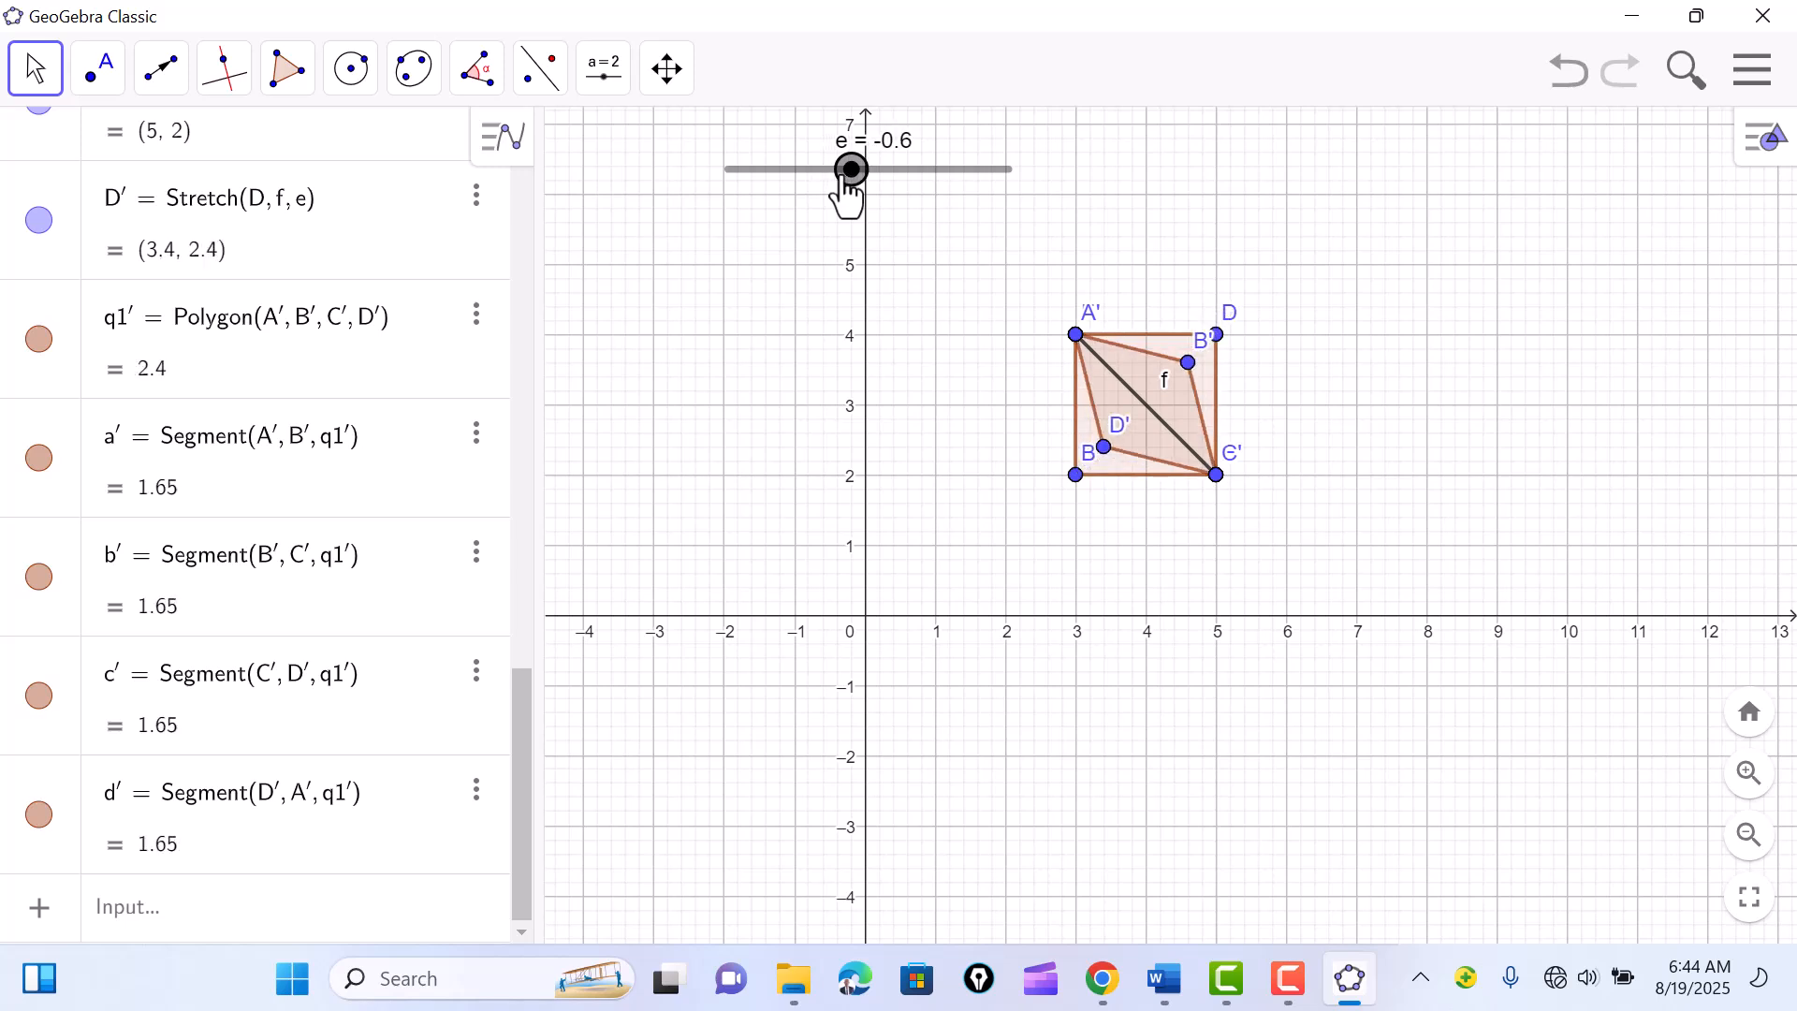
key("Left")
key("Left")
key("Left")
key("Left")
key("Left")
key("Left")
key("Left")
key("Left")
key("Left")
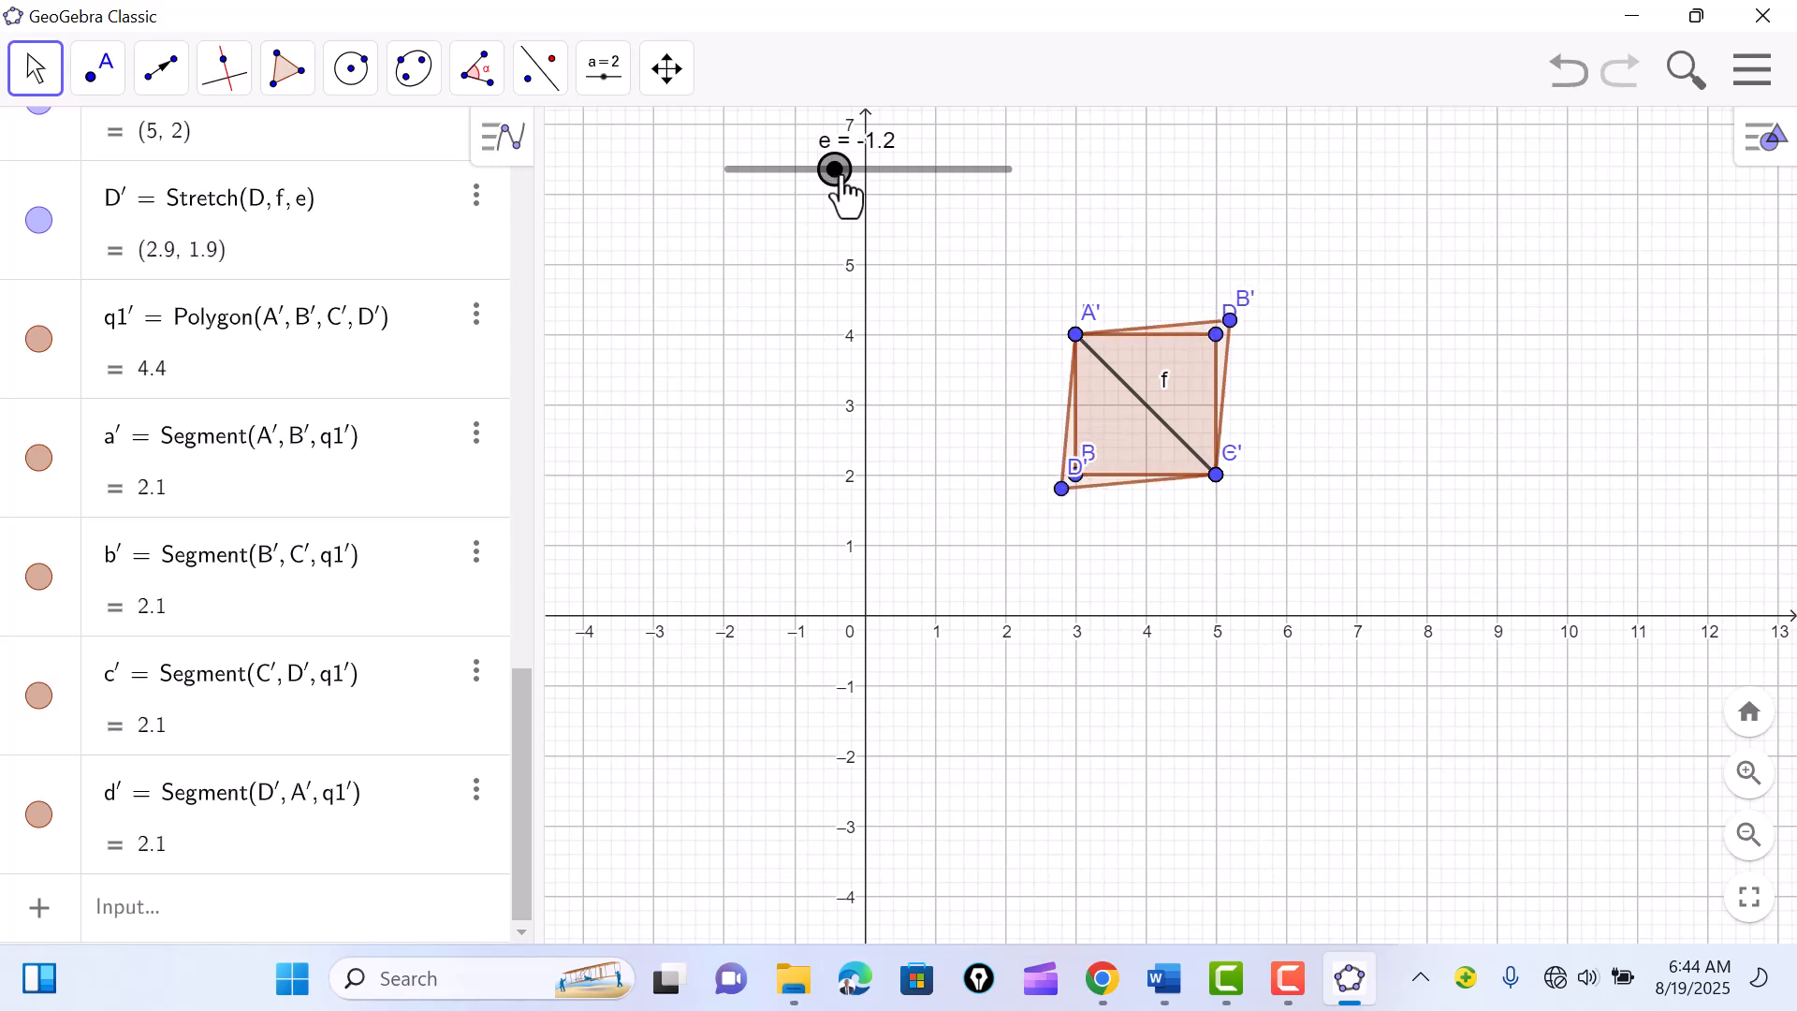
key("Left")
key("Left")
key("Left")
key("Left")
key("Left")
key("Left")
key("Left")
key("Left")
key("Left")
key("Left")
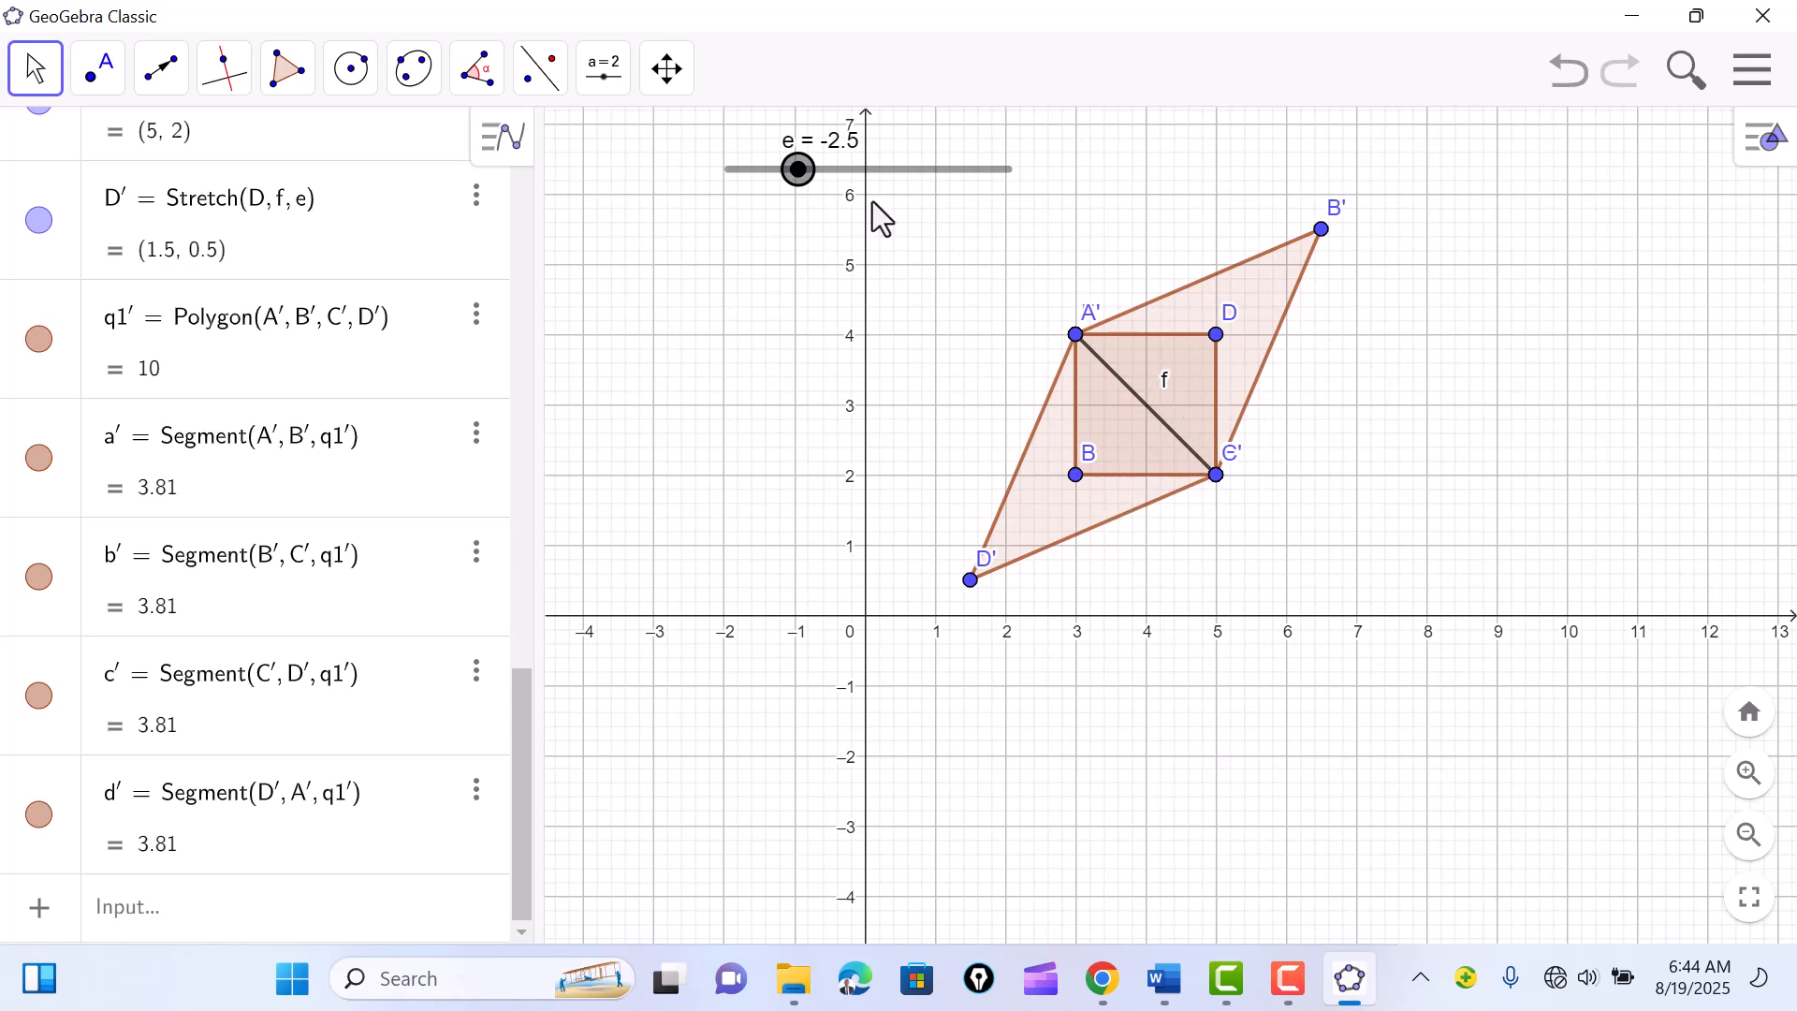
Step: Set slider e to 1 and move segment f beside the square, upright with F at (8, 5) and E at about (8, 1.6)
left_click_drag(802, 178, 897, 204)
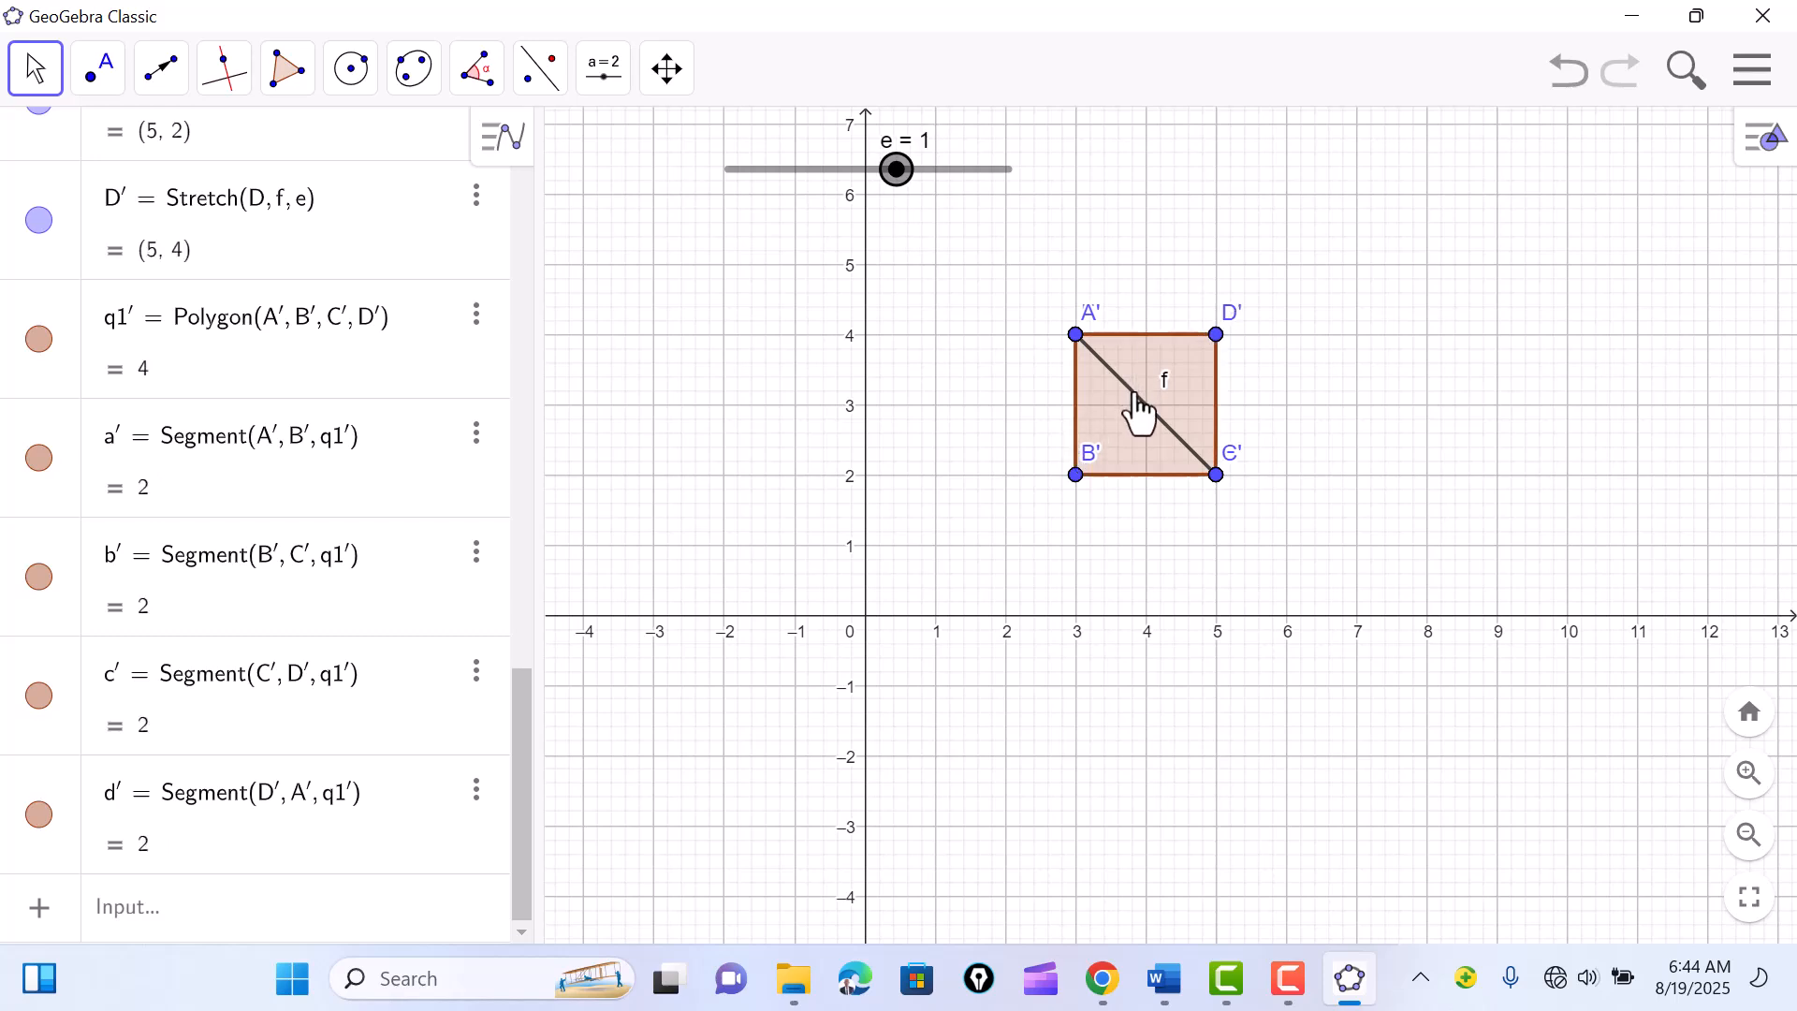
left_click_drag(1136, 397, 1339, 440)
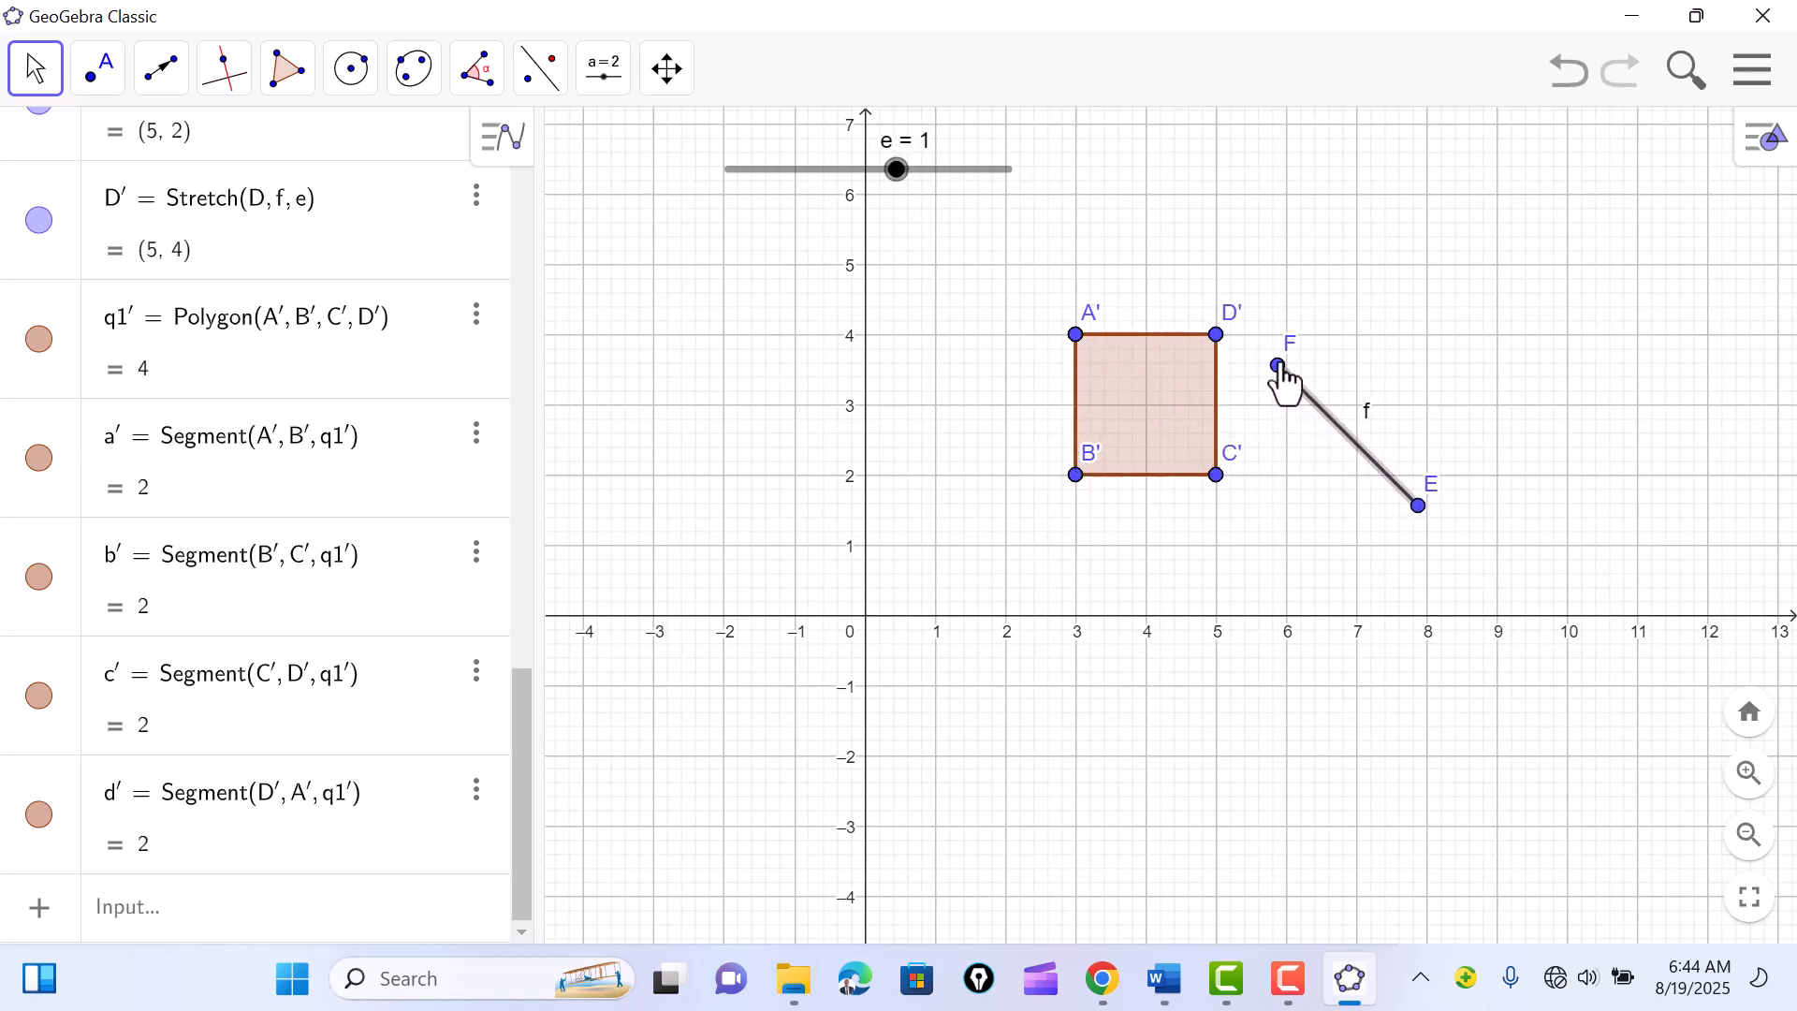
left_click_drag(1278, 367, 1426, 264)
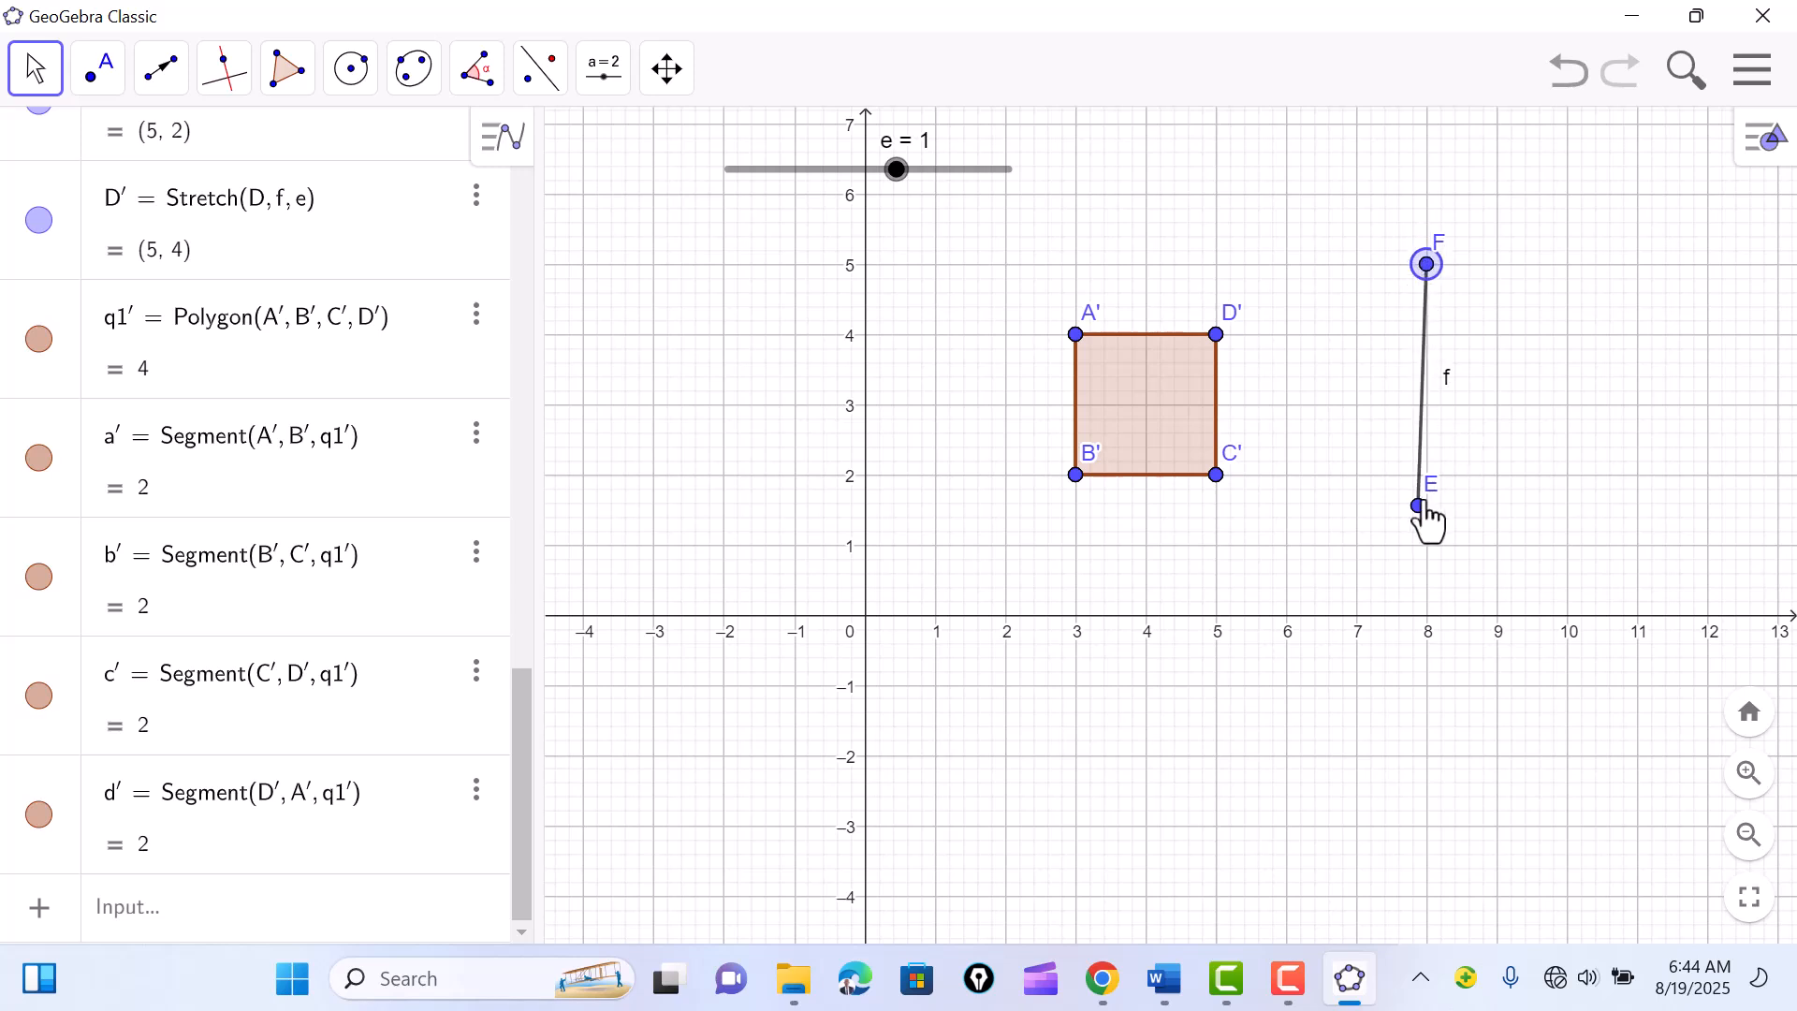
left_click_drag(1417, 506, 1424, 505)
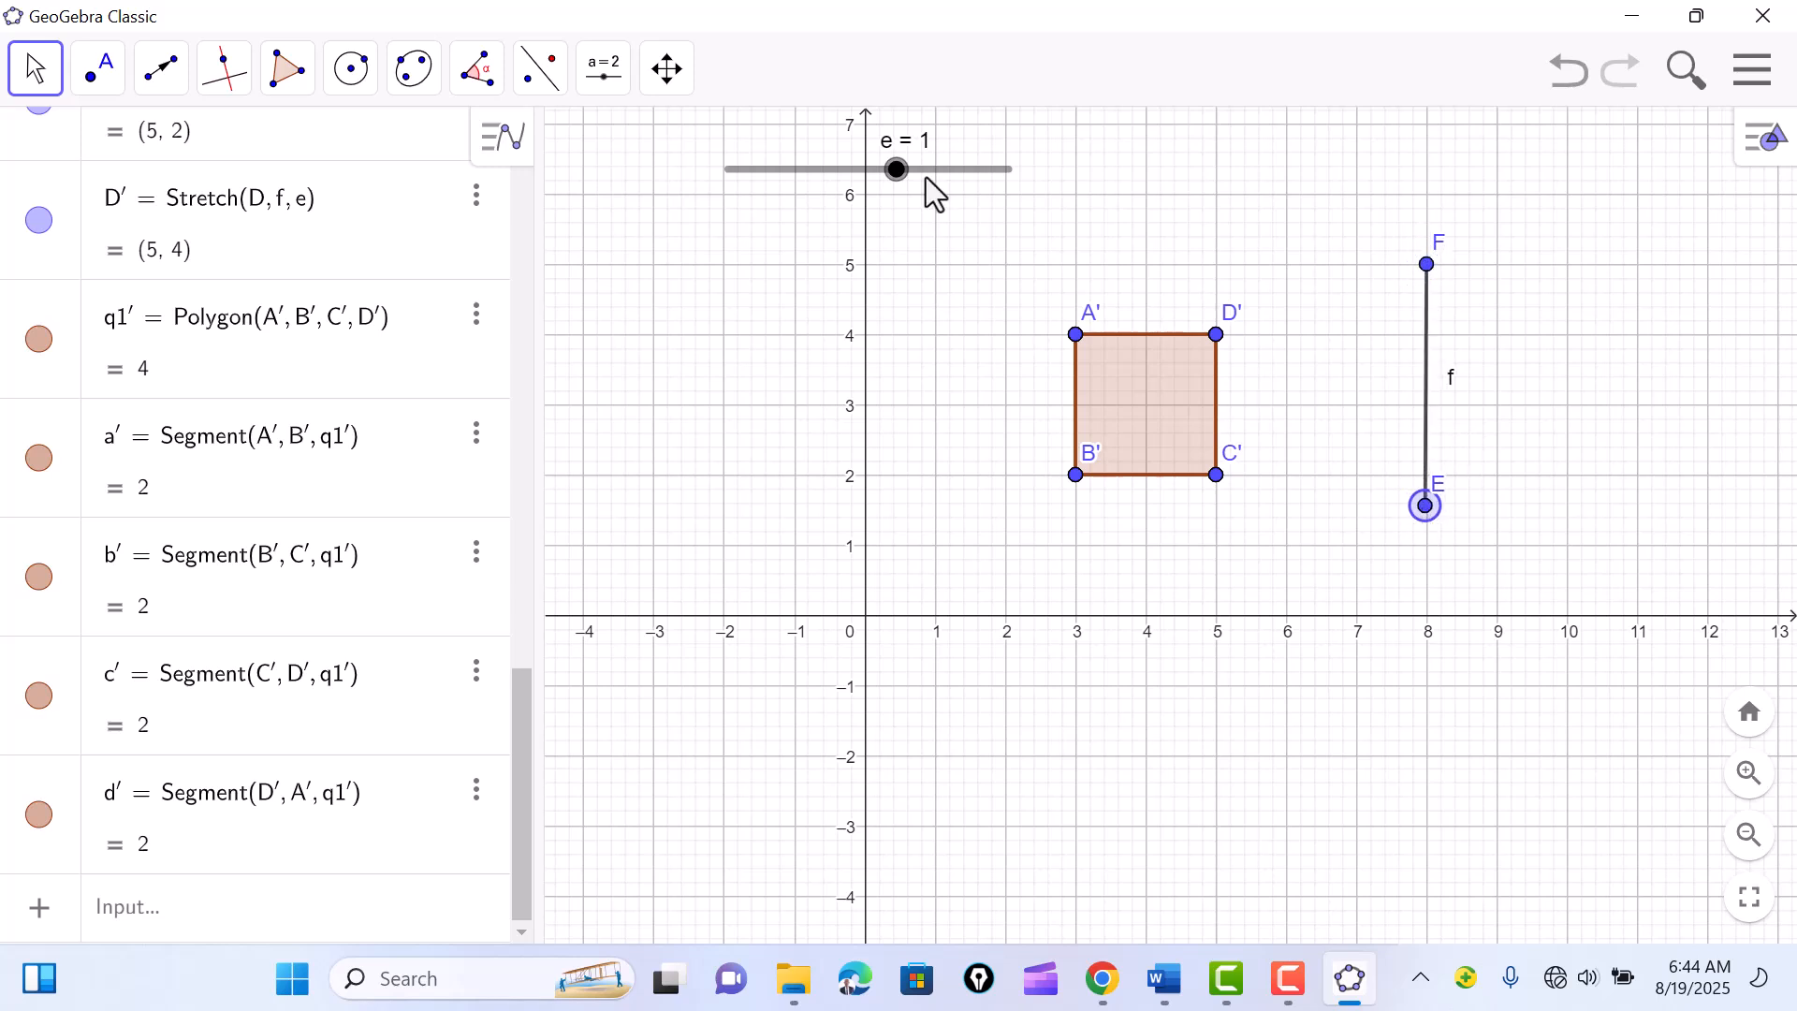
mouse_move(897, 171)
left_mouse_down()
mouse_move(921, 172)
mouse_move(836, 172)
mouse_move(896, 172)
left_mouse_up()
Step: Move vector u to about x = -4 beside the square and stretch the square with Stretch(q1, u)
left_click_drag(1312, 343, 1509, 281)
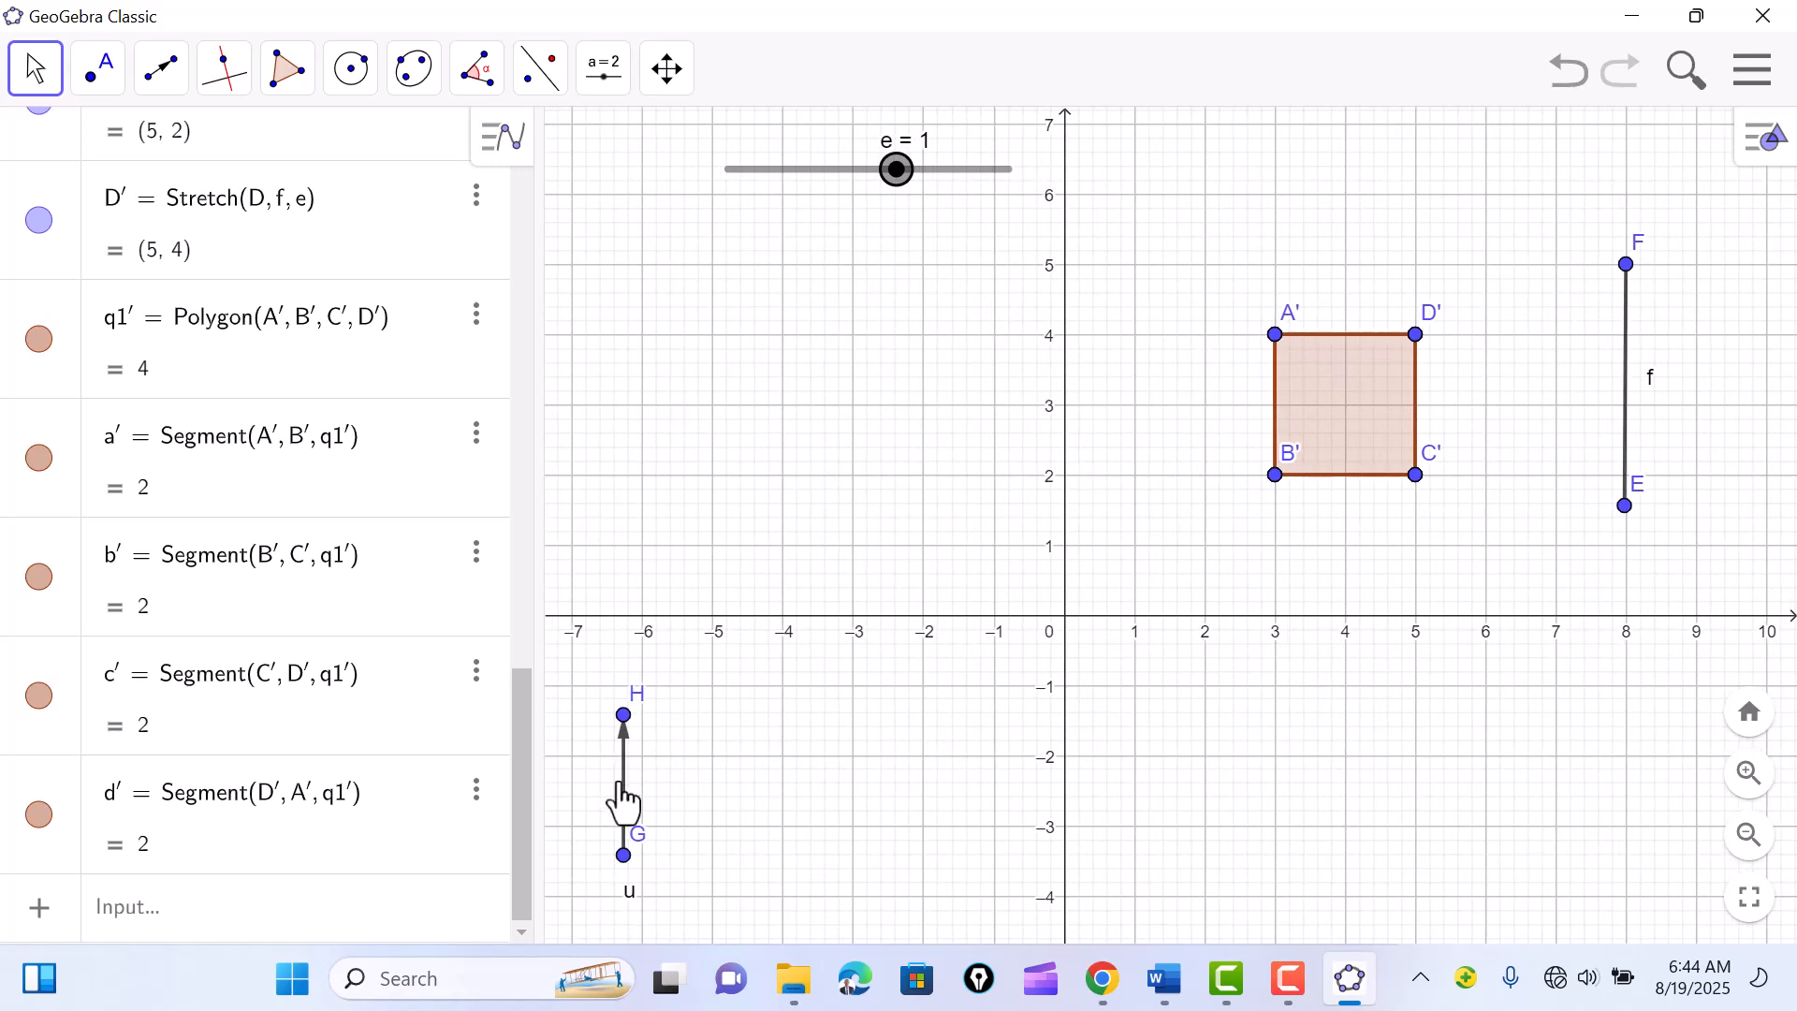
left_click_drag(625, 800, 783, 514)
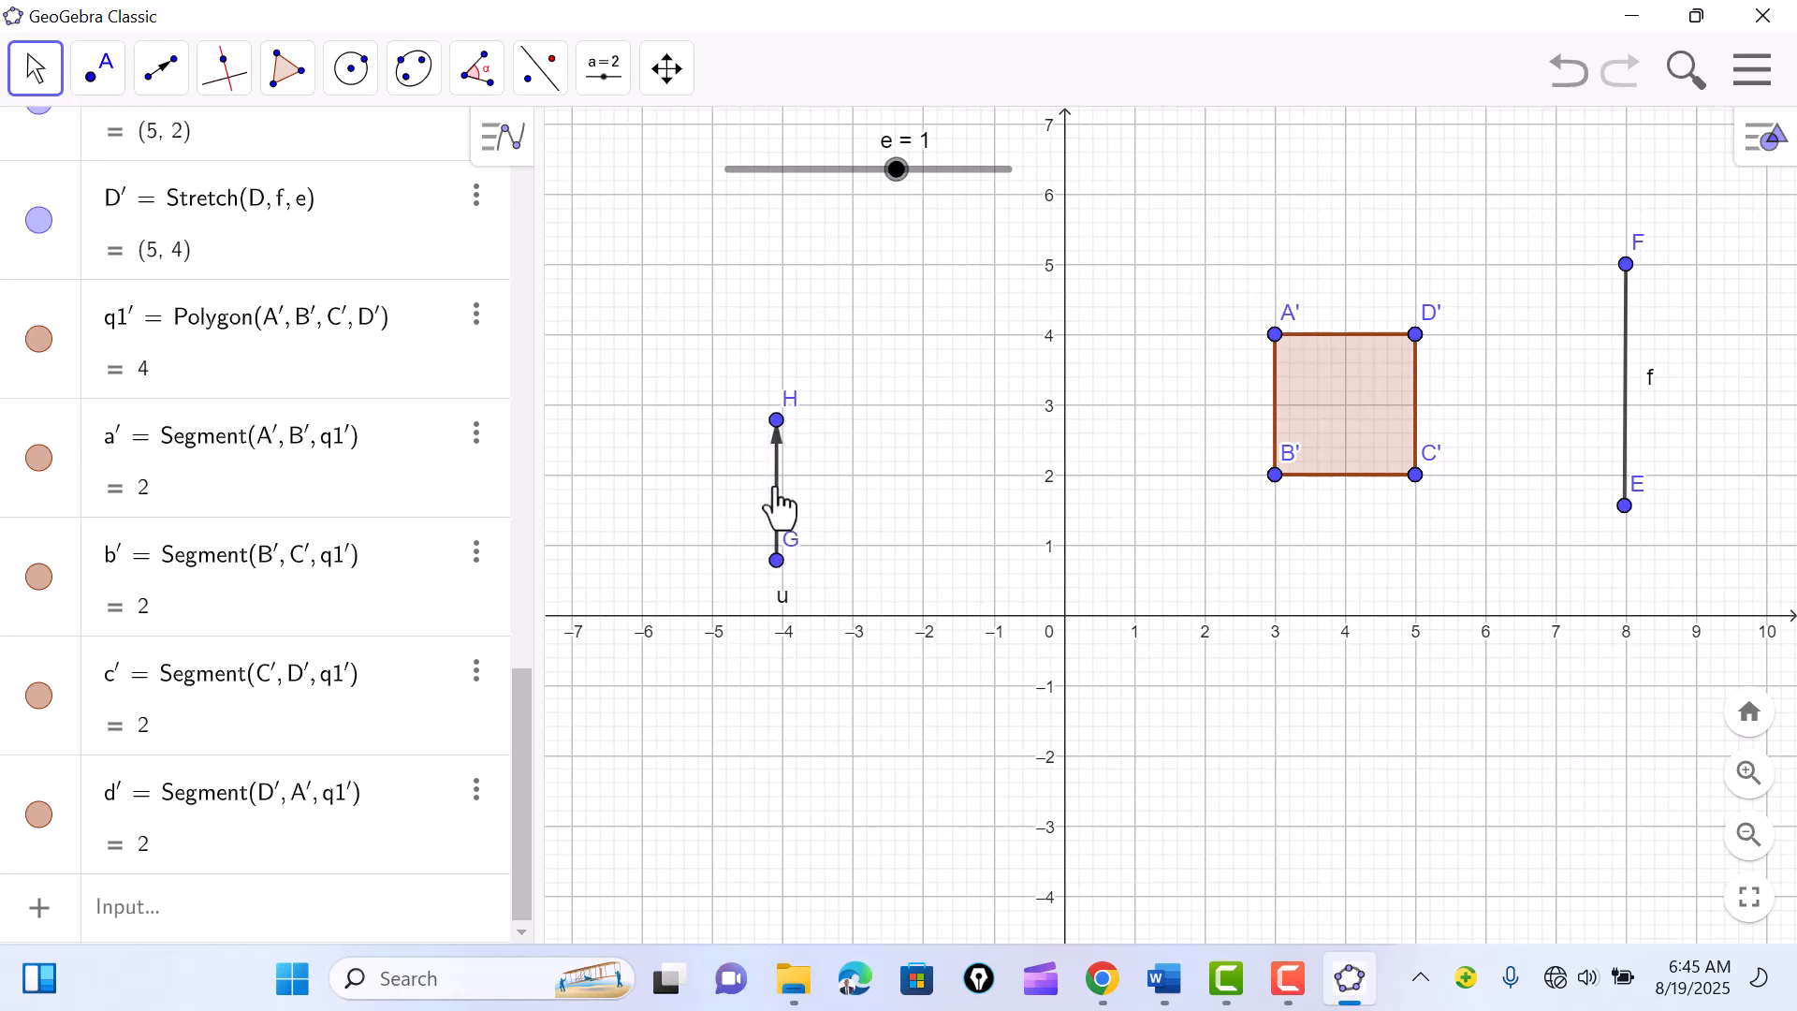
left_click(271, 909)
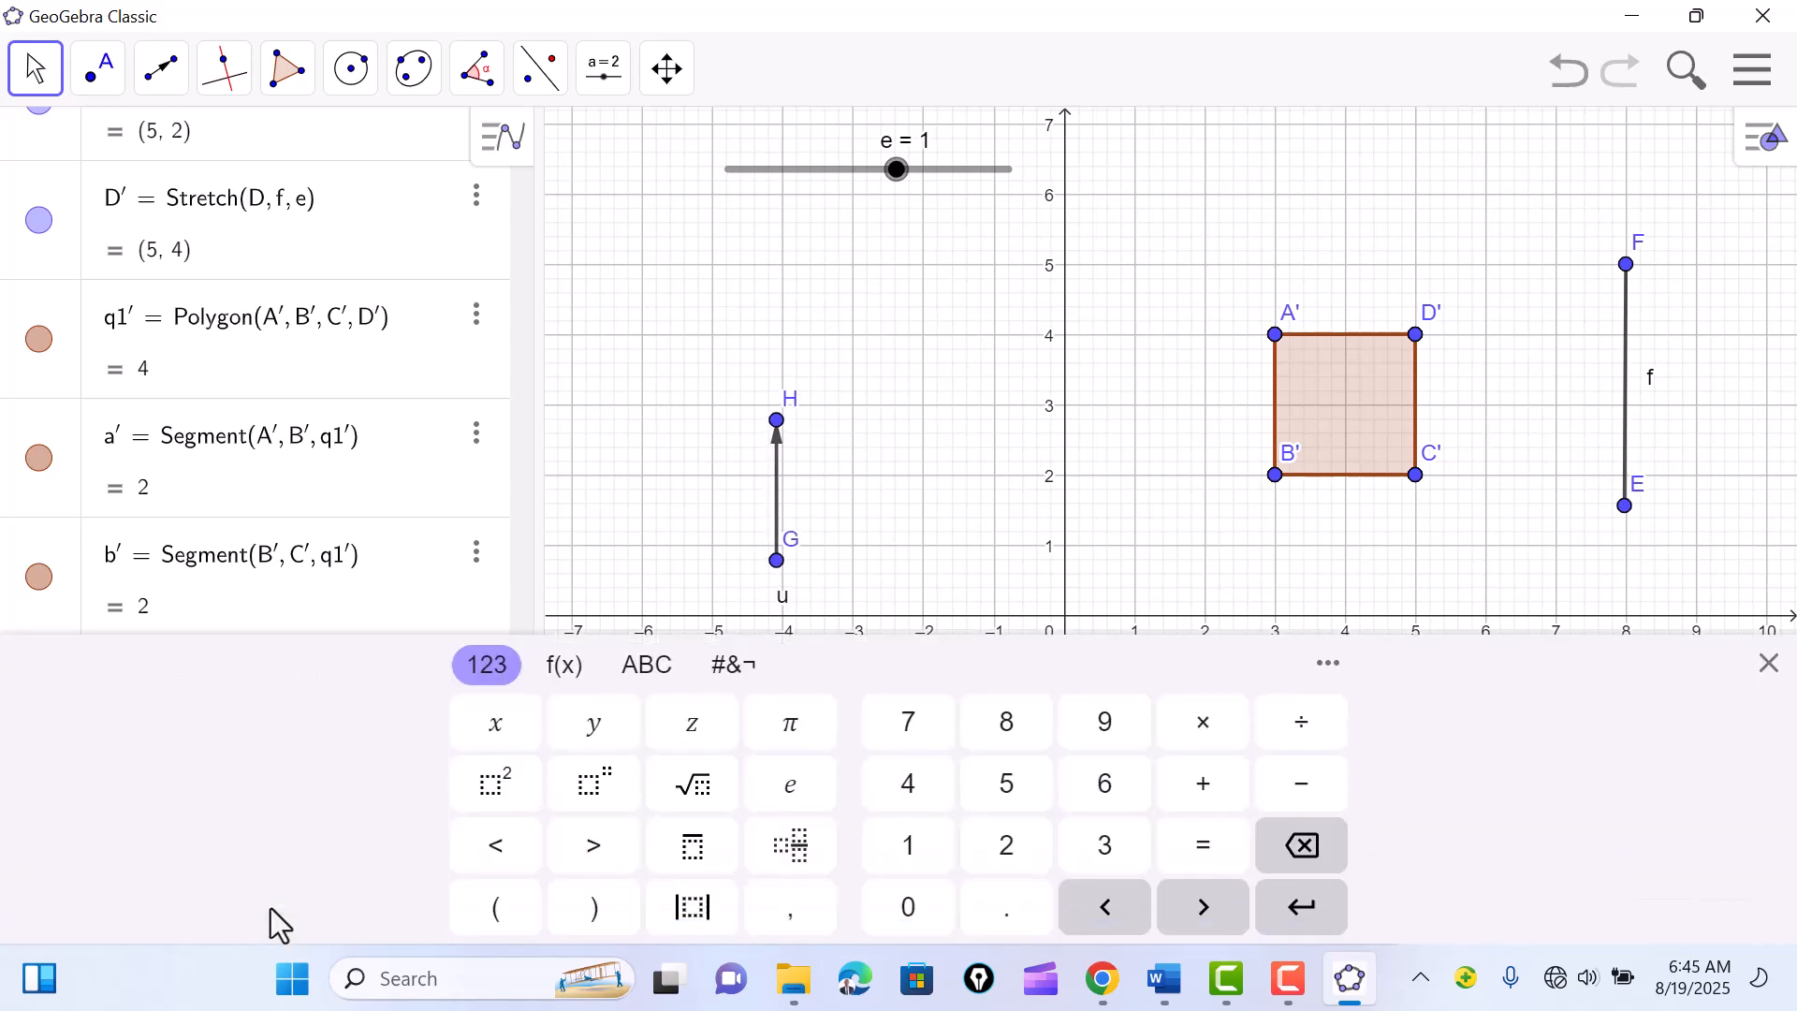
type("str")
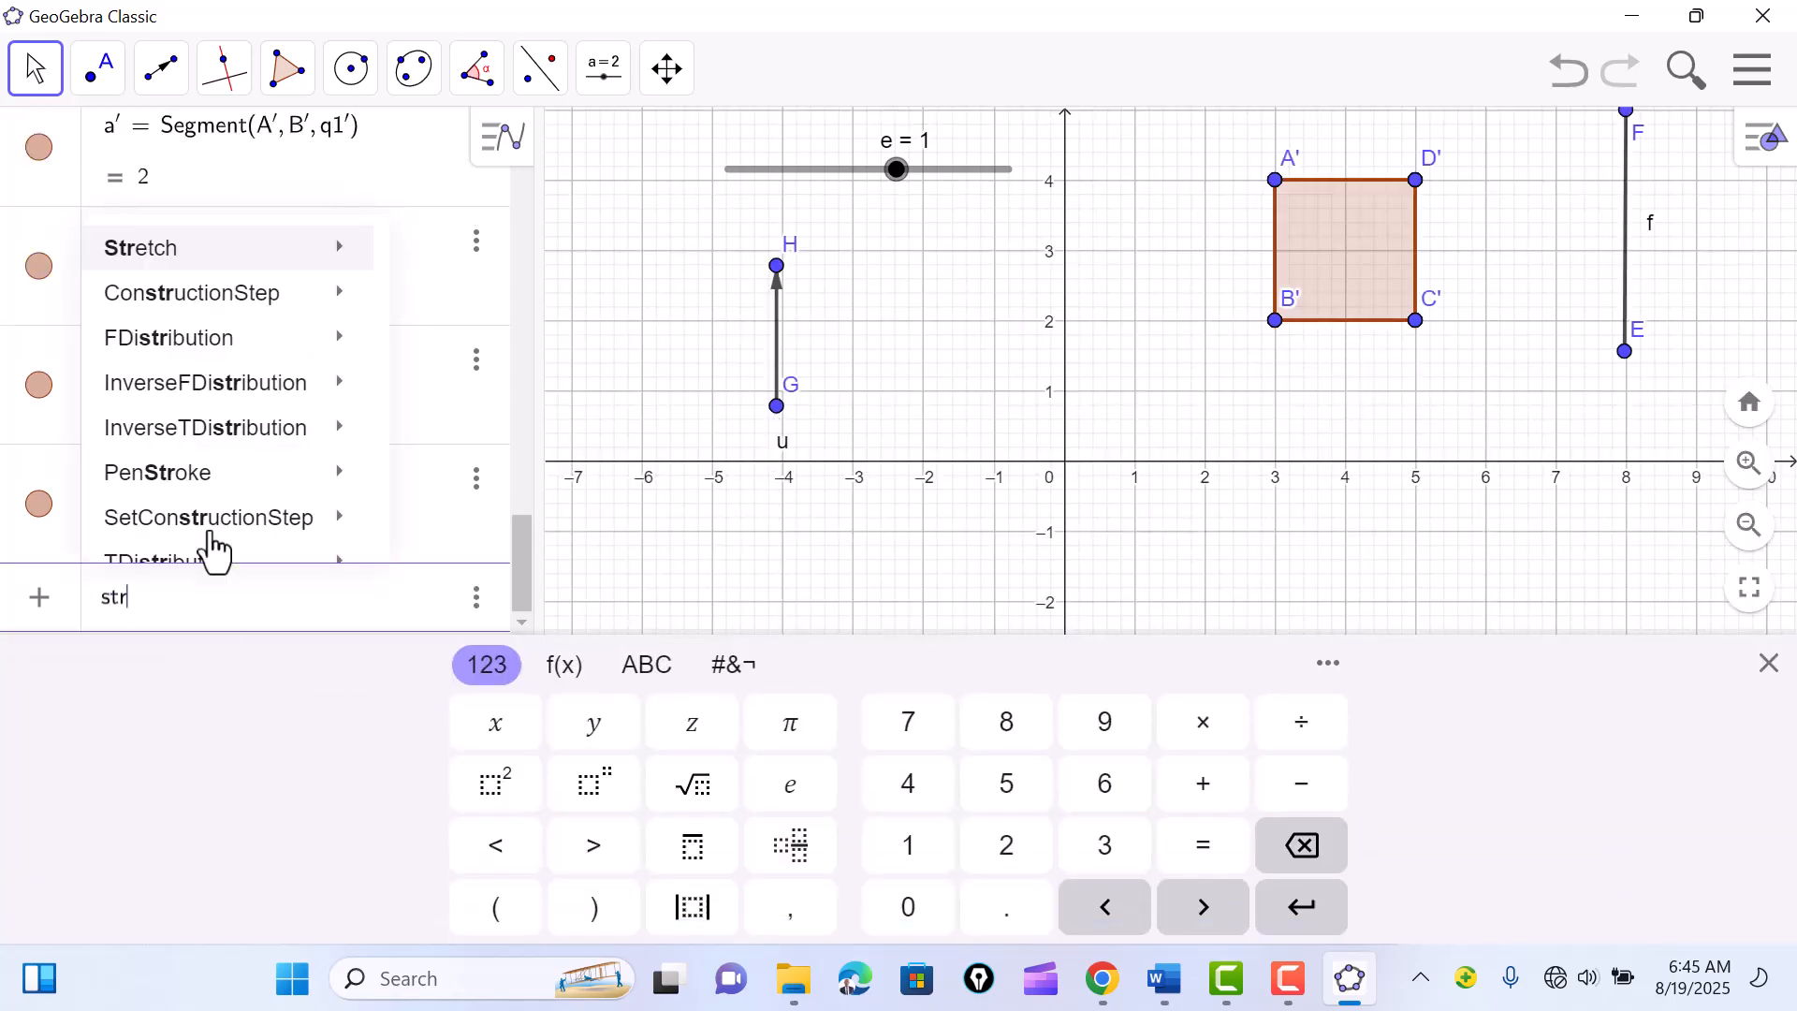
mouse_move(321, 257)
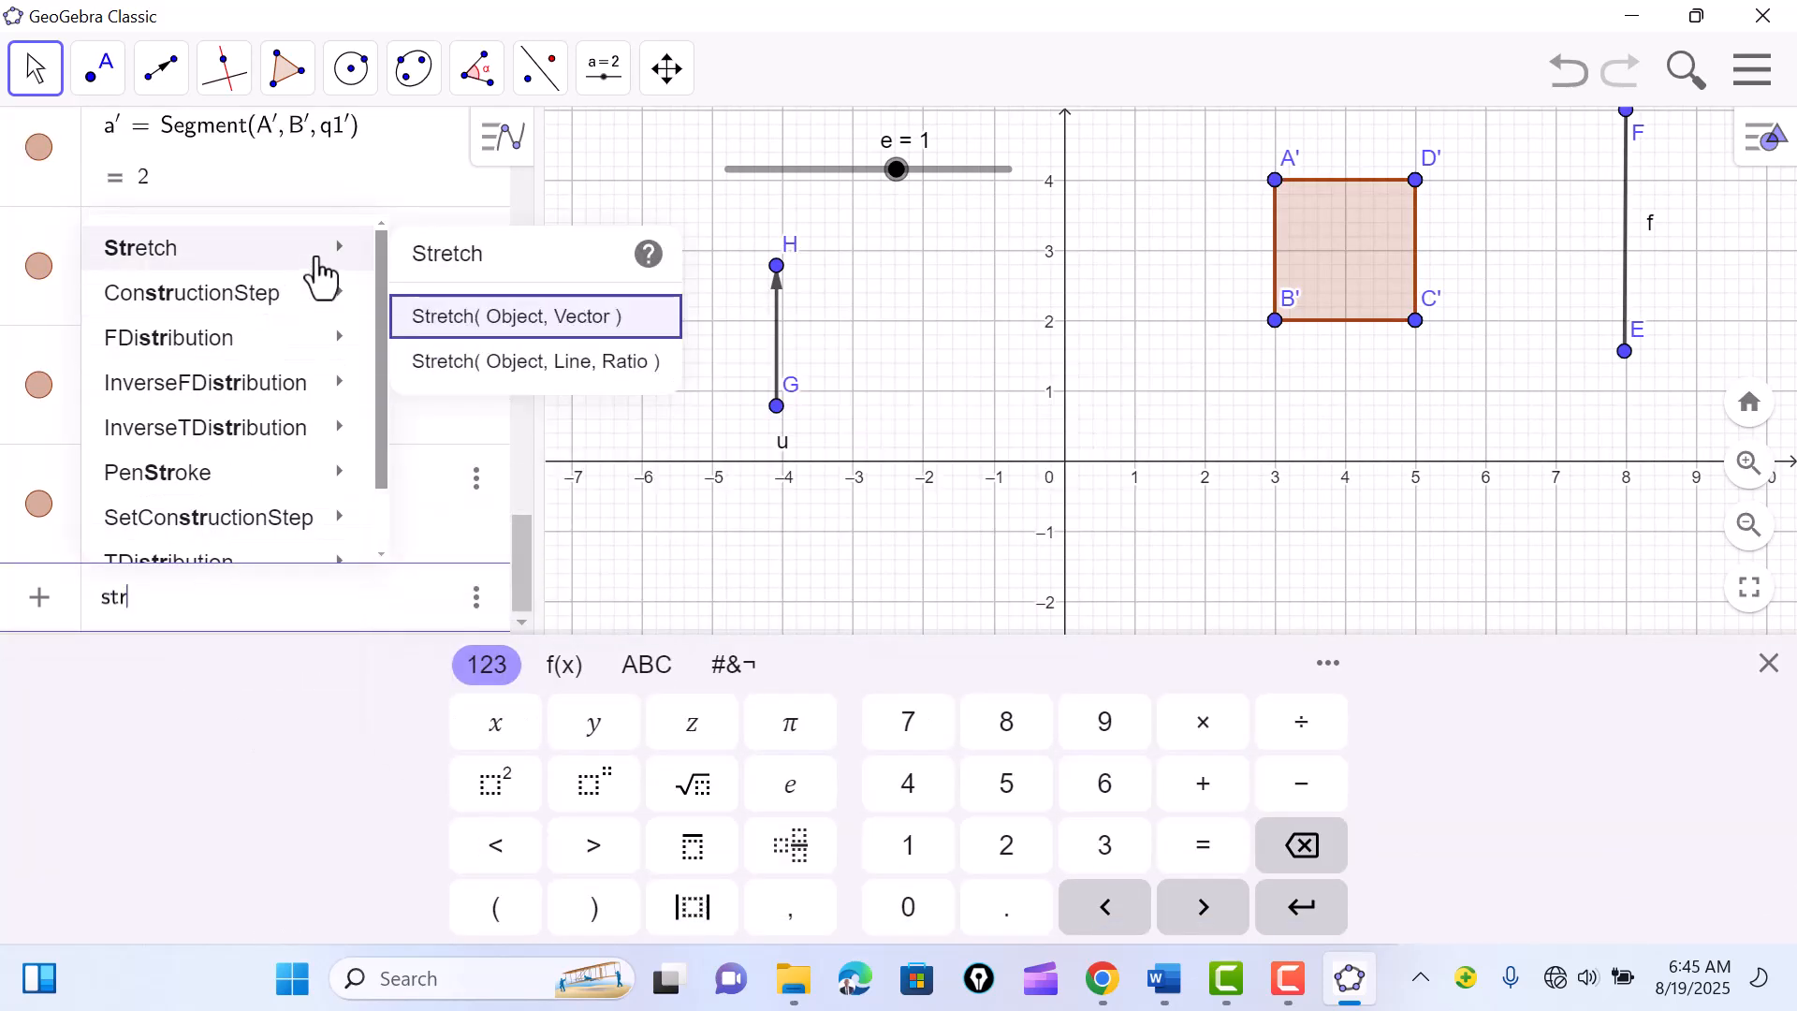
left_click(501, 318)
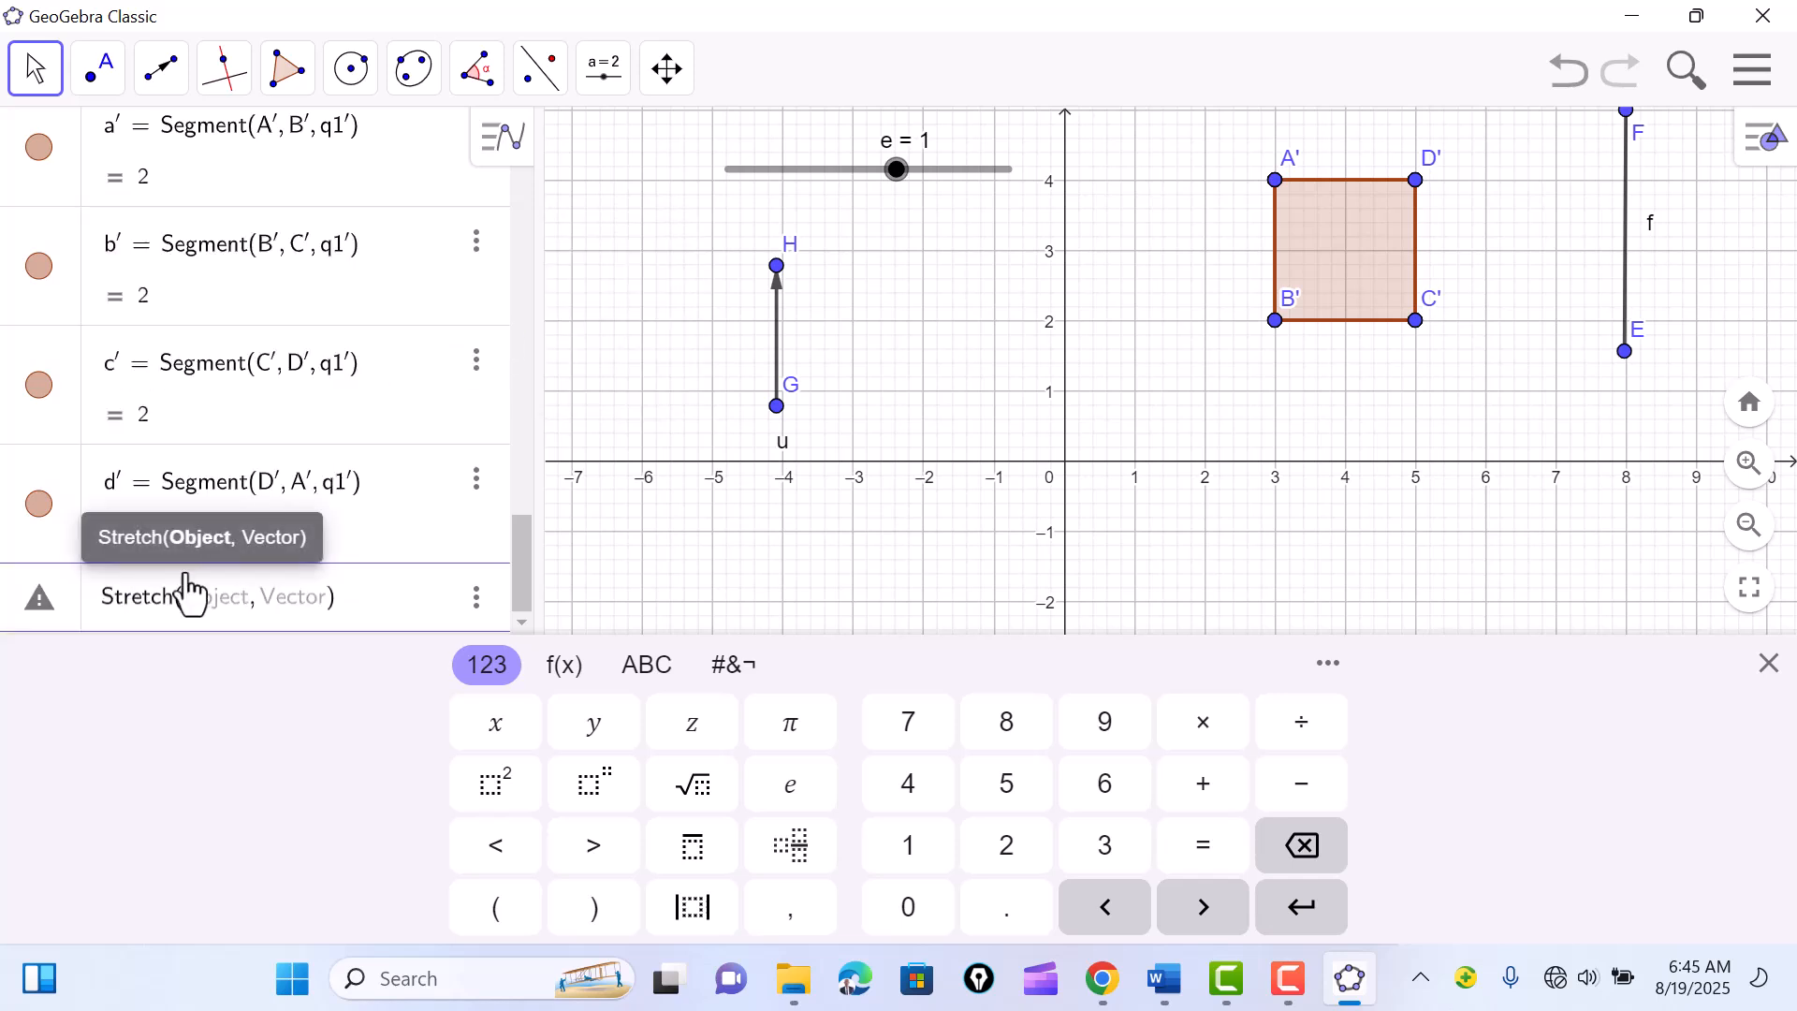
type("q1'")
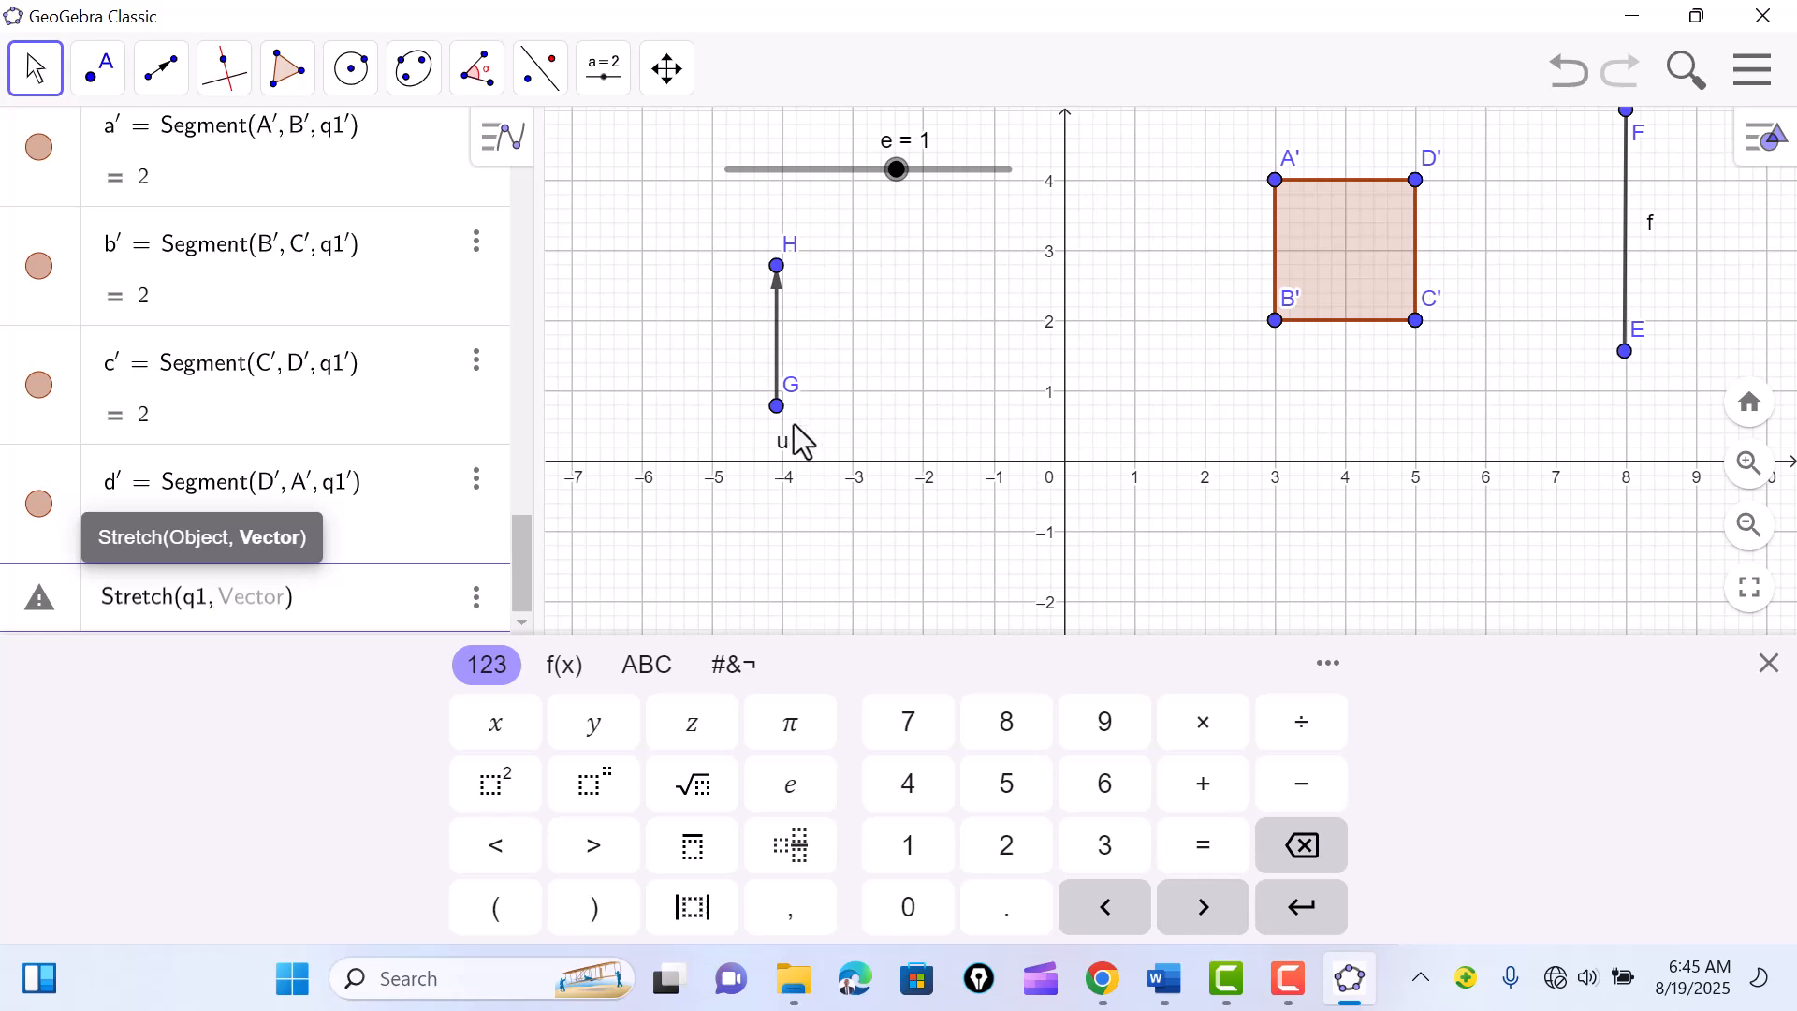
type("u")
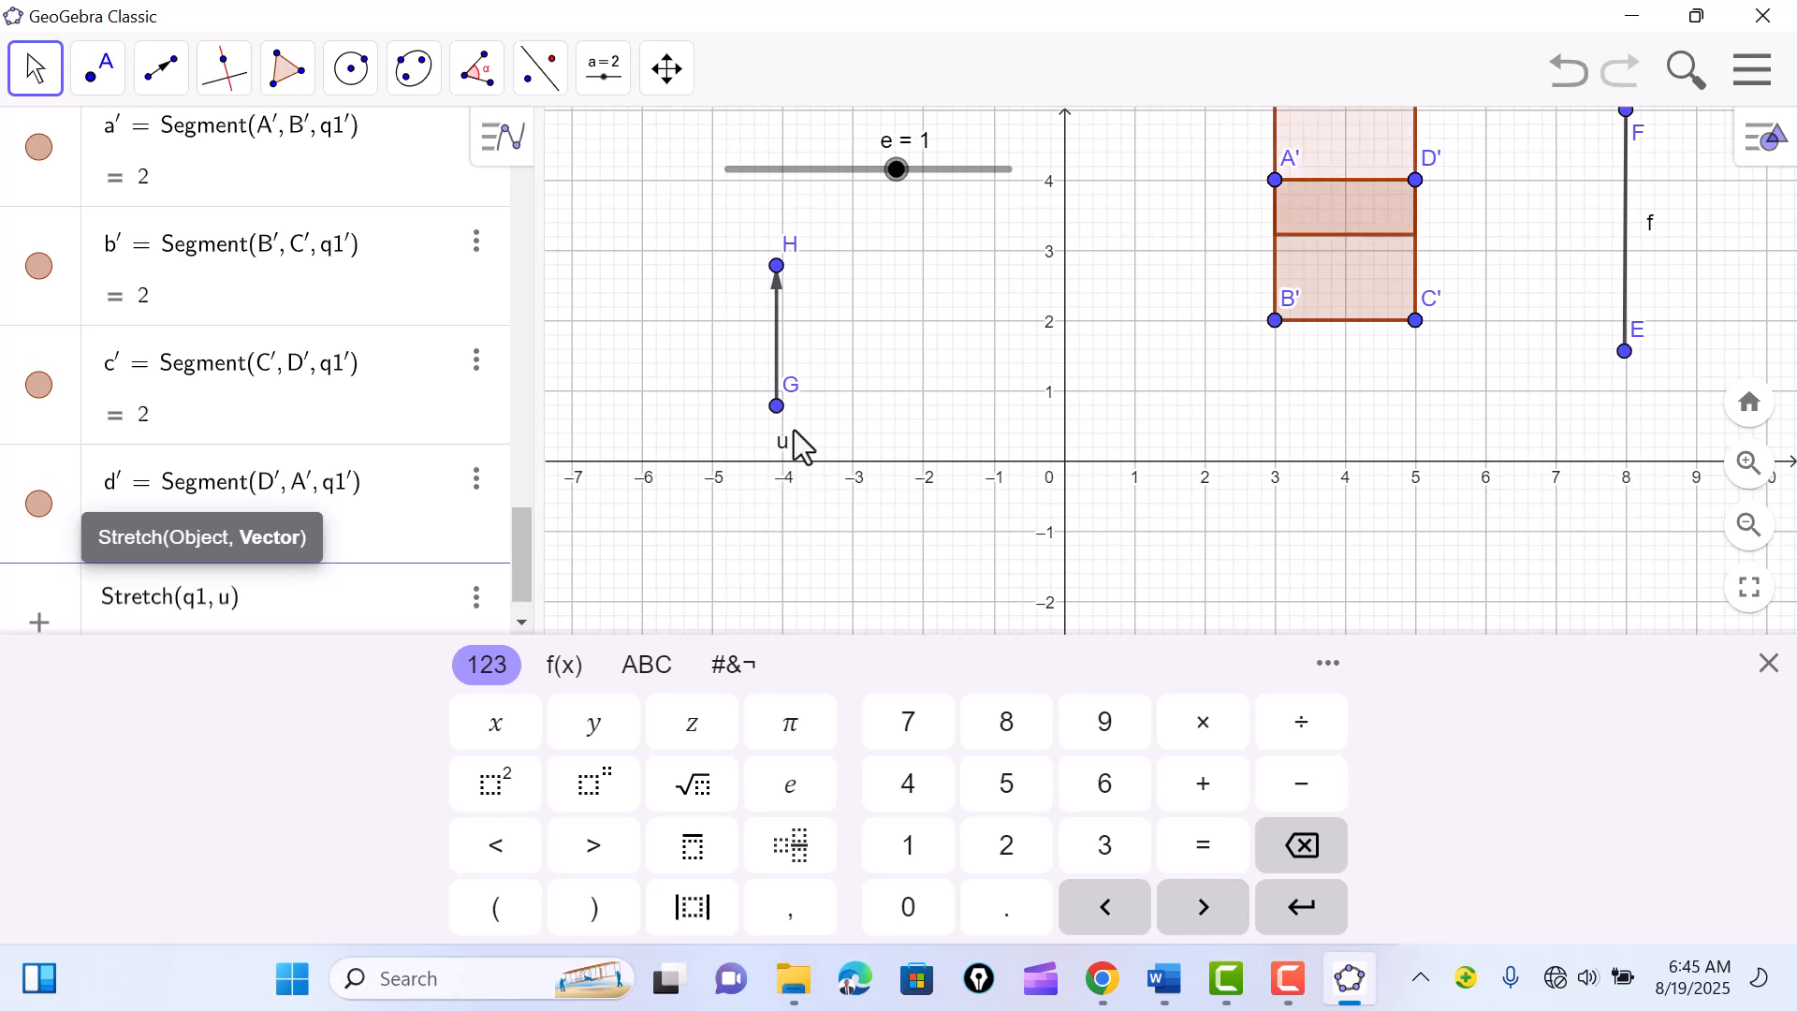
key("Return")
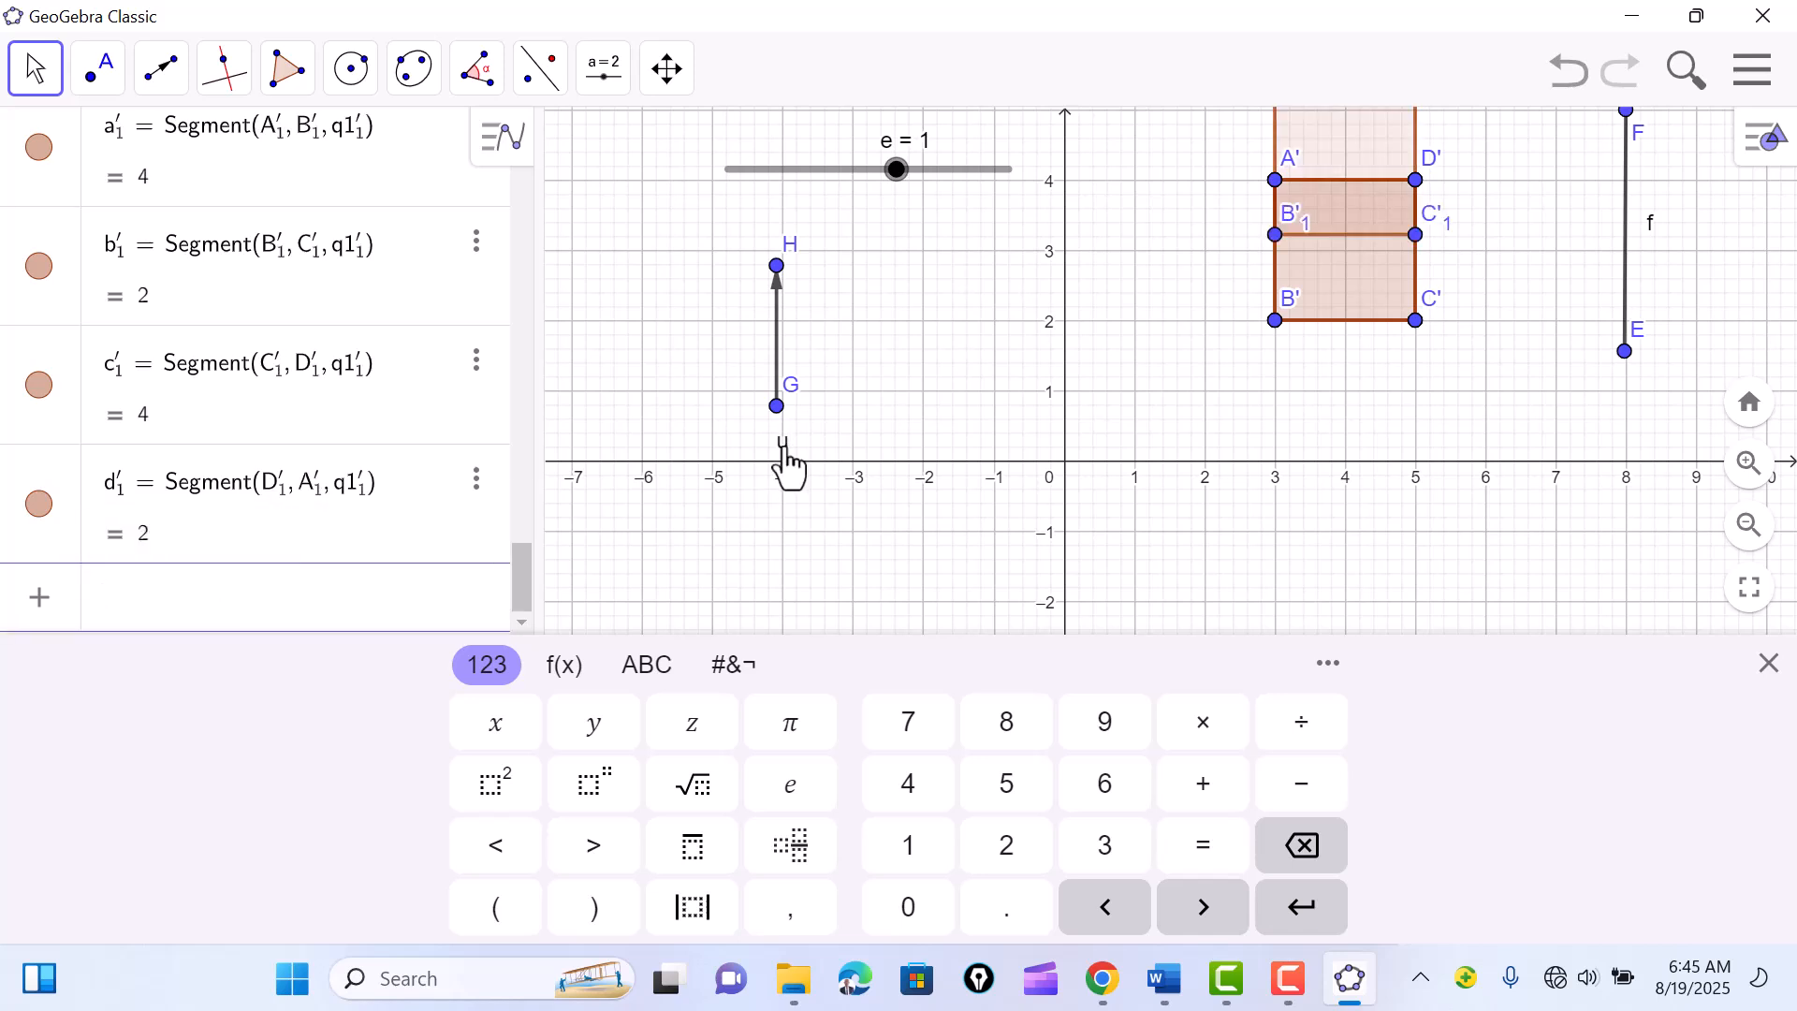
left_click(784, 464)
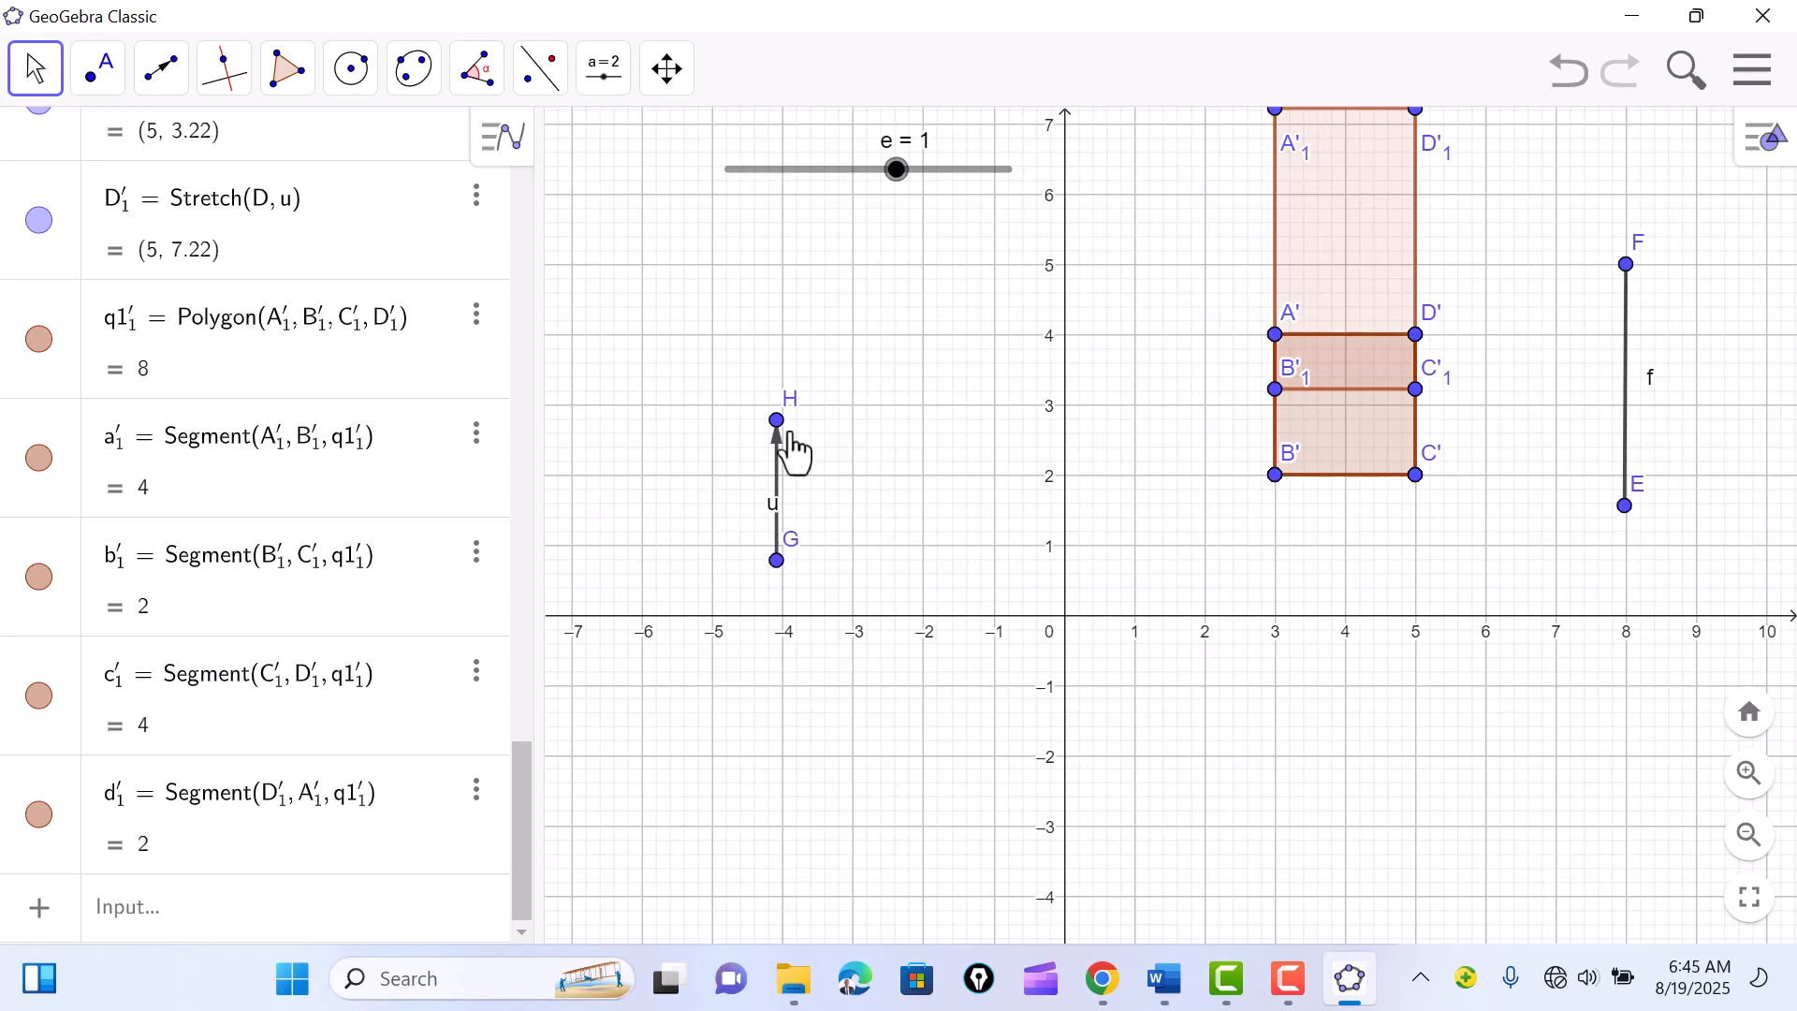
Step: Vary vector u's direction and position, ending with G at about (-1.02, 2.66) and H at about (-3.04, 2.4)
left_click_drag(777, 421, 858, 662)
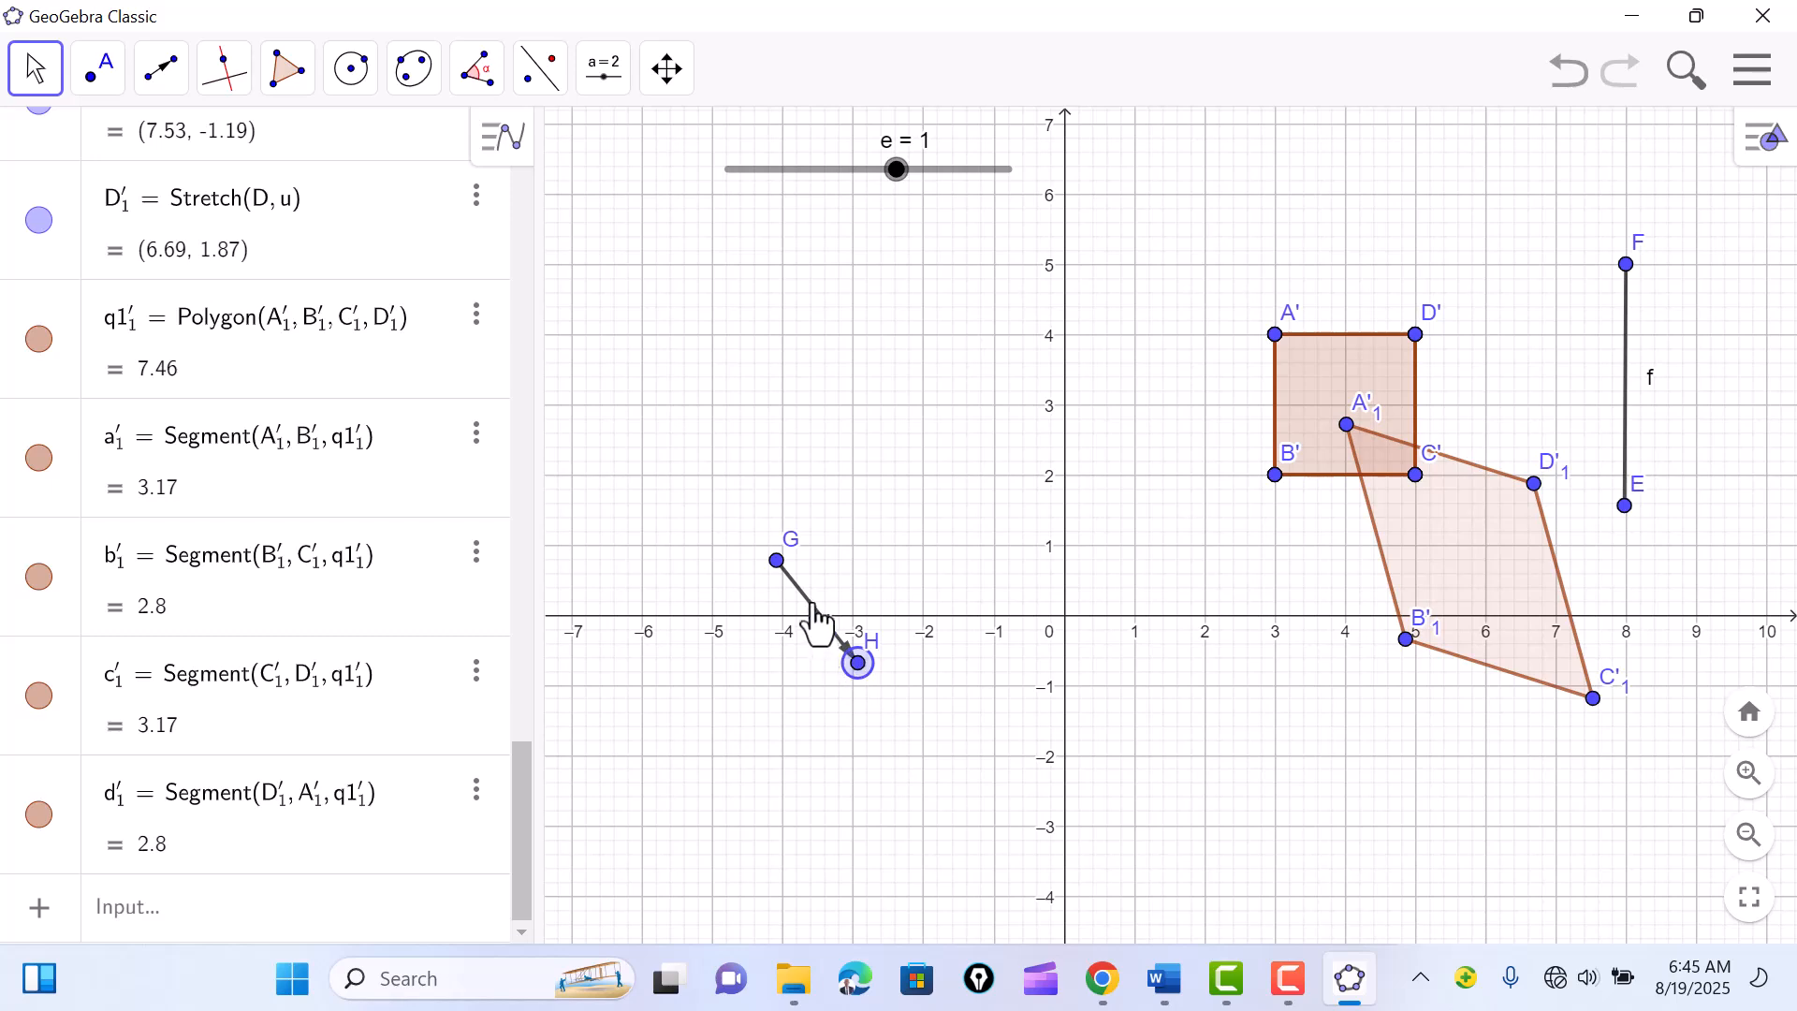
left_click_drag(809, 600, 1025, 465)
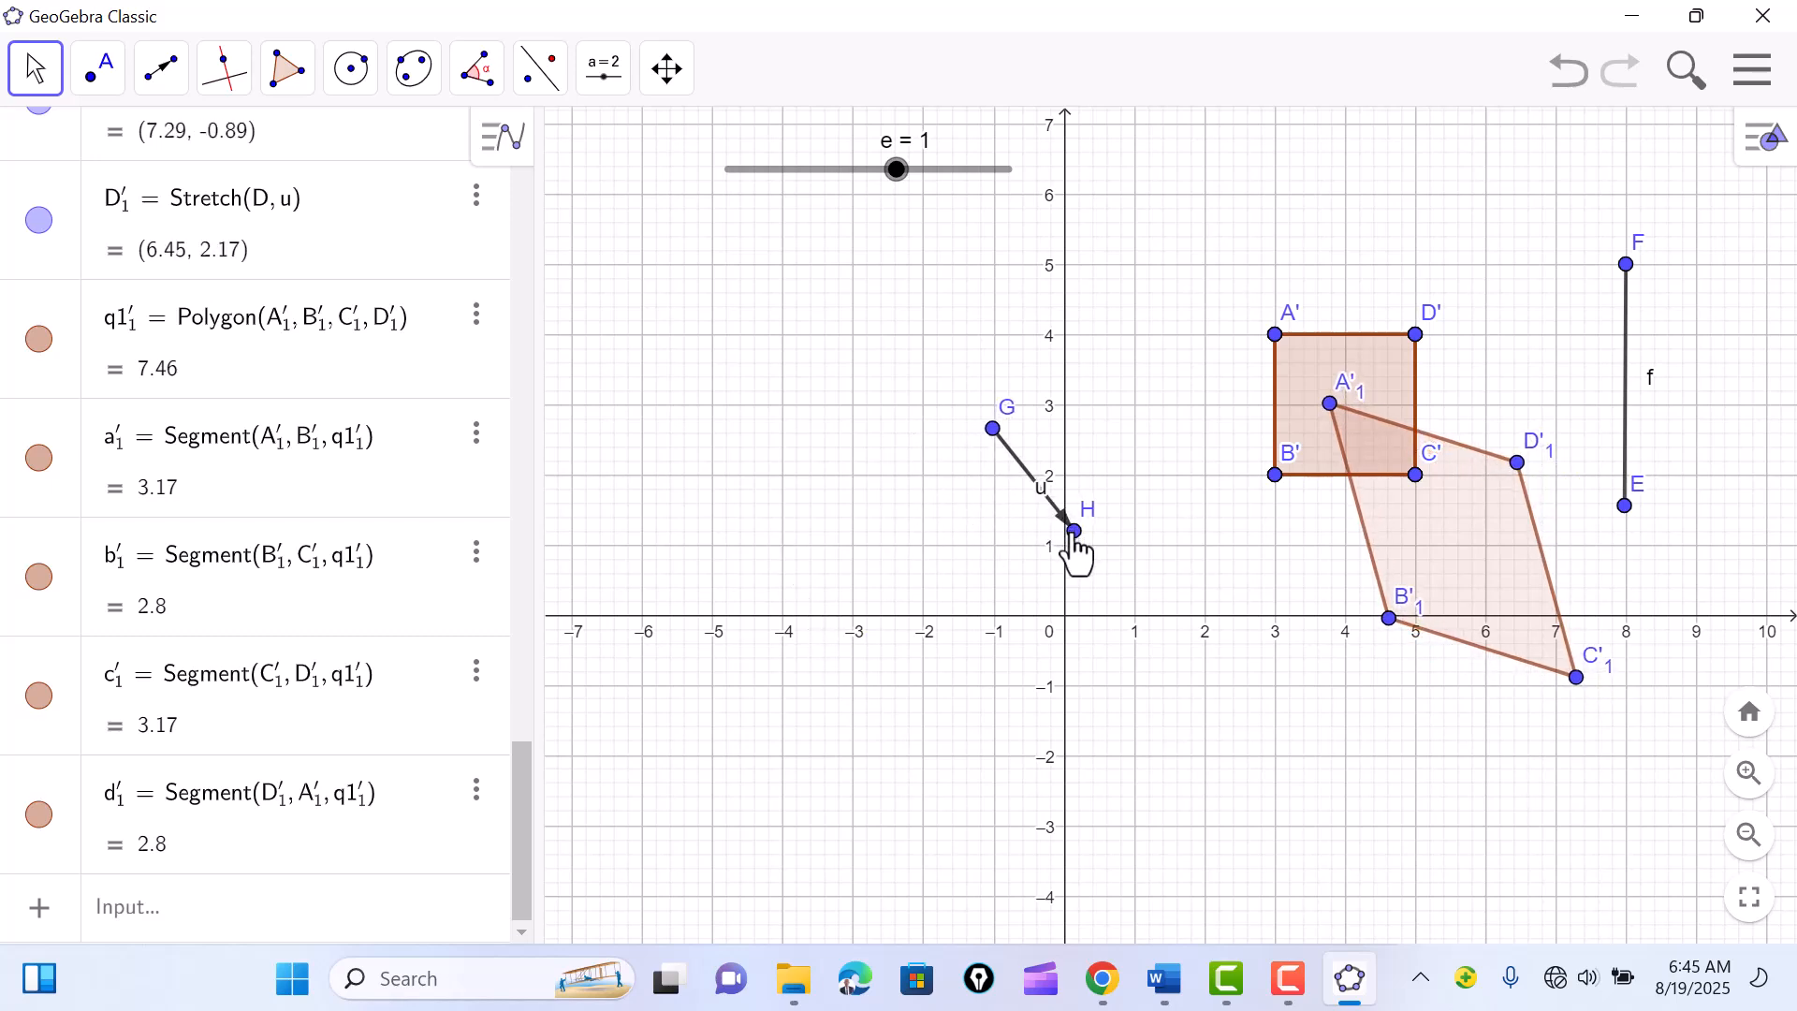
left_click_drag(1074, 530, 851, 447)
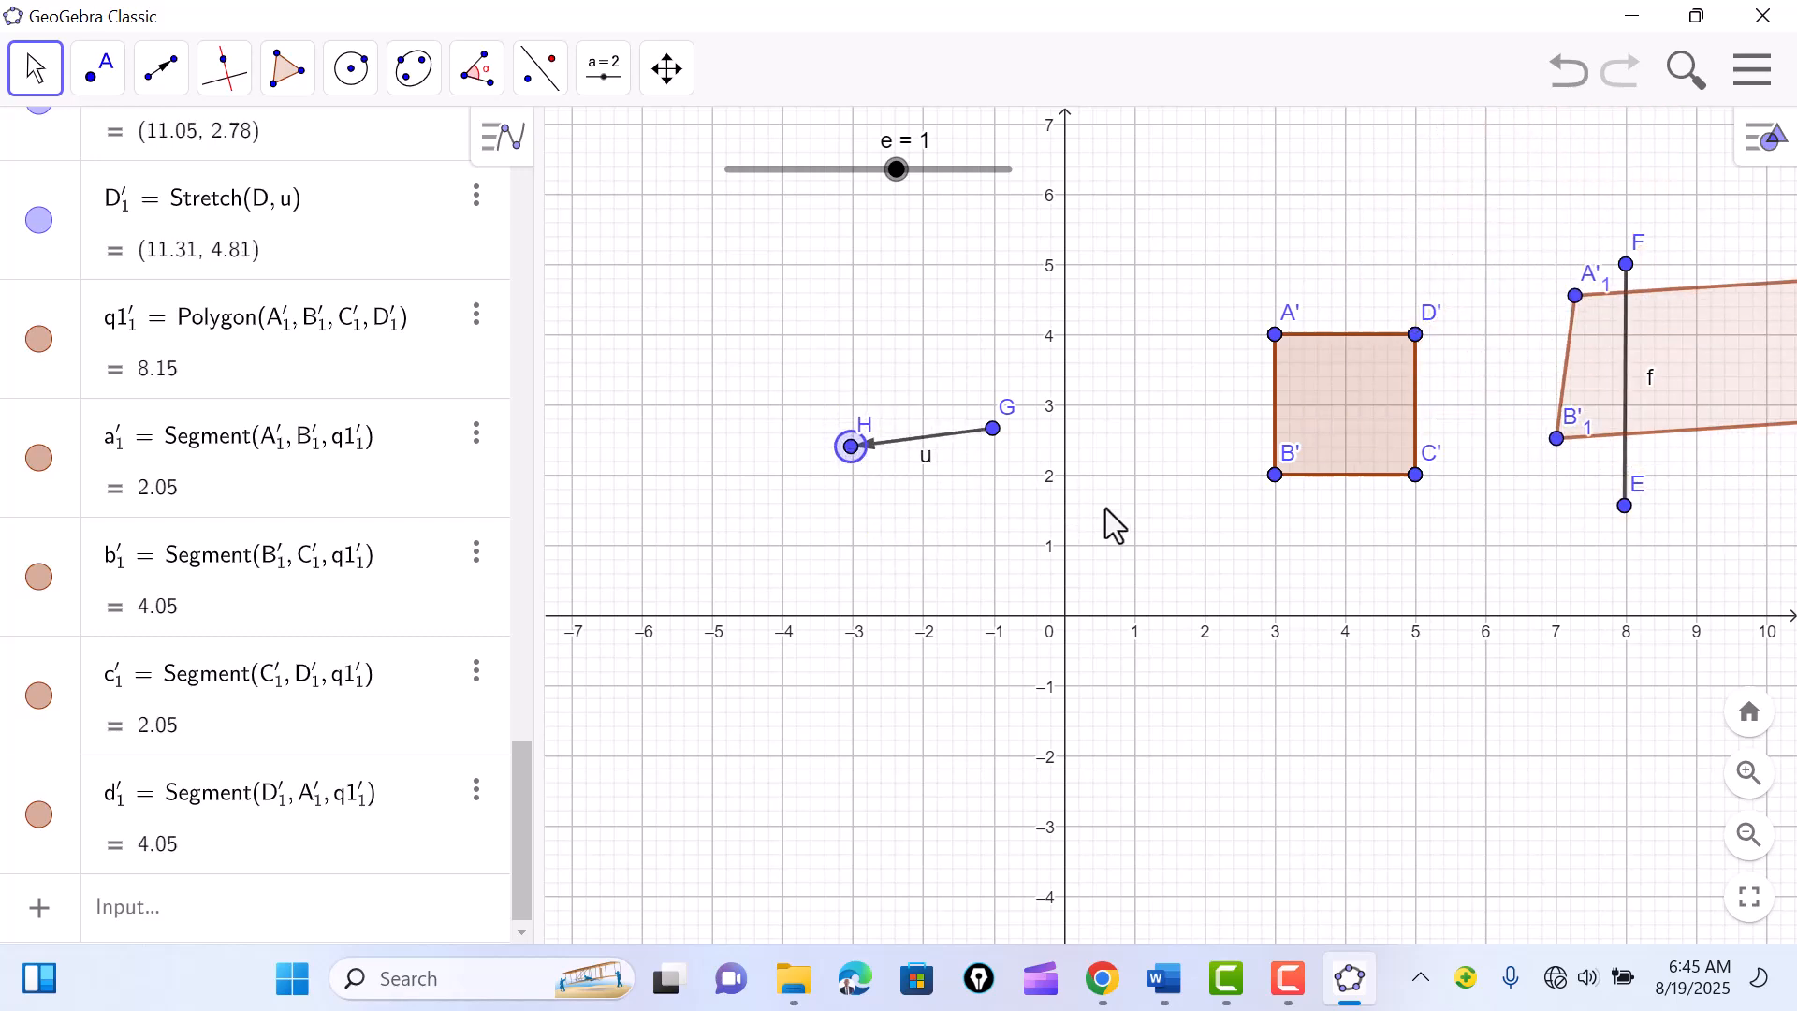
left_click_drag(1104, 508, 850, 558)
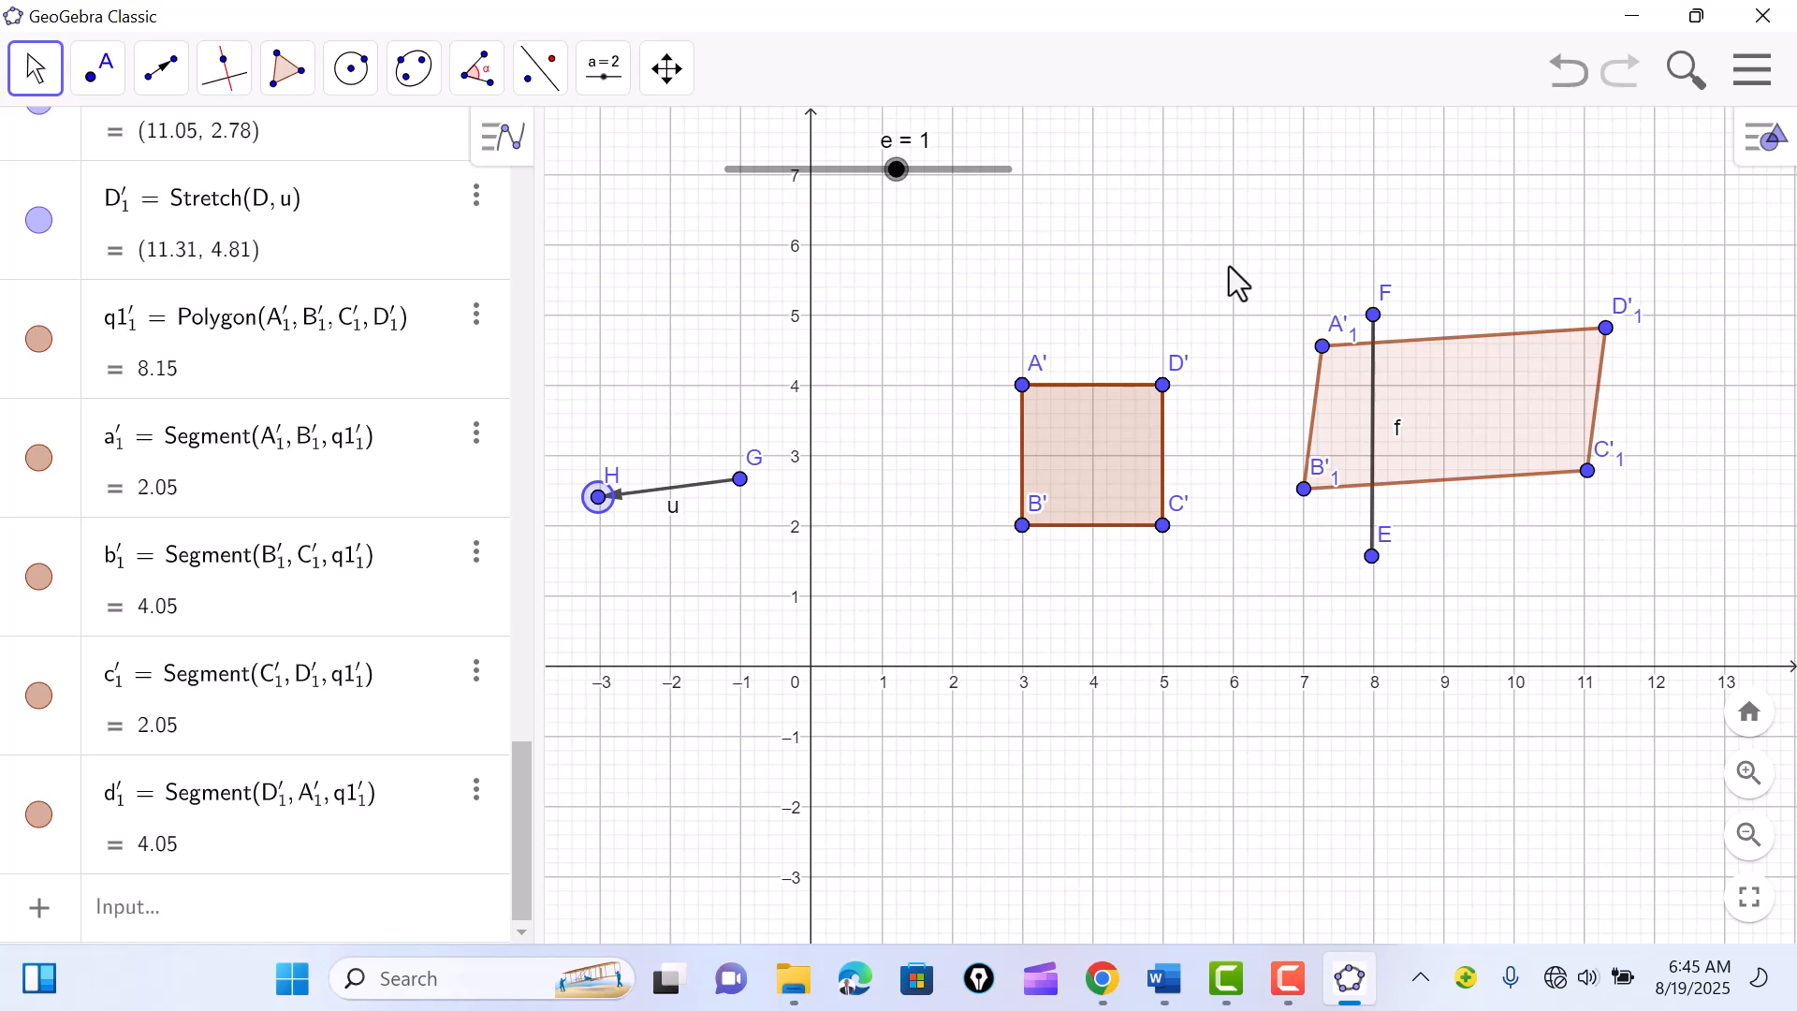
Step: Delete the stretched quadrilateral with segment f, vector u and the original square, keeping only slider e
left_click_drag(1228, 265, 1653, 581)
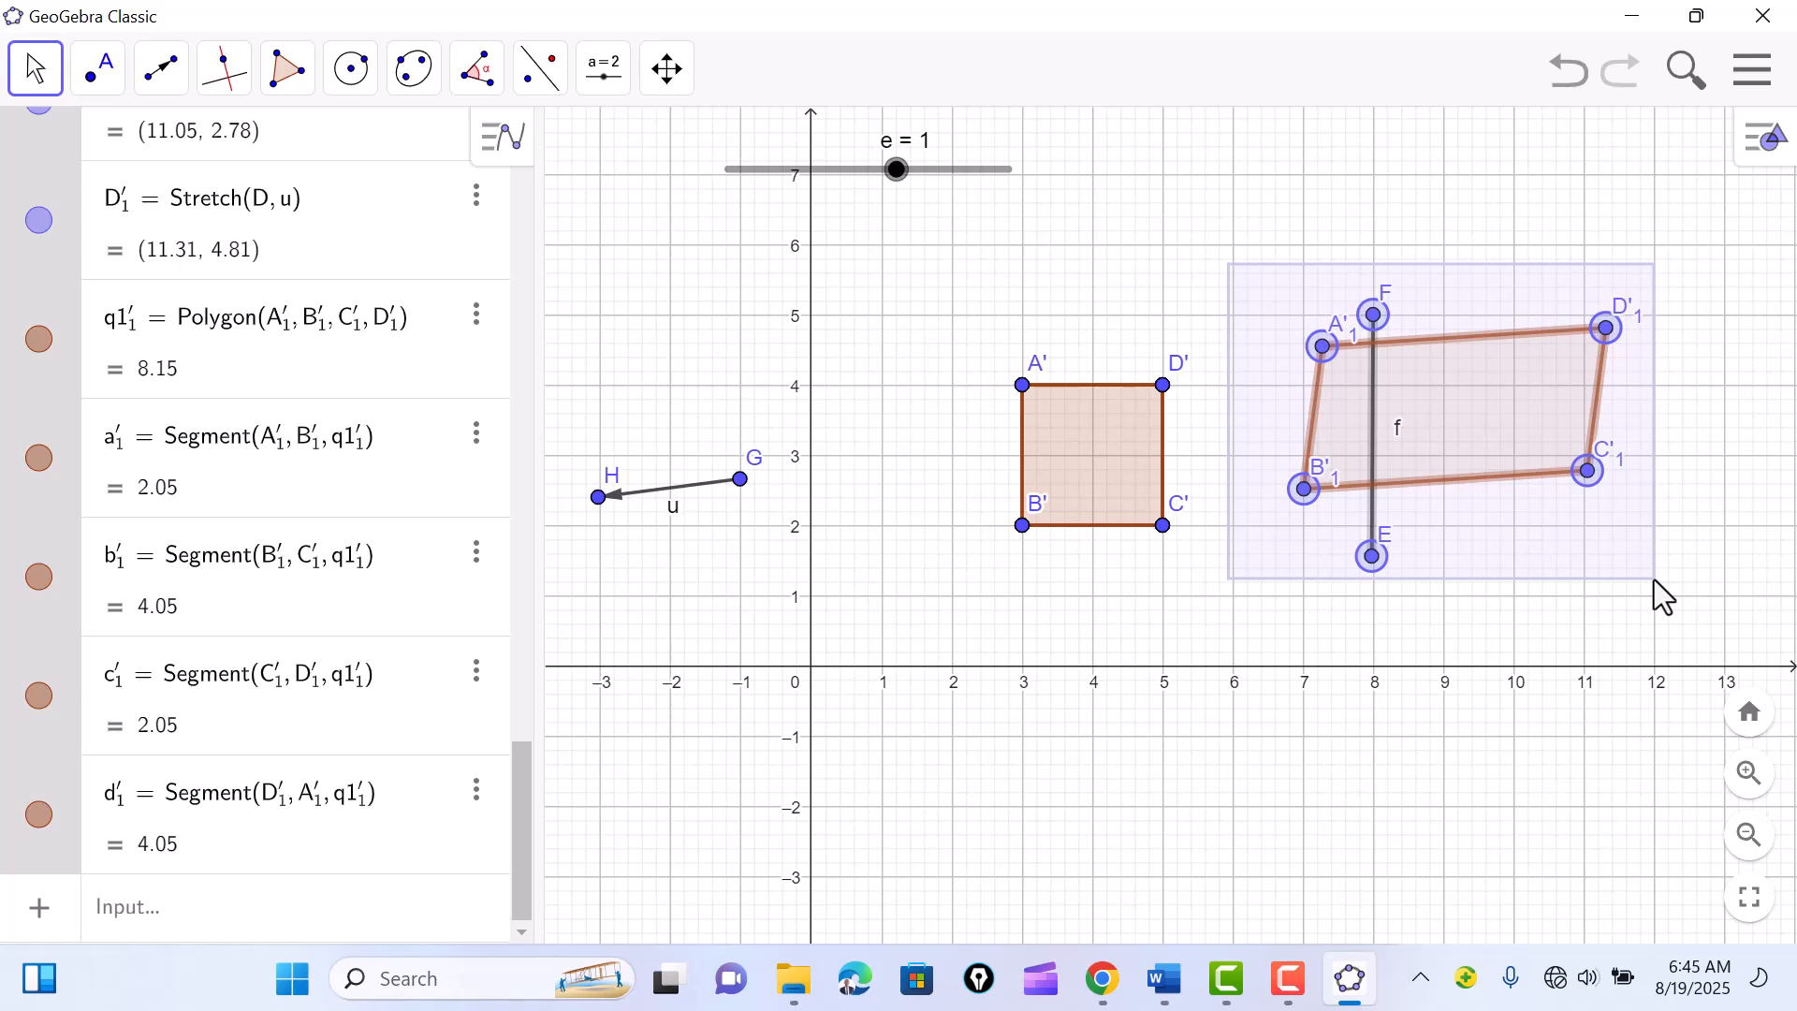
key("Delete")
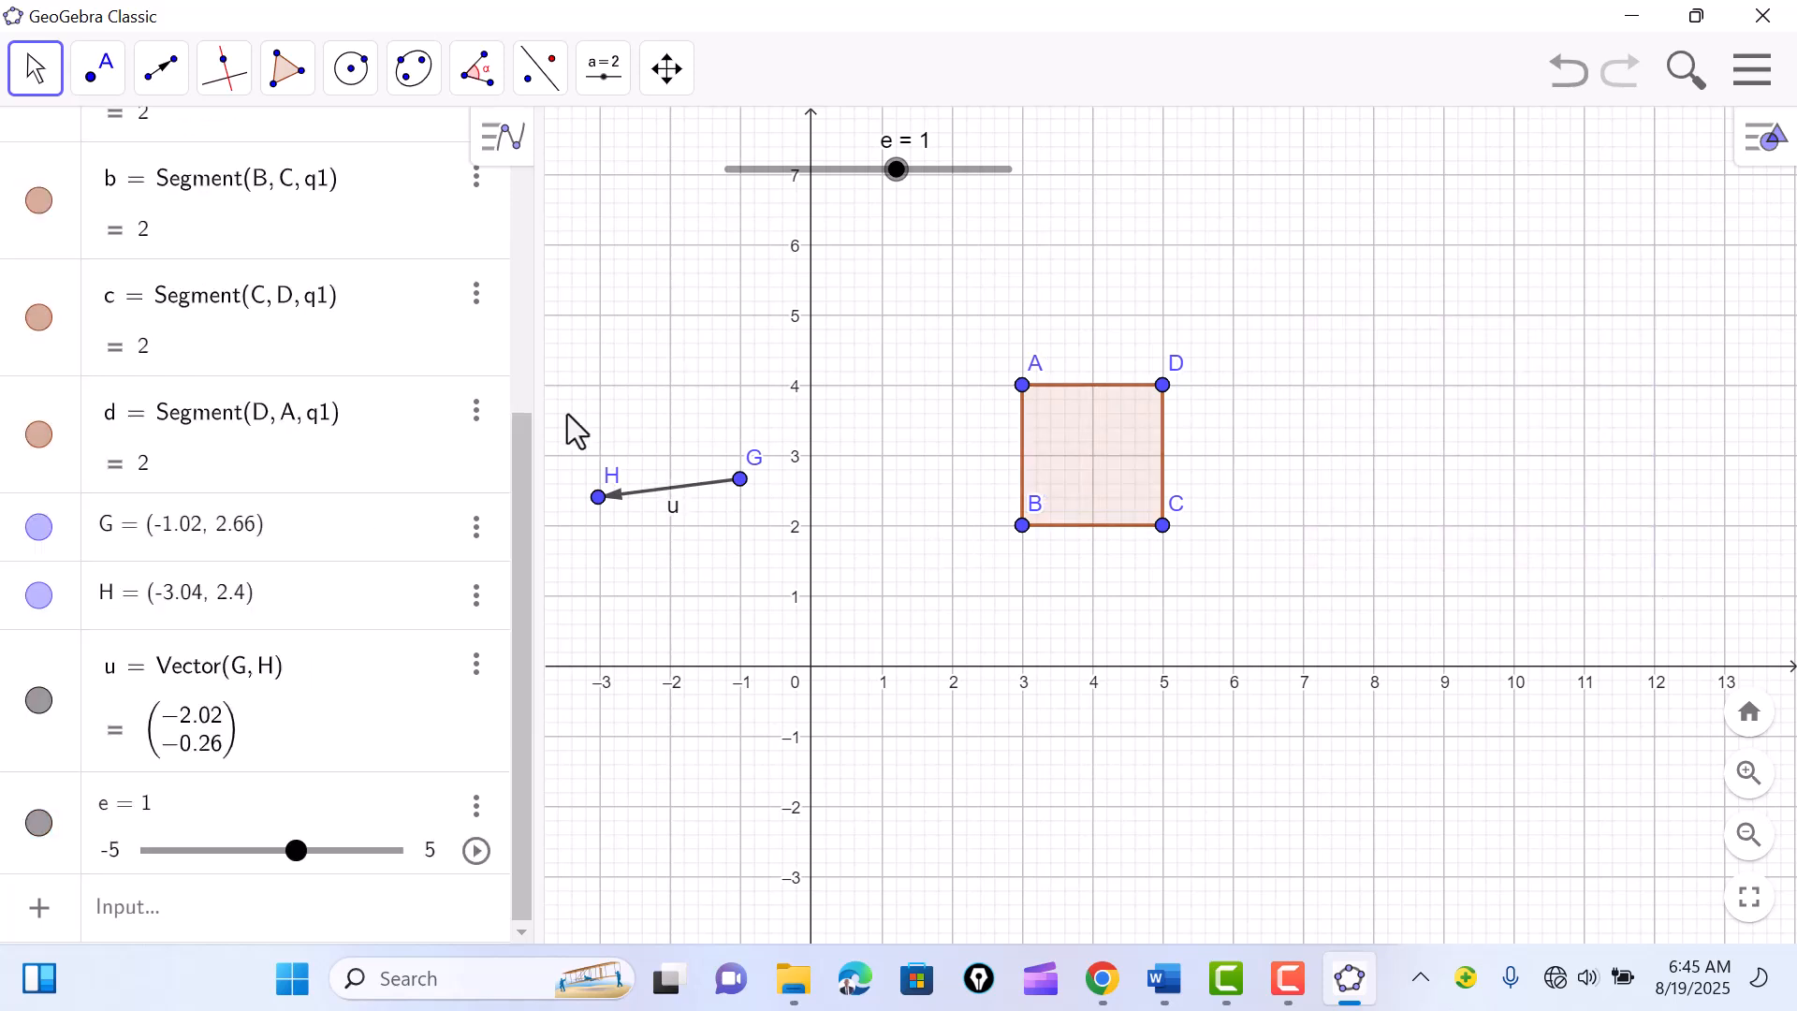
left_click_drag(564, 417, 772, 569)
key("Delete")
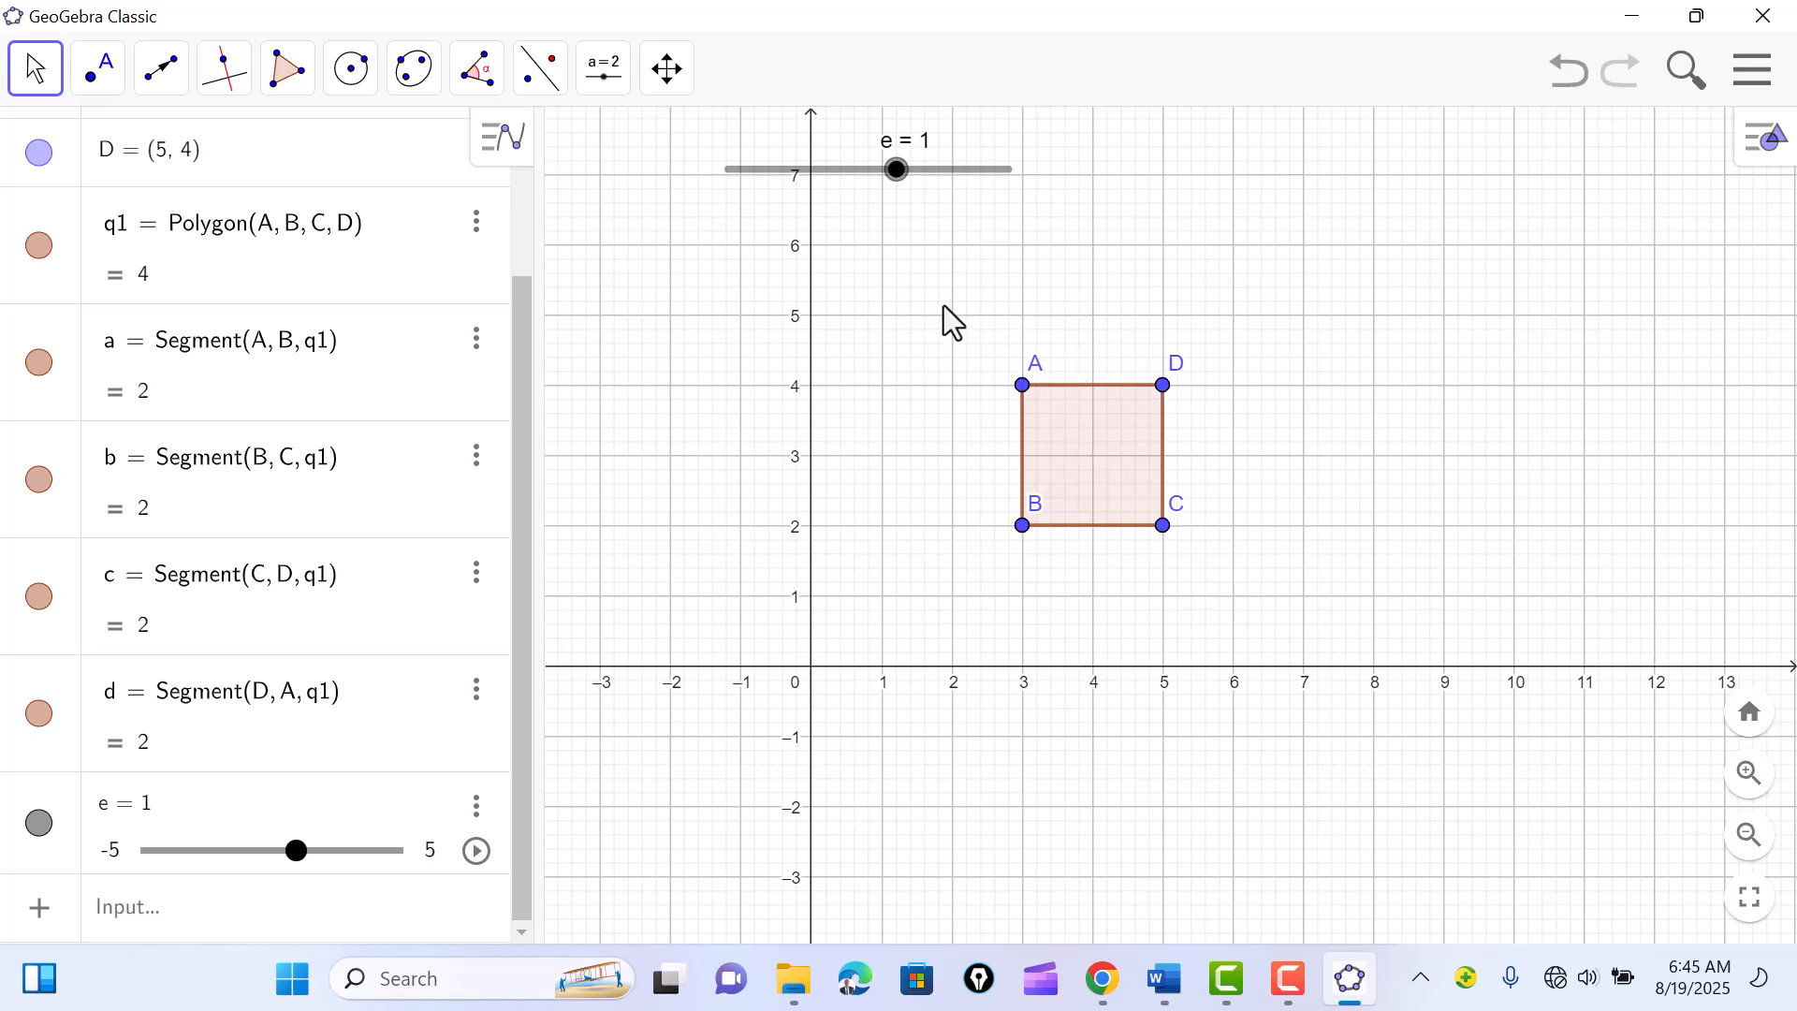
left_click_drag(945, 304, 1232, 569)
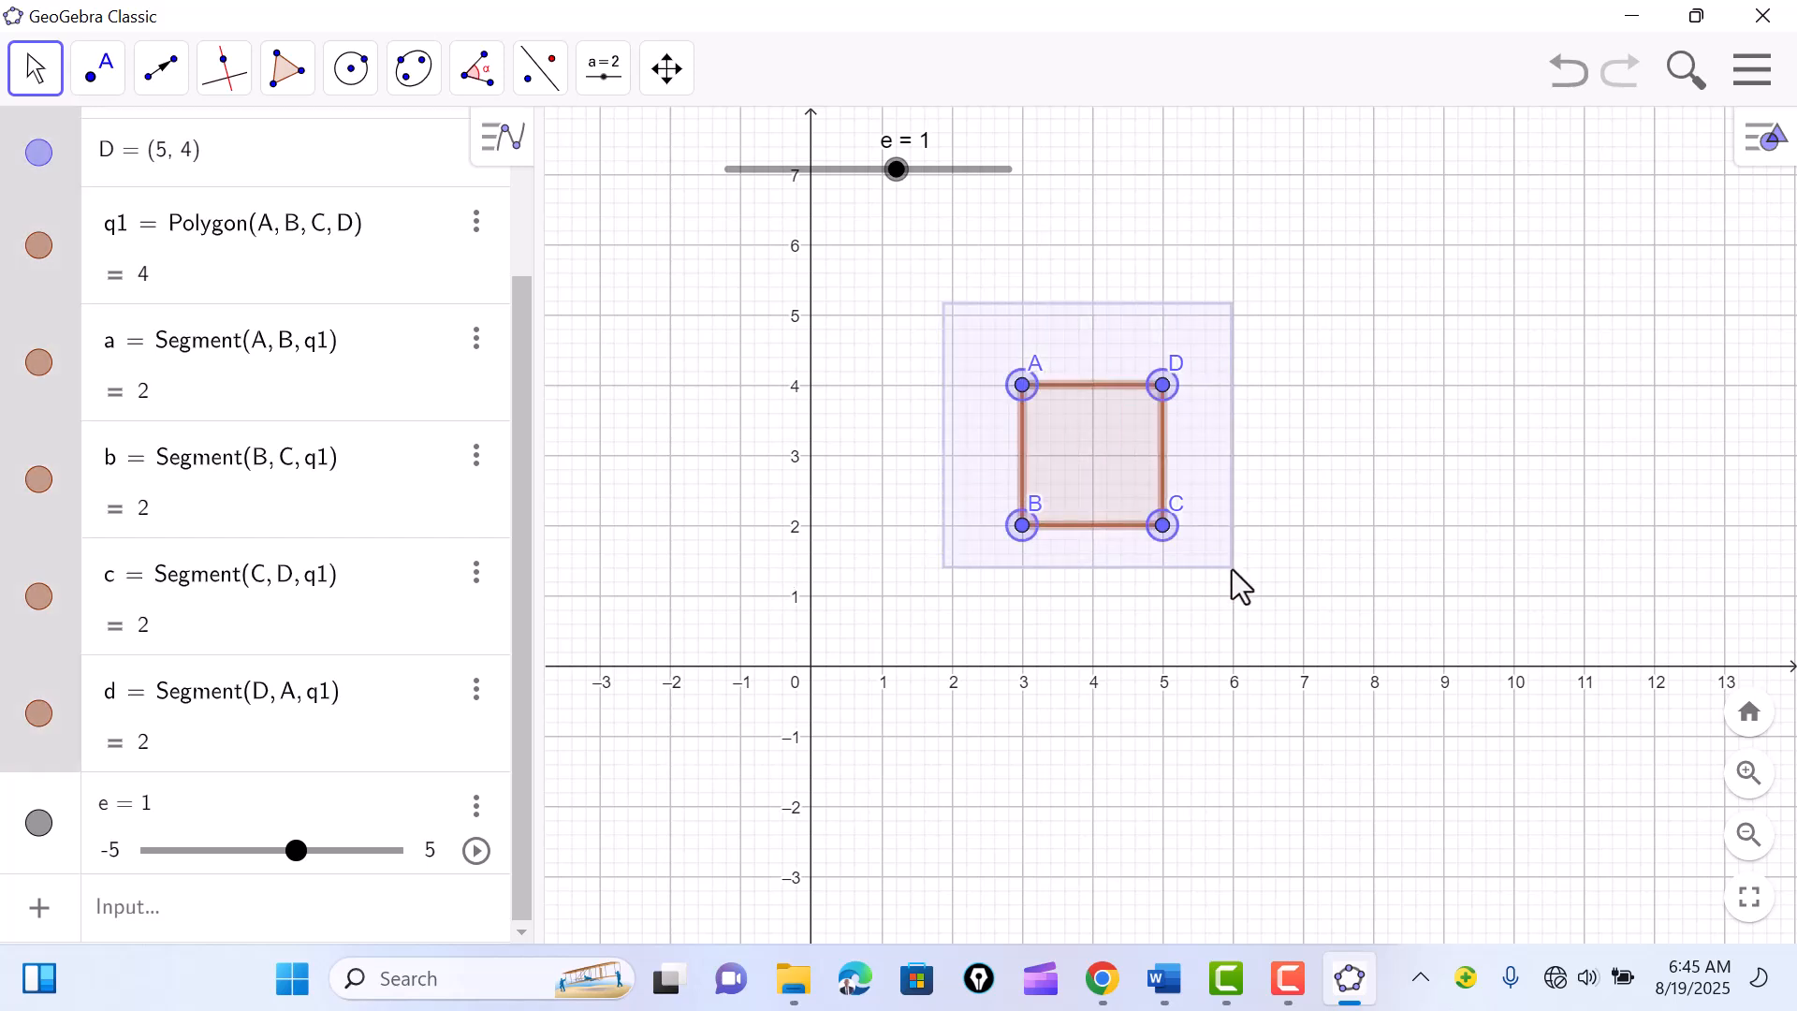
key("Delete")
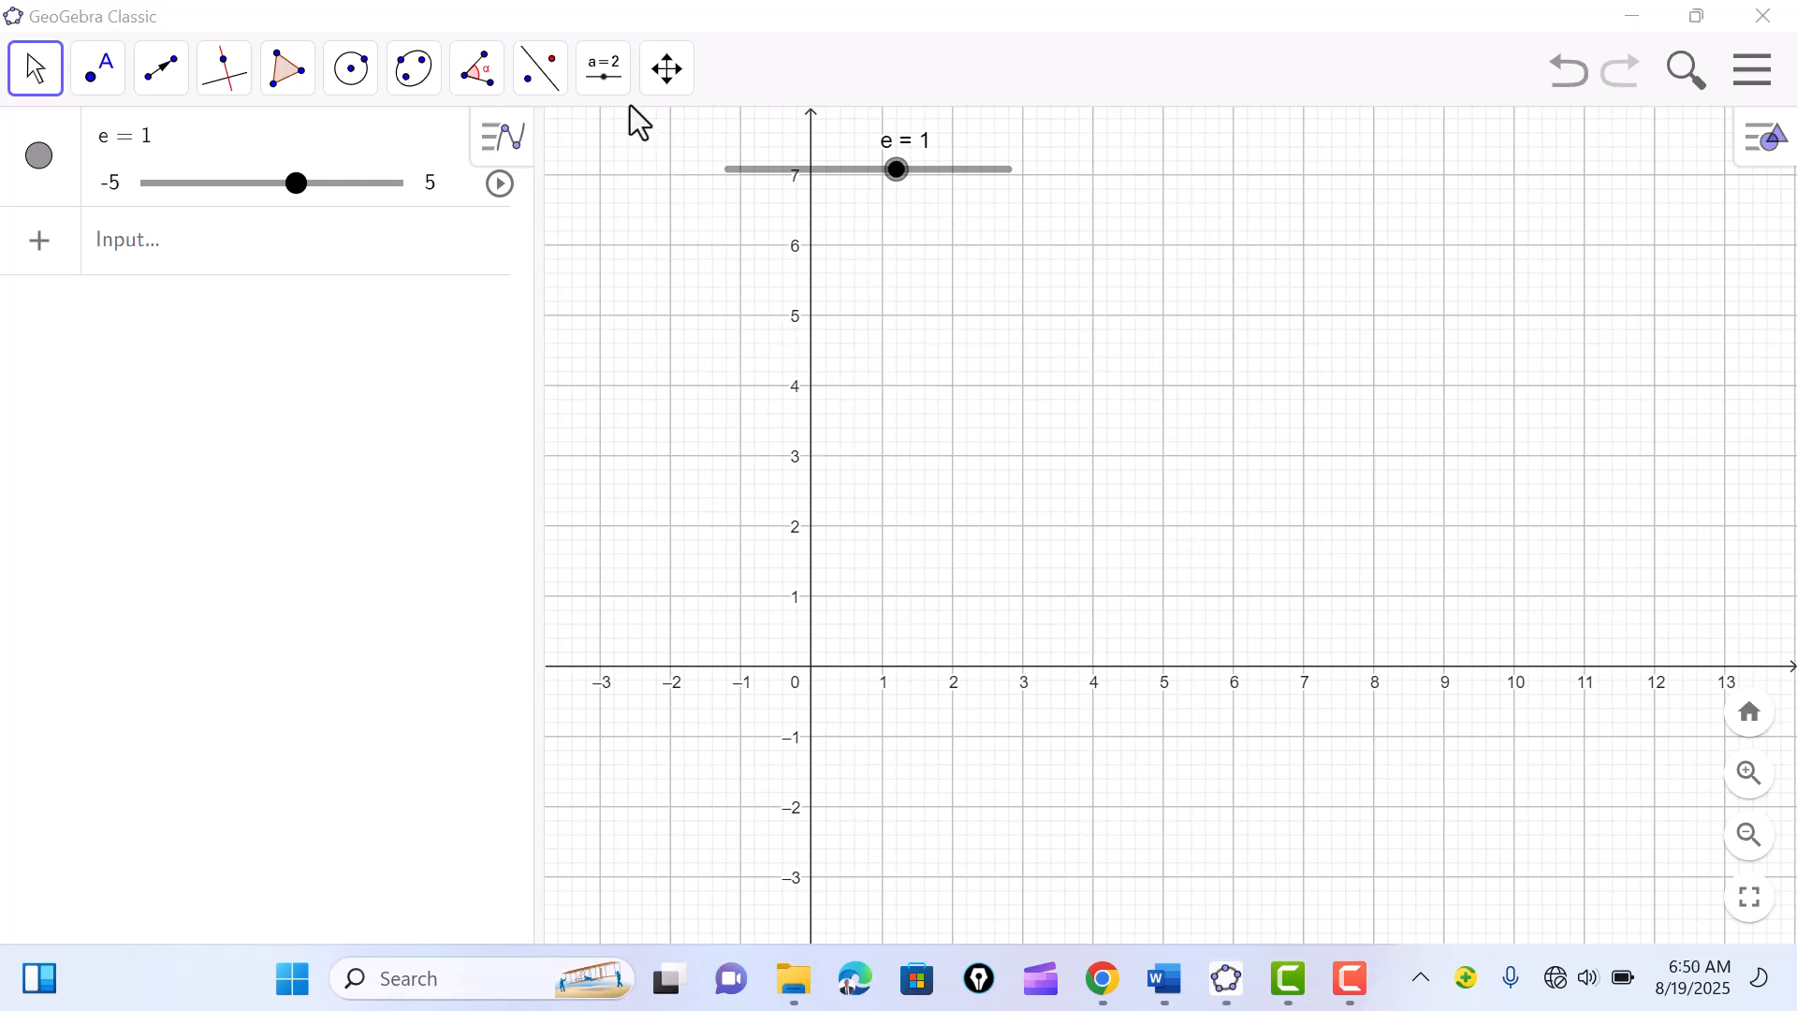
Step: Insert the portrait photo IMG_20241031_094758_194 - Copy from the Pictures folder as an image
left_click(609, 94)
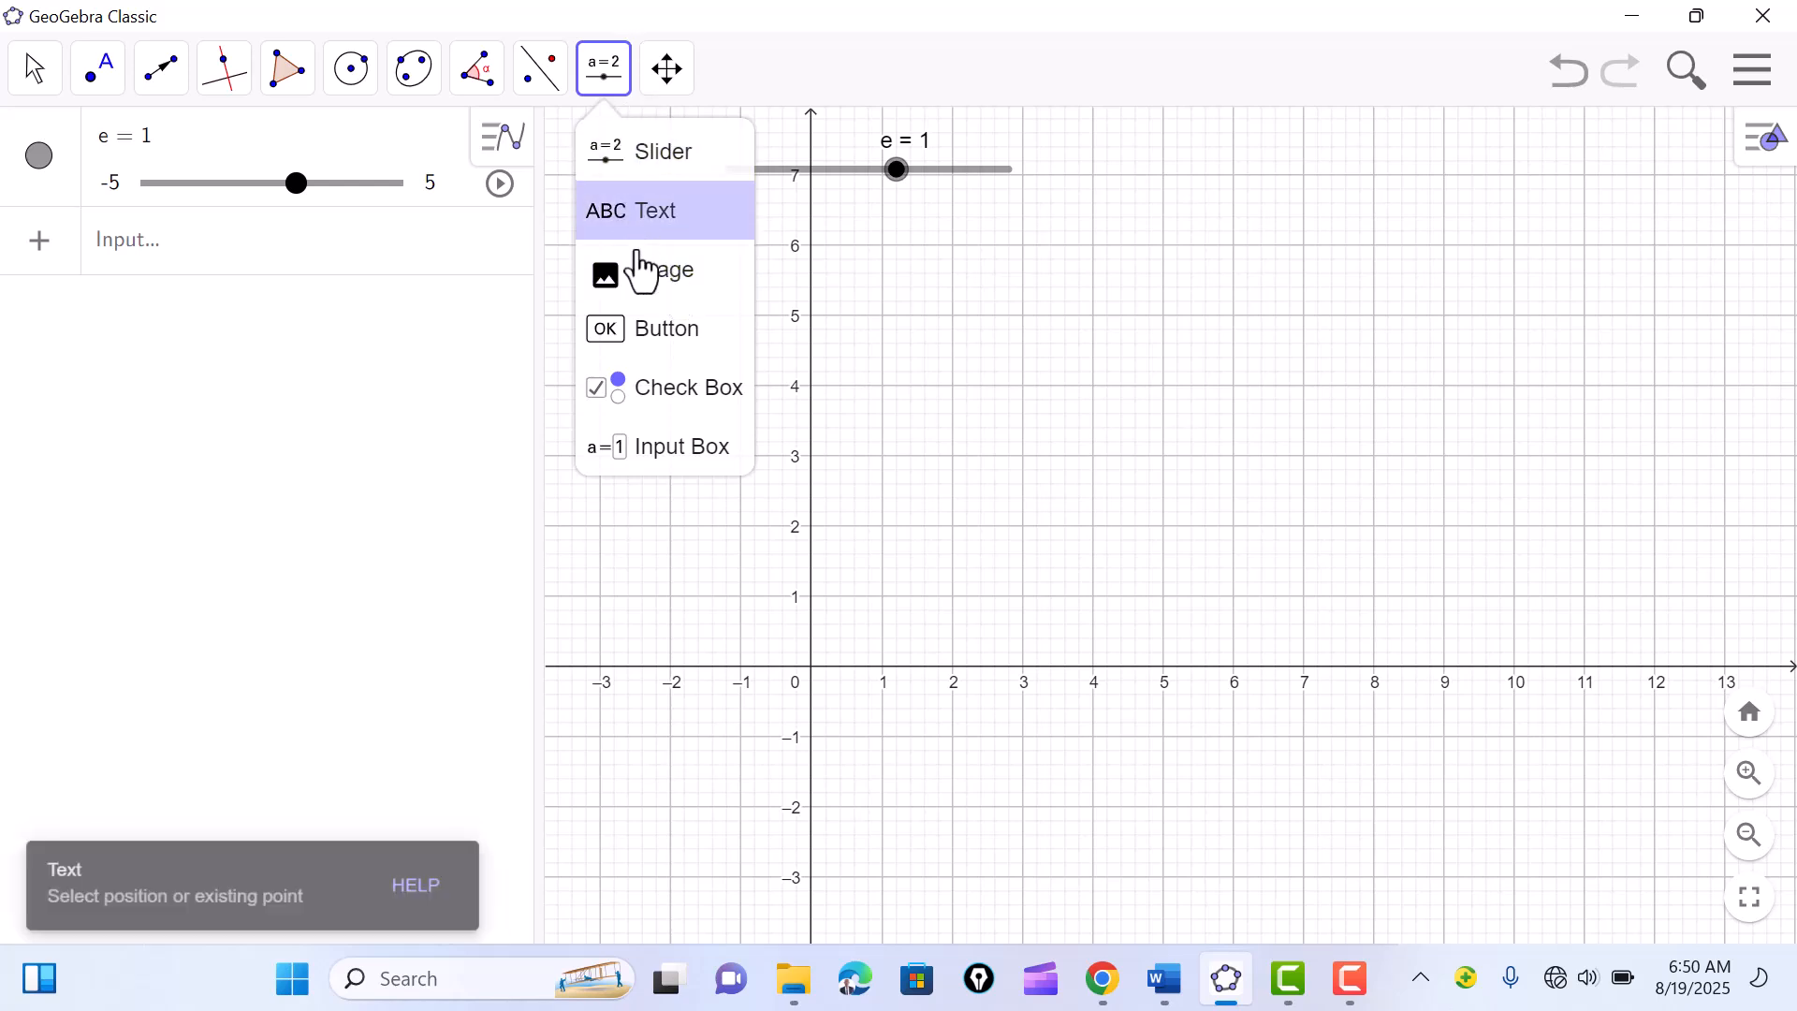
left_click(644, 277)
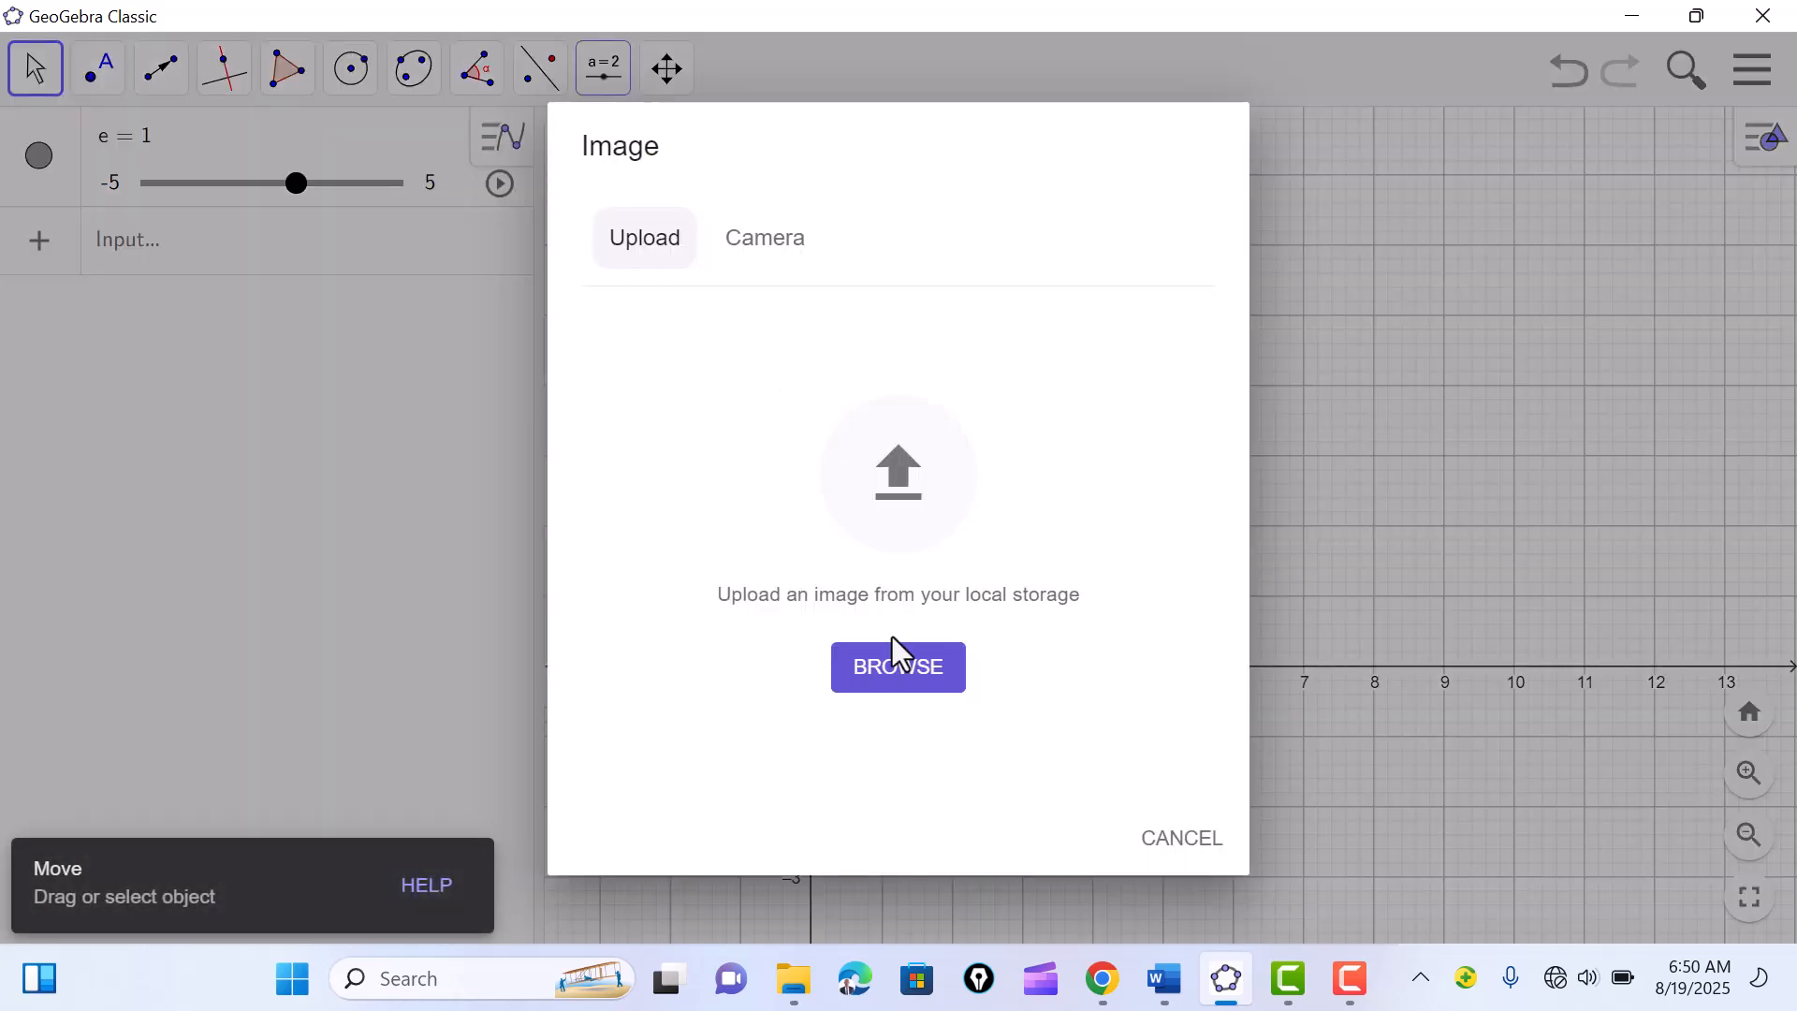
left_click(900, 670)
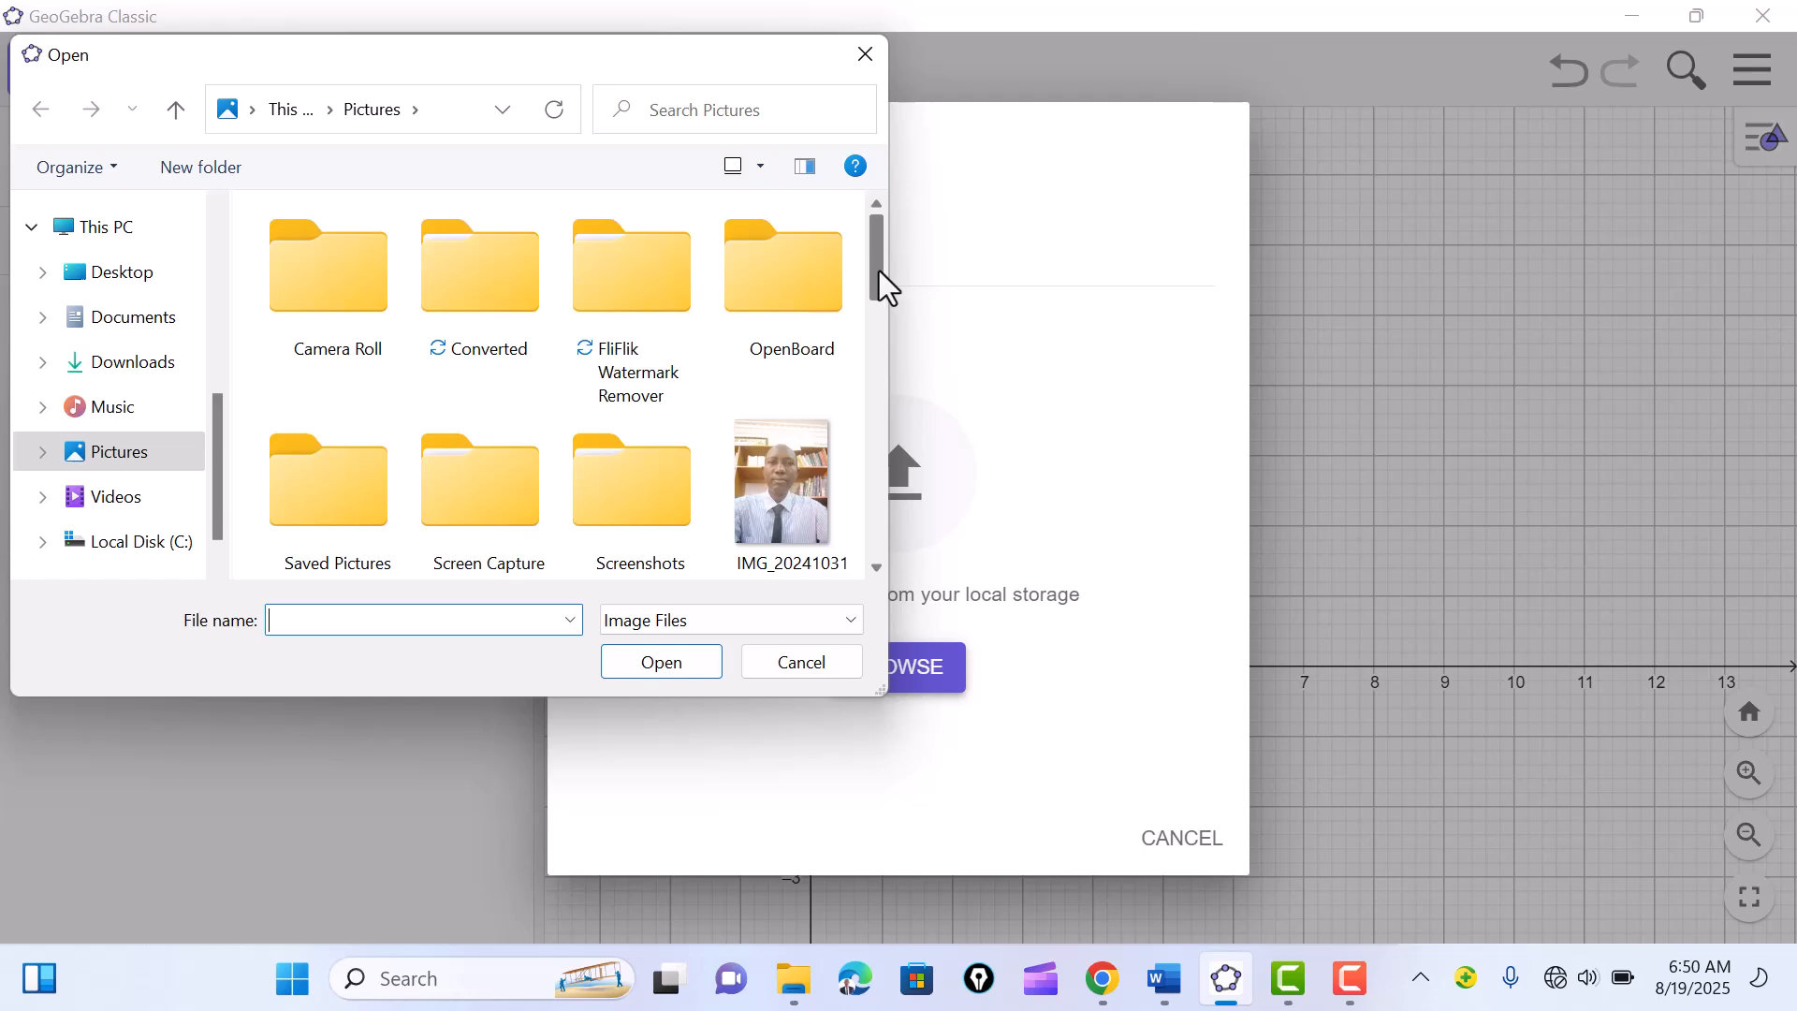
left_click_drag(879, 271, 874, 314)
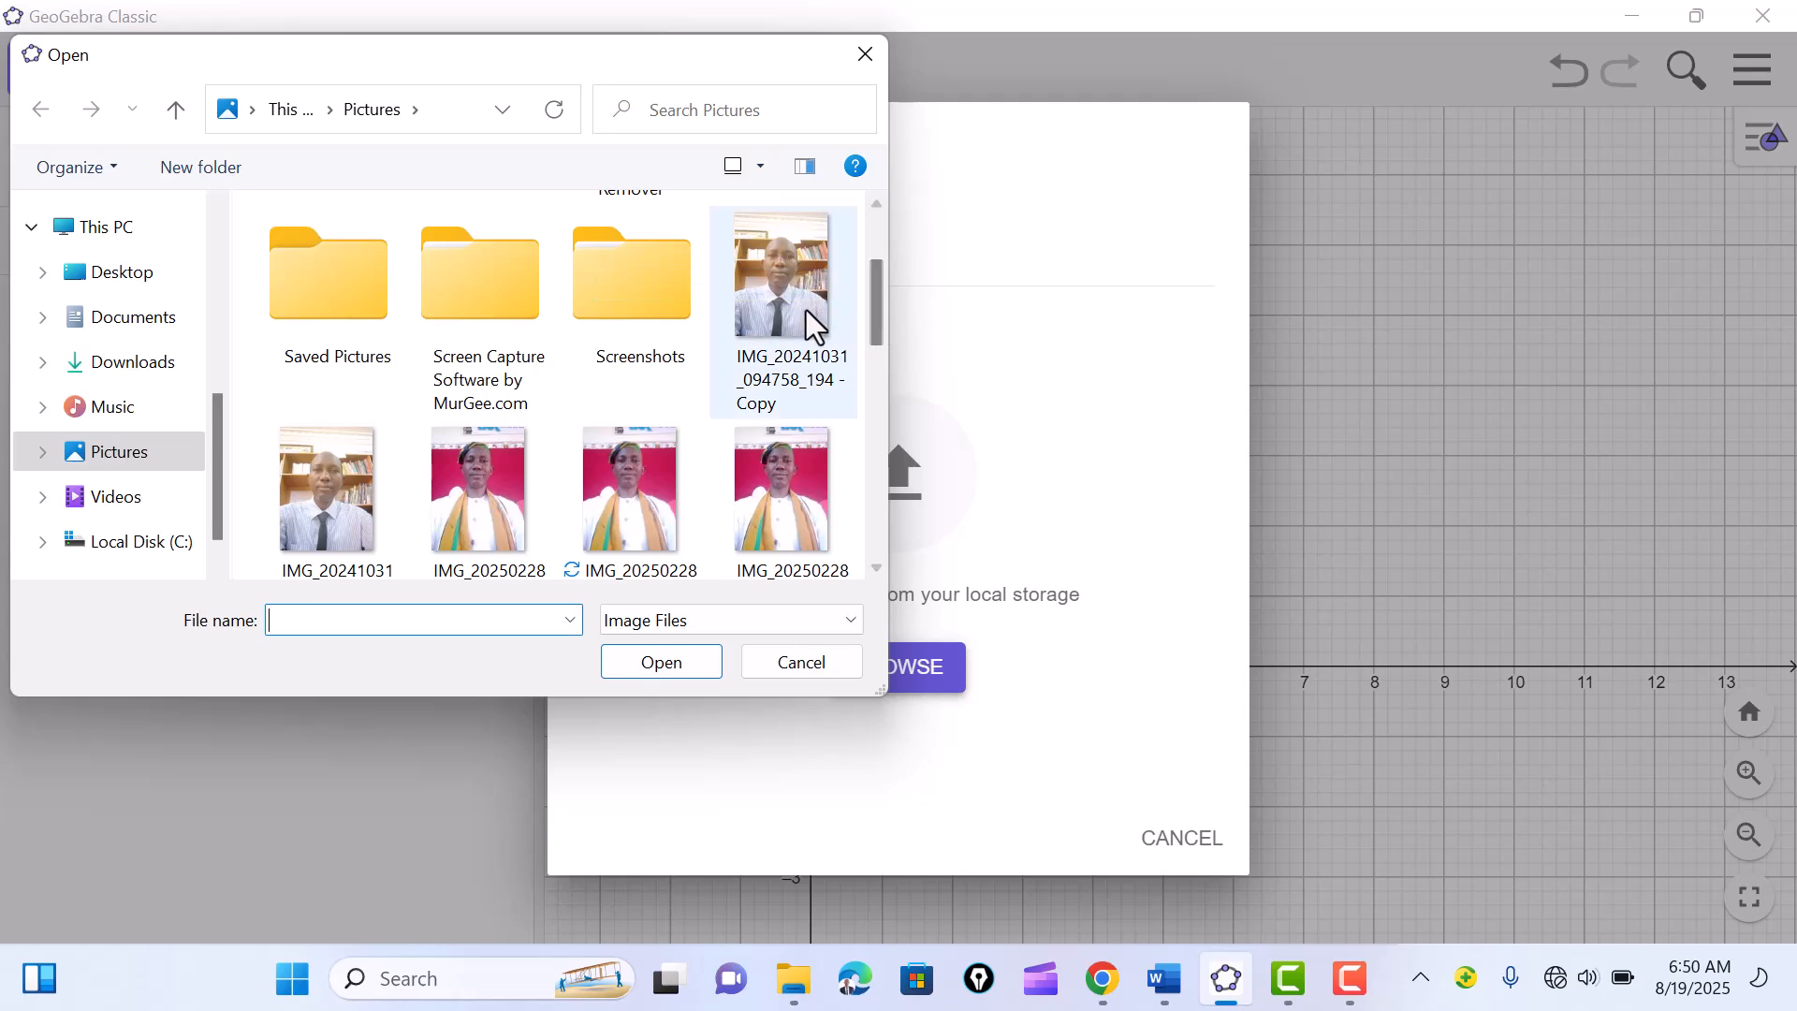
left_click(806, 314)
left_click(663, 670)
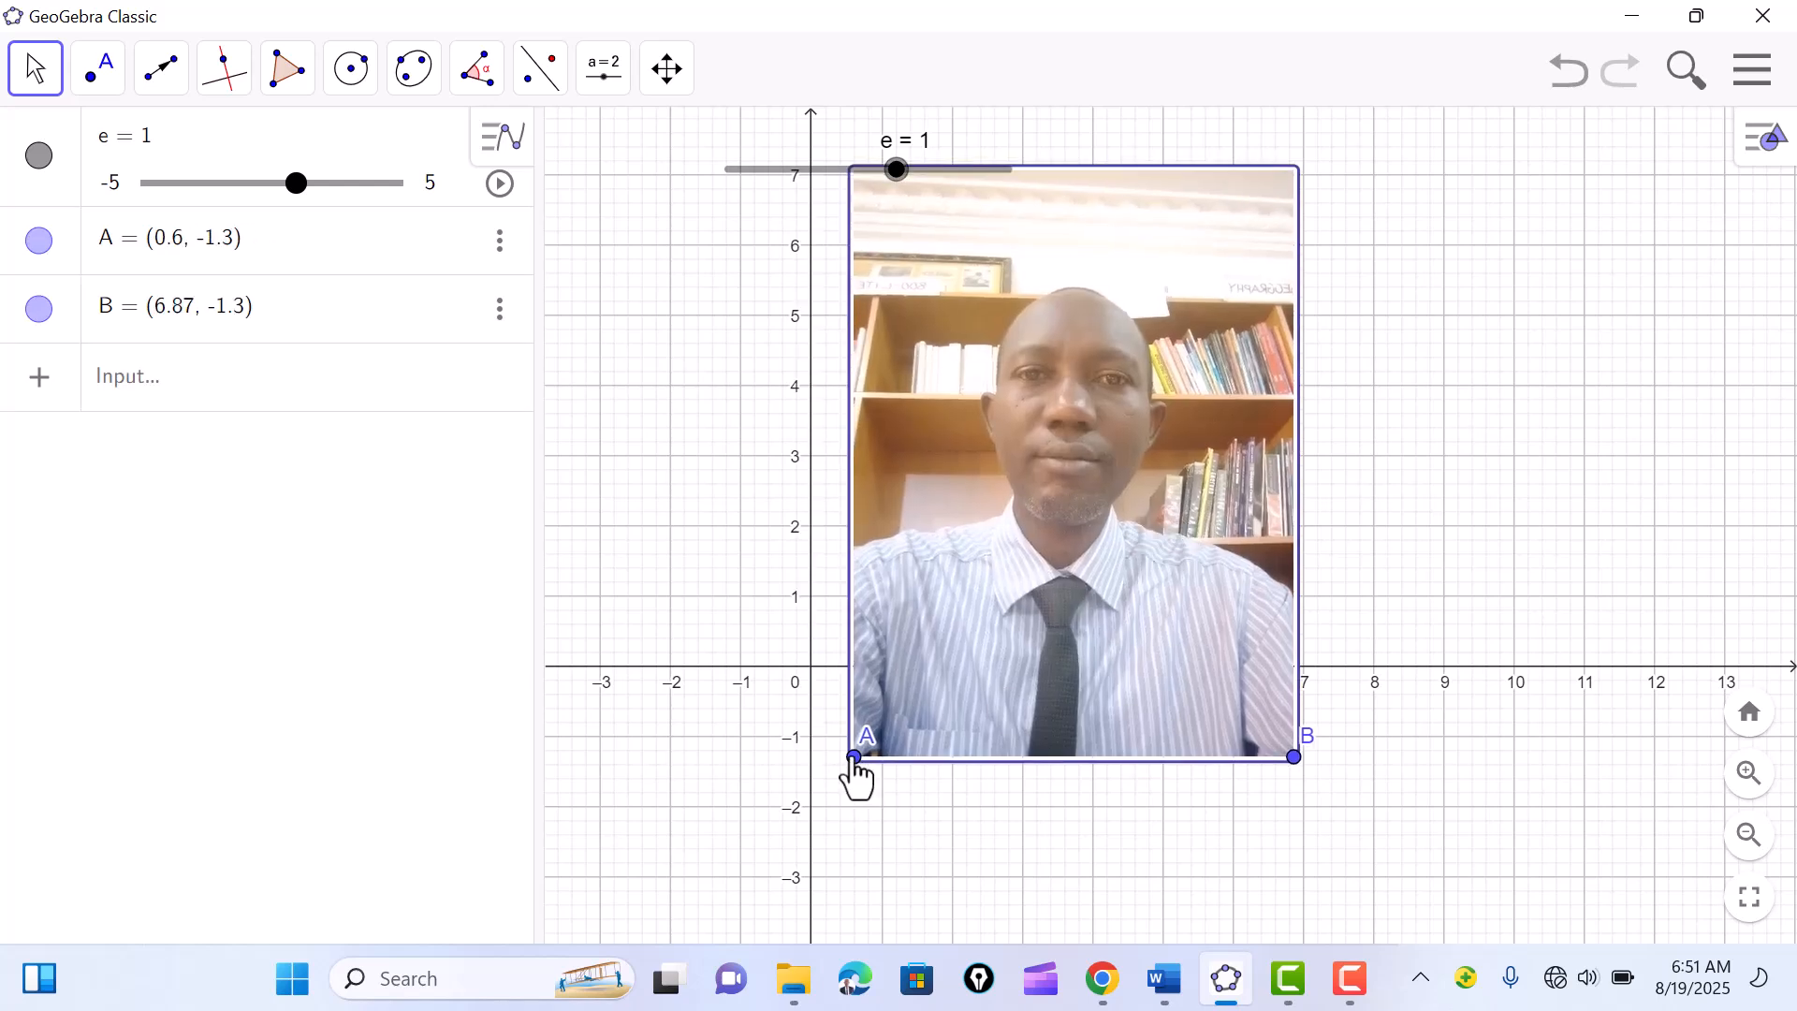
Step: Shrink and straighten the image so its lower corners sit at A (0, 0) and B (3, 0), with both labels below the x-axis
left_click_drag(854, 756, 1087, 735)
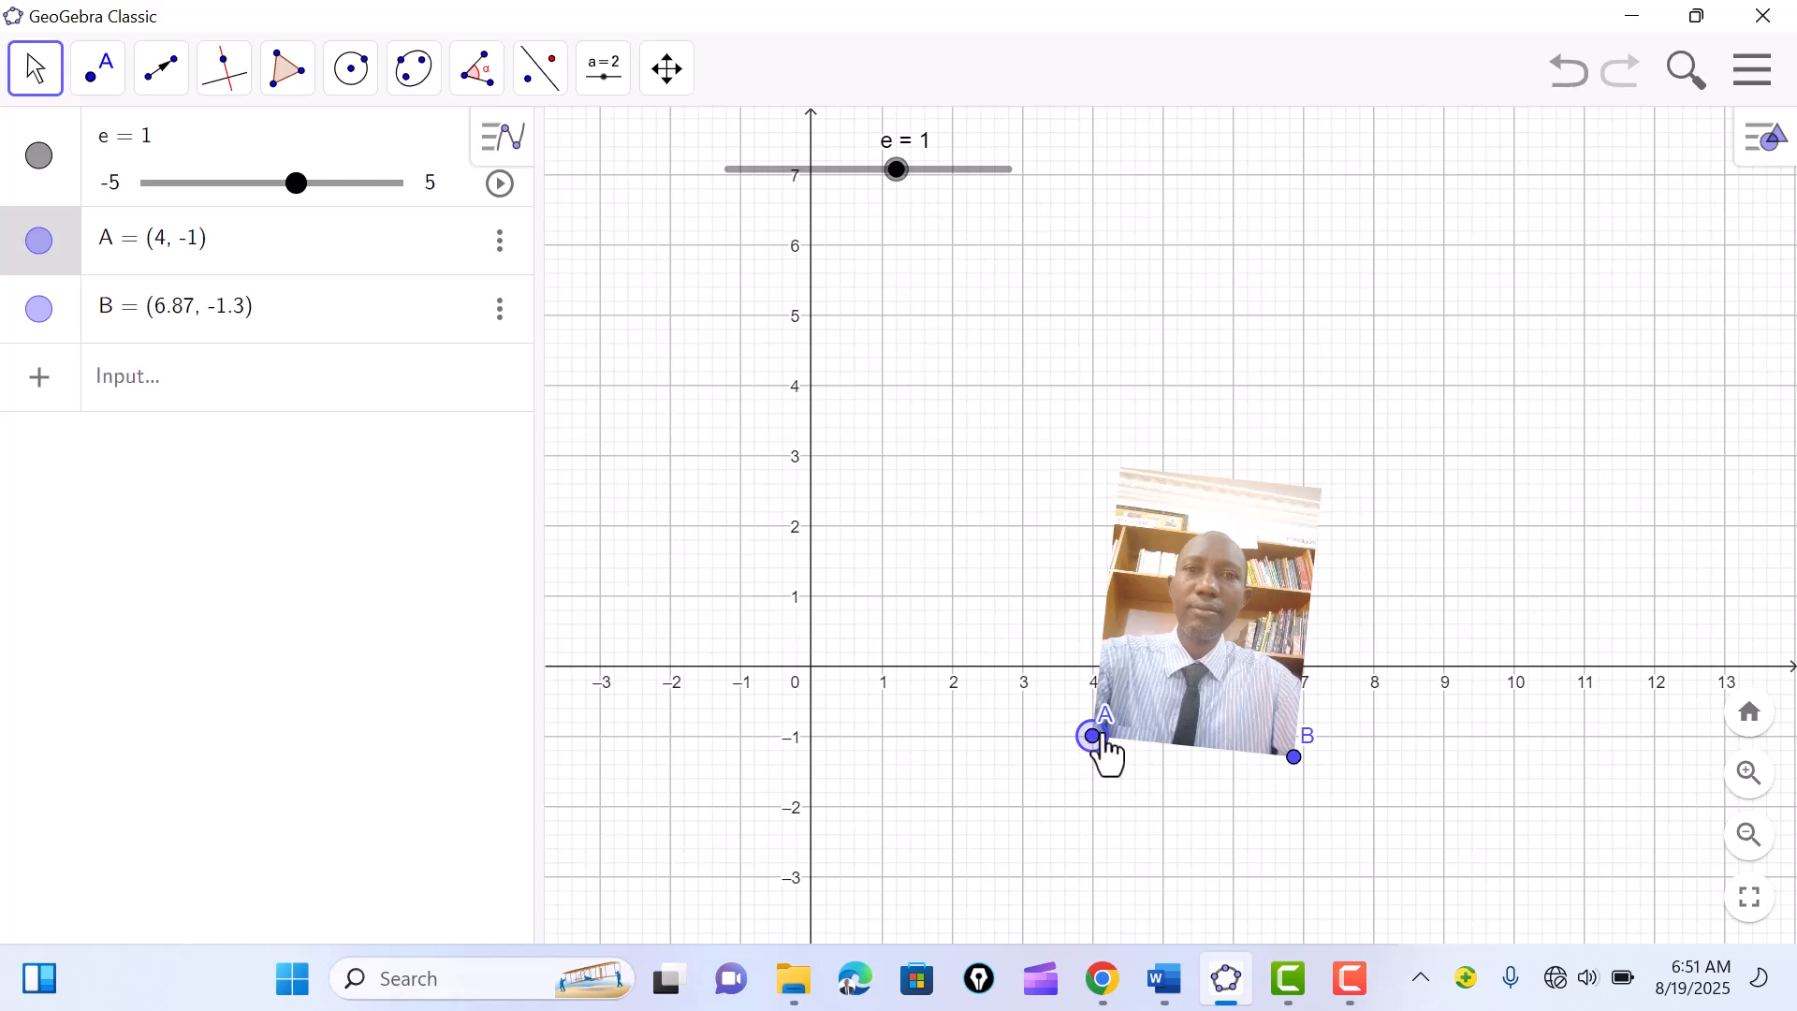
left_click(1219, 670)
left_click_drag(1219, 669, 1054, 531)
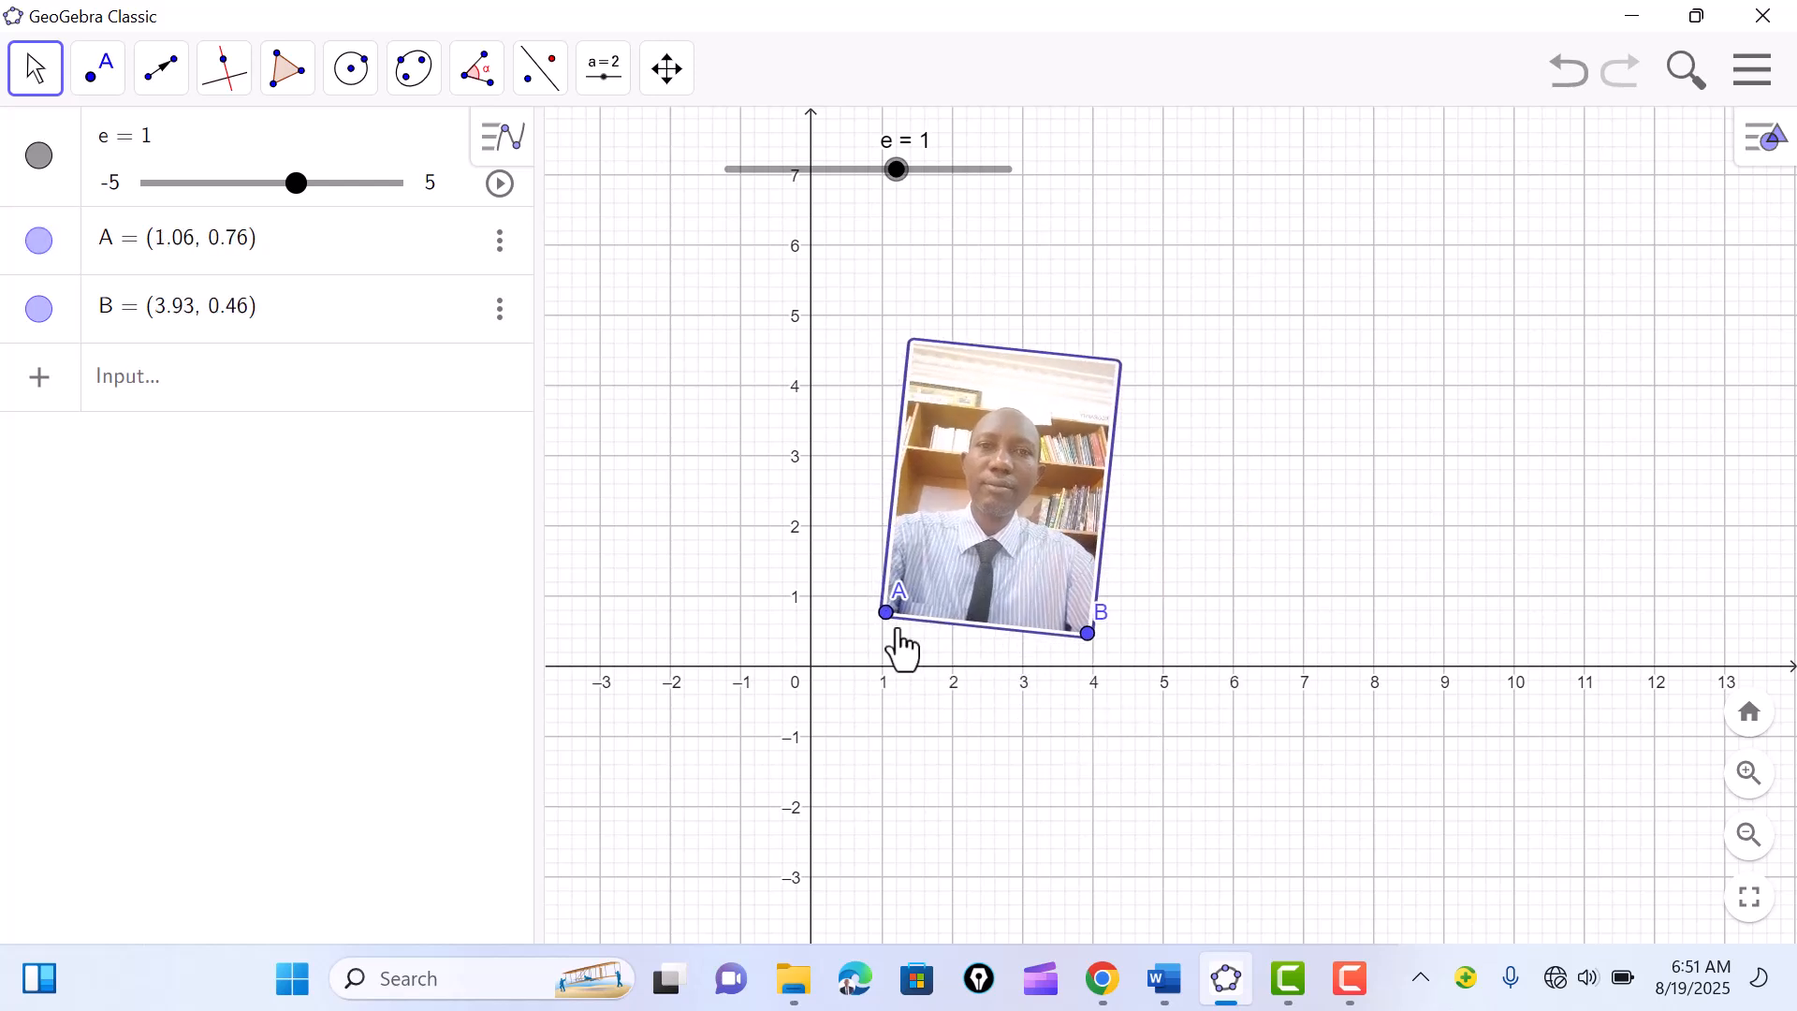
left_click_drag(983, 593, 1023, 667)
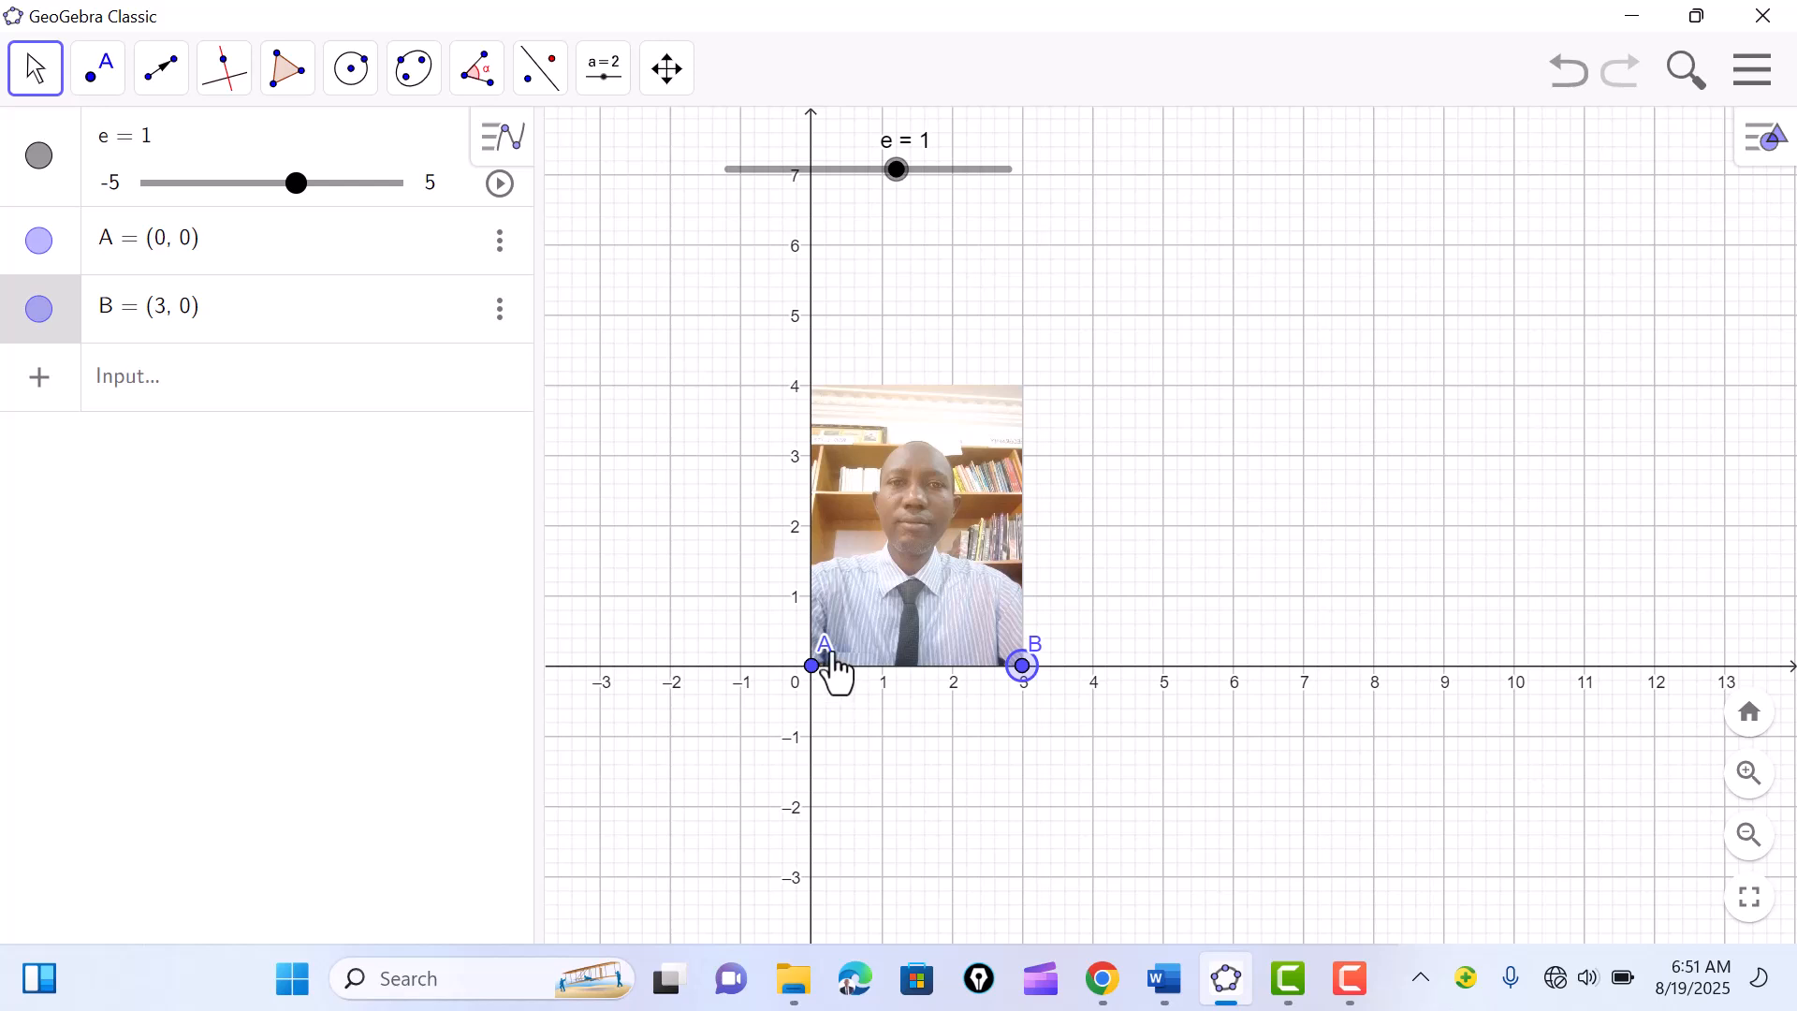
left_click_drag(829, 650, 829, 690)
left_click_drag(1037, 664, 1046, 702)
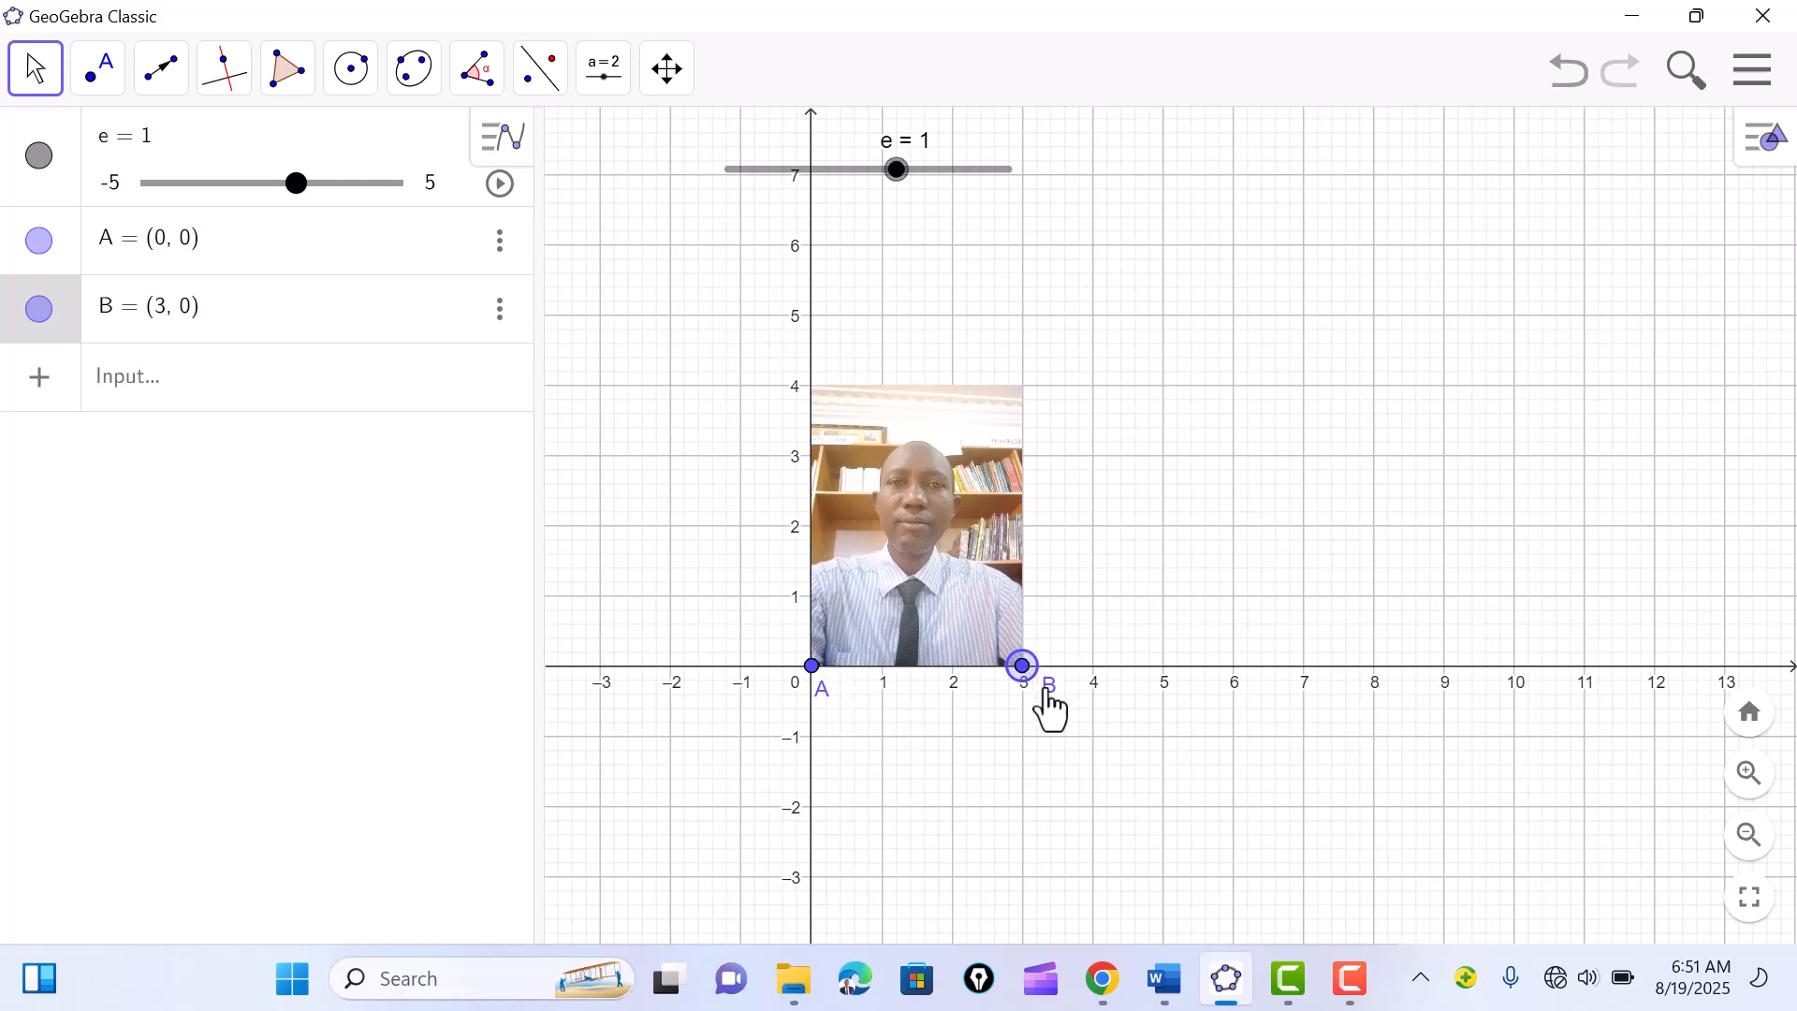
left_click(1107, 702)
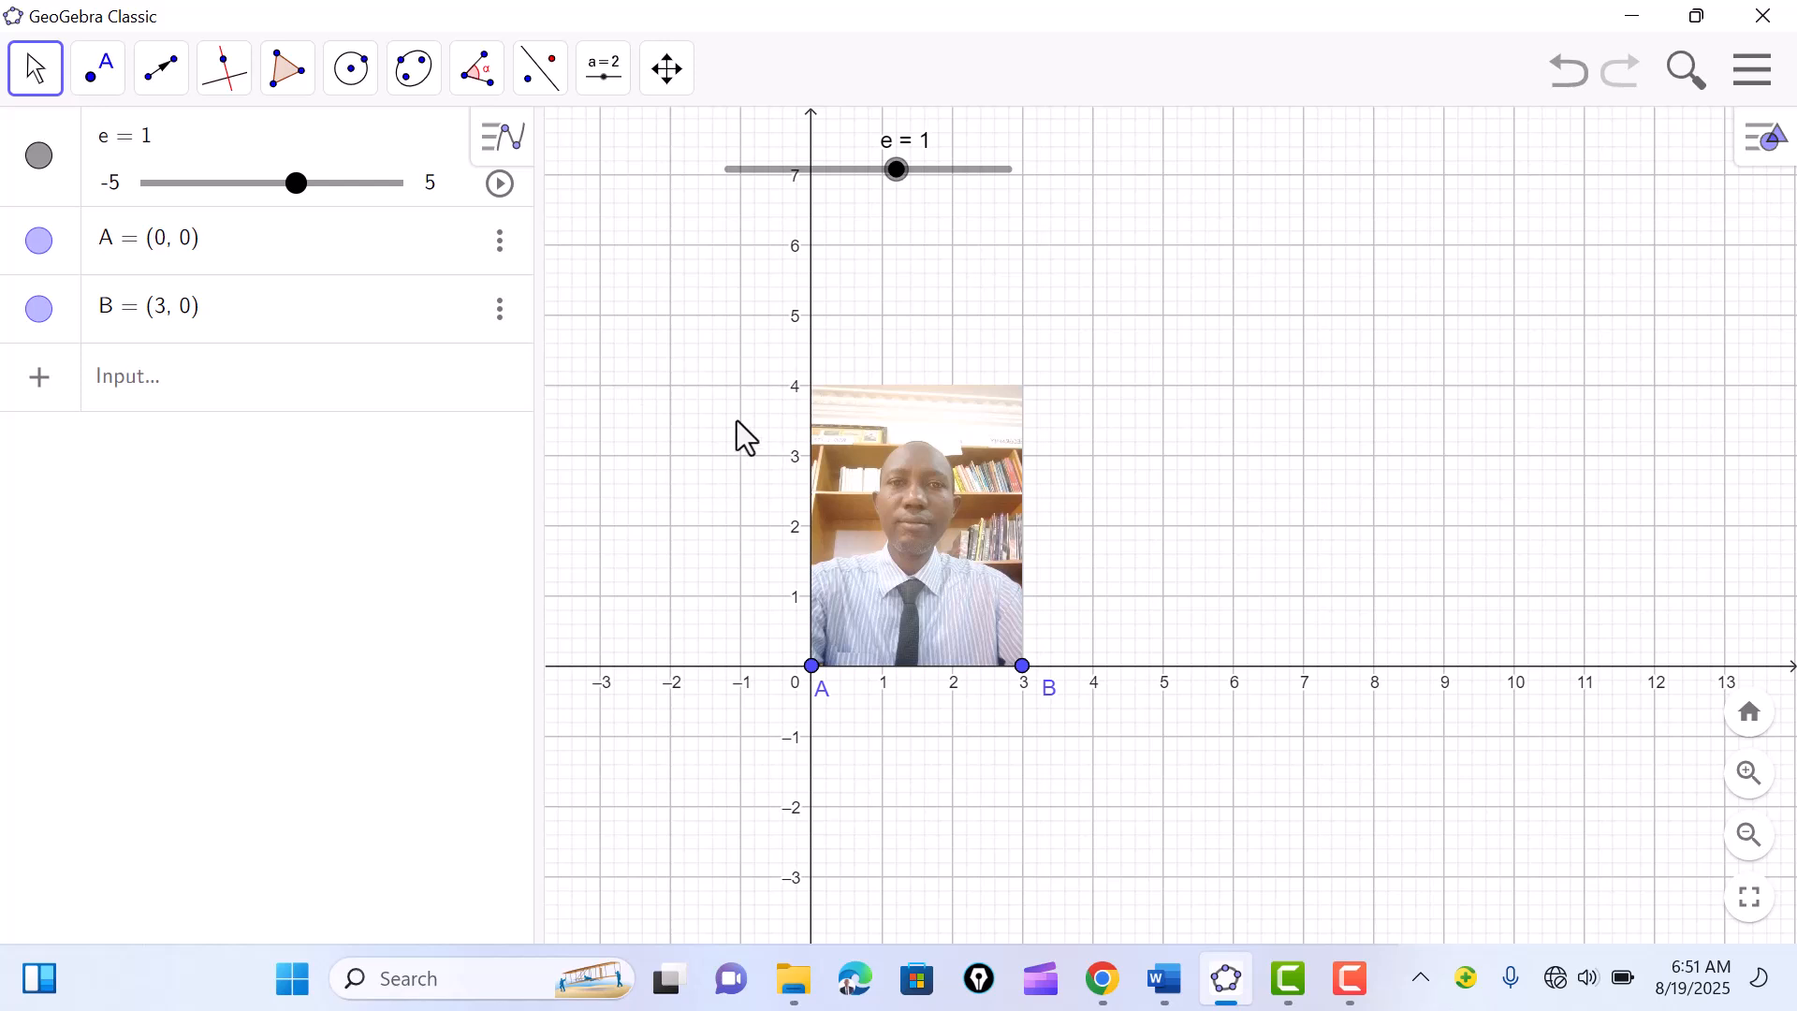
Step: Draw a vertical segment beside the image from (5, 5) to (5, -1)
left_click(167, 84)
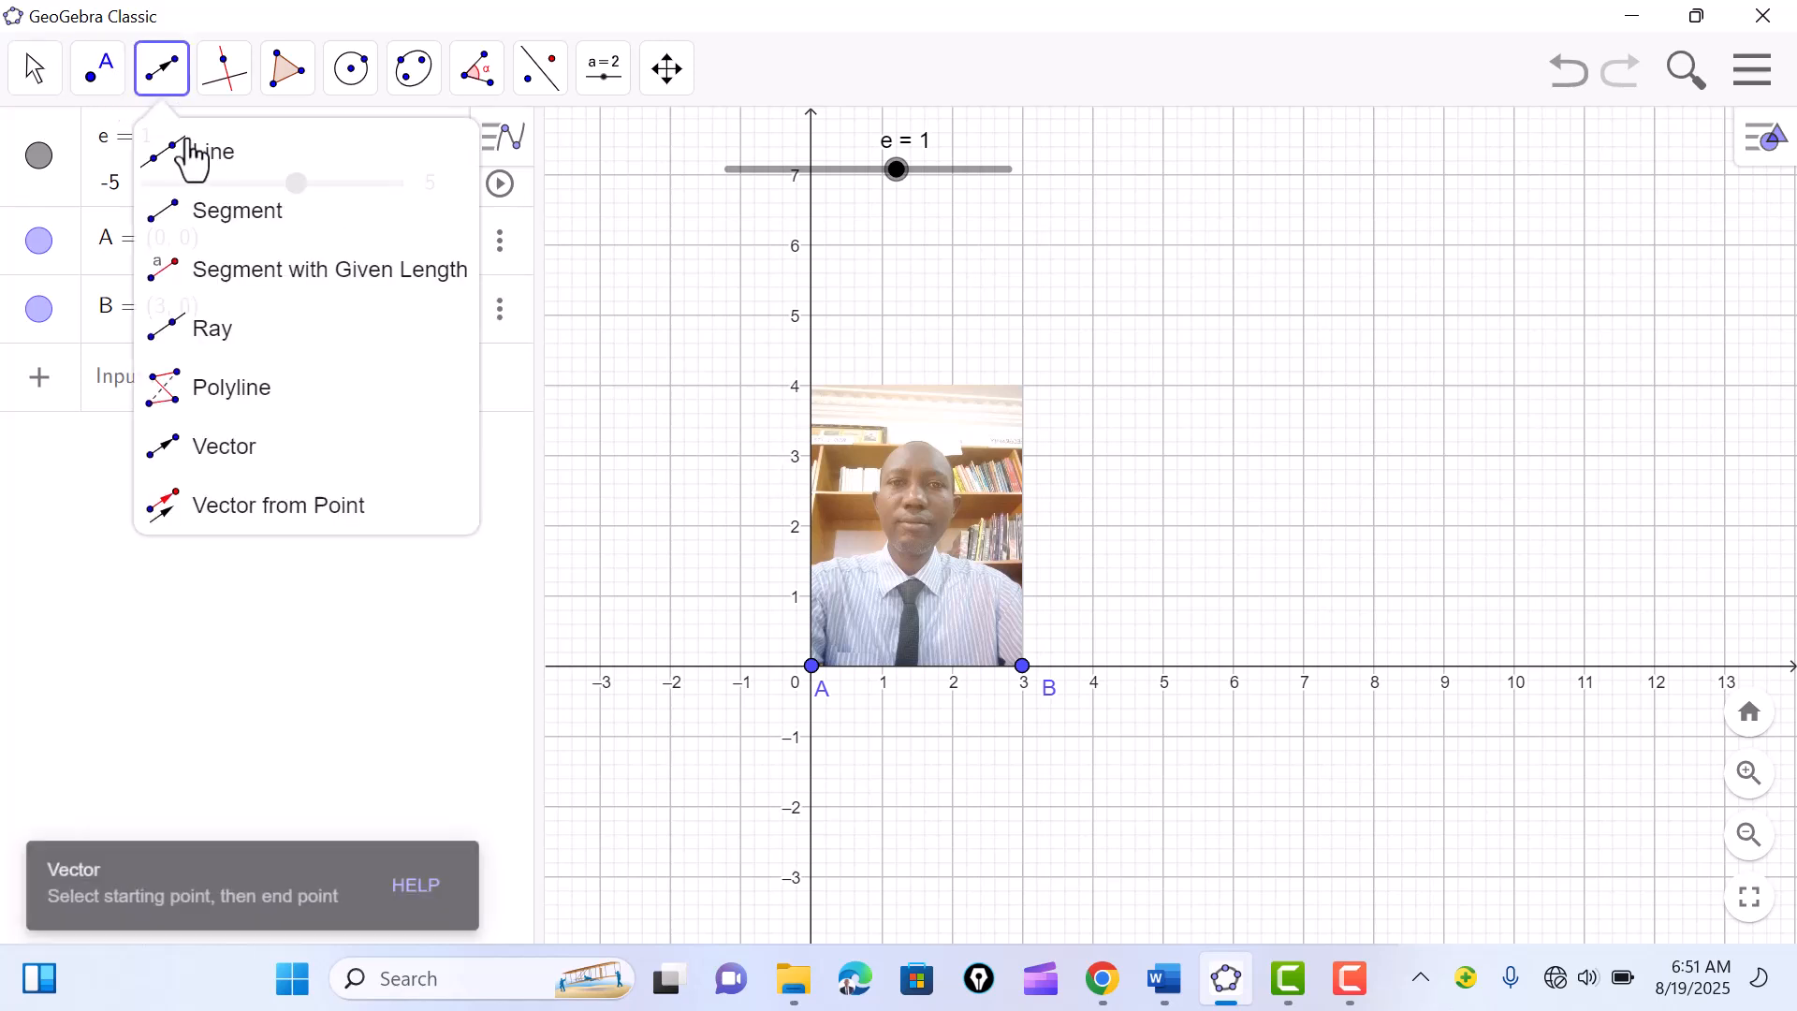
left_click(209, 214)
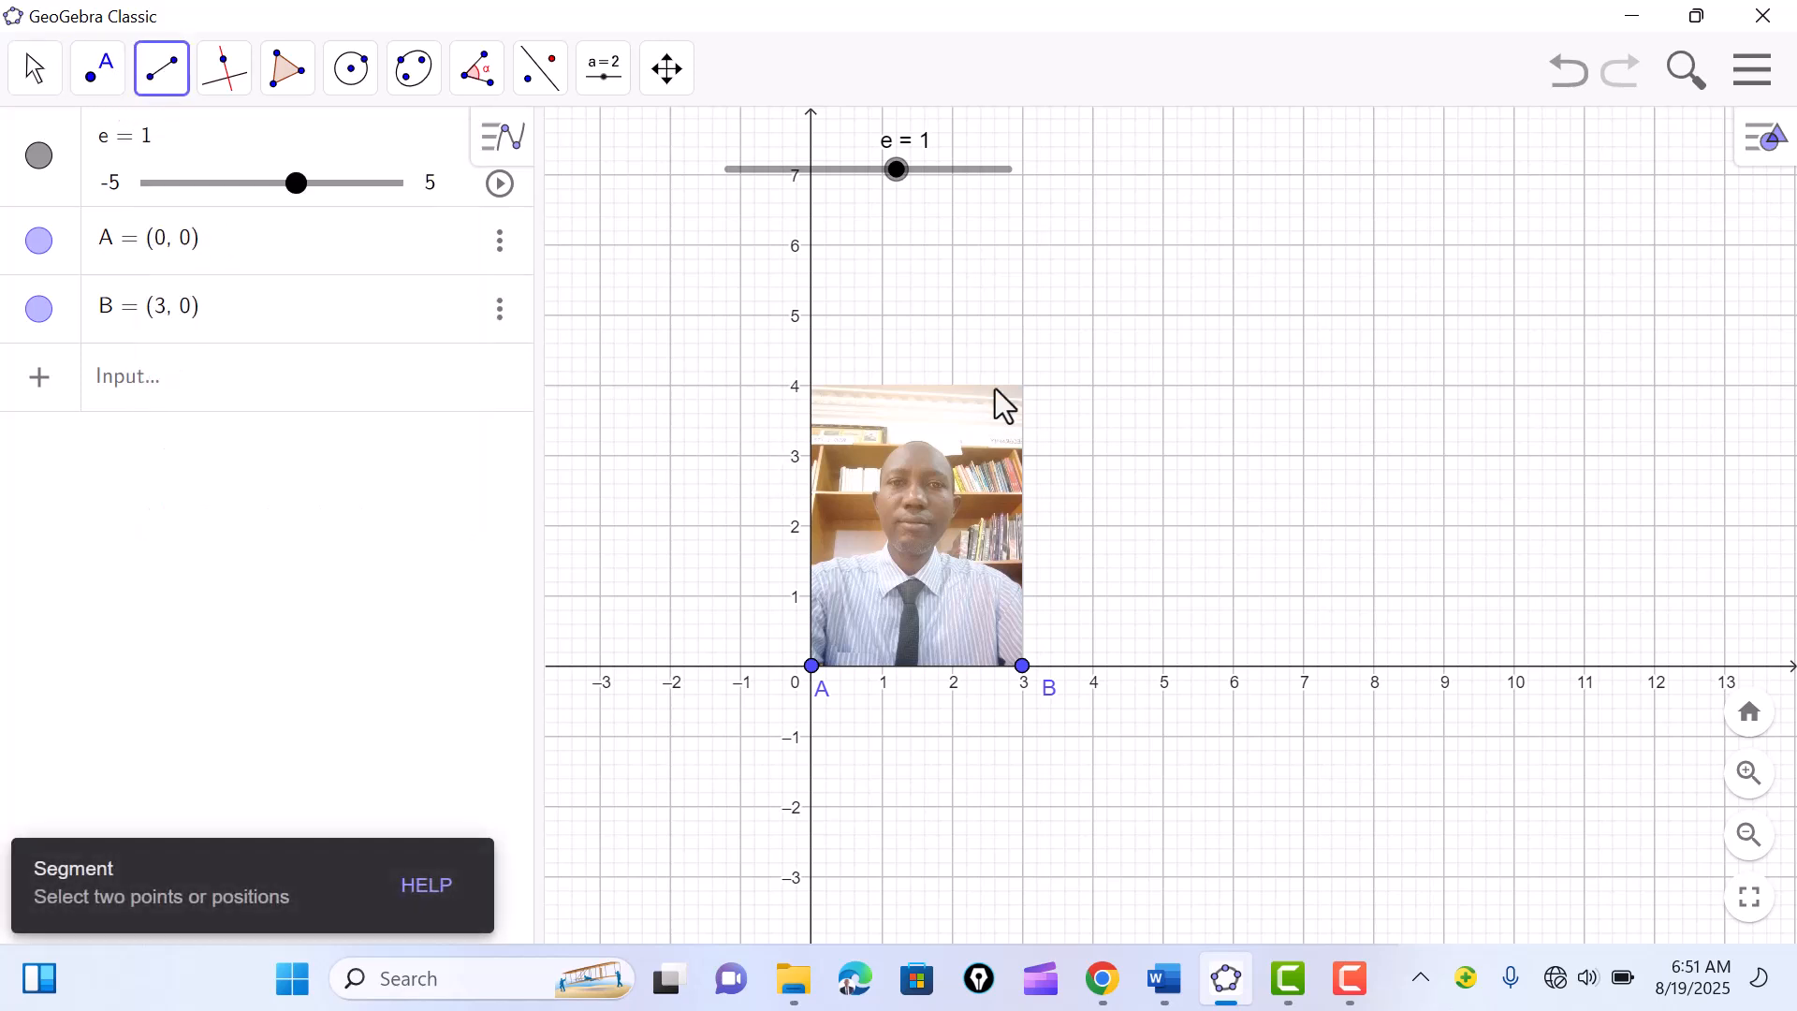
left_click(1163, 317)
left_click(1164, 737)
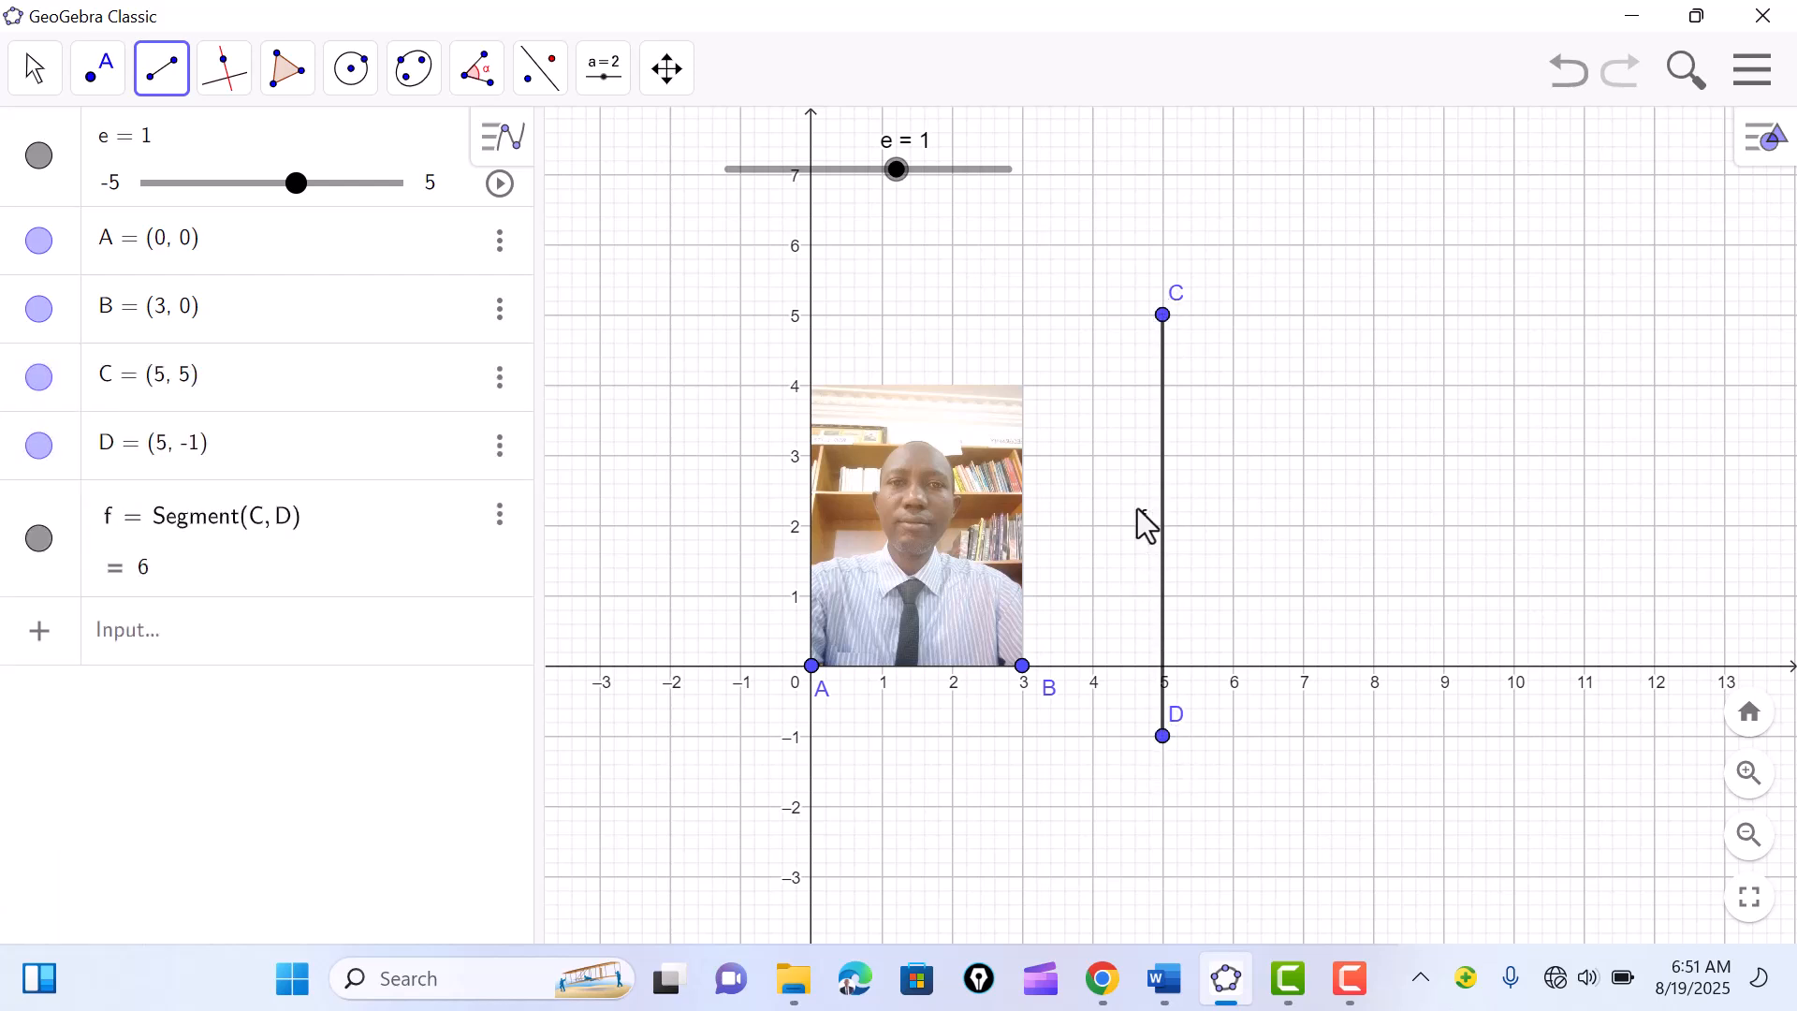
left_click(35, 70)
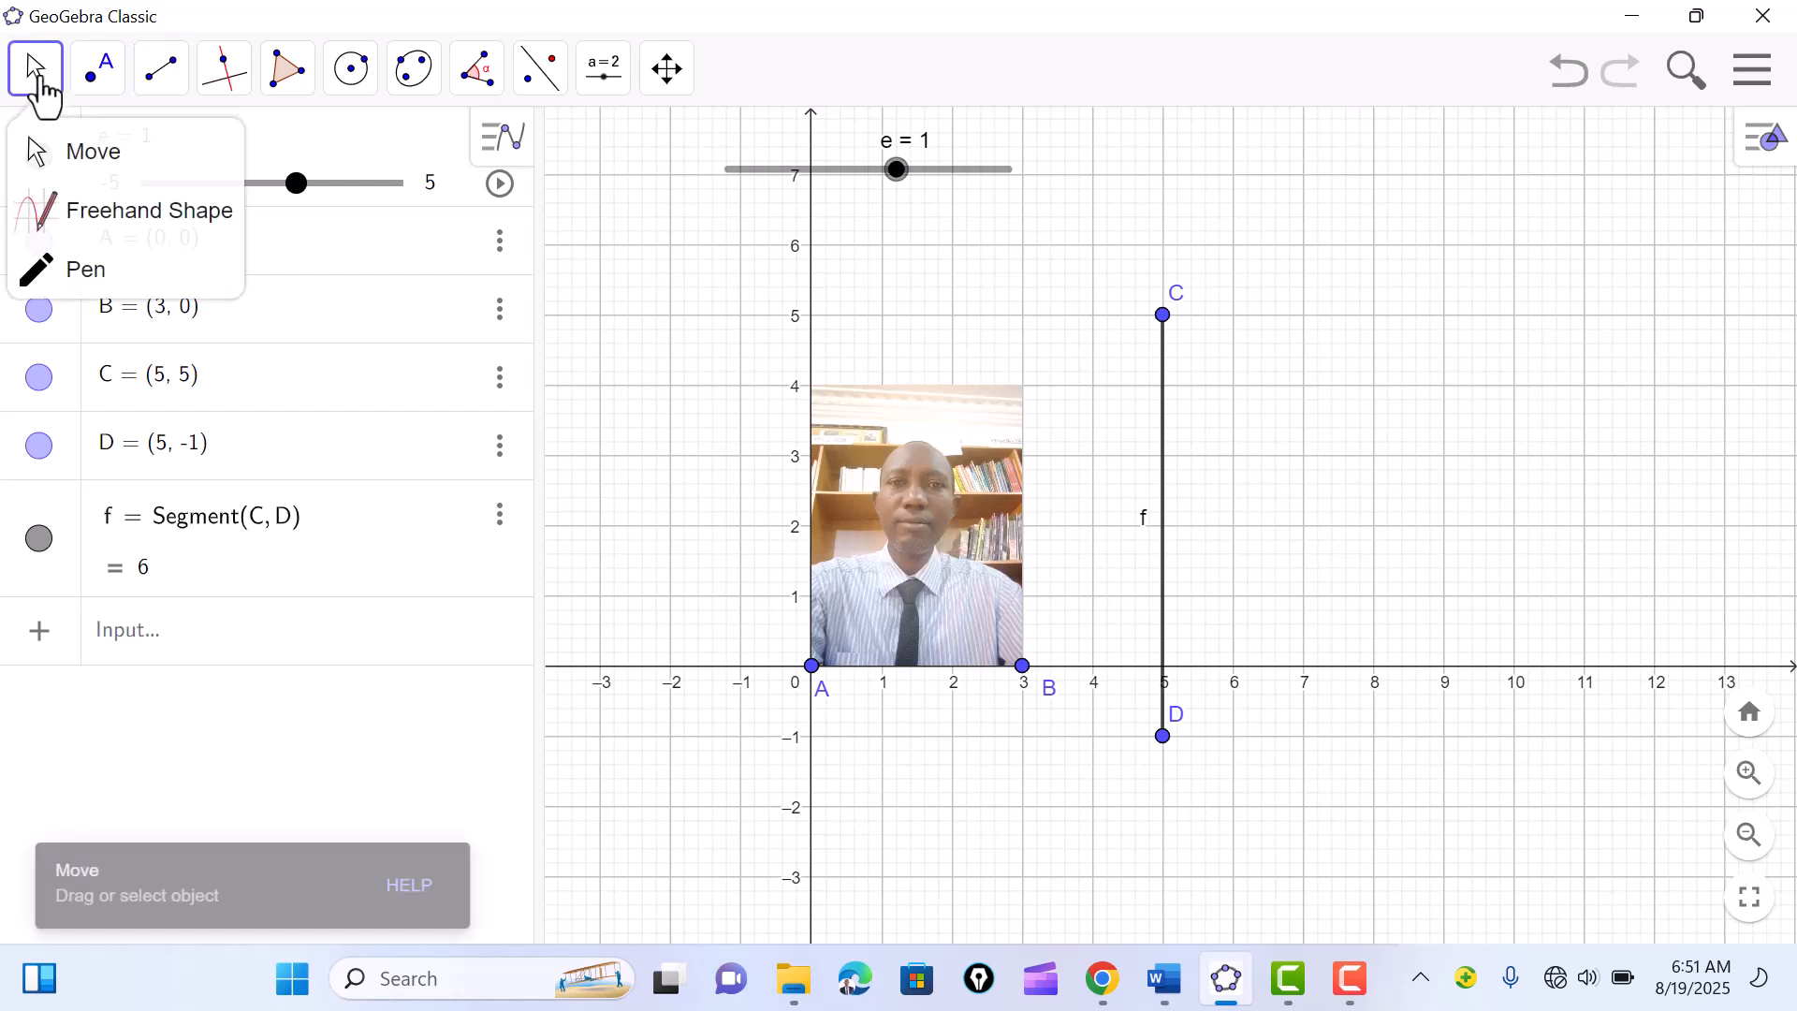
Step: Check the image's object name in its rename dialog without changing it
right_click(933, 514)
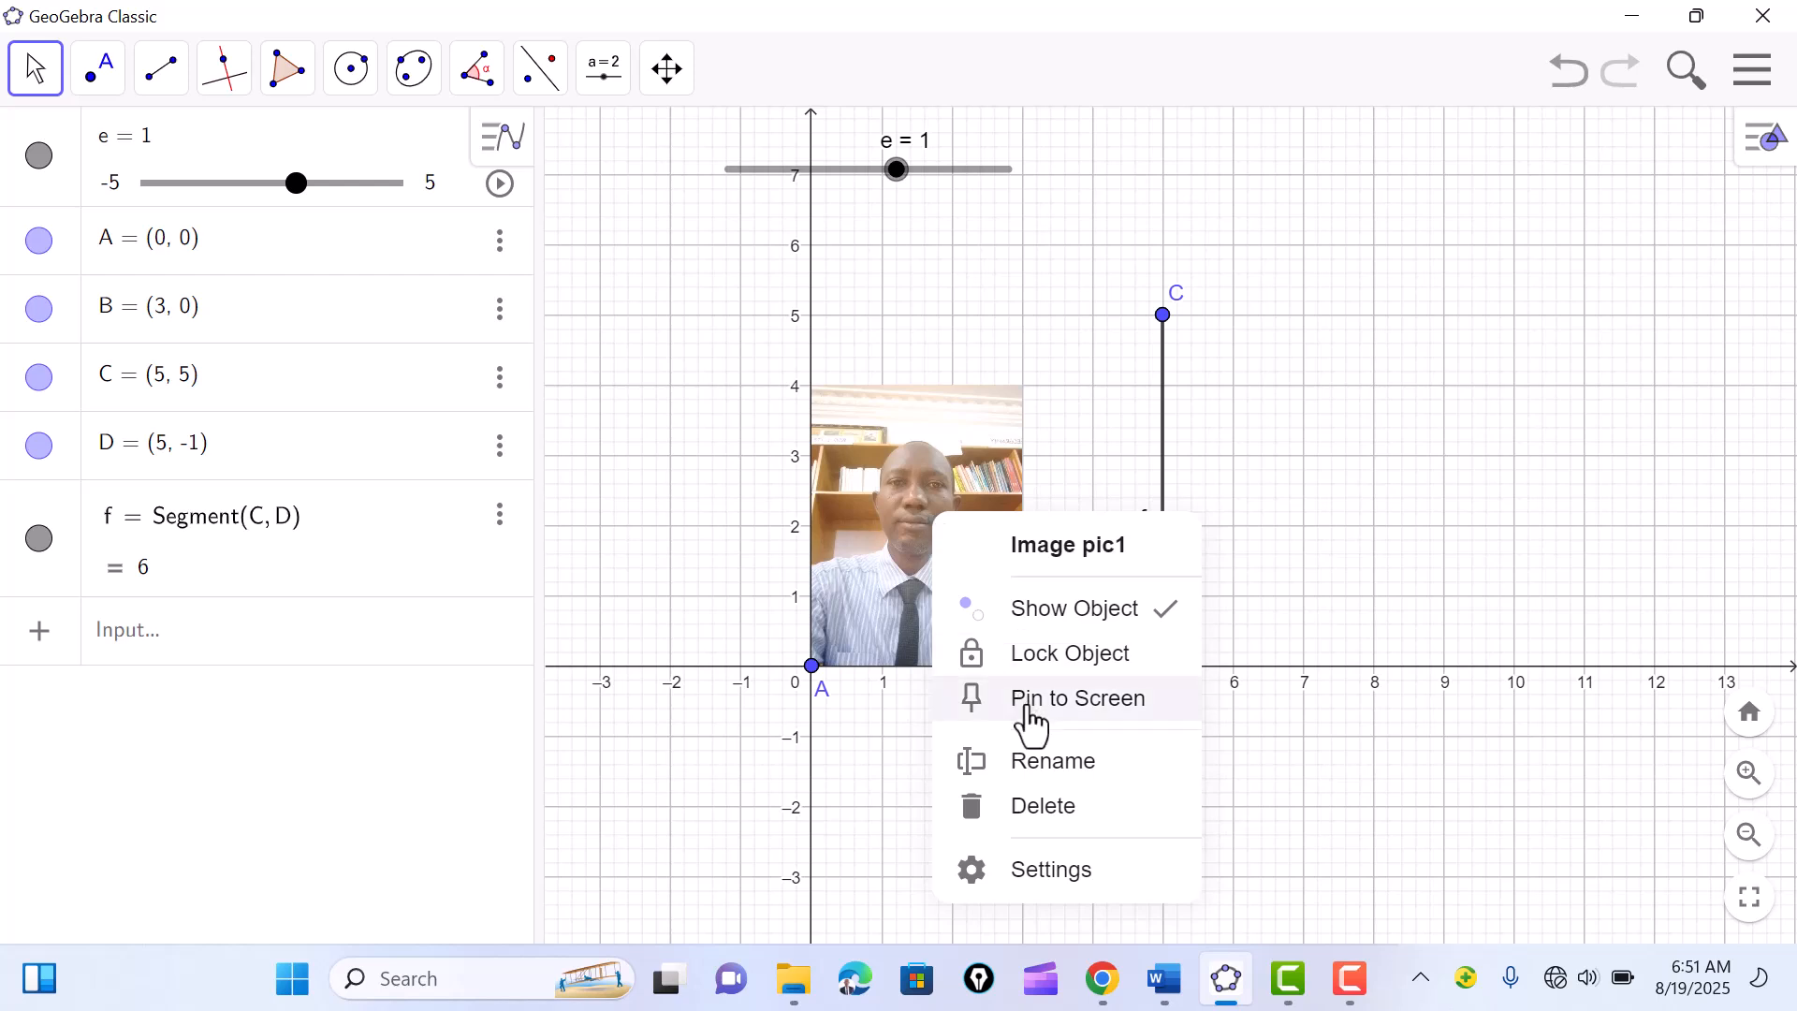
left_click(1034, 761)
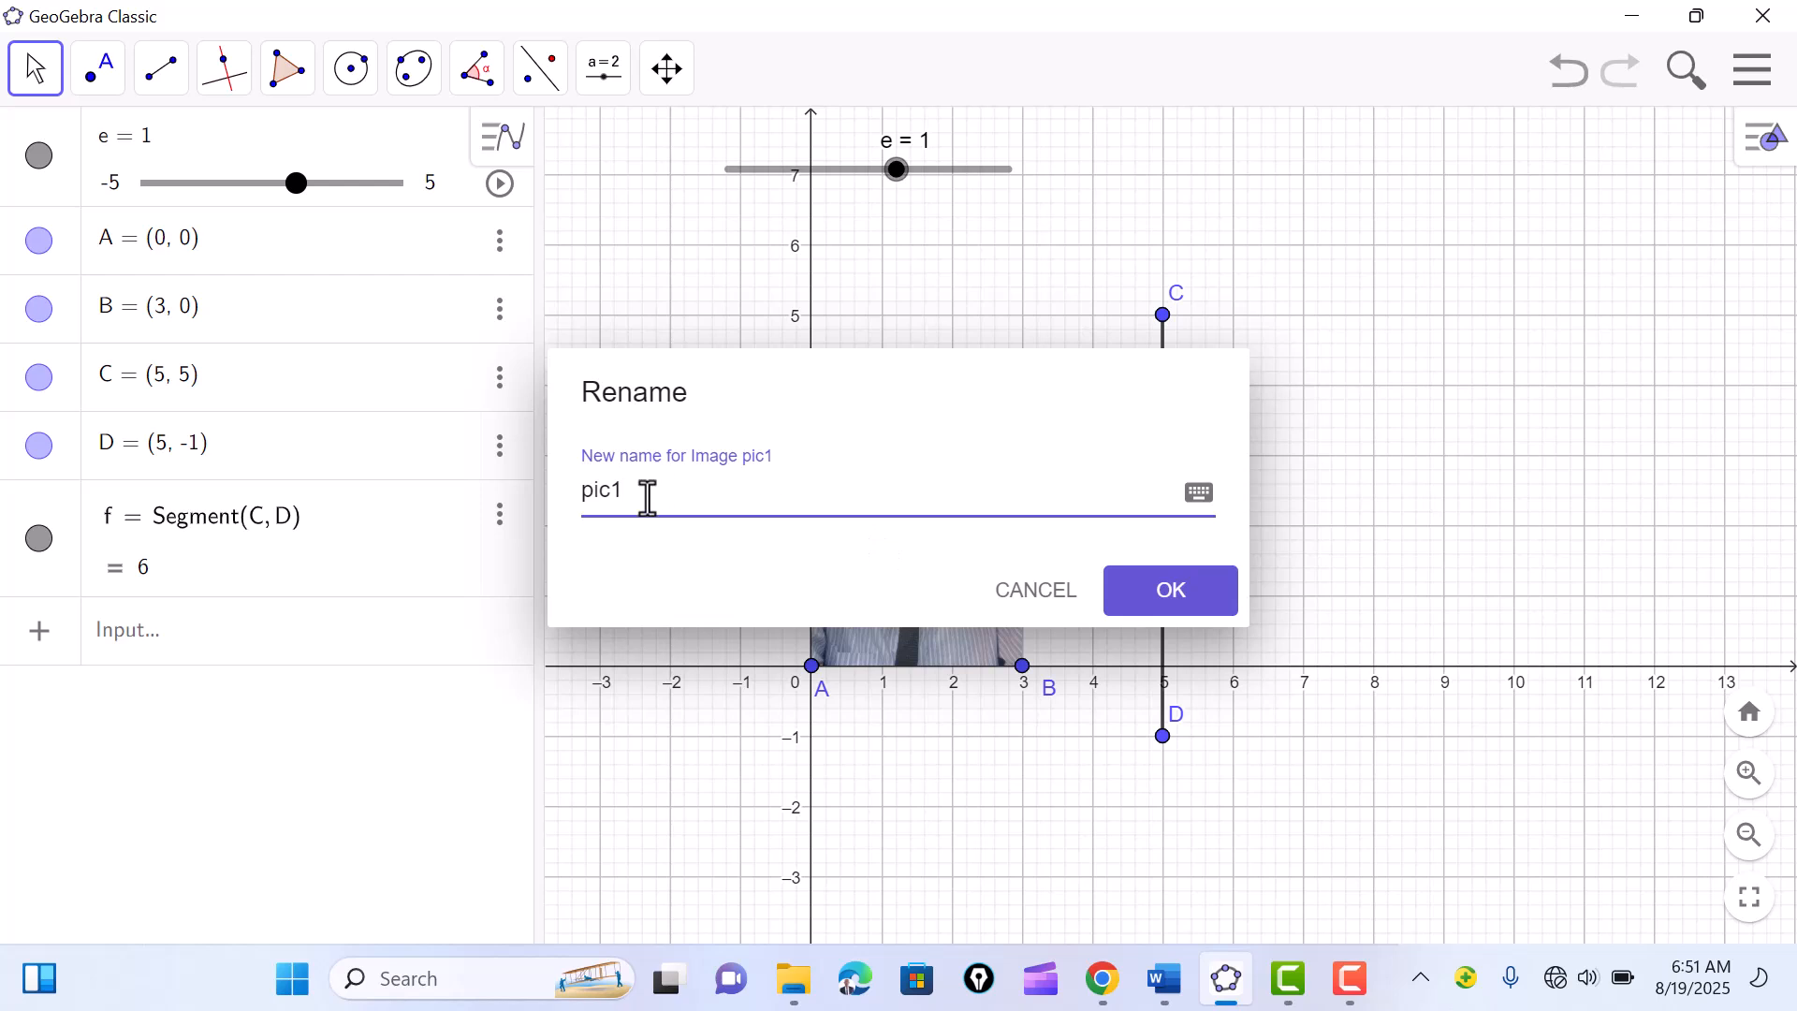
left_click(1172, 594)
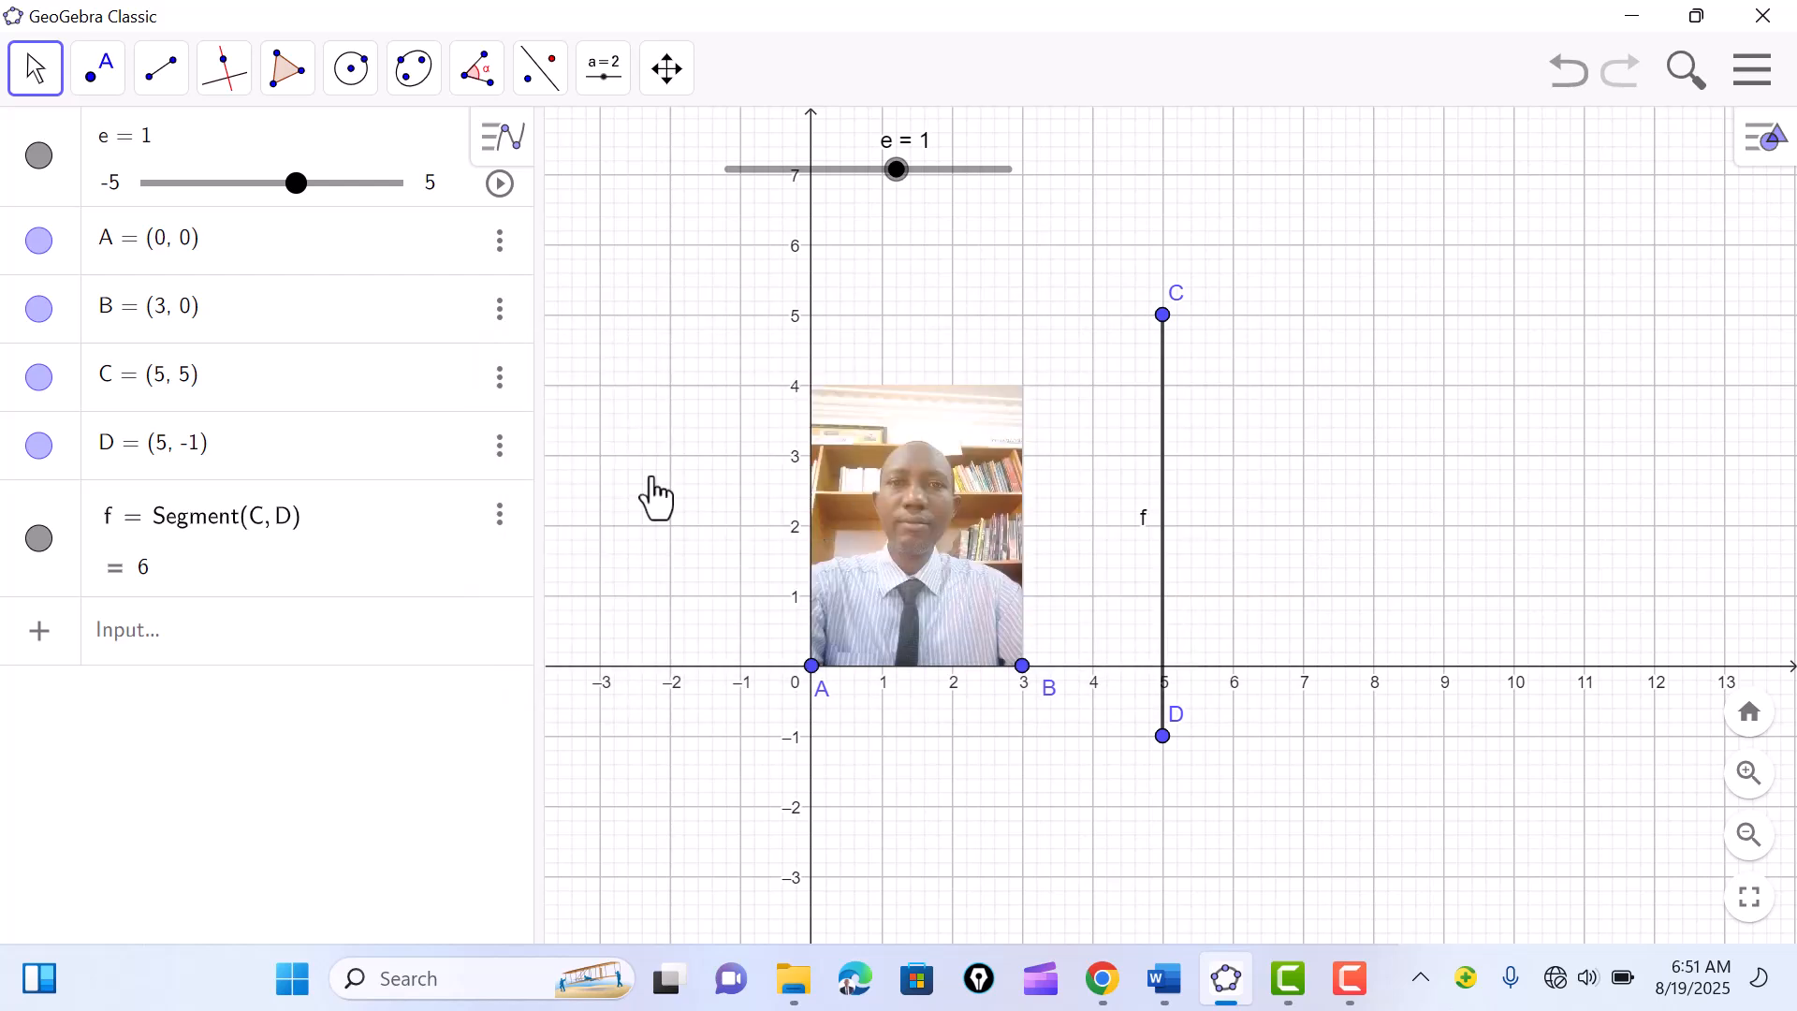
Step: Stretch the image about segment f with the slider as ratio by entering Stretch(pic1, f, e)
left_click(255, 646)
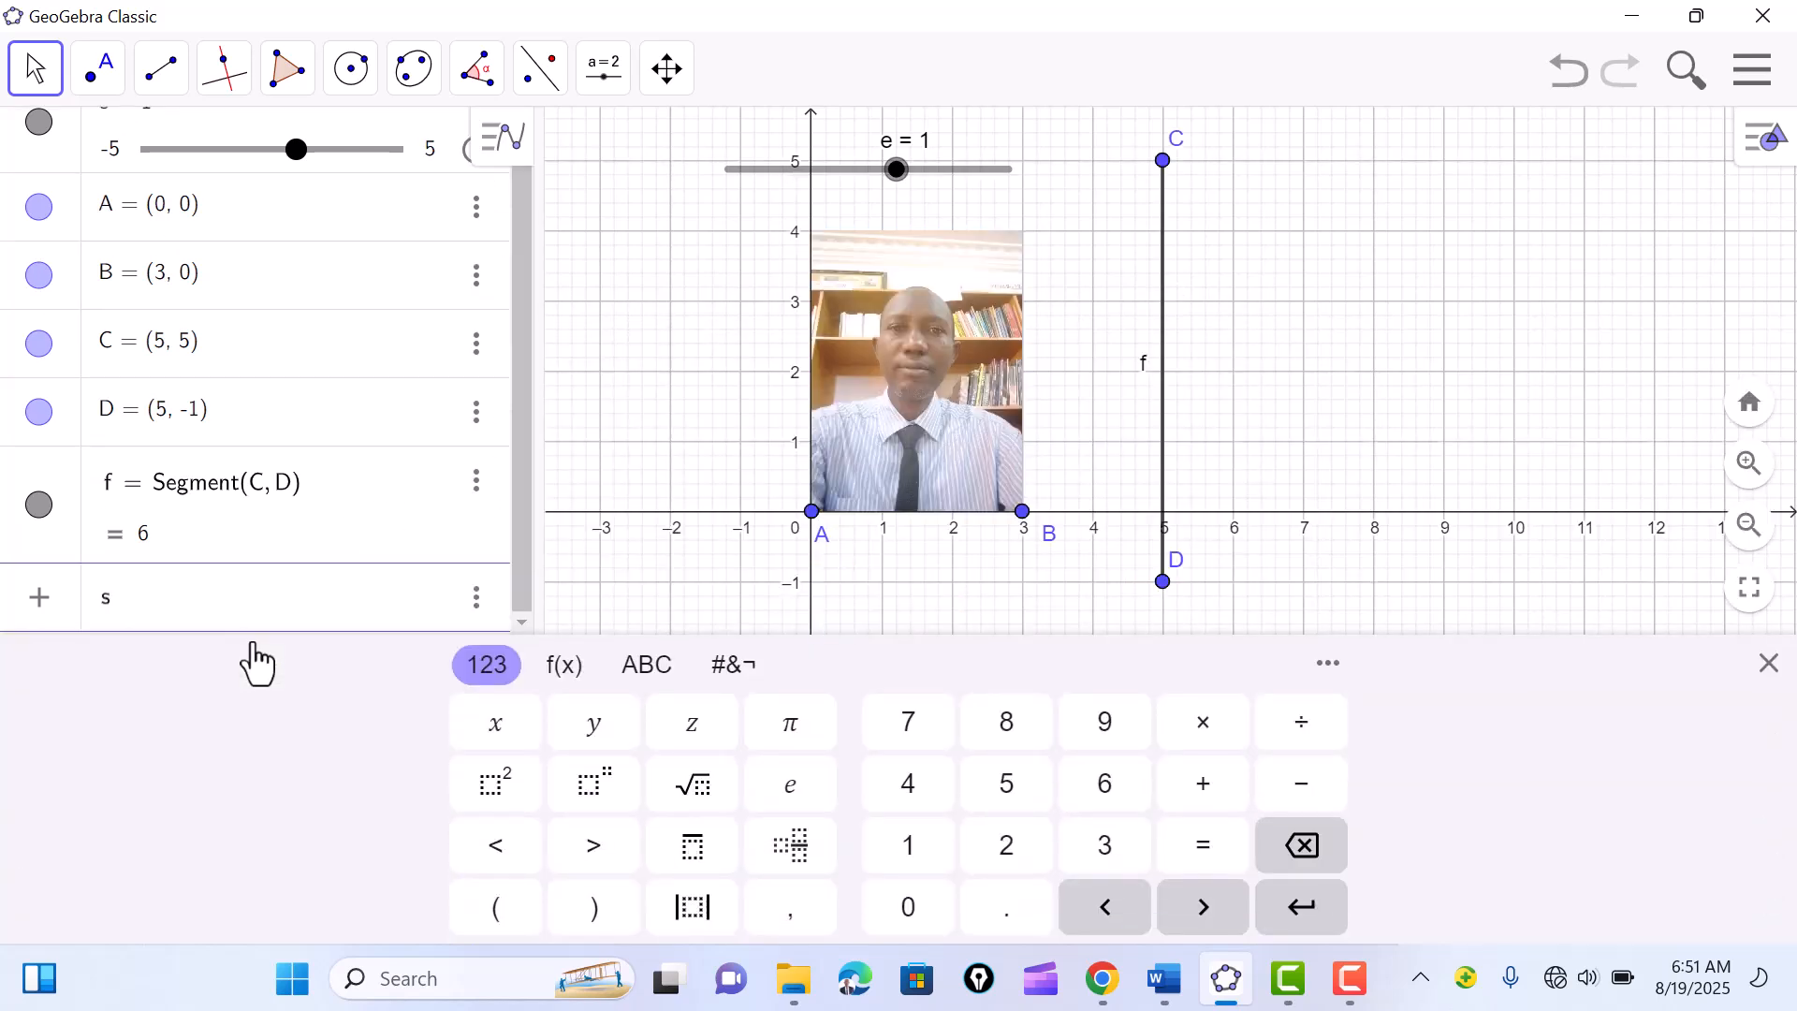
type("str")
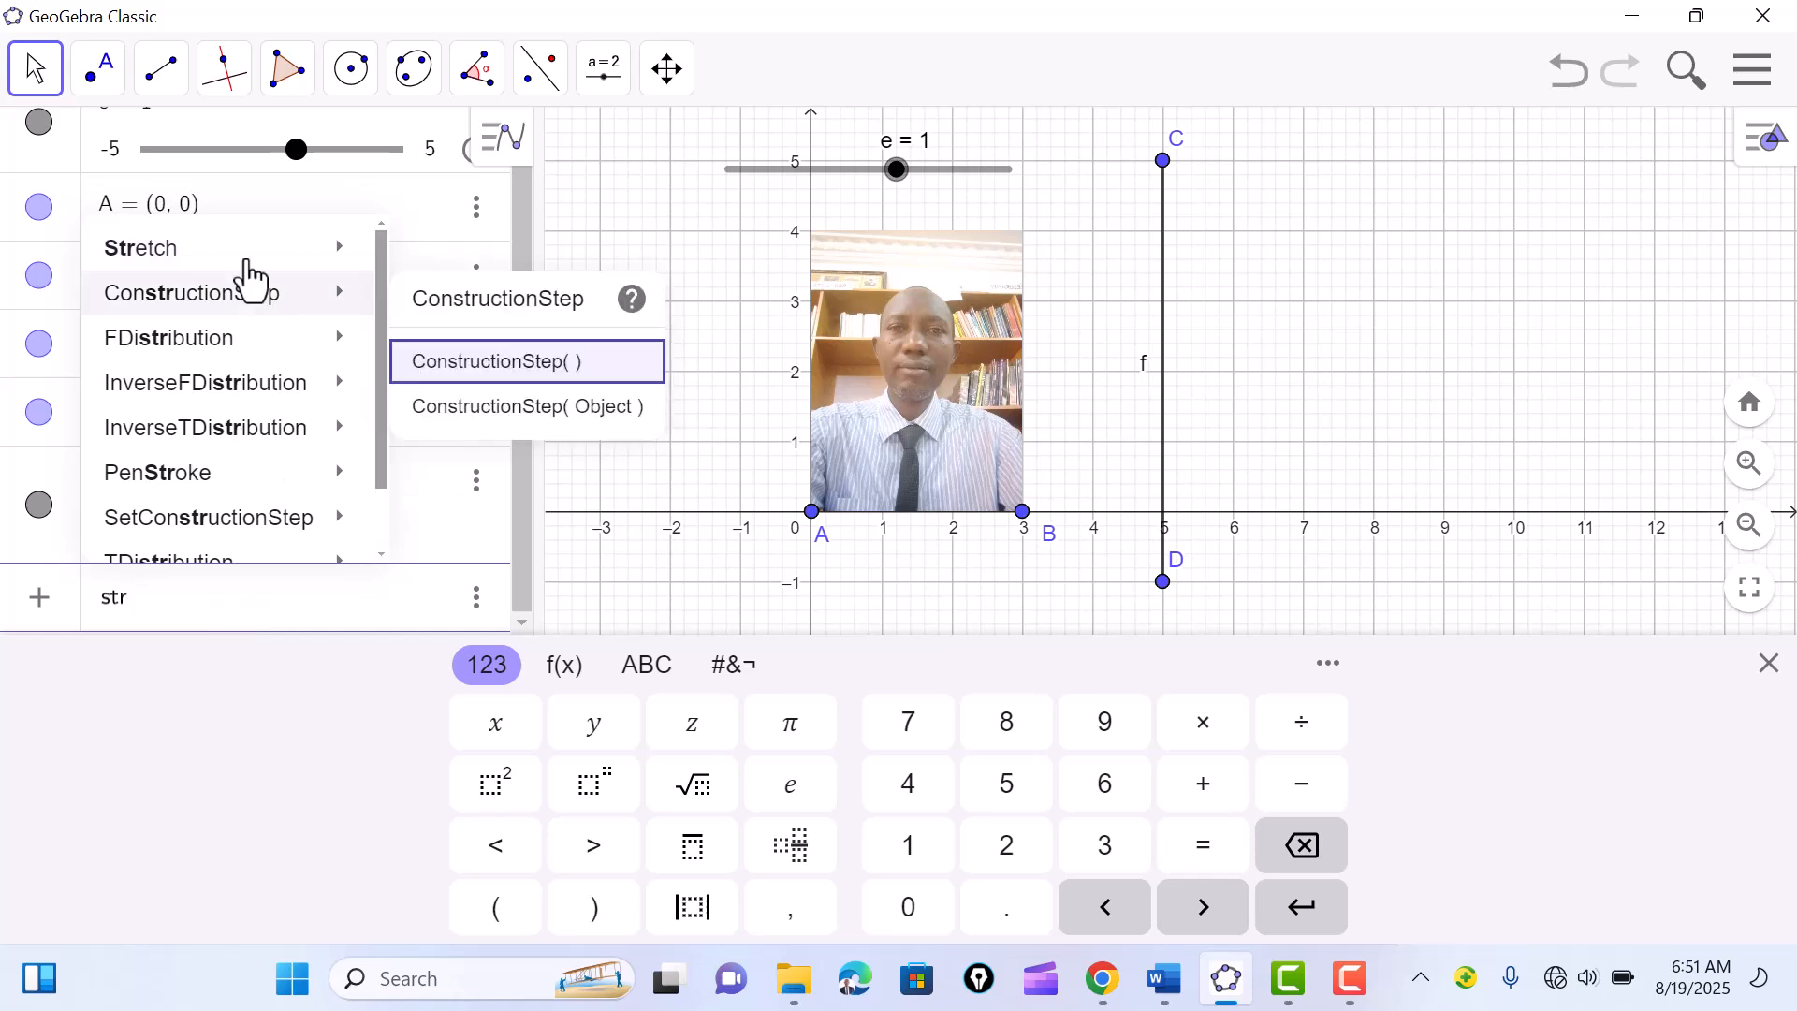
mouse_move(240, 251)
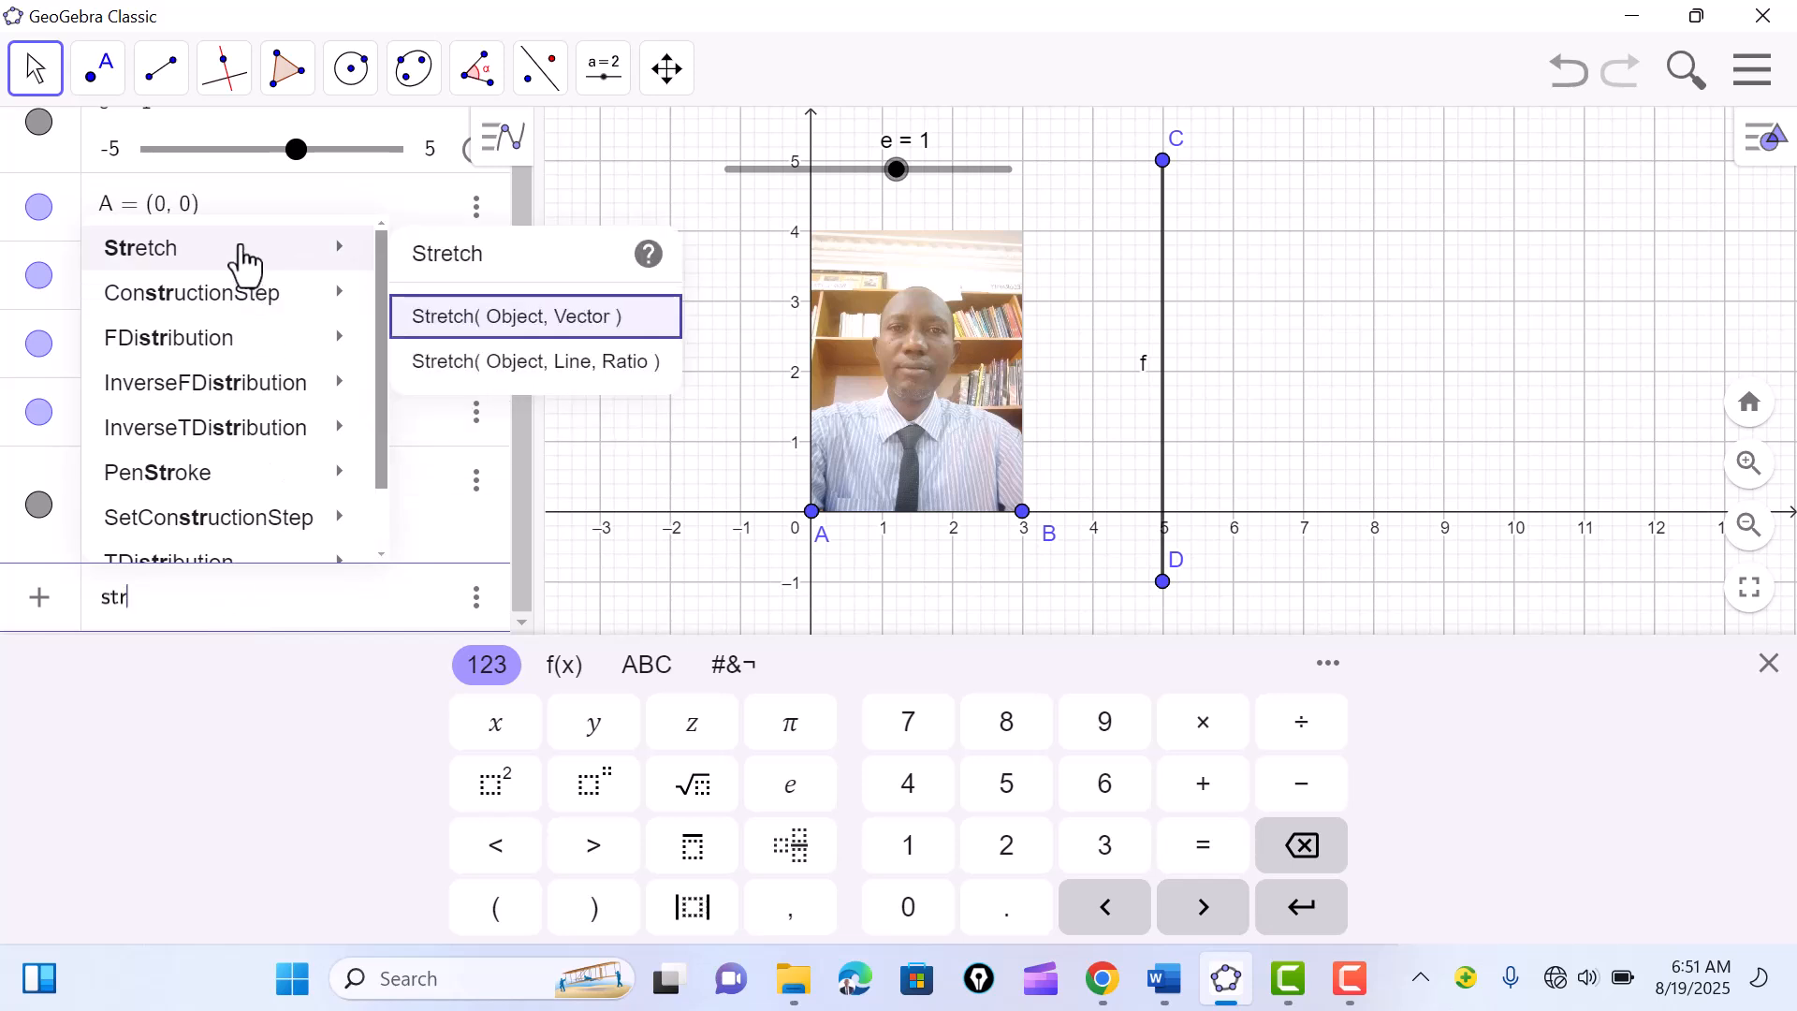
left_click(524, 374)
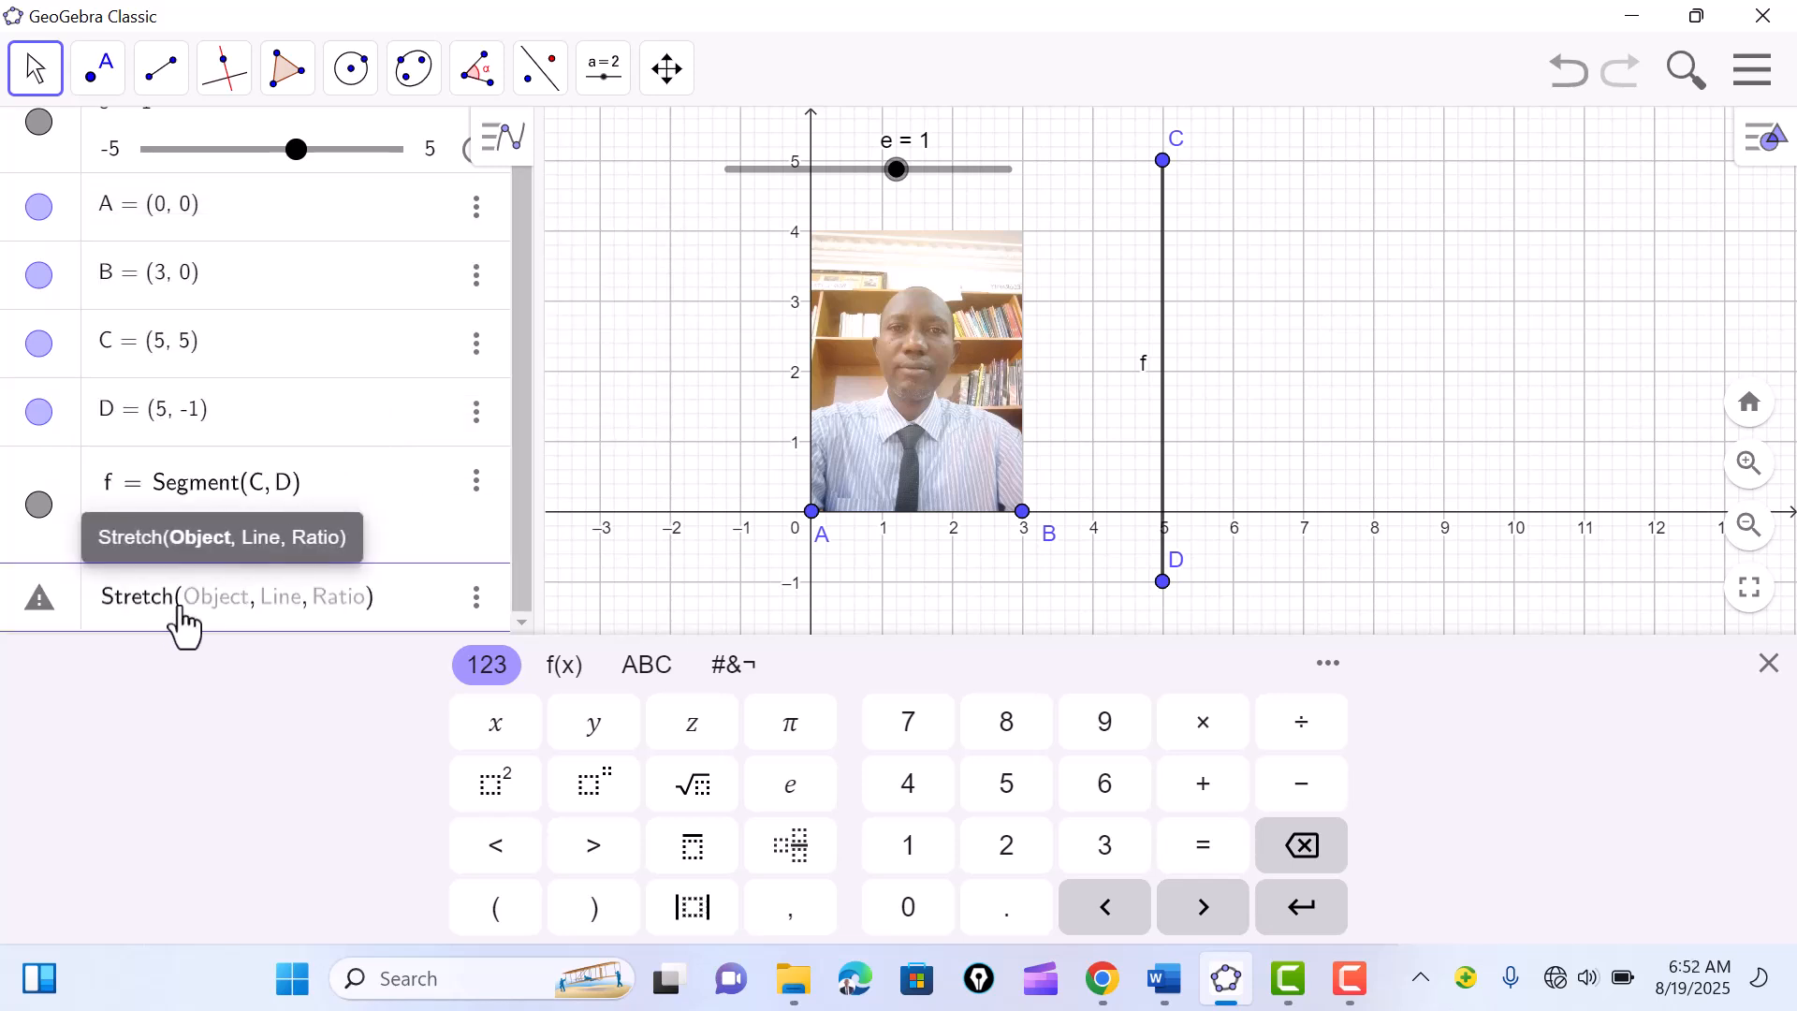
type("pi")
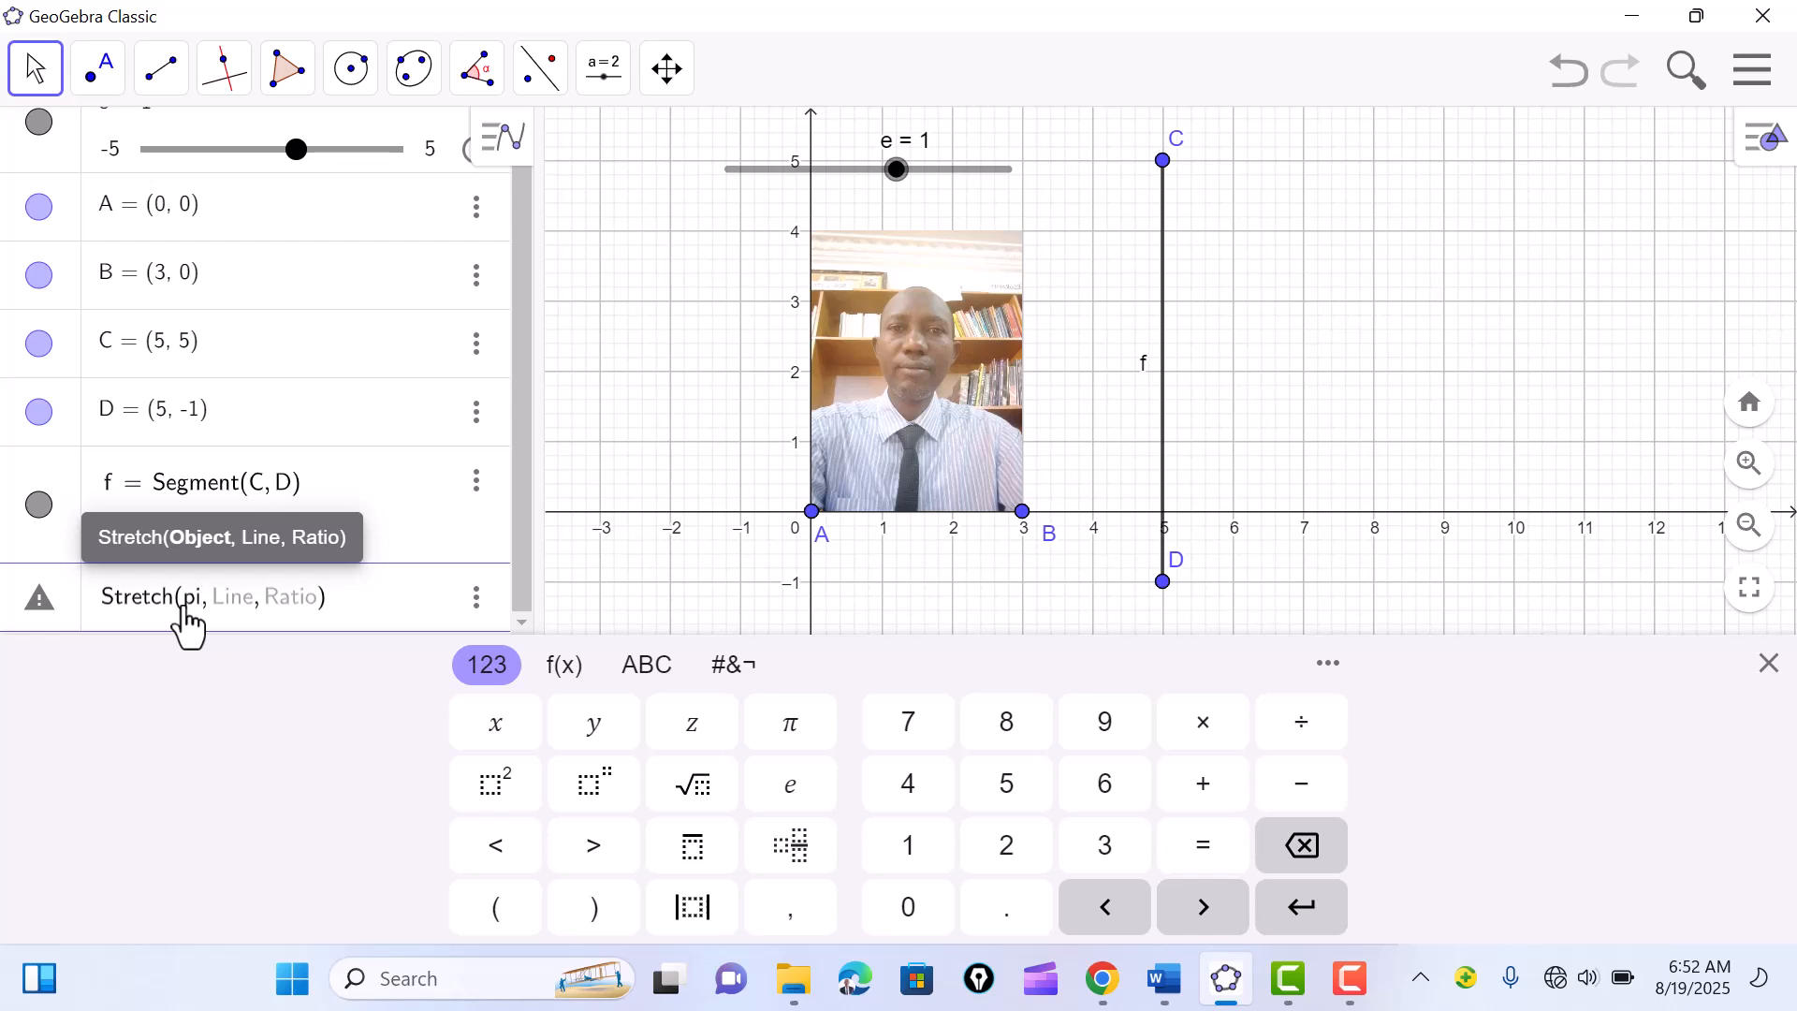
type("c1")
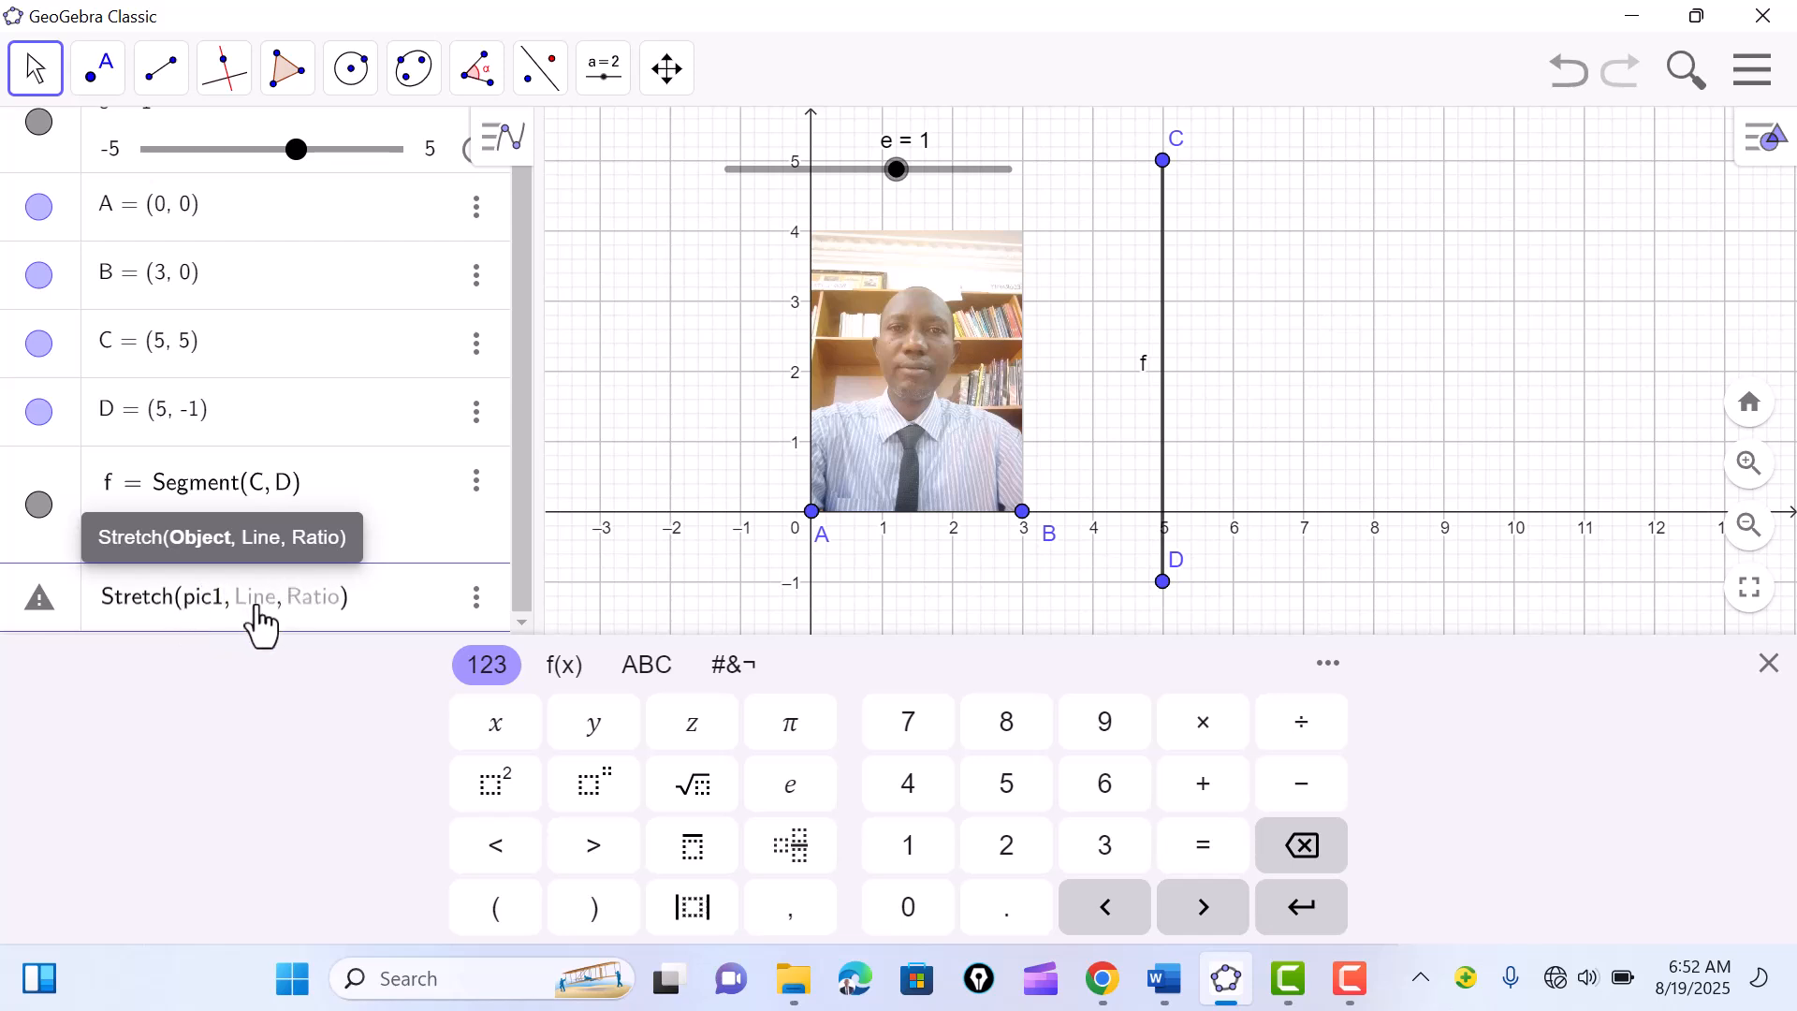
key("Right")
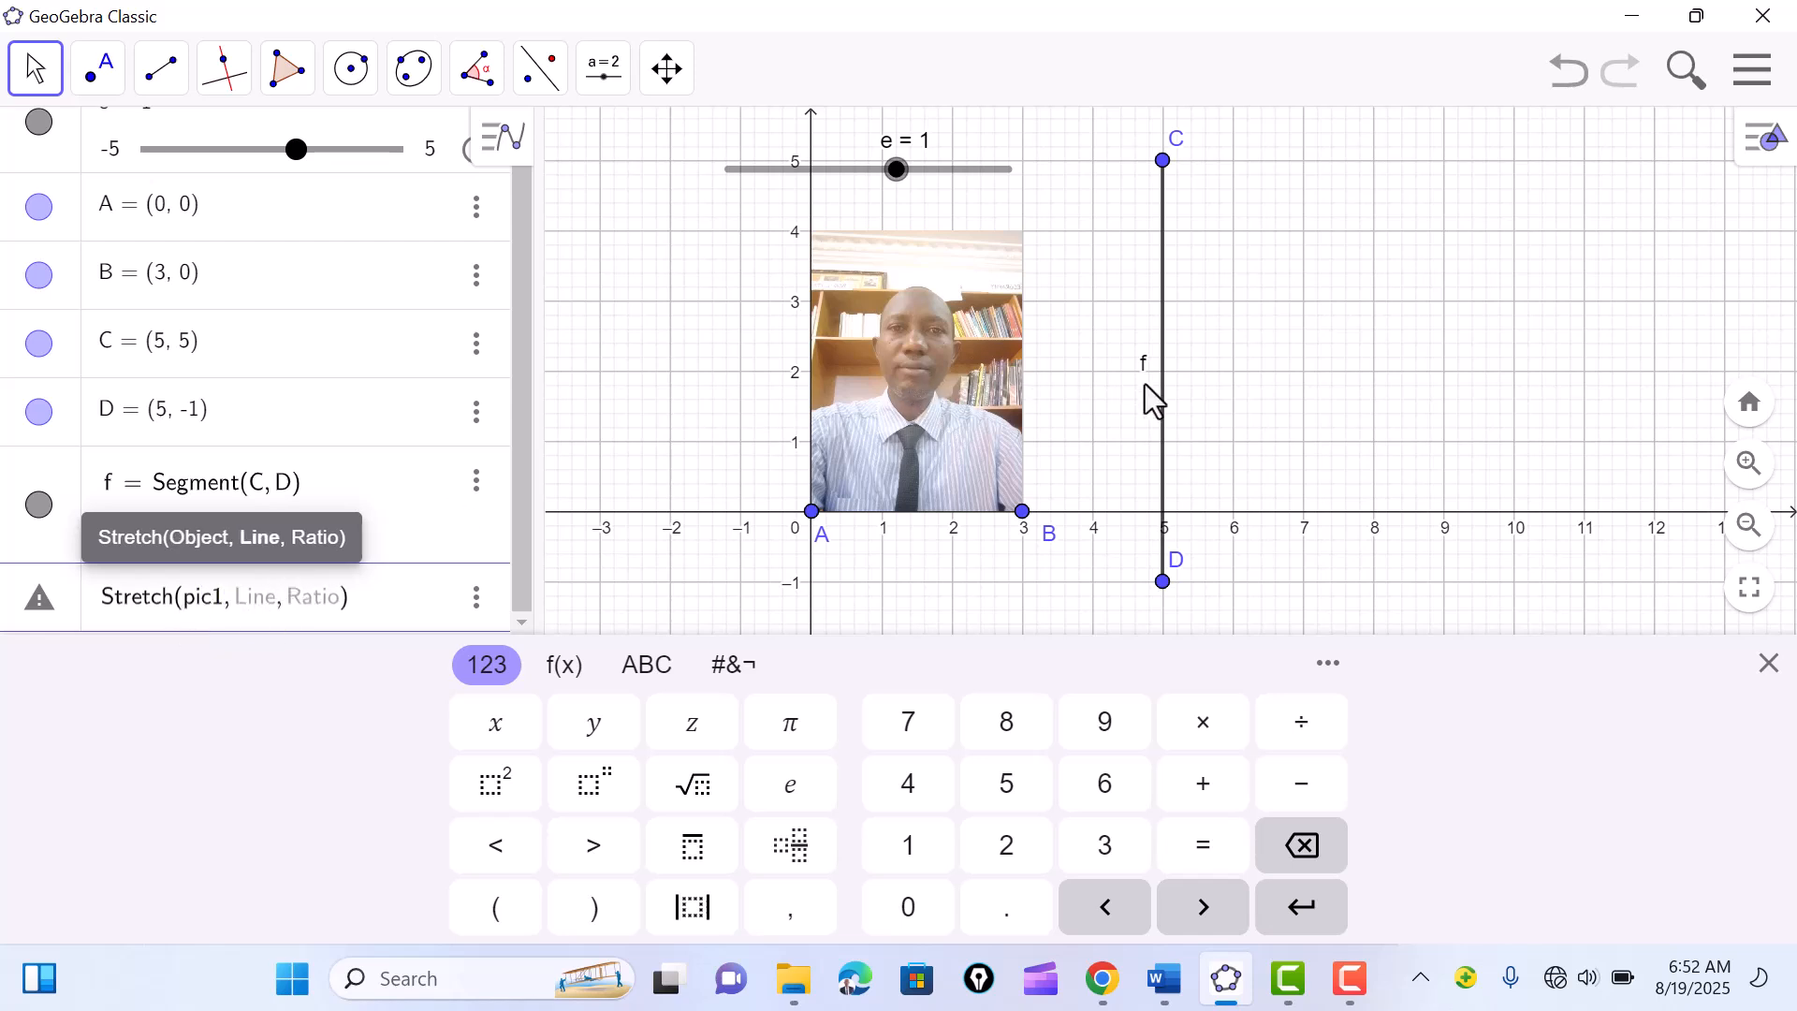
type("f, ")
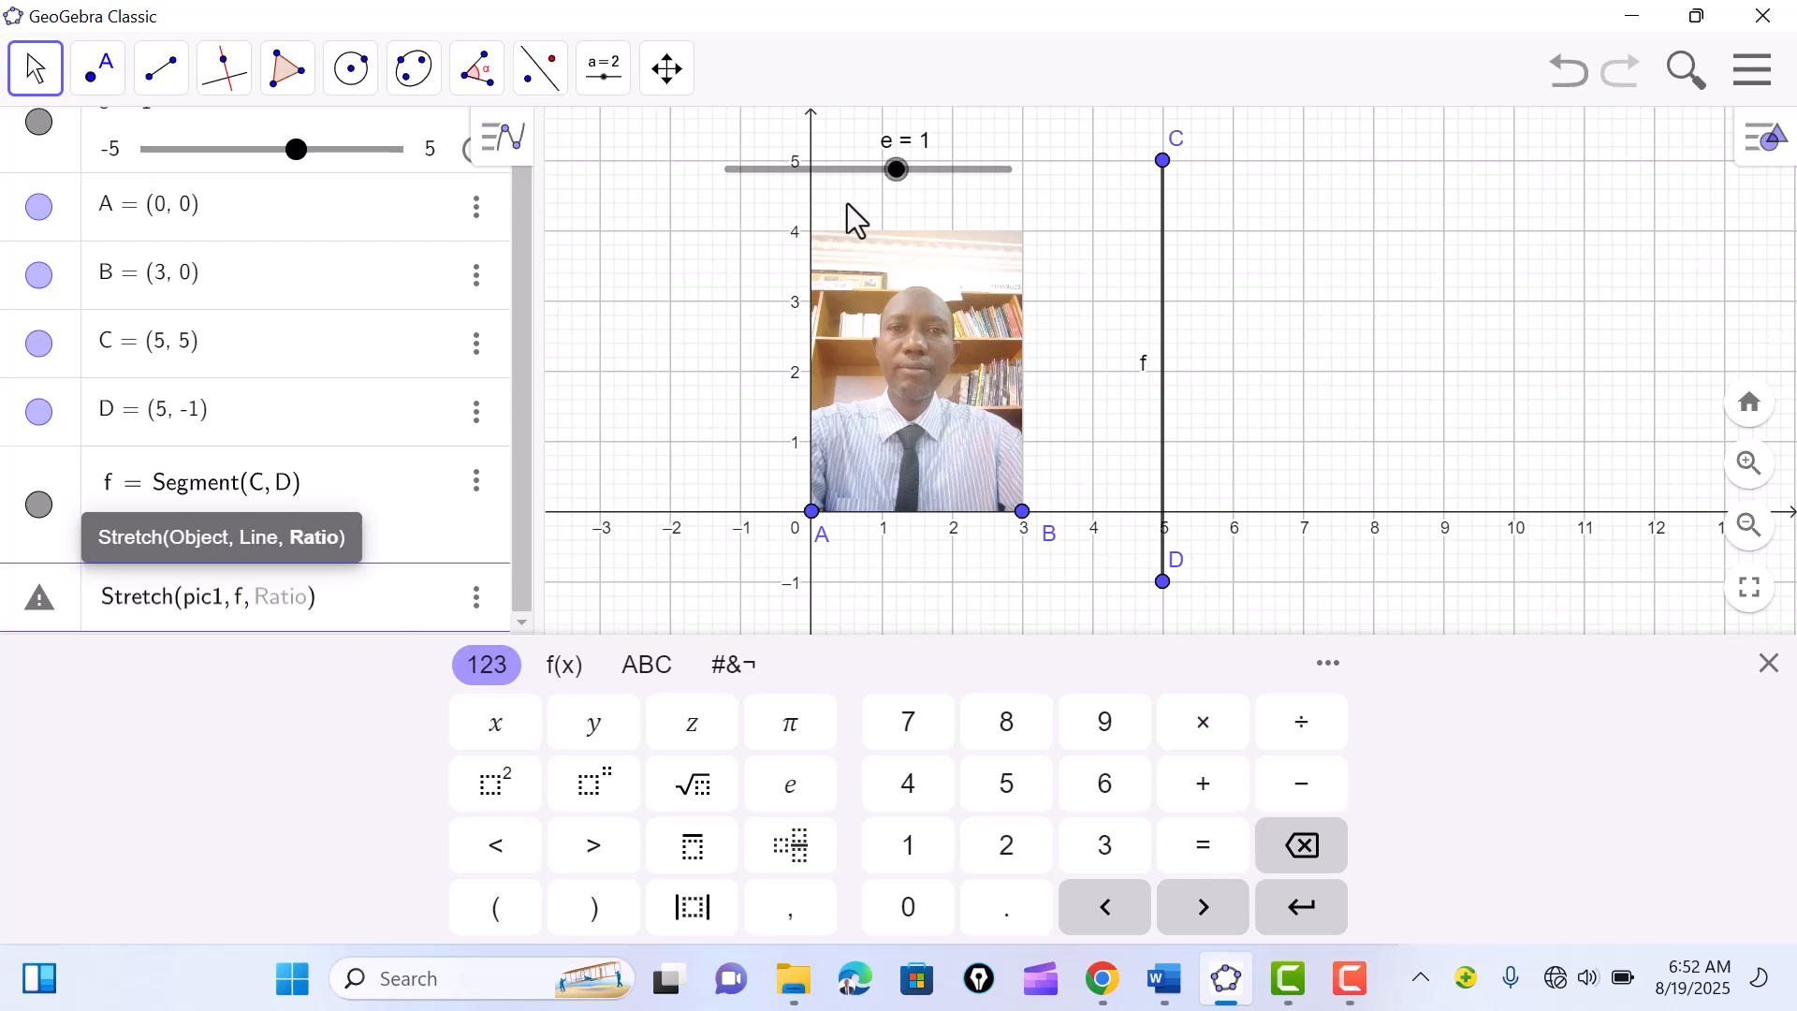
type("e")
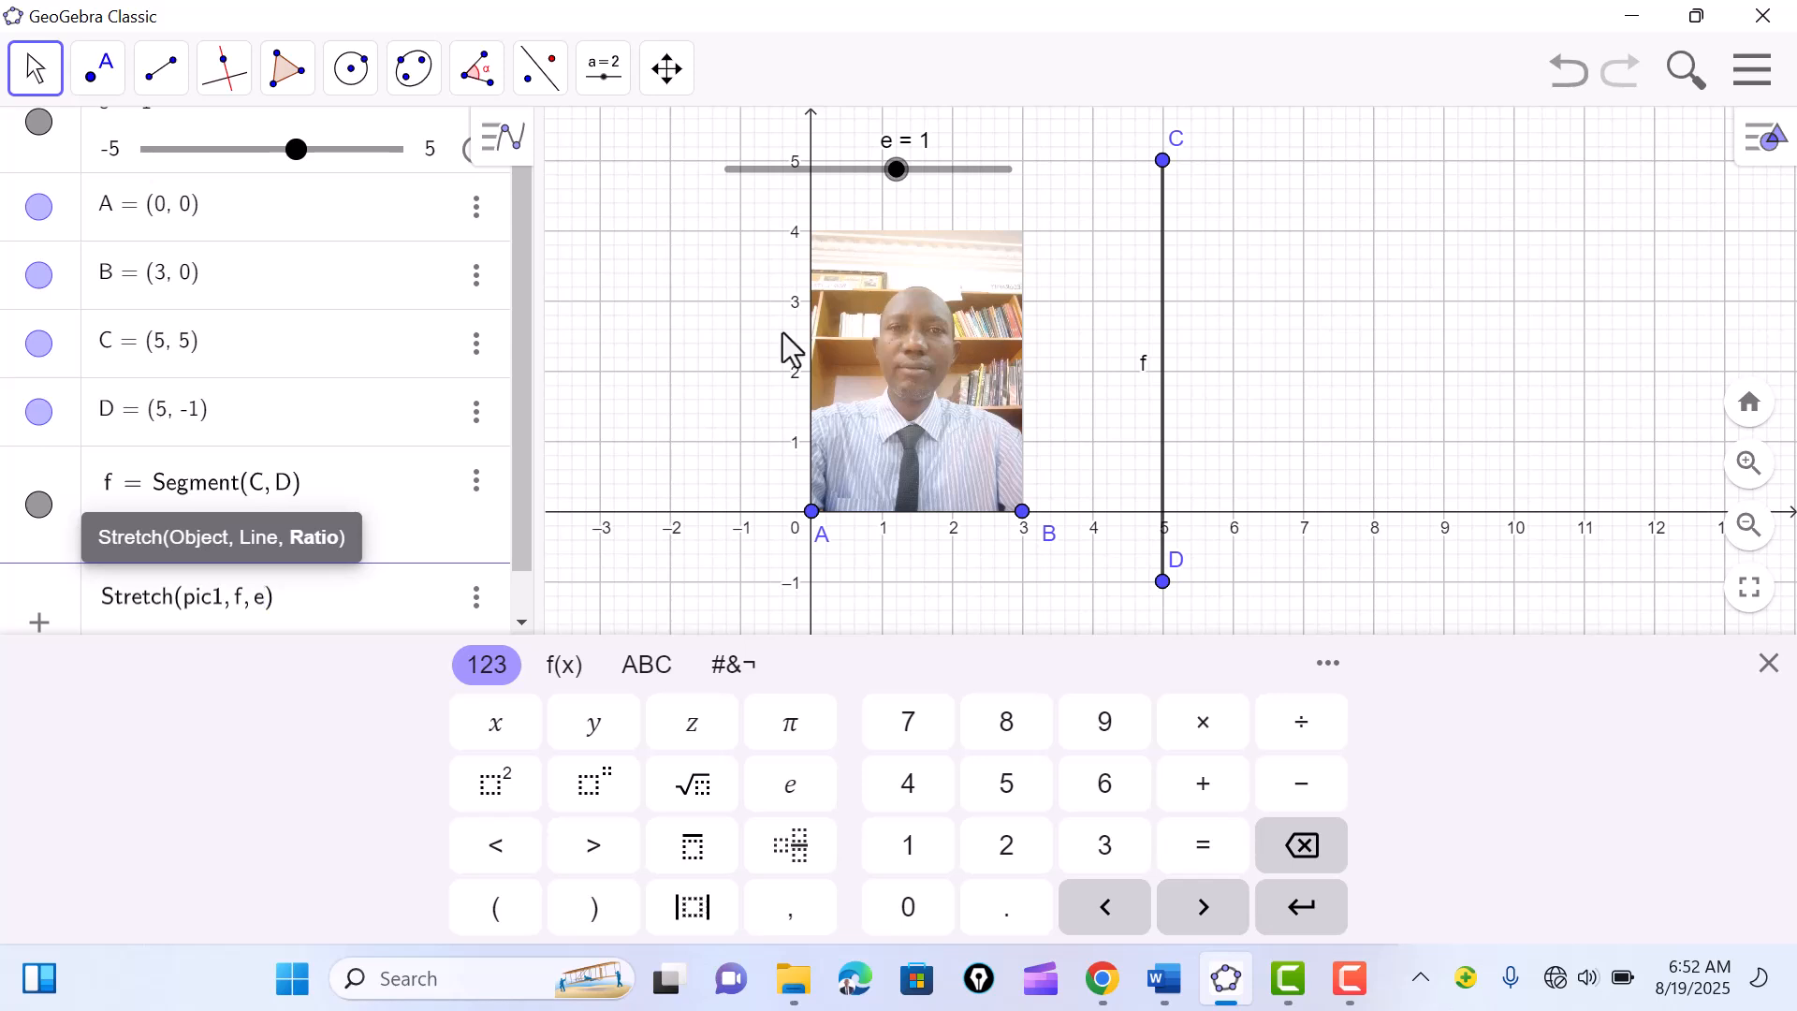
key("Return")
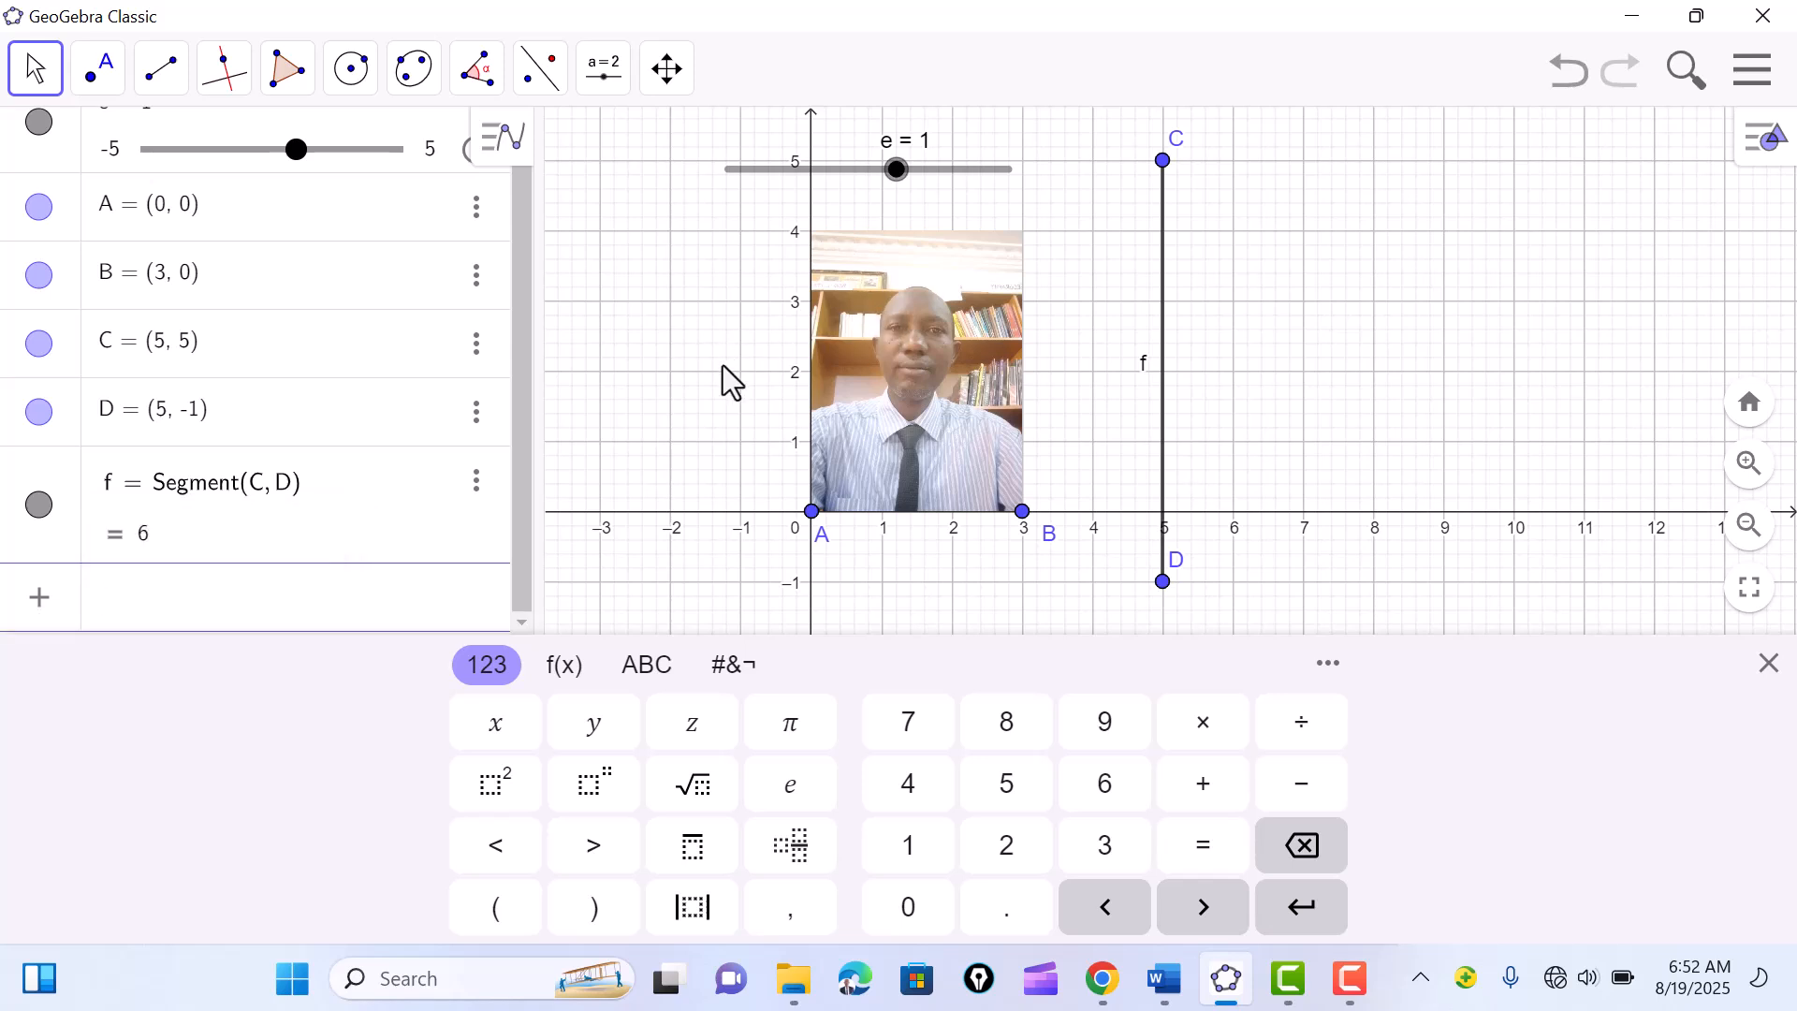
left_click(722, 365)
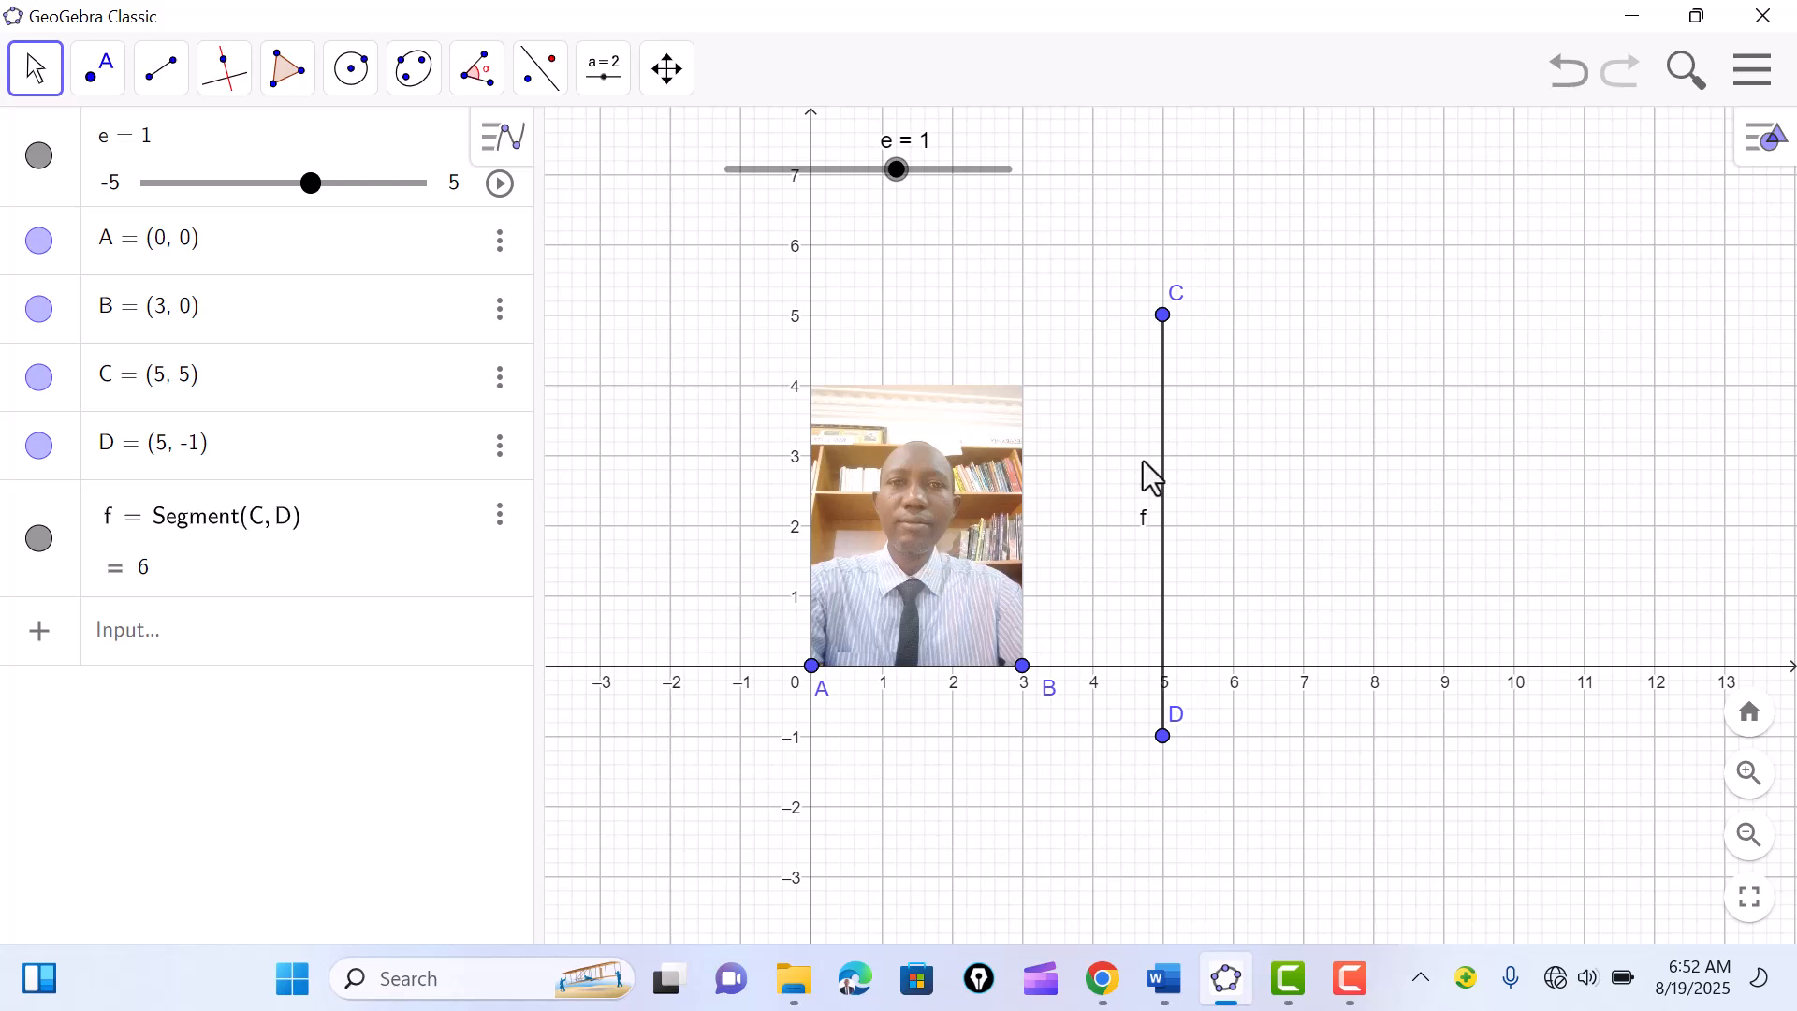
Step: Lower slider e gradually through 0.4, 0 and -0.6 to -1 to carry the stretched image across segment f
left_click_drag(895, 172, 890, 172)
key("Left")
key("Left")
key("Left")
key("Left")
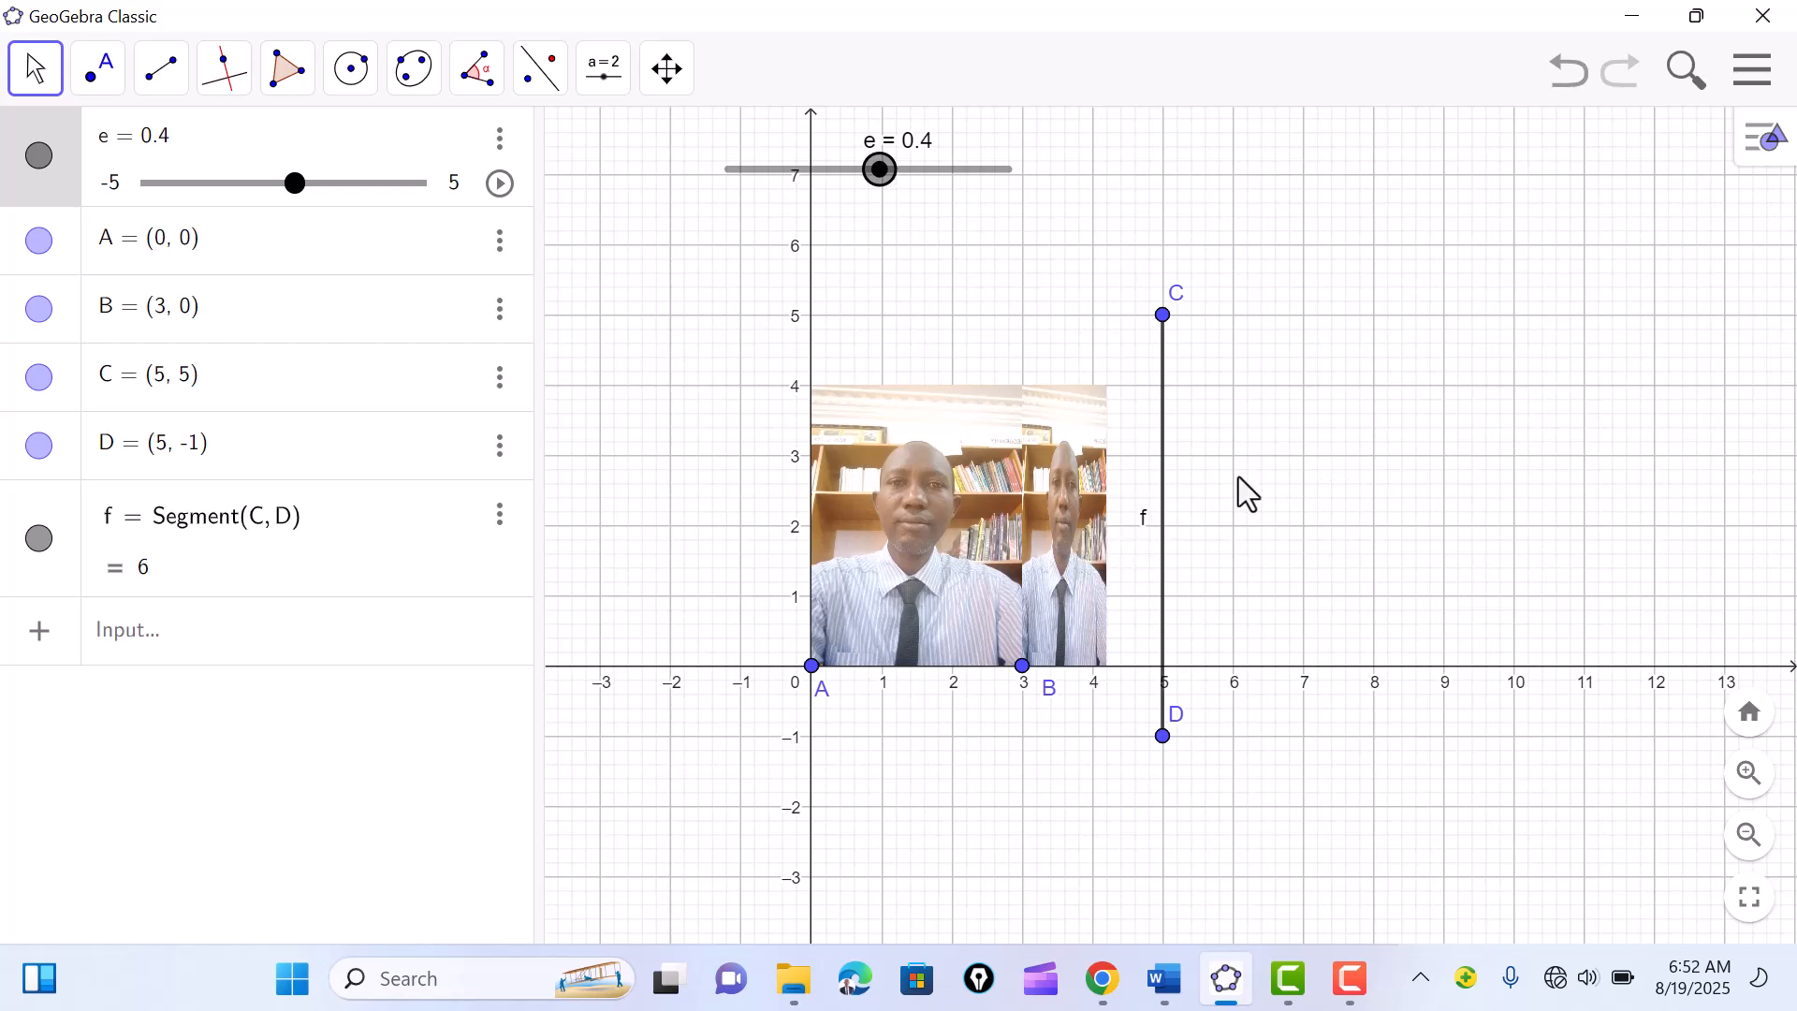
key("Left")
key("Left")
key("Left")
key("Left")
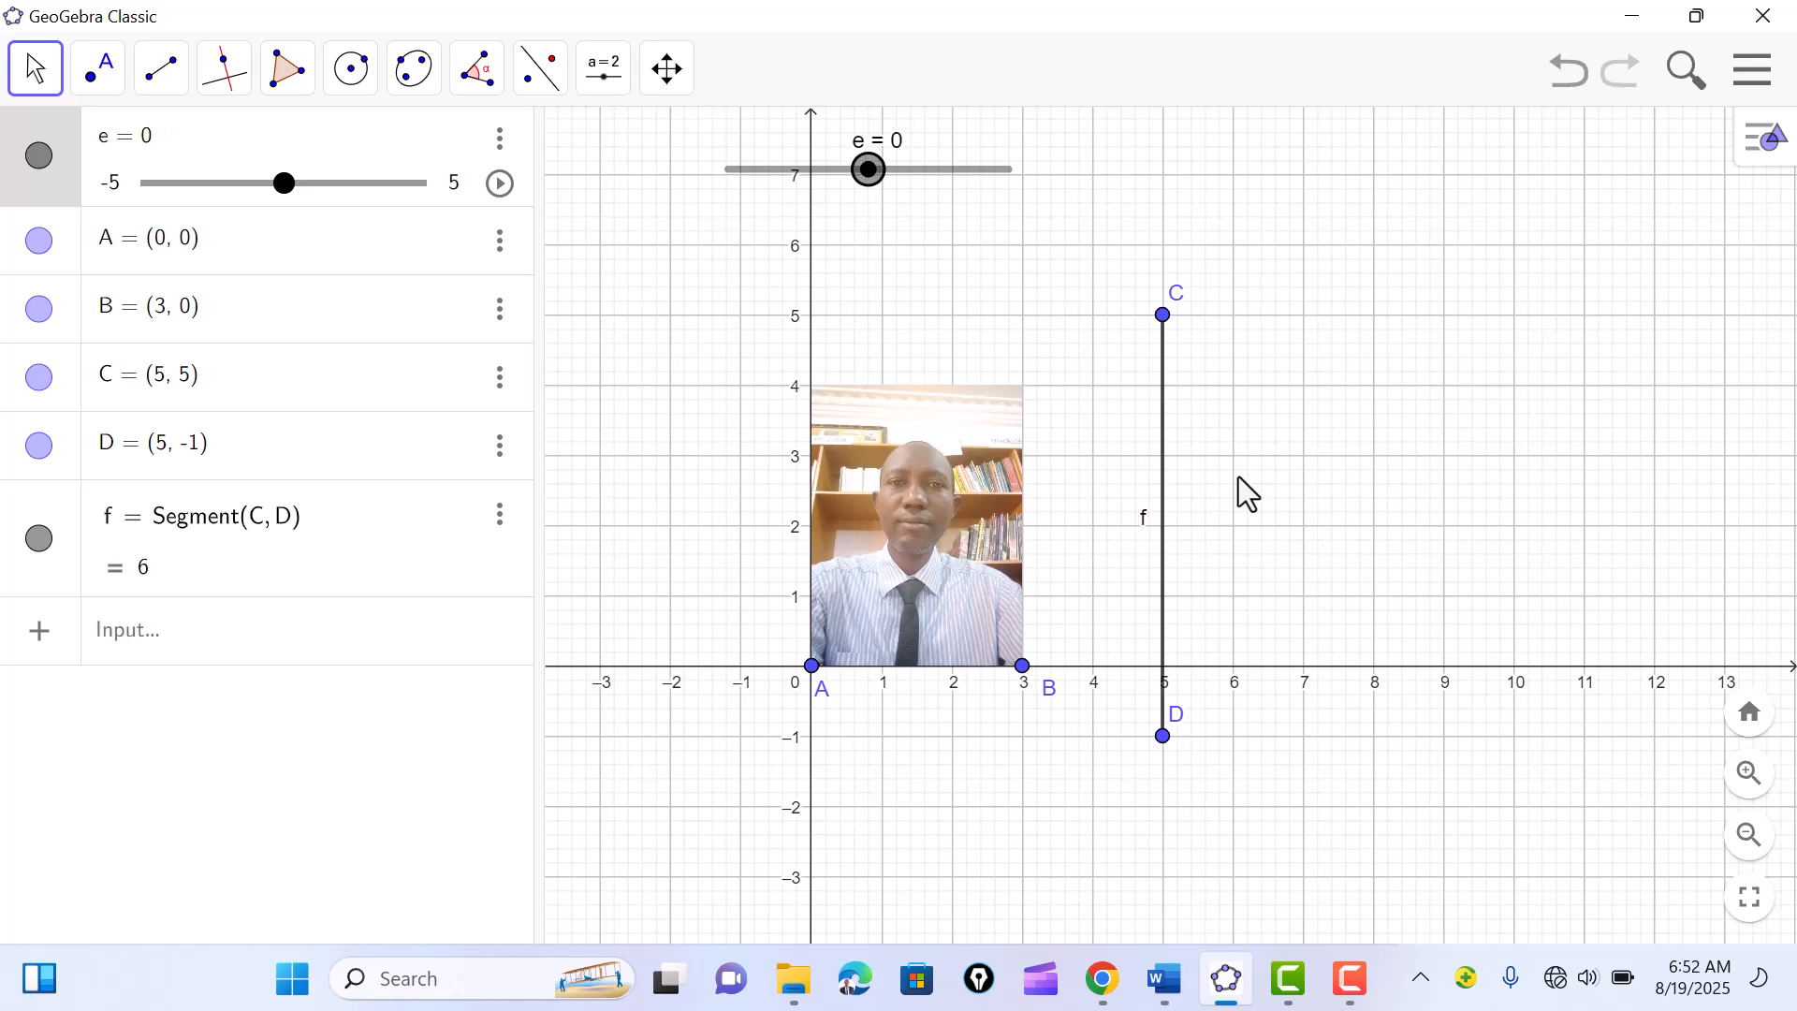
key("Left")
key("Left")
key("Left")
key("Left")
key("Left")
key("Left")
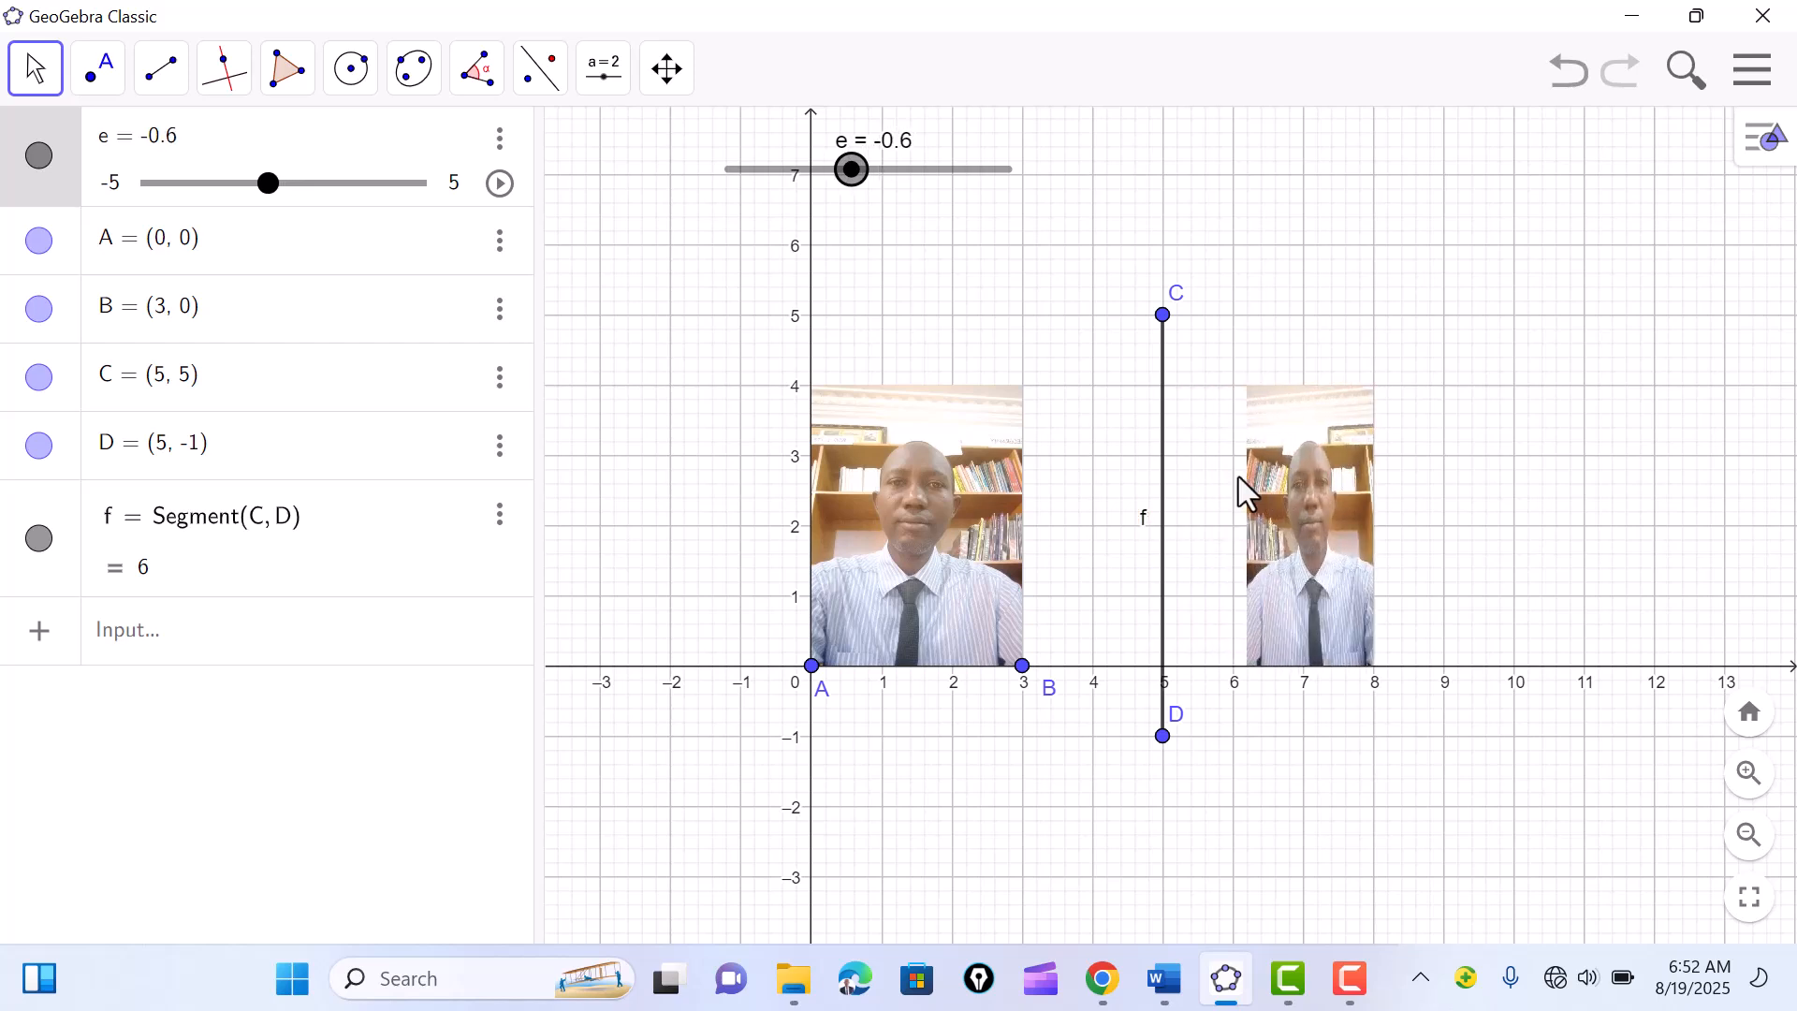
key("Left")
key("Left")
key("Left")
key("Left")
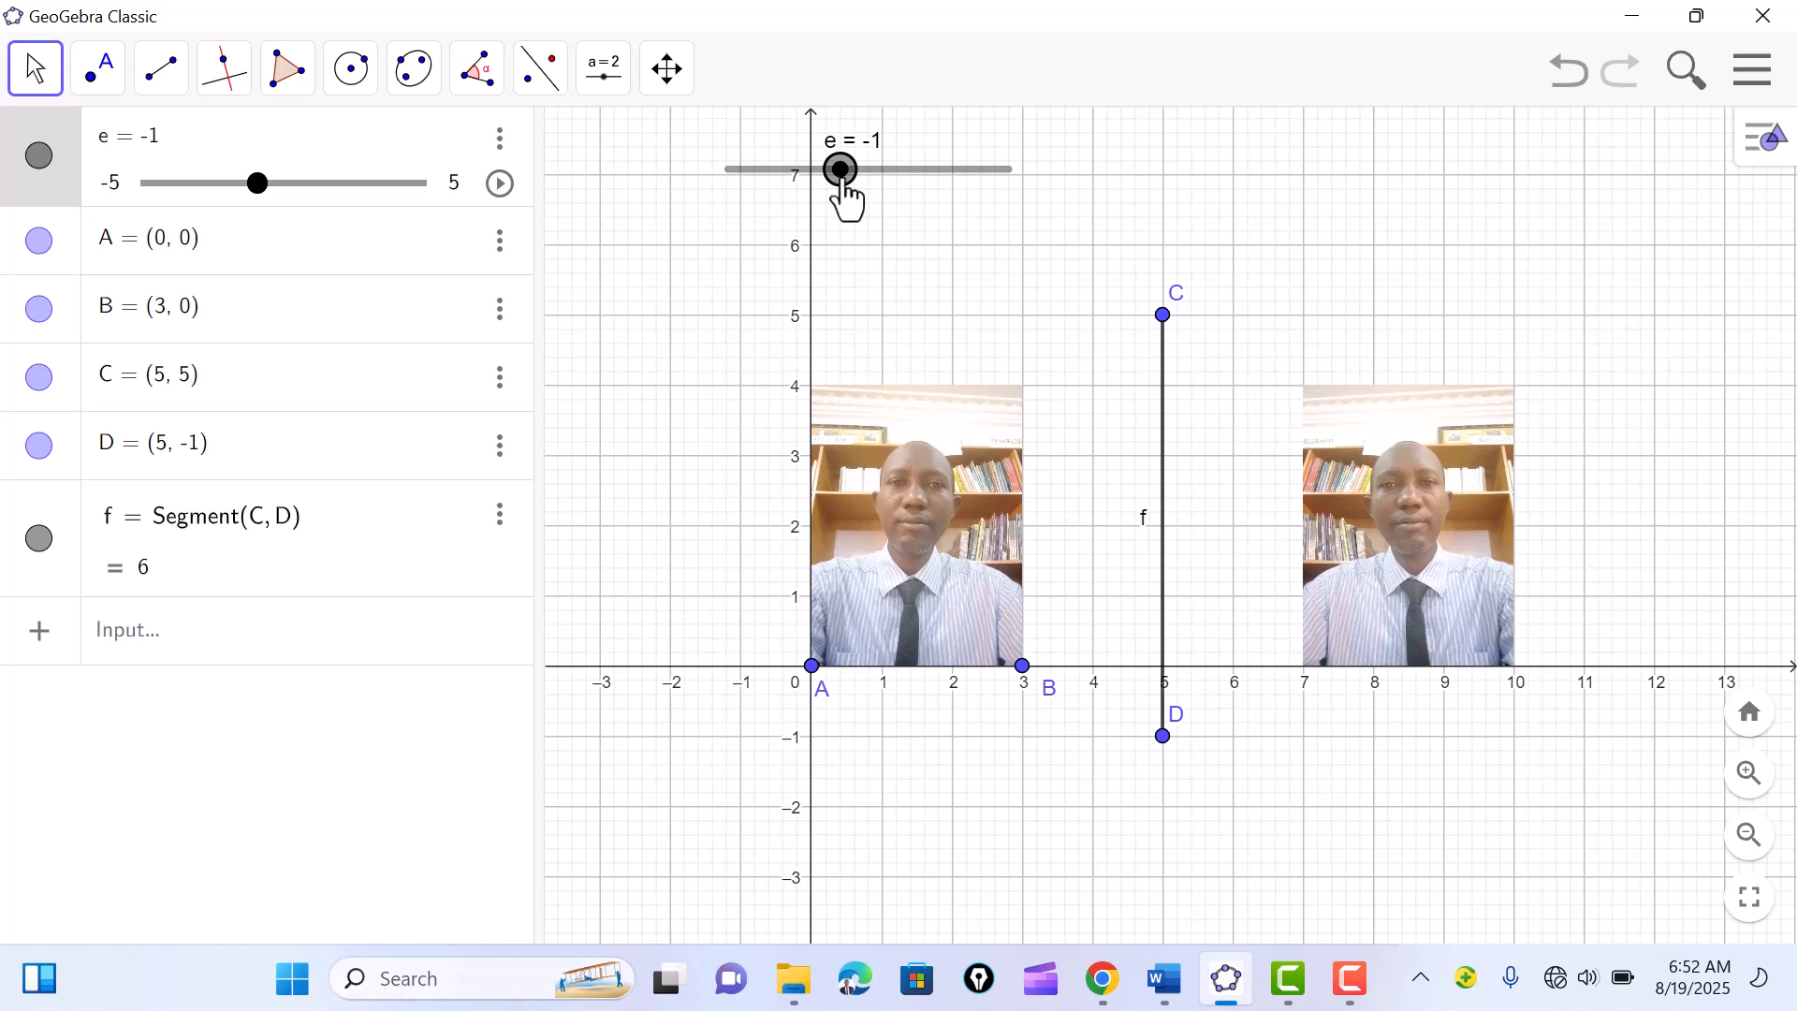
Step: Lower slider e further to -1.6 to widen the image on the far side of segment f
key("Left")
key("Left")
key("Left")
key("Left")
key("Left")
key("Left")
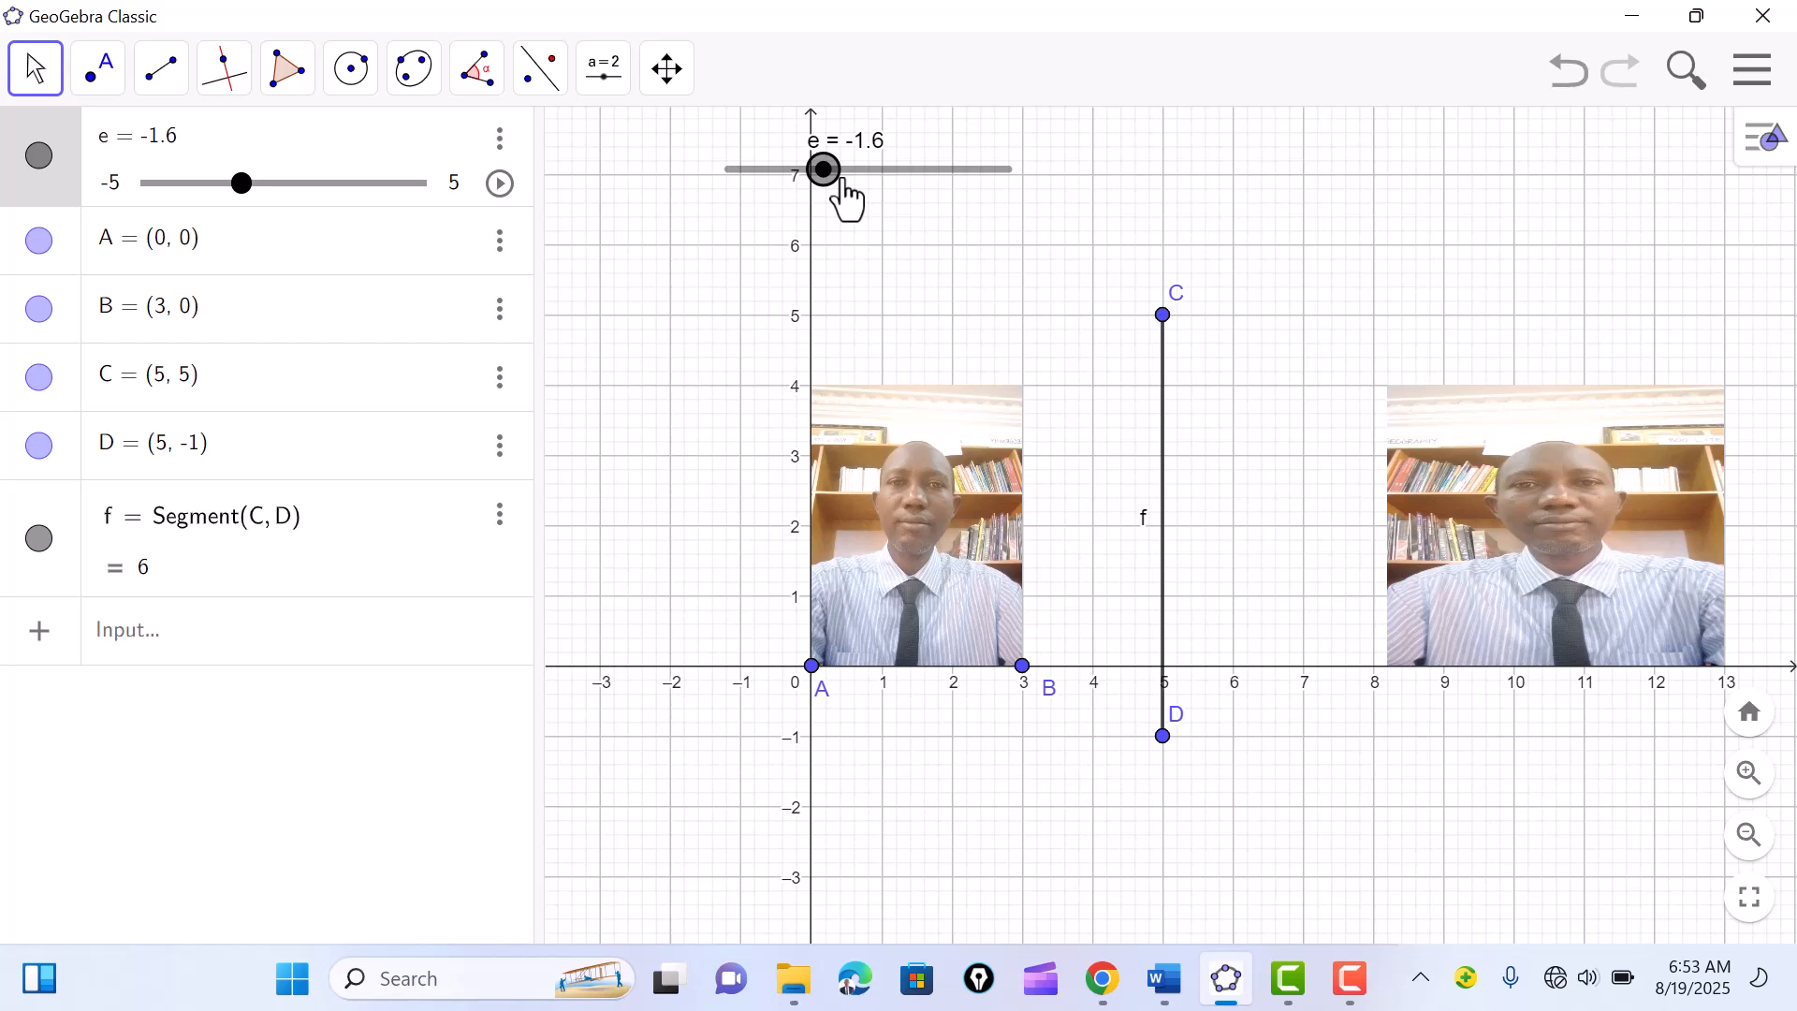
Step: Raise slider e to 1.5 to bring the enlarged image back to the original's side of segment f
key("Right")
key("Right")
key("Right")
key("Right")
key("Right")
key("Right")
key("Right")
key("Right")
key("Right")
key("Right")
key("Right")
key("Right")
key("Right")
key("Right")
key("Right")
key("Right")
key("Right")
key("Right")
key("Right")
key("Right")
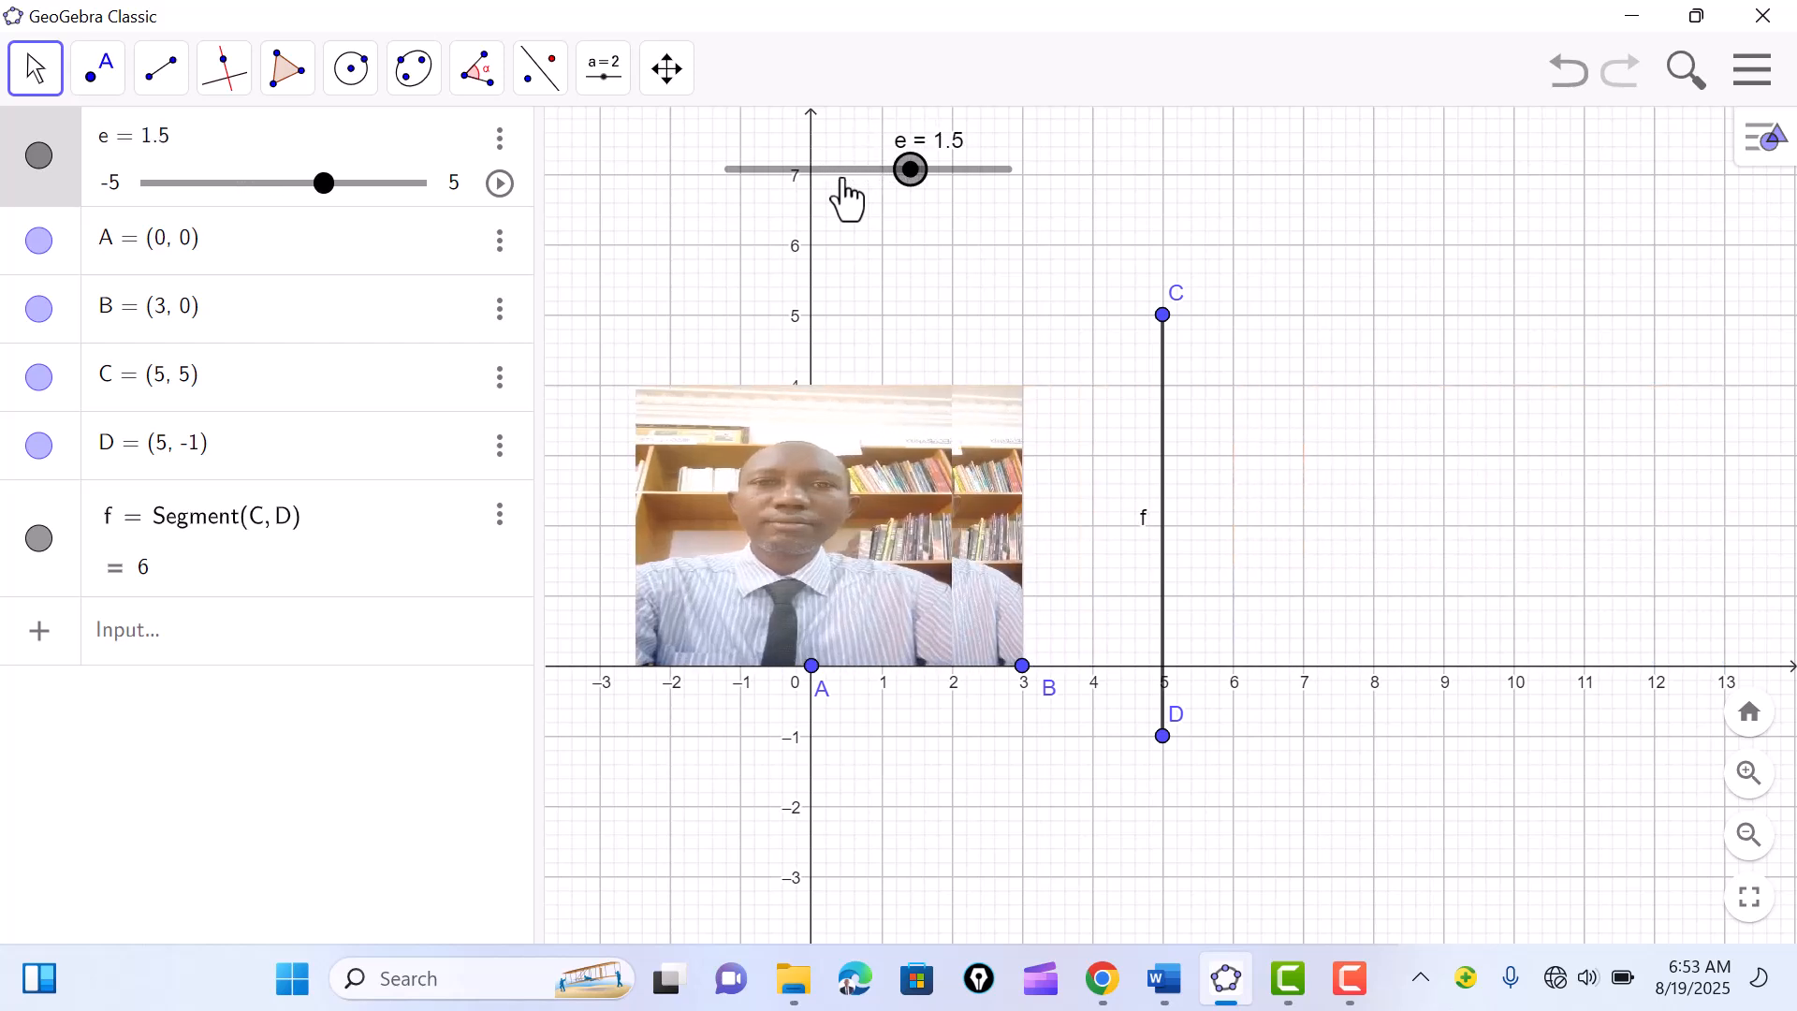
Step: Lower slider e gradually through 0.9 and 0.7 to 0.2 to narrow the stretched image toward segment f
key("Left")
key("Left")
key("Left")
key("Left")
key("Left")
key("Left")
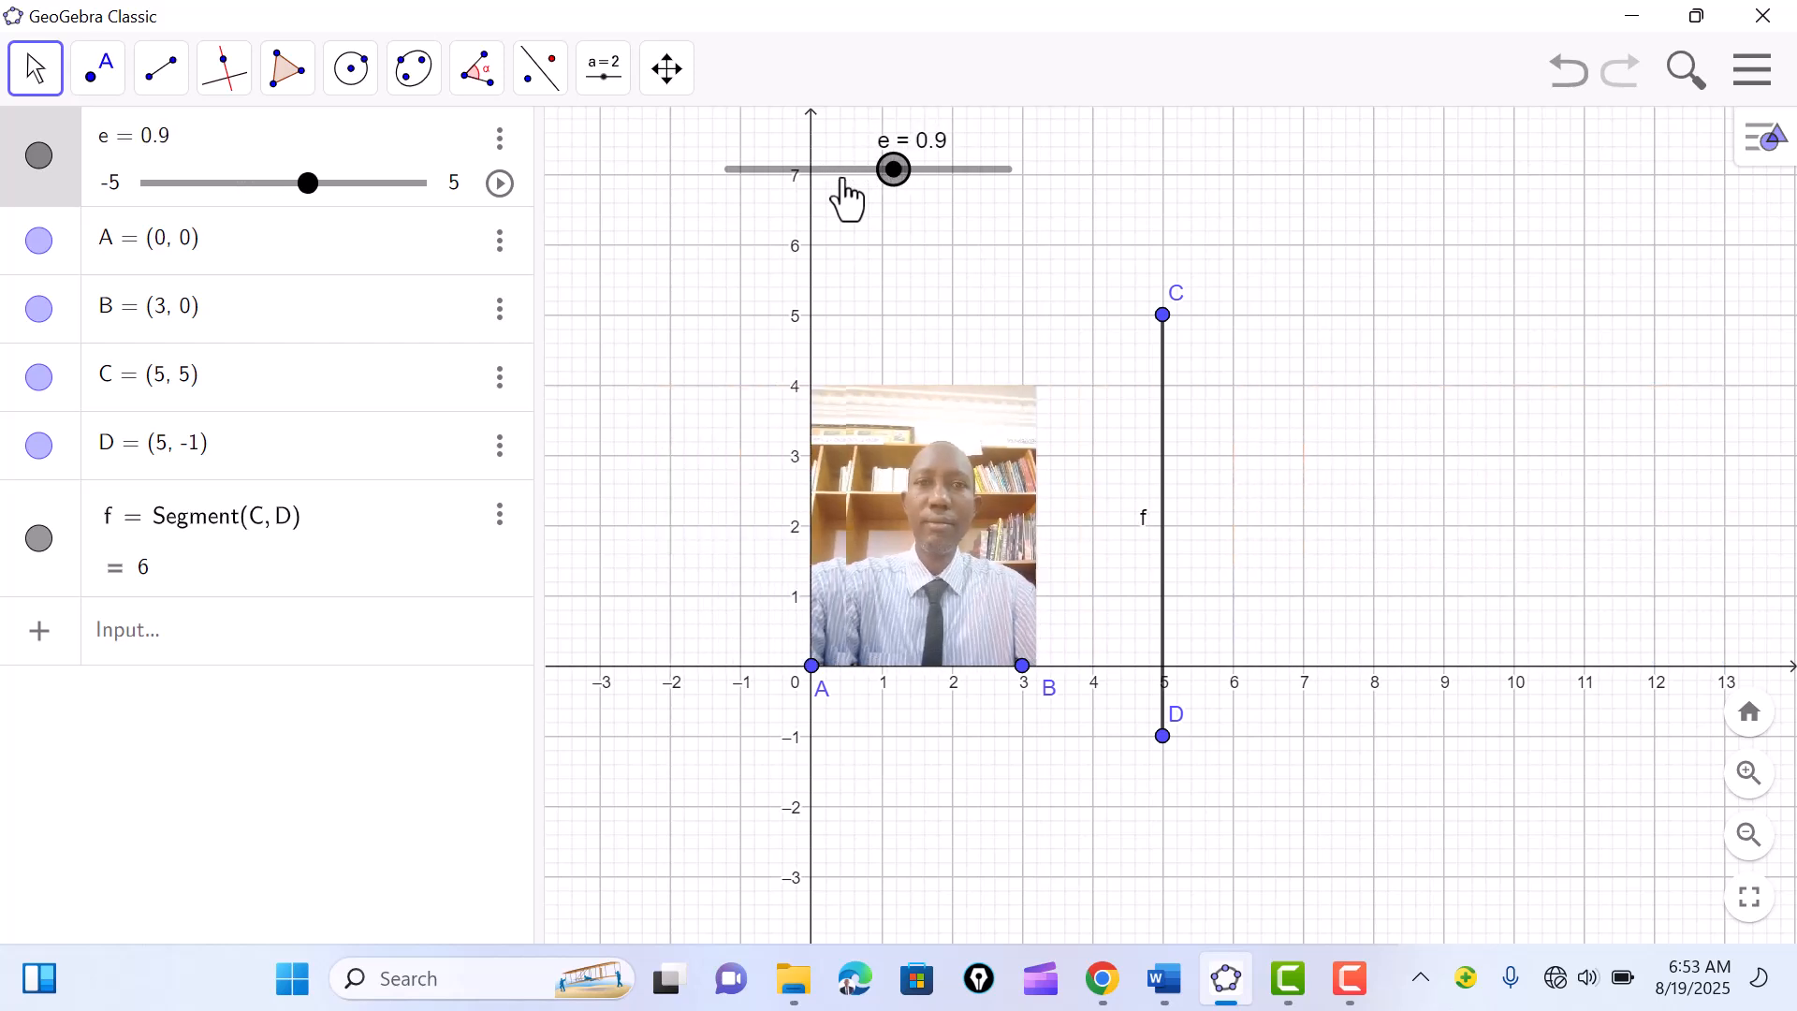
key("Left")
key("Left")
key("Left")
key("Left")
key("Left")
key("Left")
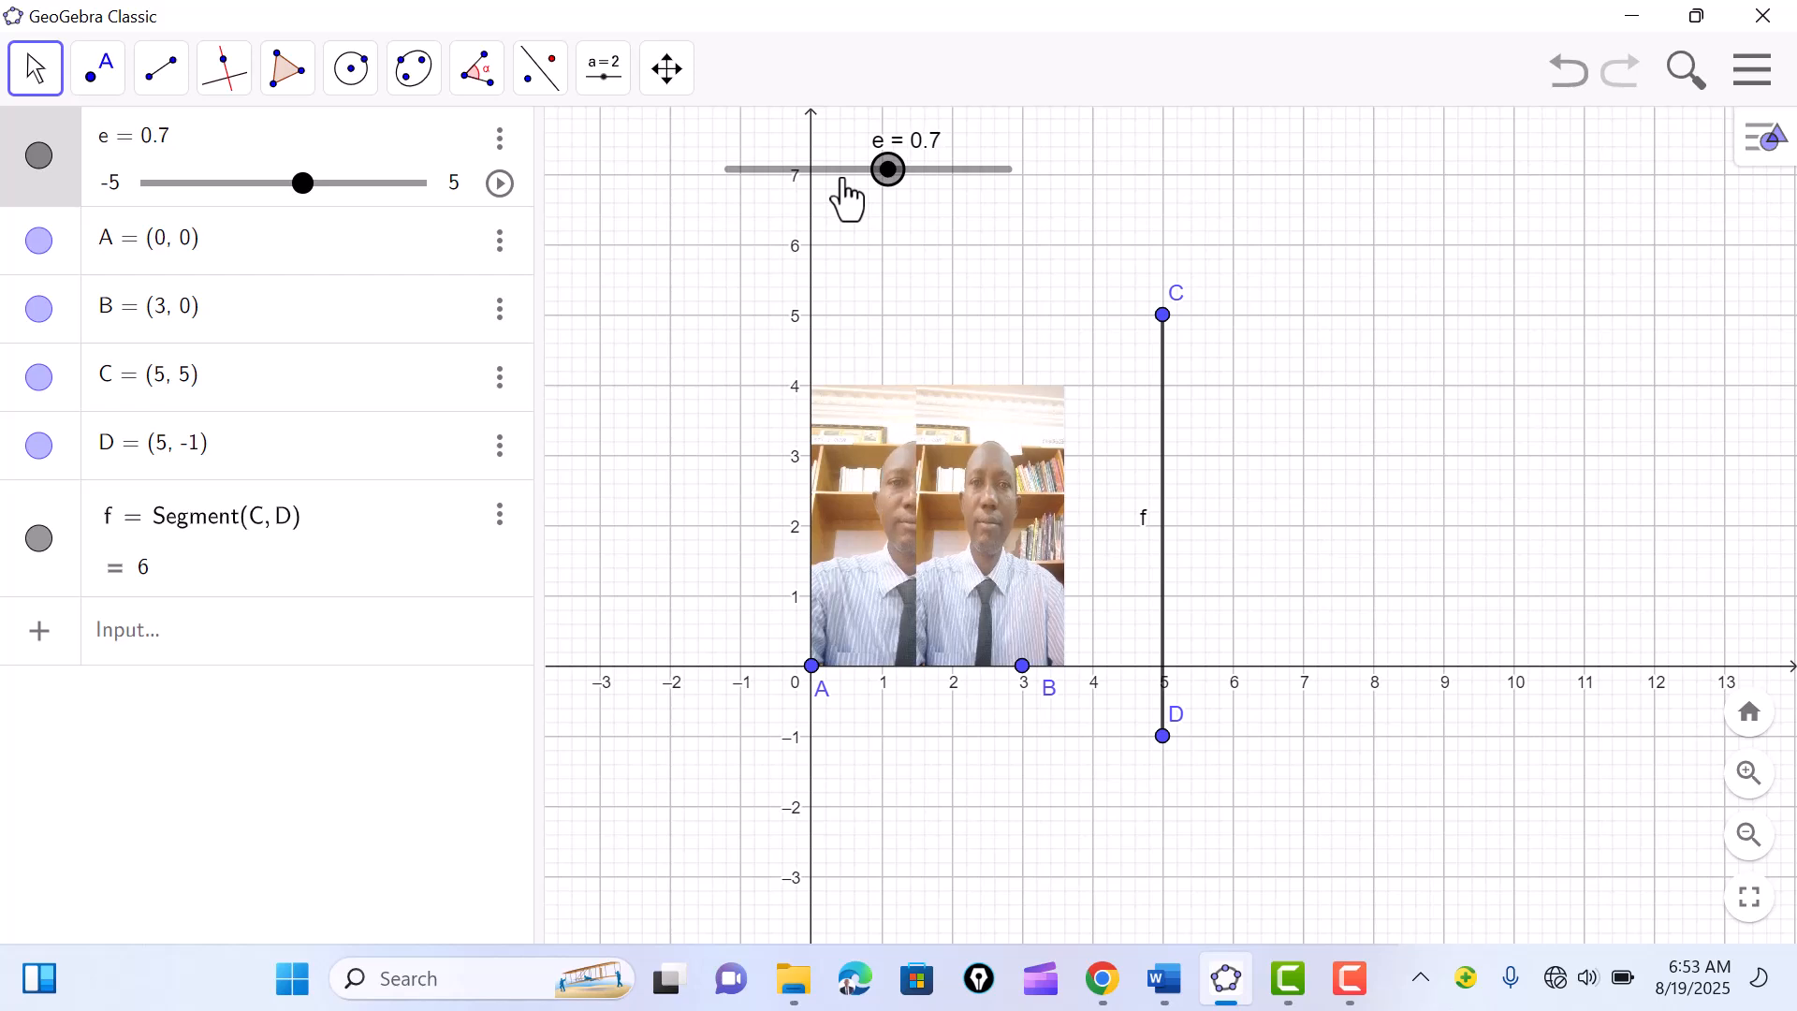
key("Left")
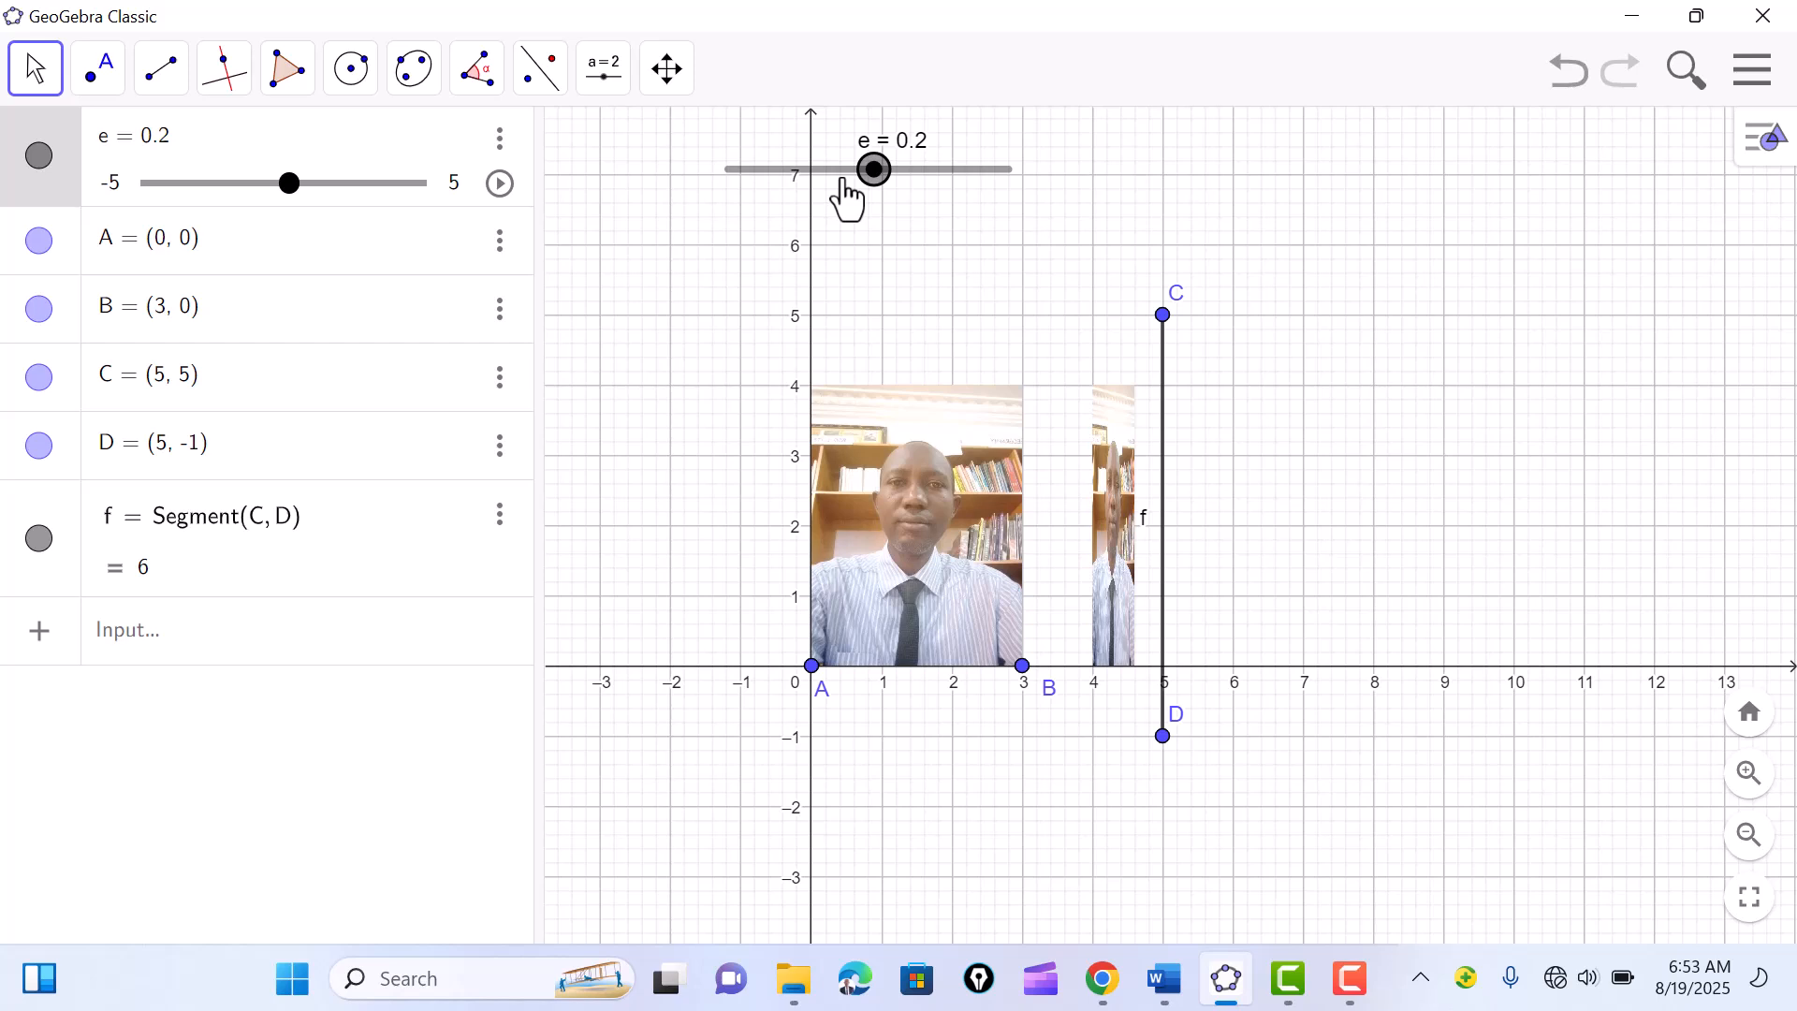
Step: Lower slider e through -0.5 to about -1.4 to carry the image across segment f and widen it there
key("Left")
key("Left")
key("Left")
key("Left")
key("Left")
key("Left")
key("Left")
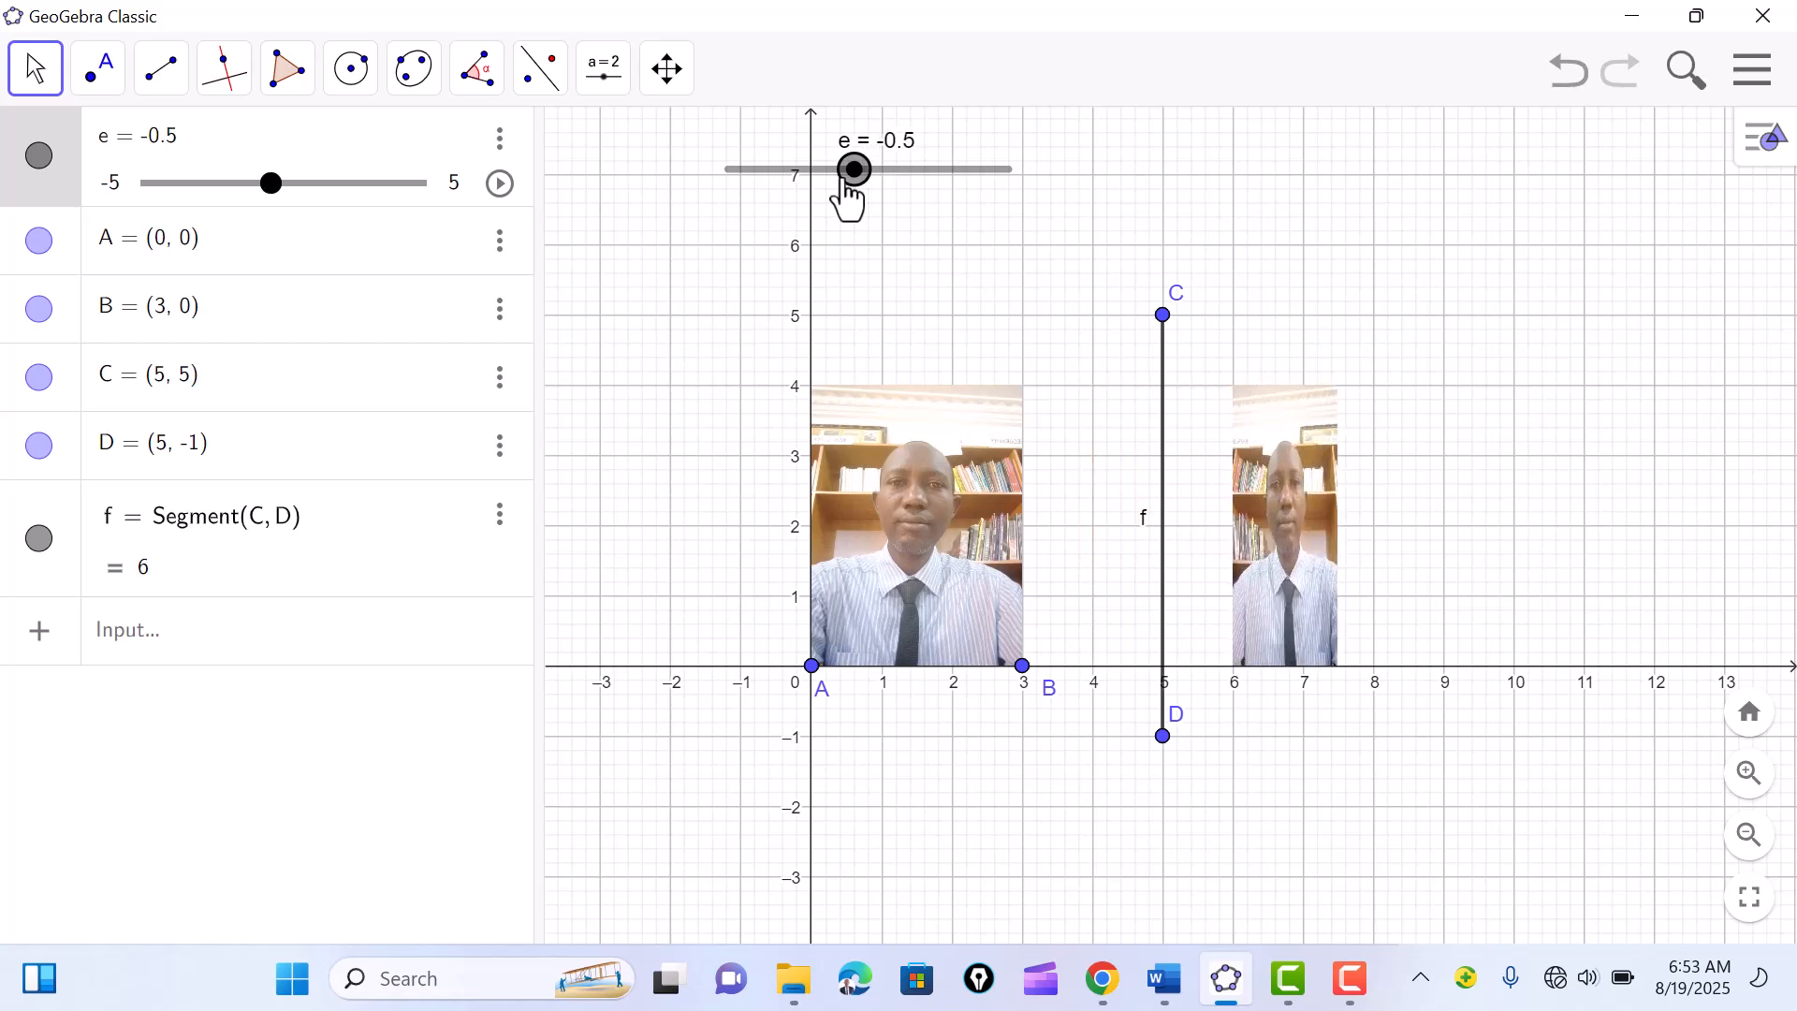
key("Left")
key("Left")
key("Left")
key("Left")
key("Left")
key("Left")
key("Left")
key("Left")
key("Left")
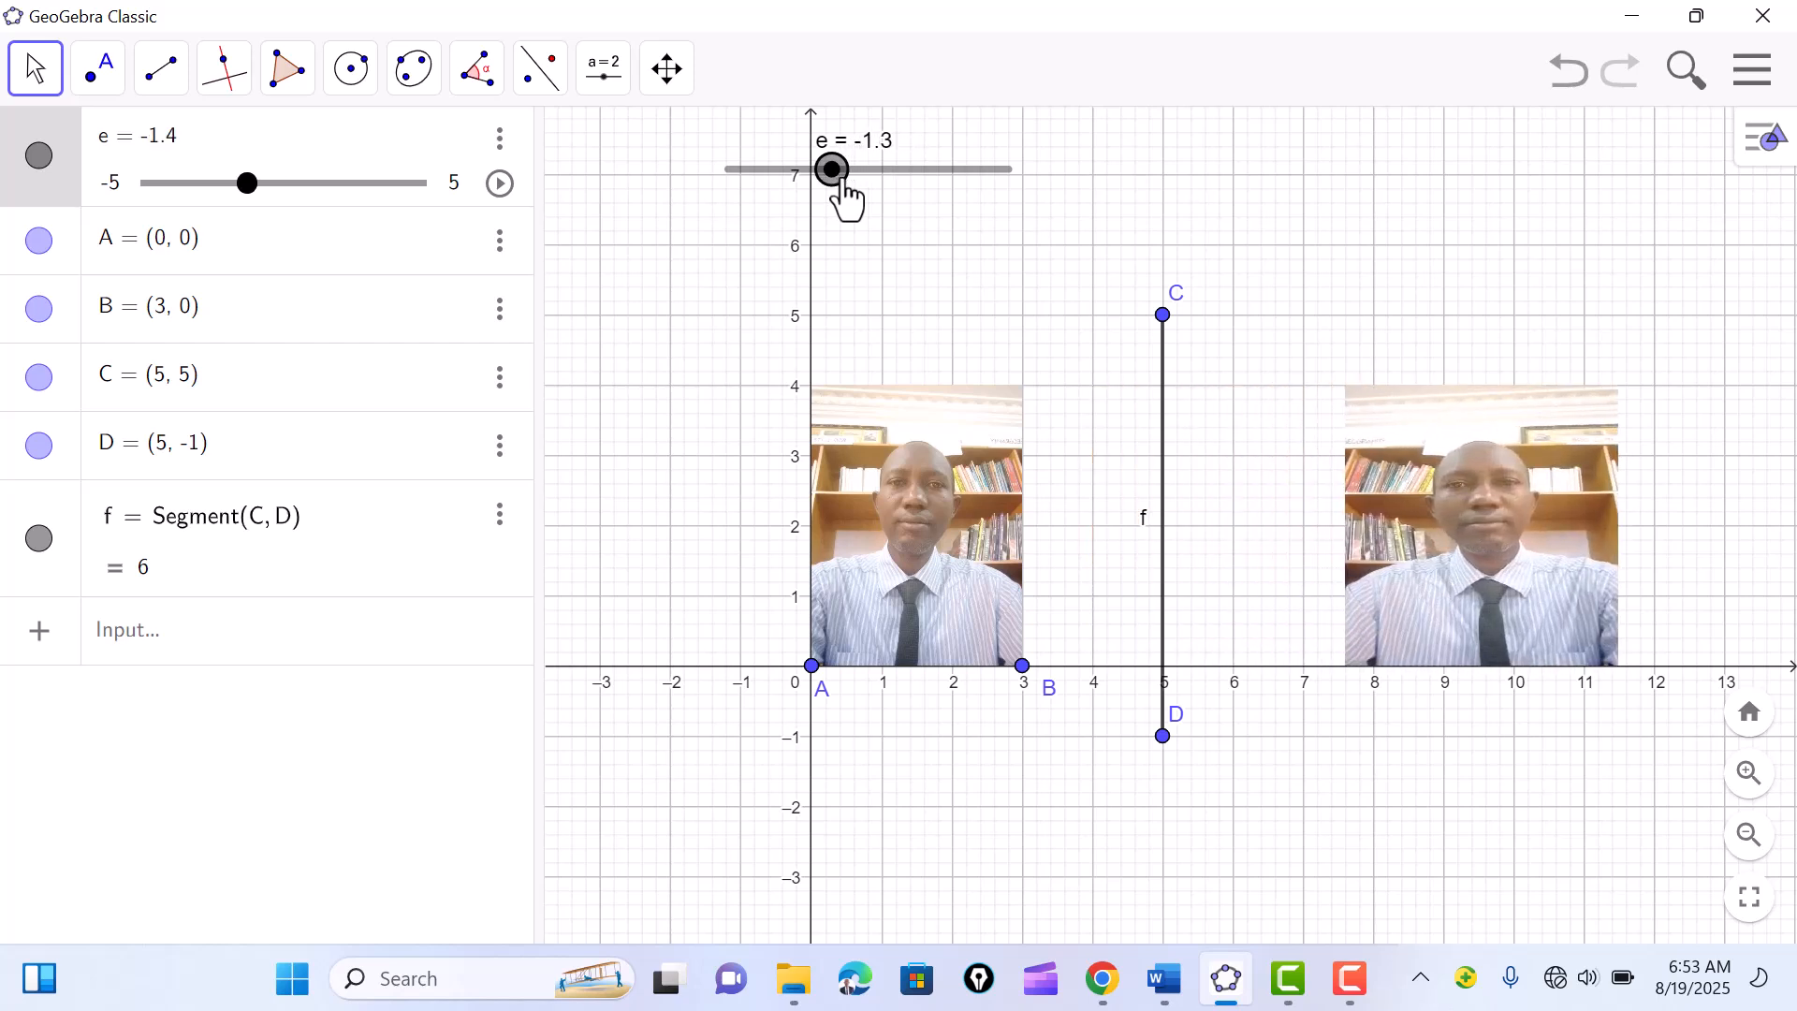
key("Left")
Step: Raise slider e to 1 so the stretched image coincides with the original
left_click_drag(840, 180, 888, 170)
key("Right")
key("Right")
key("Right")
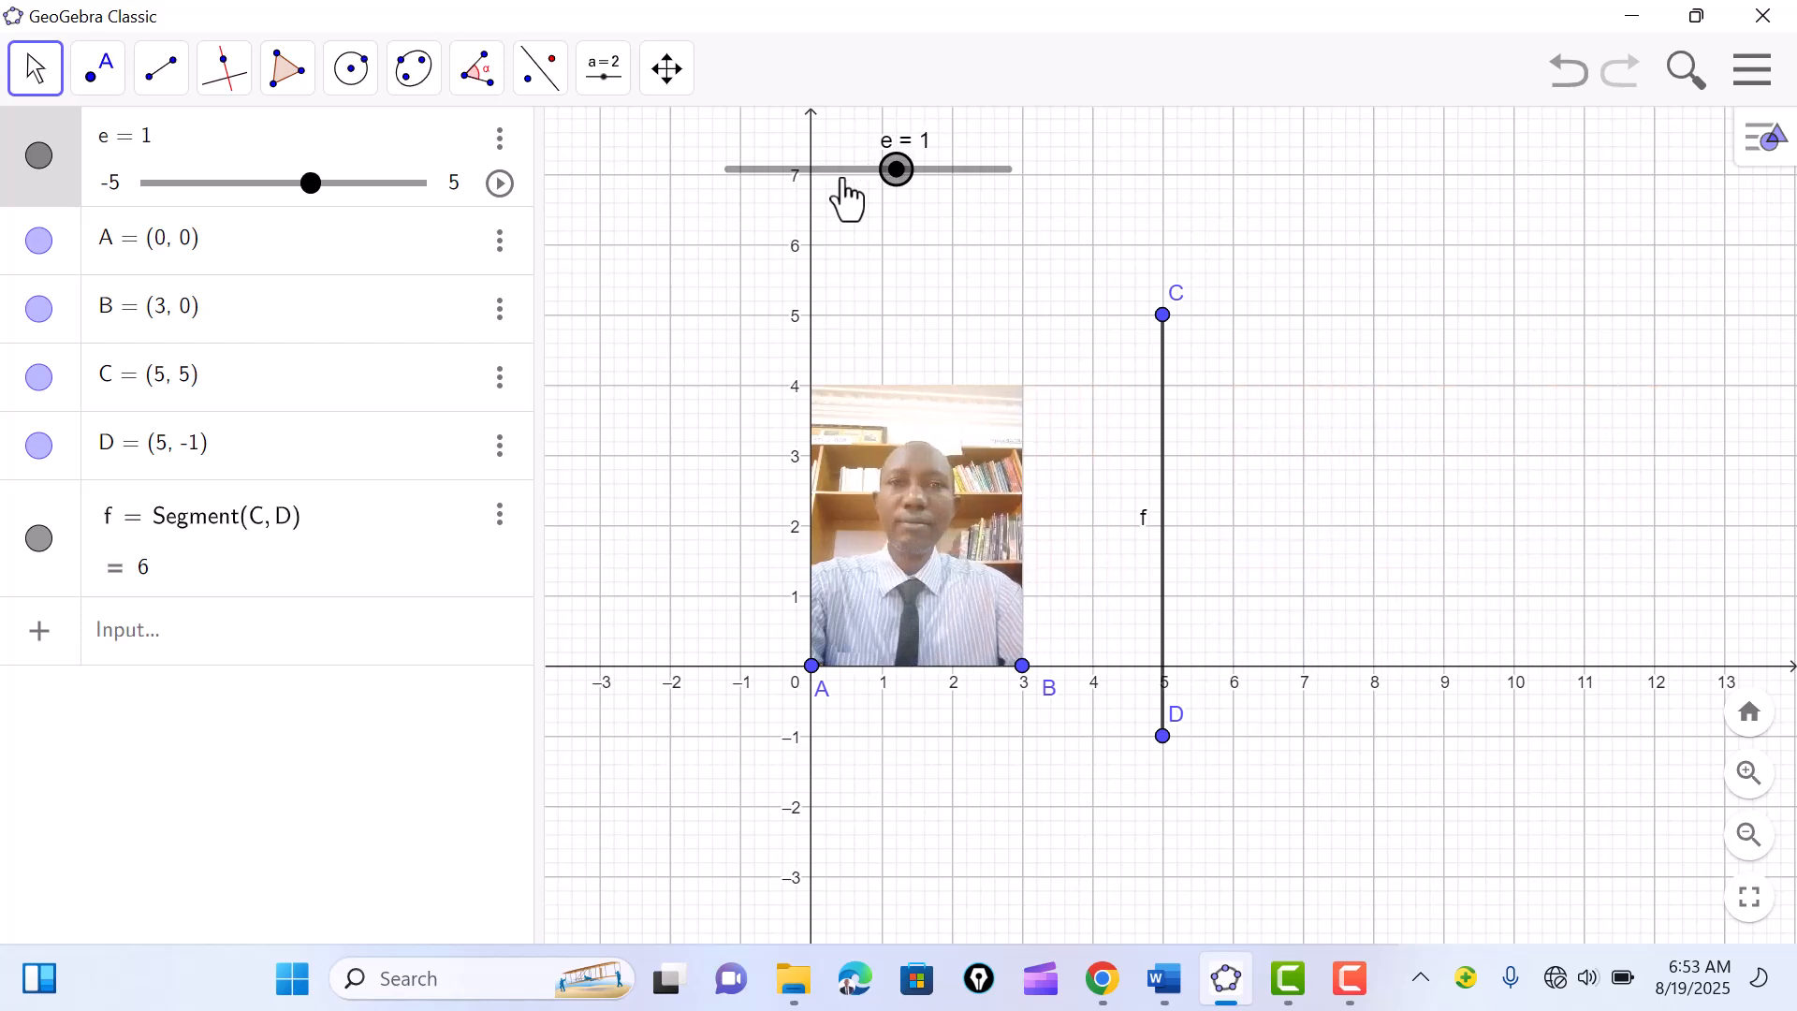
Step: Move point C to (-2, -1) to make segment f horizontal below the image, and set slider e to 1.2
left_click_drag(1162, 315, 670, 737)
left_click_drag(1457, 454, 1525, 398)
left_click_drag(895, 169, 903, 172)
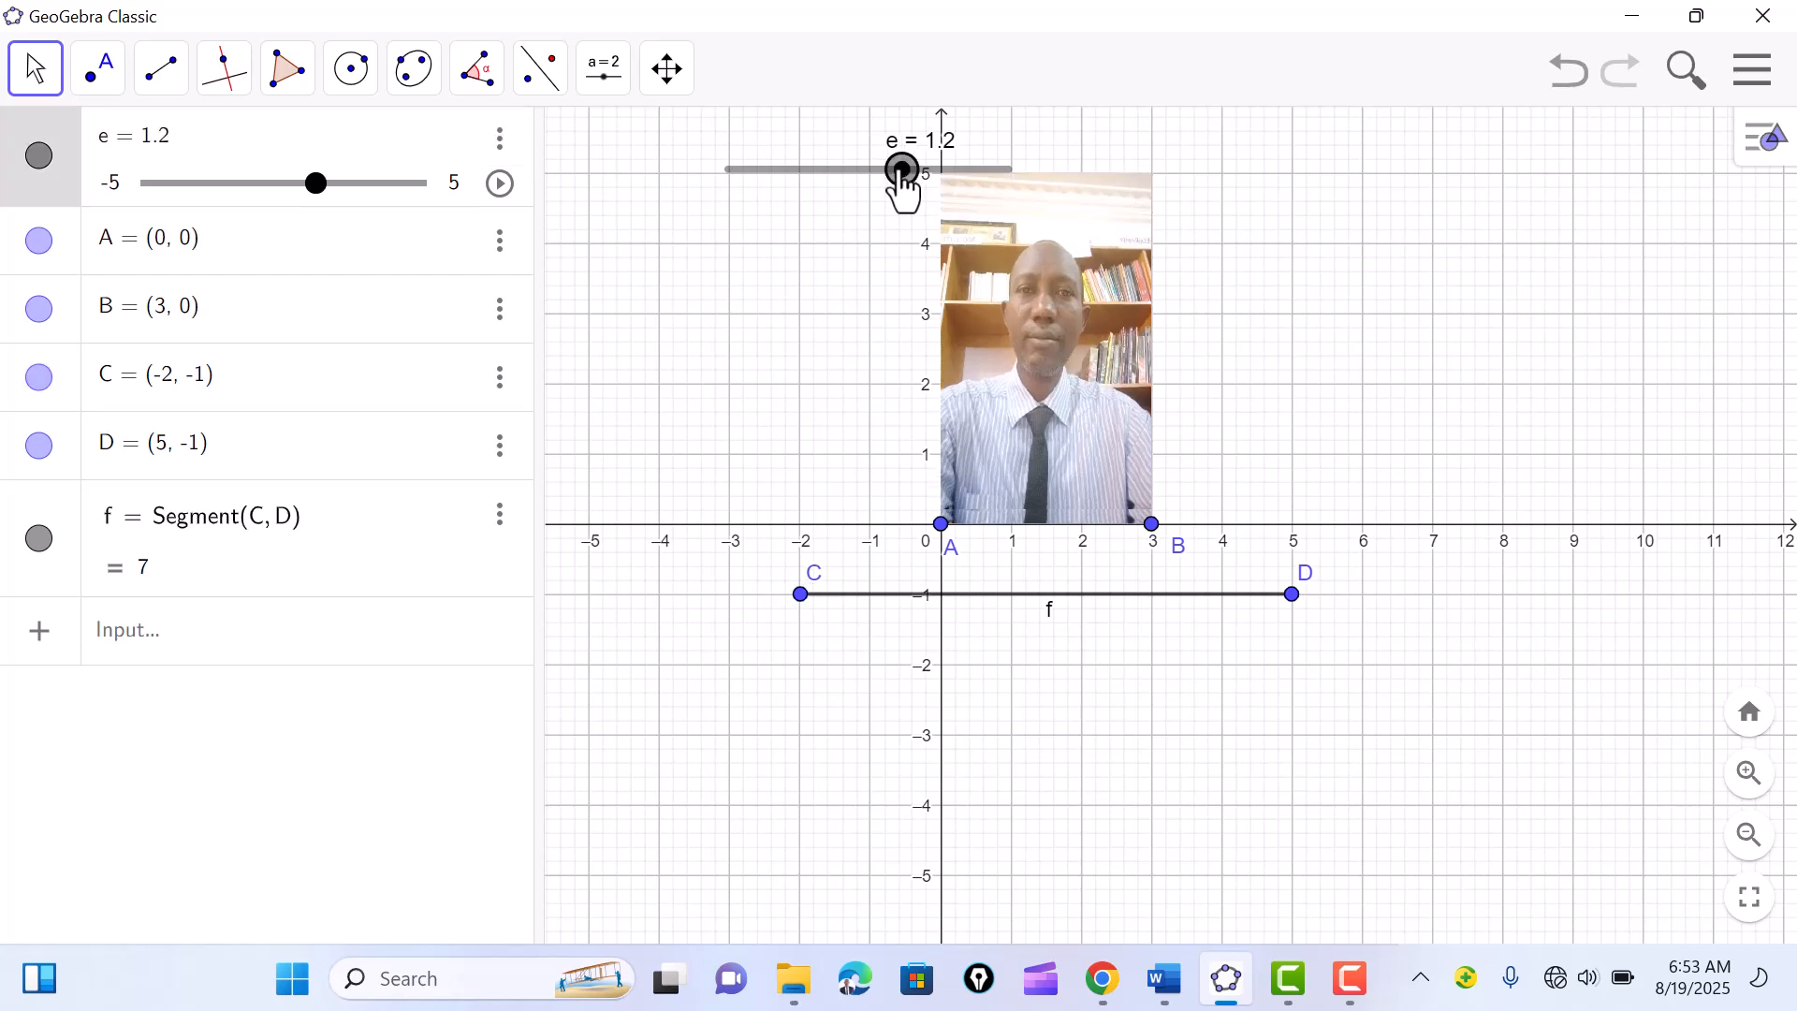
Step: Lower slider e through 0.7 to -0.2 to compress the image vertically and flip it below the horizontal segment
key("Left")
key("Left")
key("Left")
key("Left")
key("Left")
key("Left")
key("Left")
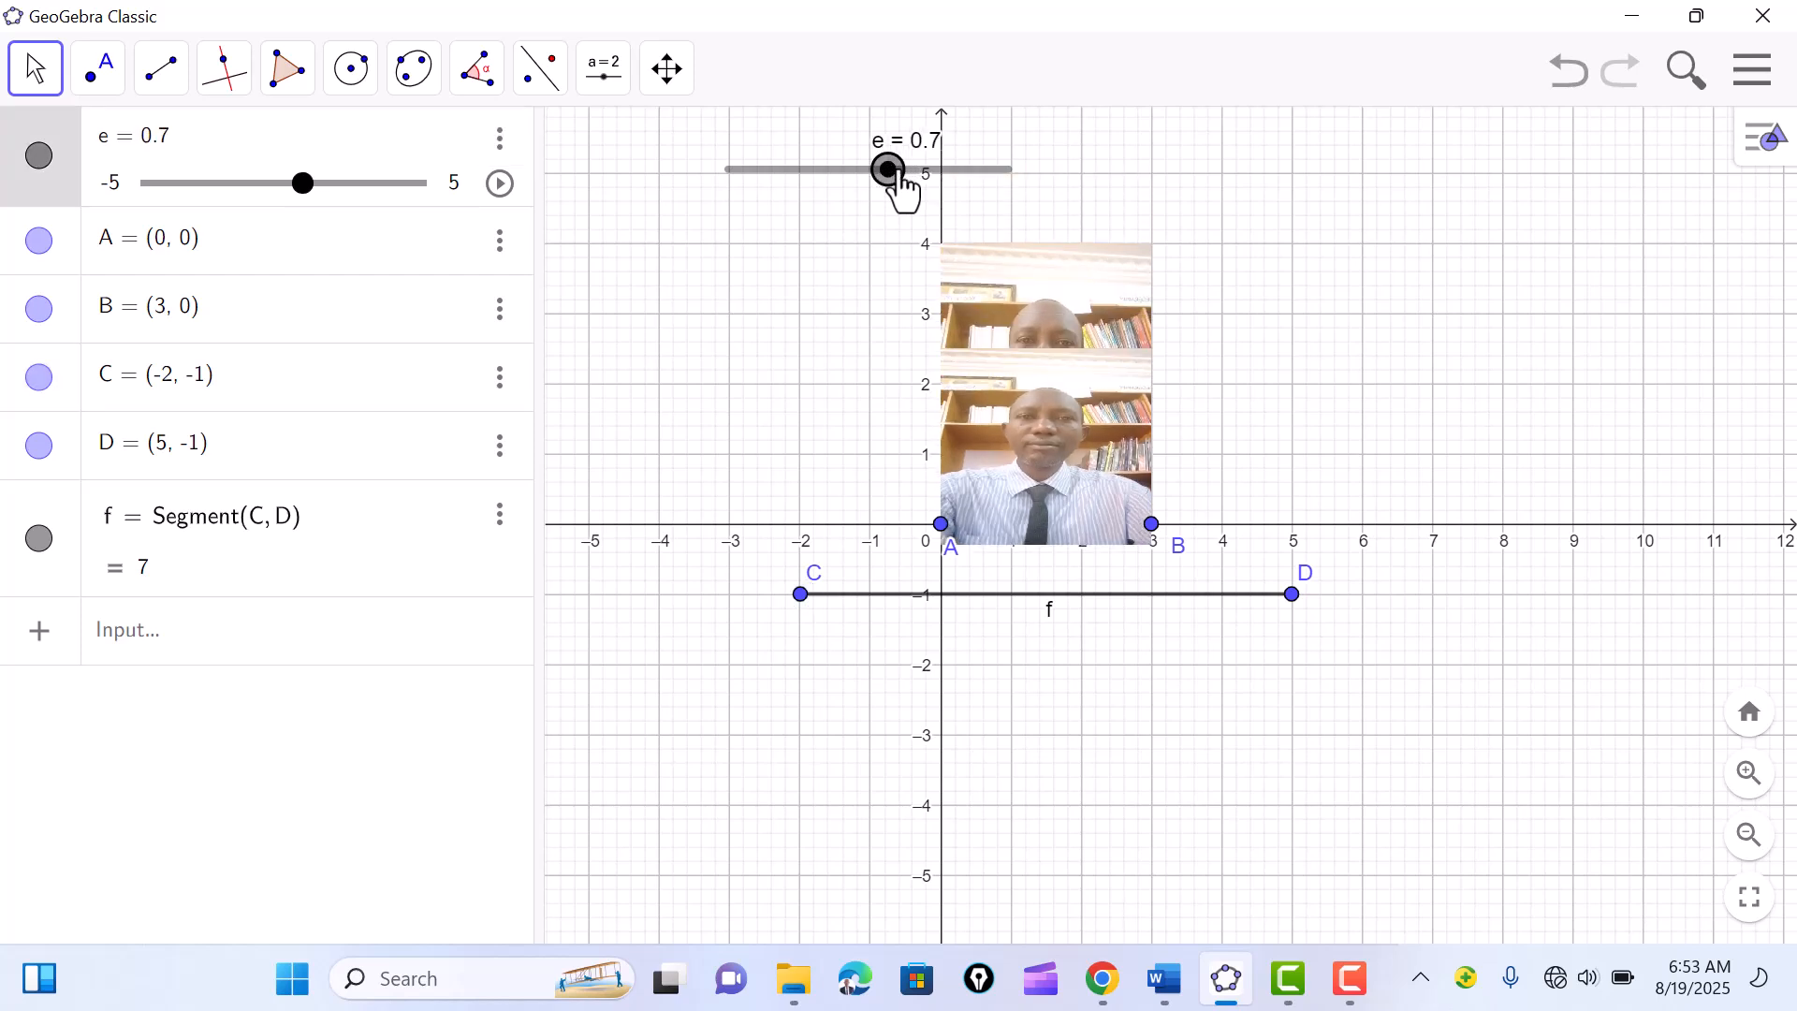
key("Left")
key("Left")
key("Left")
key("Left")
key("Left")
key("Left")
key("Left")
key("Left")
key("Left")
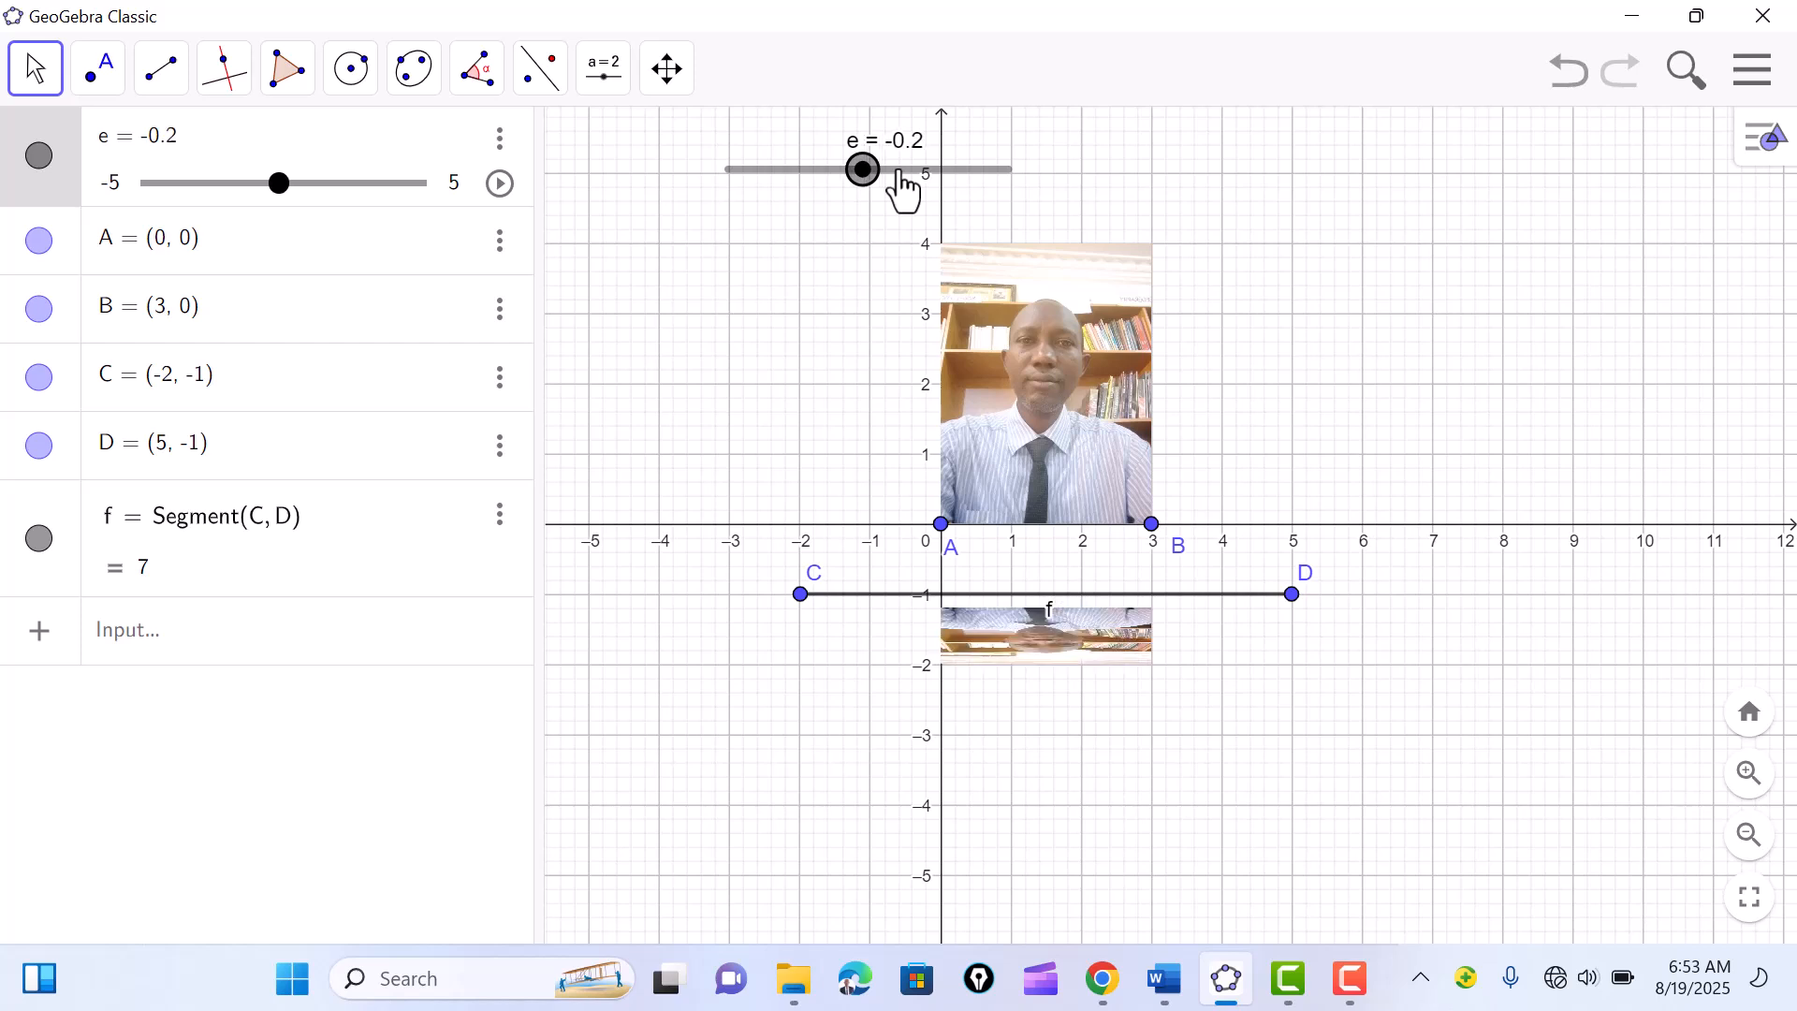
Step: Lower slider e to -1 to mirror the image at full height below segment f
key("Left")
key("Left")
key("Left")
key("Left")
key("Left")
key("Left")
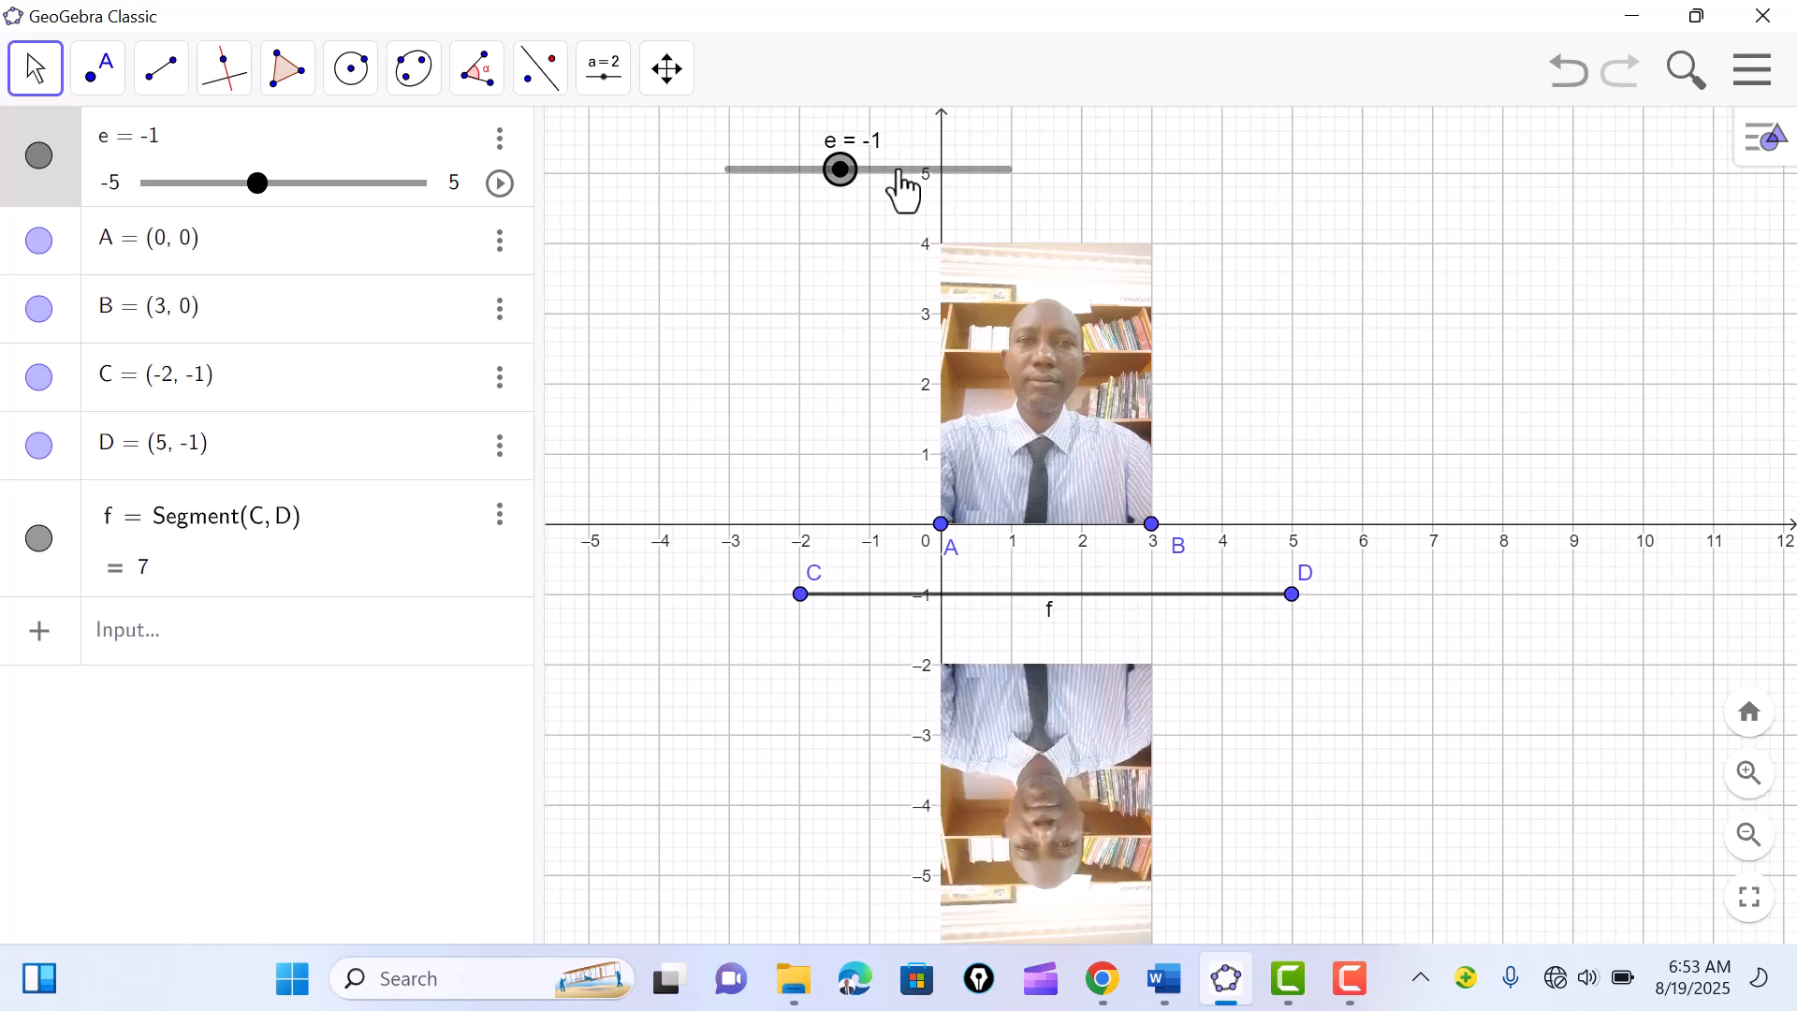
left_click_drag(1497, 353, 1495, 318)
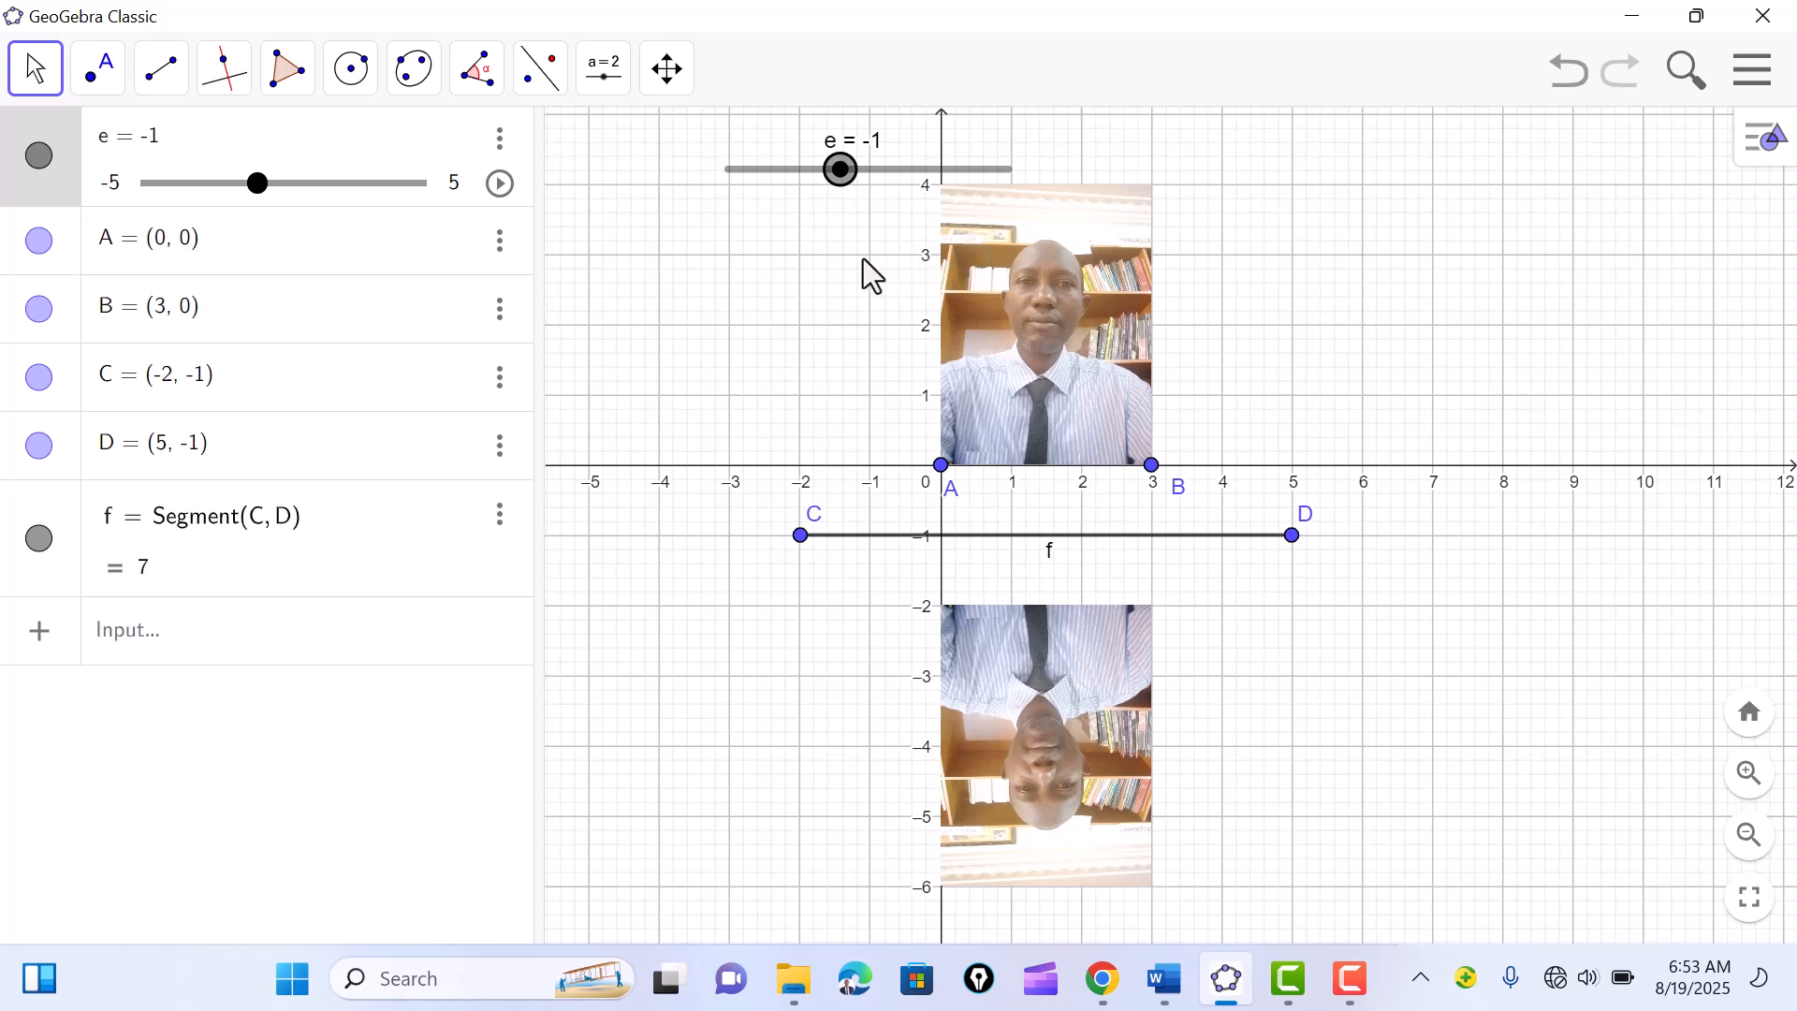
Step: Raise slider e through -0.4 and 0.8 to 1 to bring the mirrored image back onto the original
key("Right")
key("Right")
key("Right")
key("Right")
key("Right")
key("Right")
key("Right")
key("Right")
key("Right")
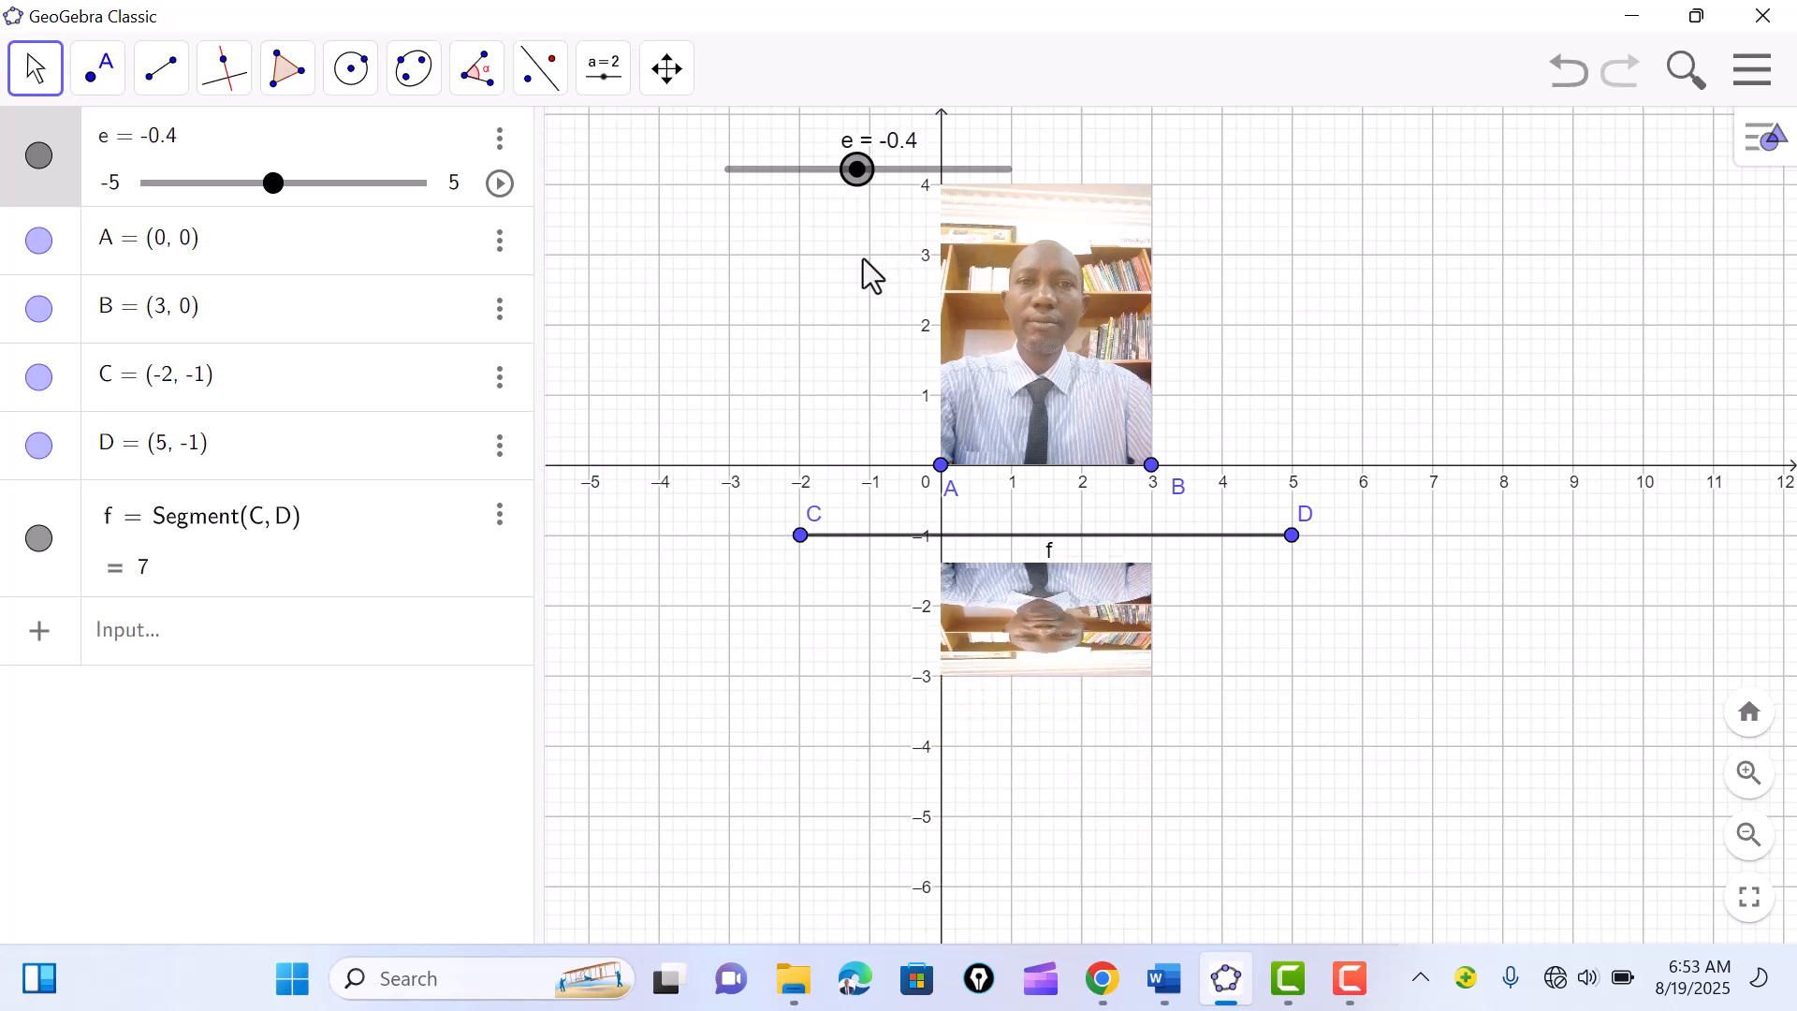
key("Right")
key("Right")
key("Right")
key("Right")
key("Right")
key("Right")
key("Right")
key("Right")
key("Right")
key("Right")
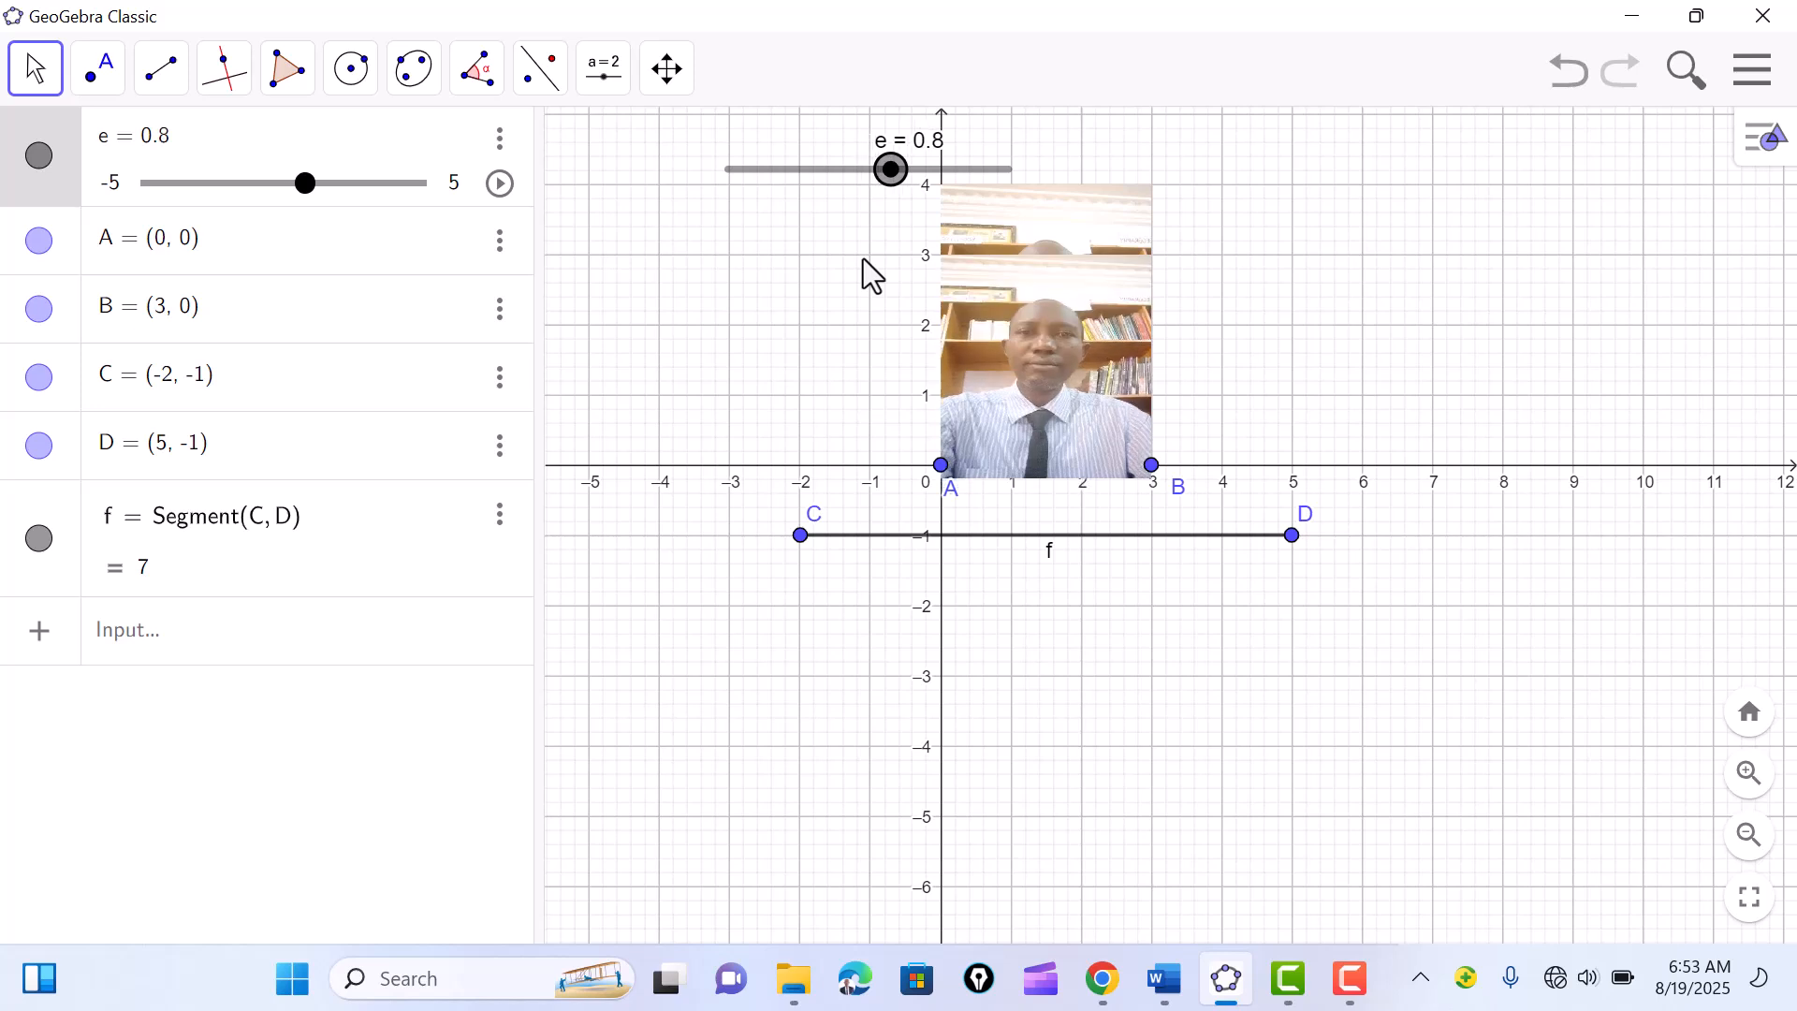
key("Right")
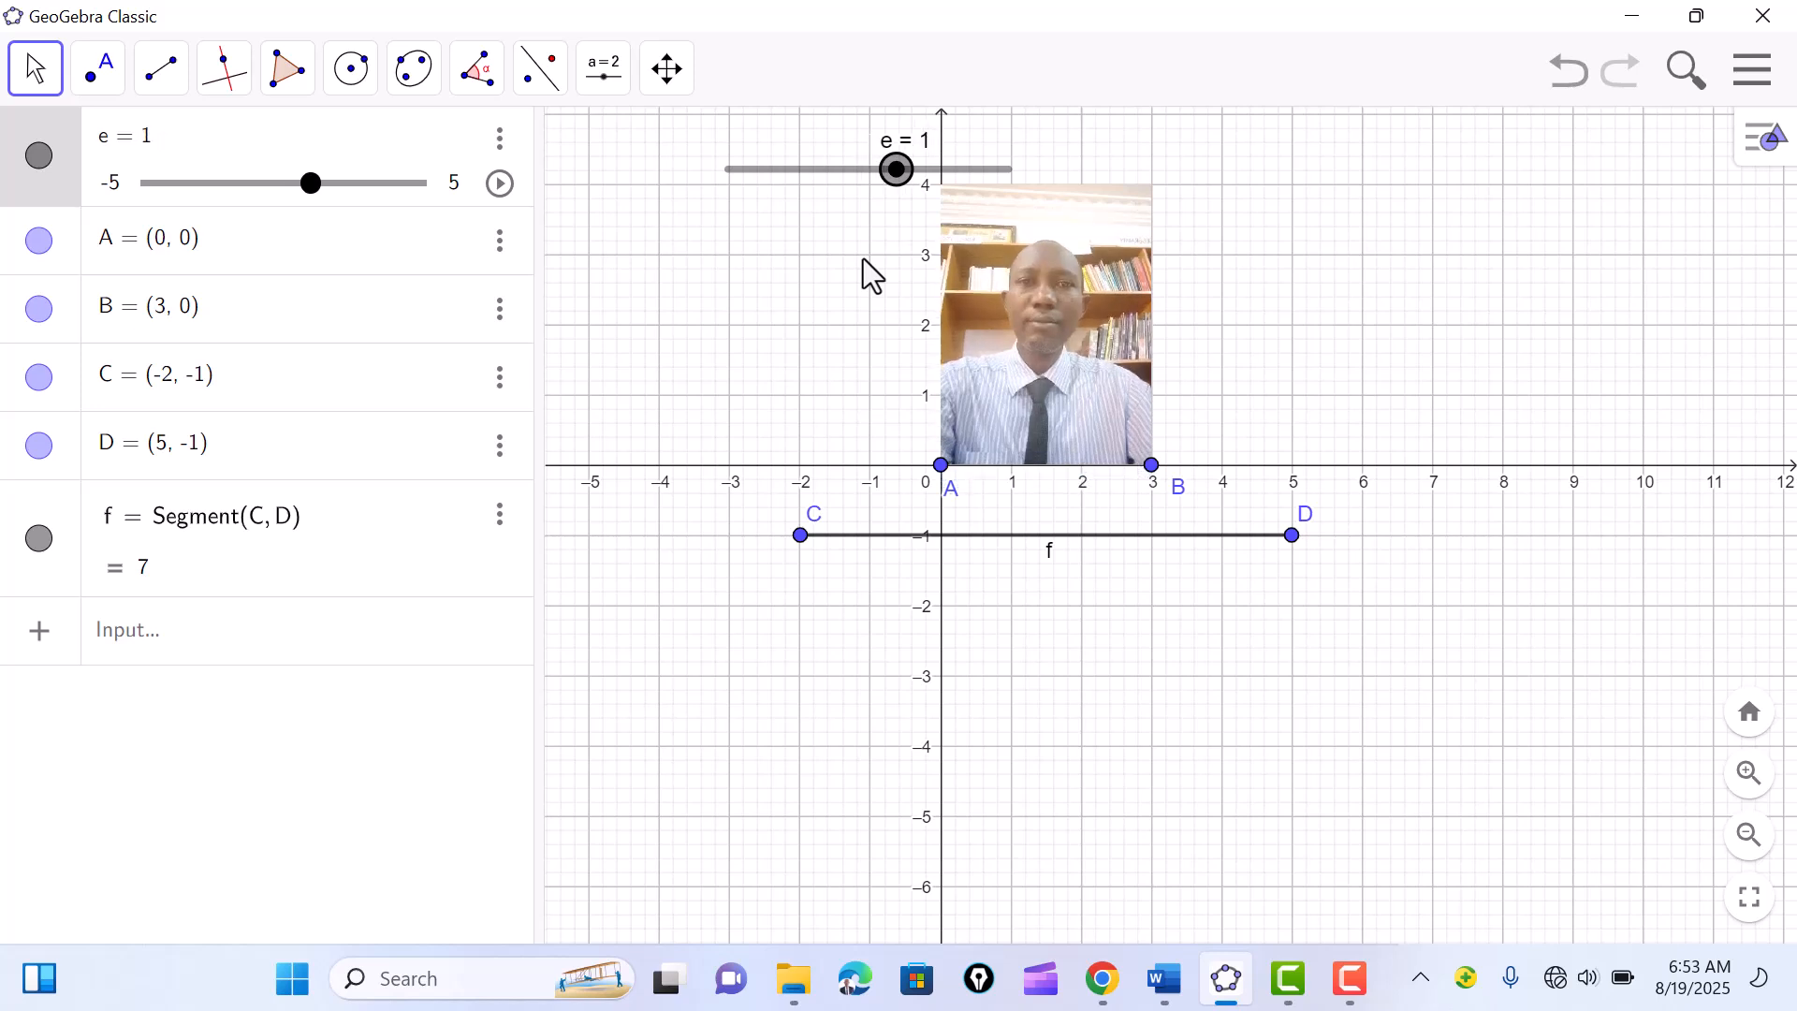
Step: Lower slider e through 0.2 to -1.2 to stretch the inverted image vertically below segment f
key("Left")
key("Left")
key("Left")
key("Left")
key("Left")
key("Left")
key("Left")
key("Left")
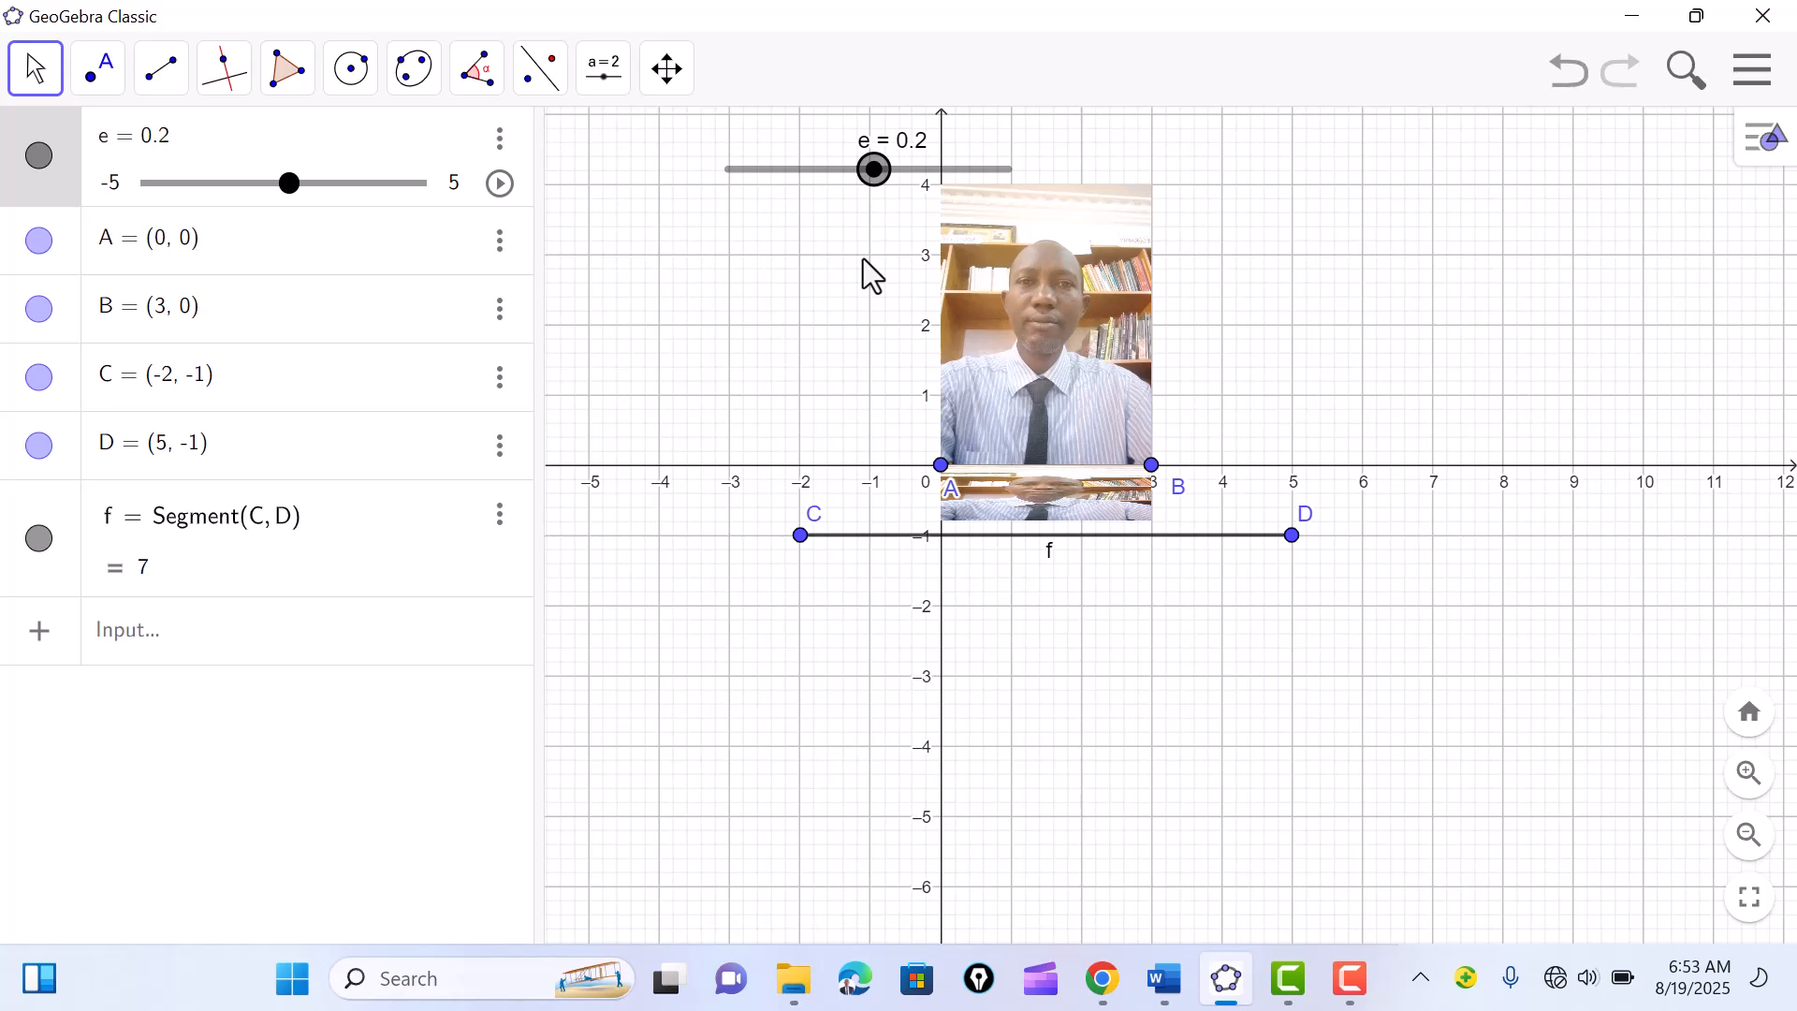
key("Left")
key("Left")
key("Left")
key("Left")
key("Left")
key("Left")
key("Left")
key("Left")
key("Left")
key("Left")
key("Left")
key("Left")
key("Left")
key("Left")
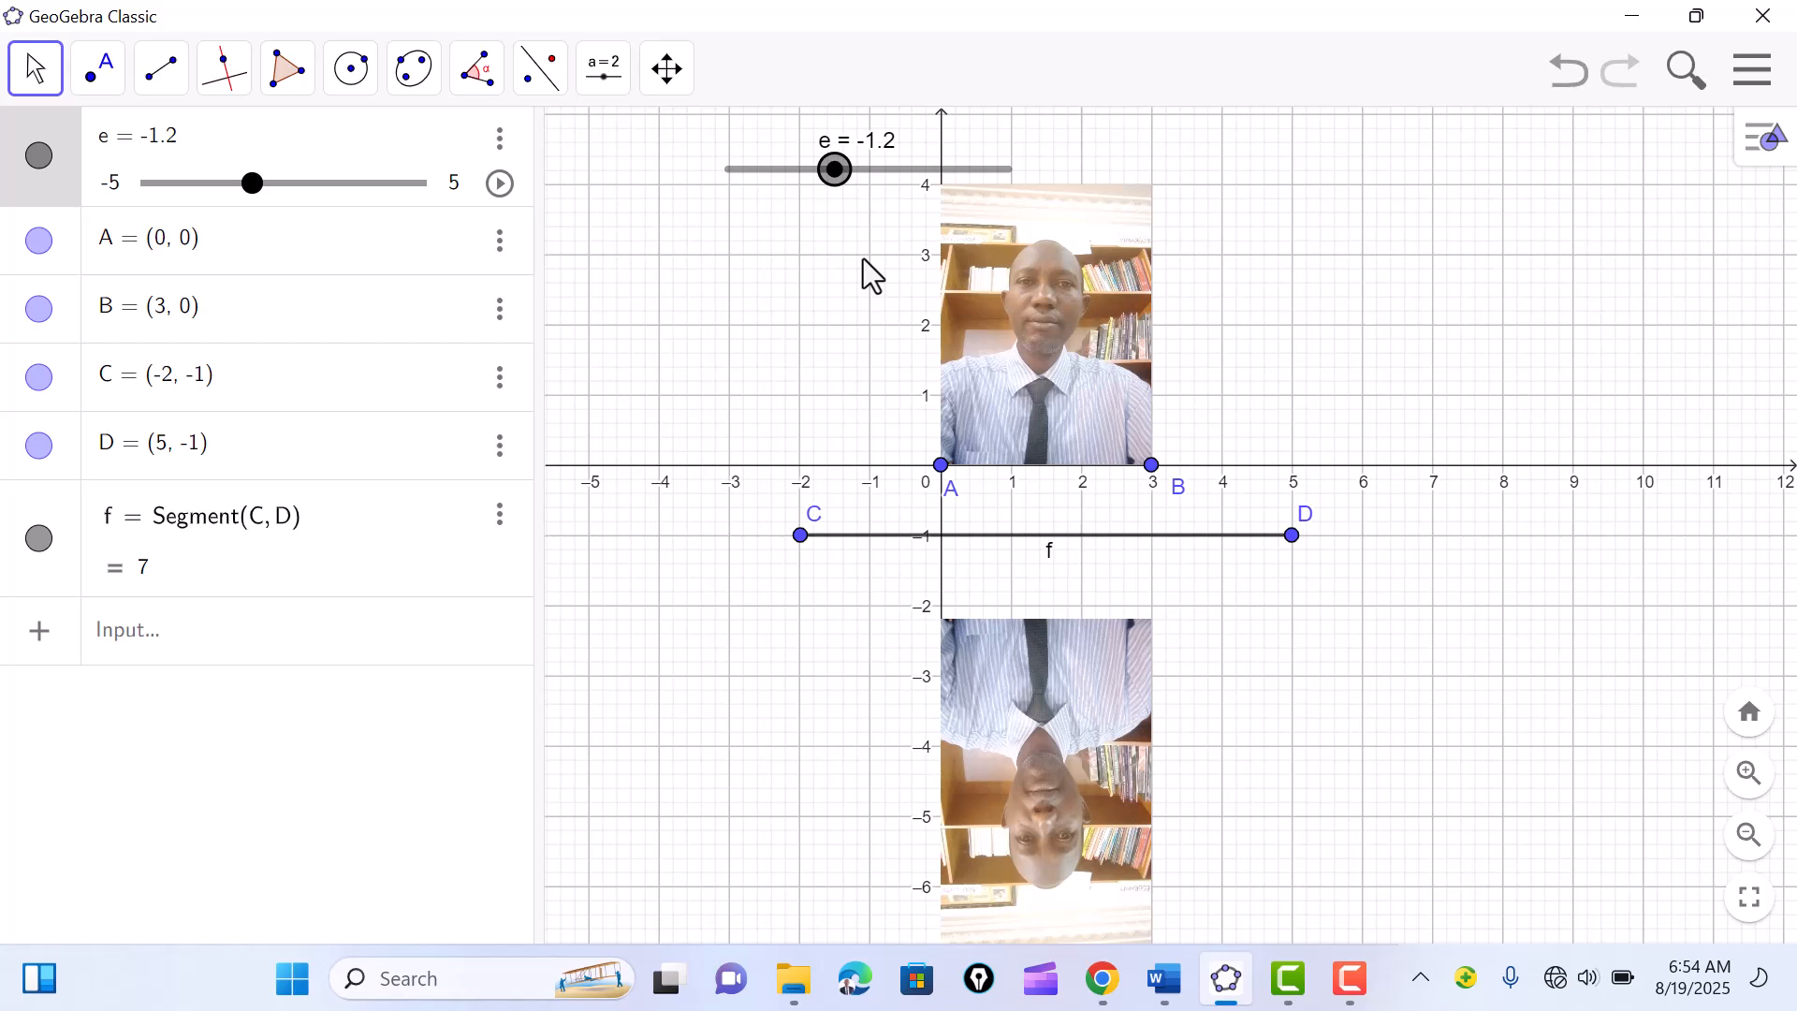
Step: Raise slider e to -0.9 and bring it back down to -1.1
key("Right")
key("Right")
key("Right")
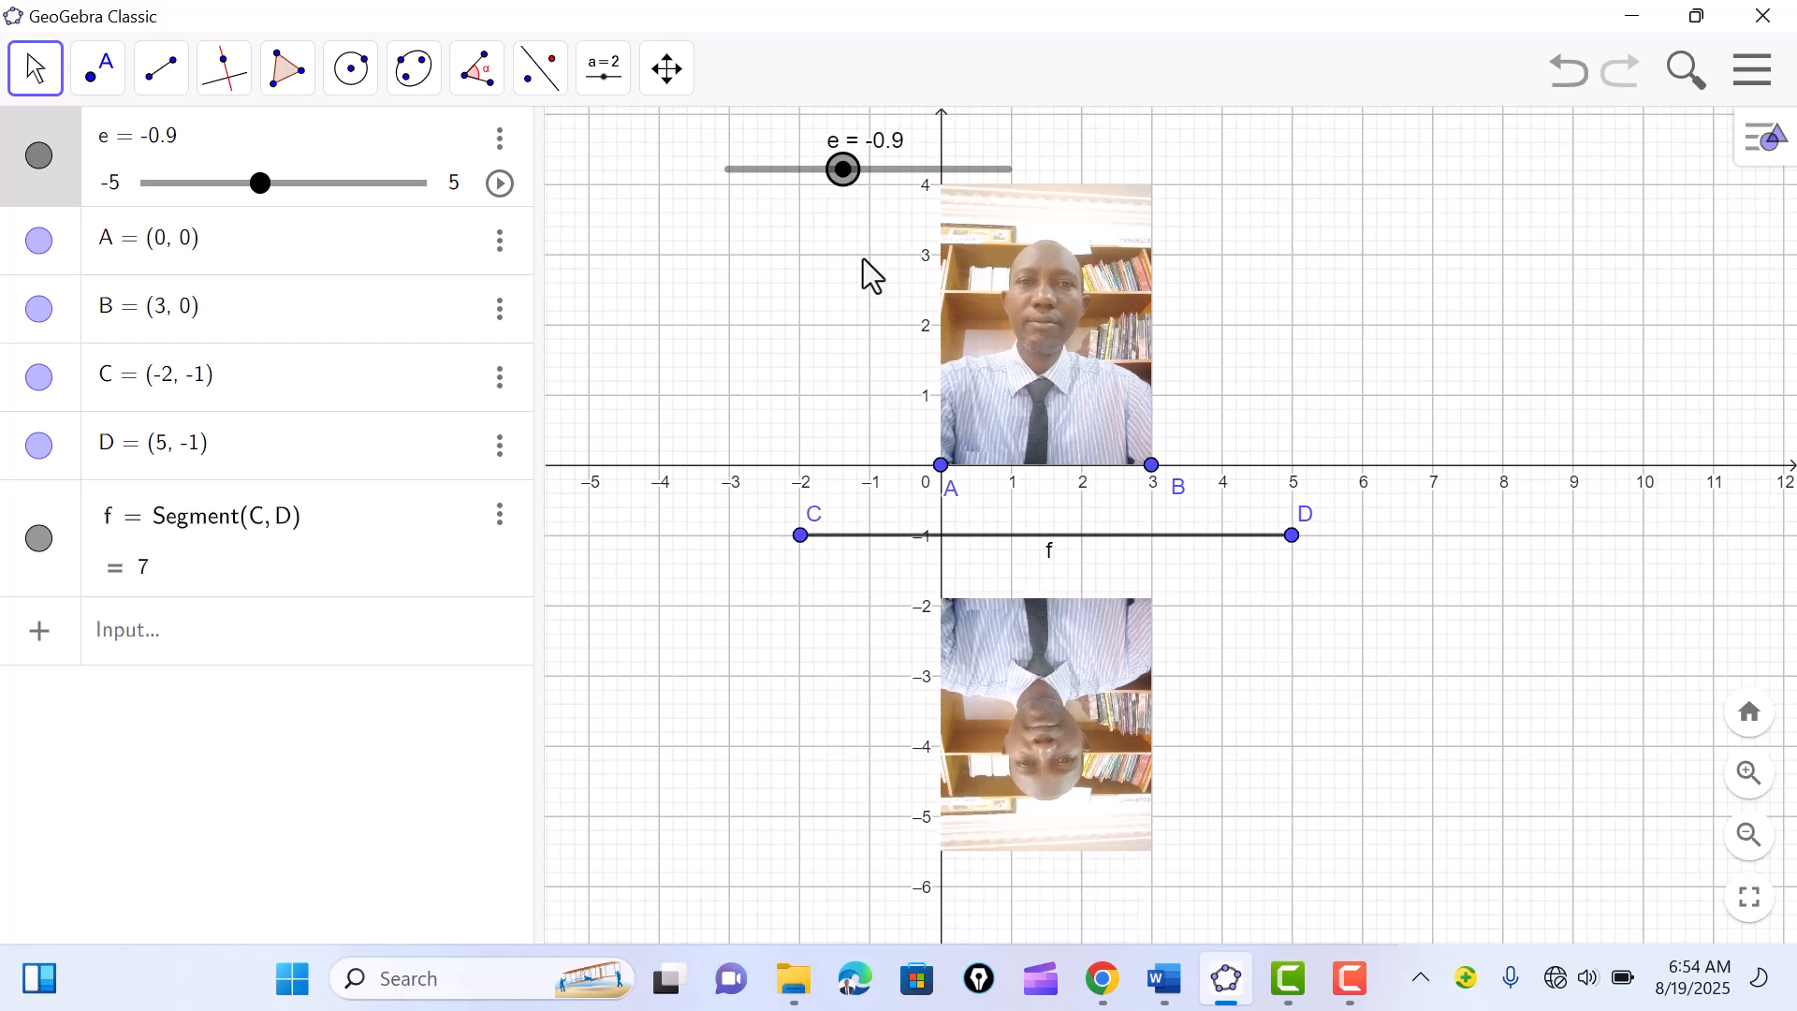
key("Left")
key("Left")
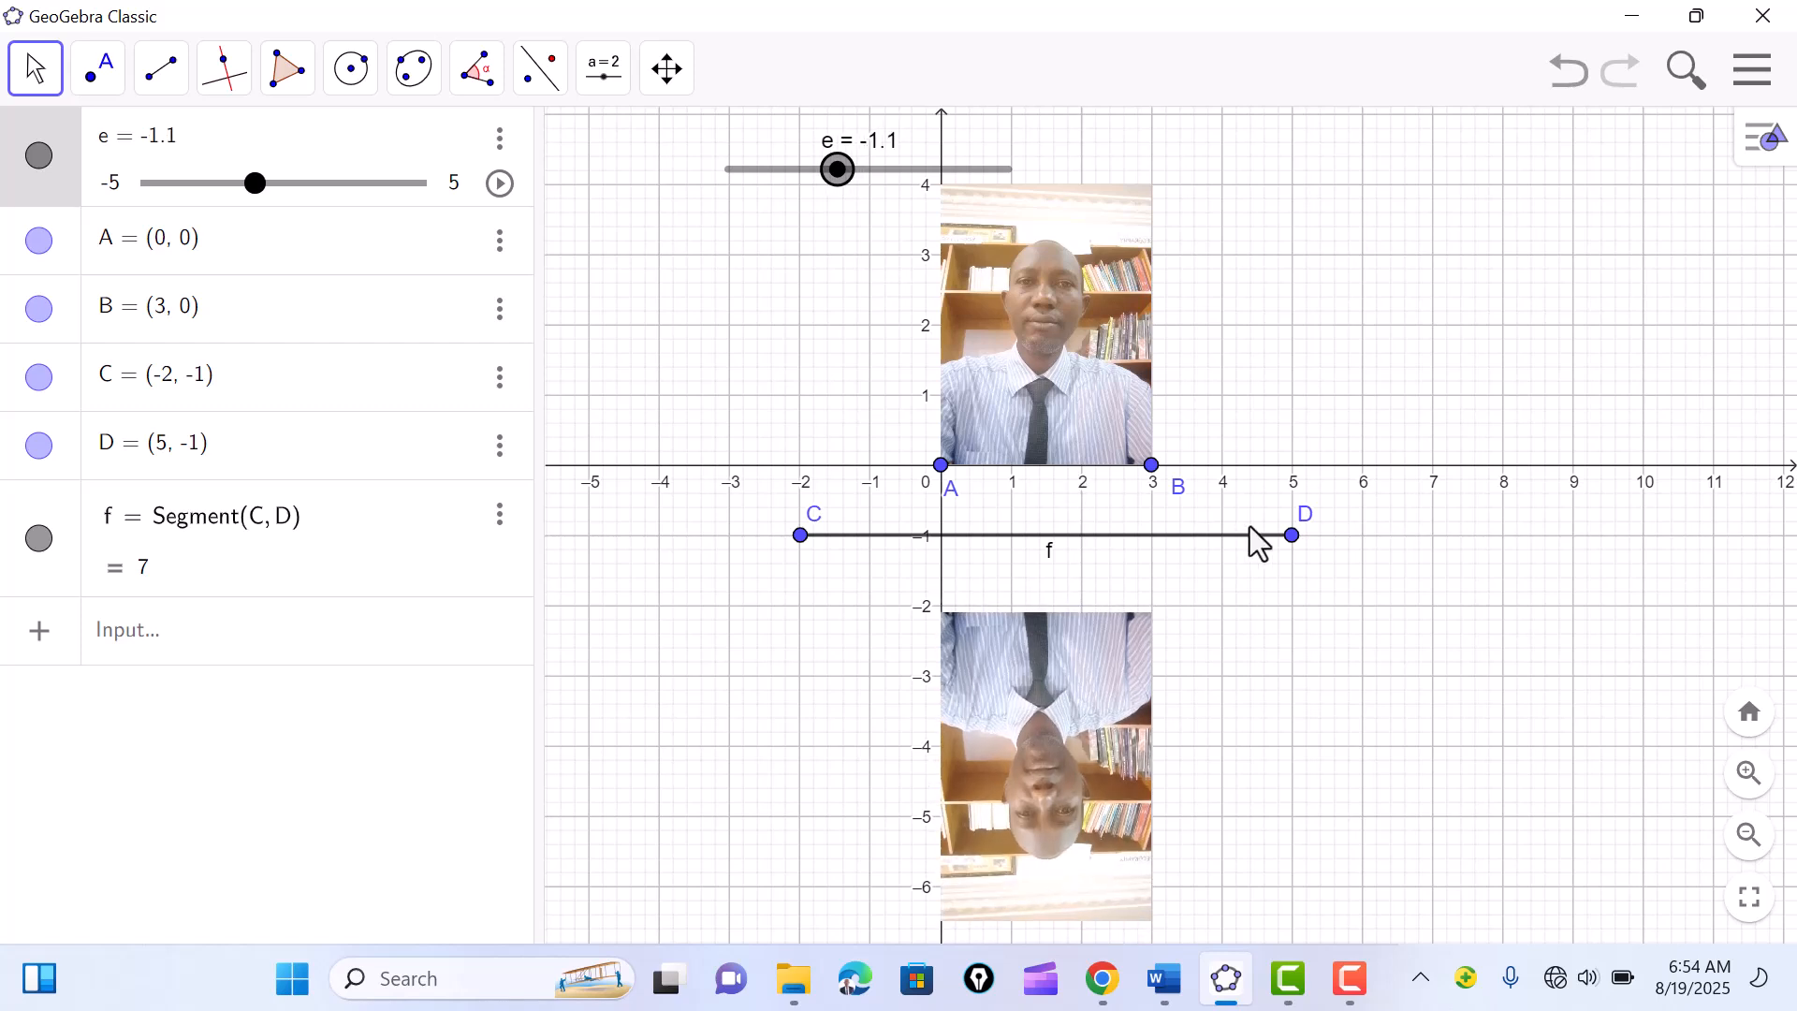
Step: Tilt segment f by moving point D to (5, 3), and shift the whole segment so C is at (1.1, -1.64)
left_click_drag(1292, 534, 1292, 255)
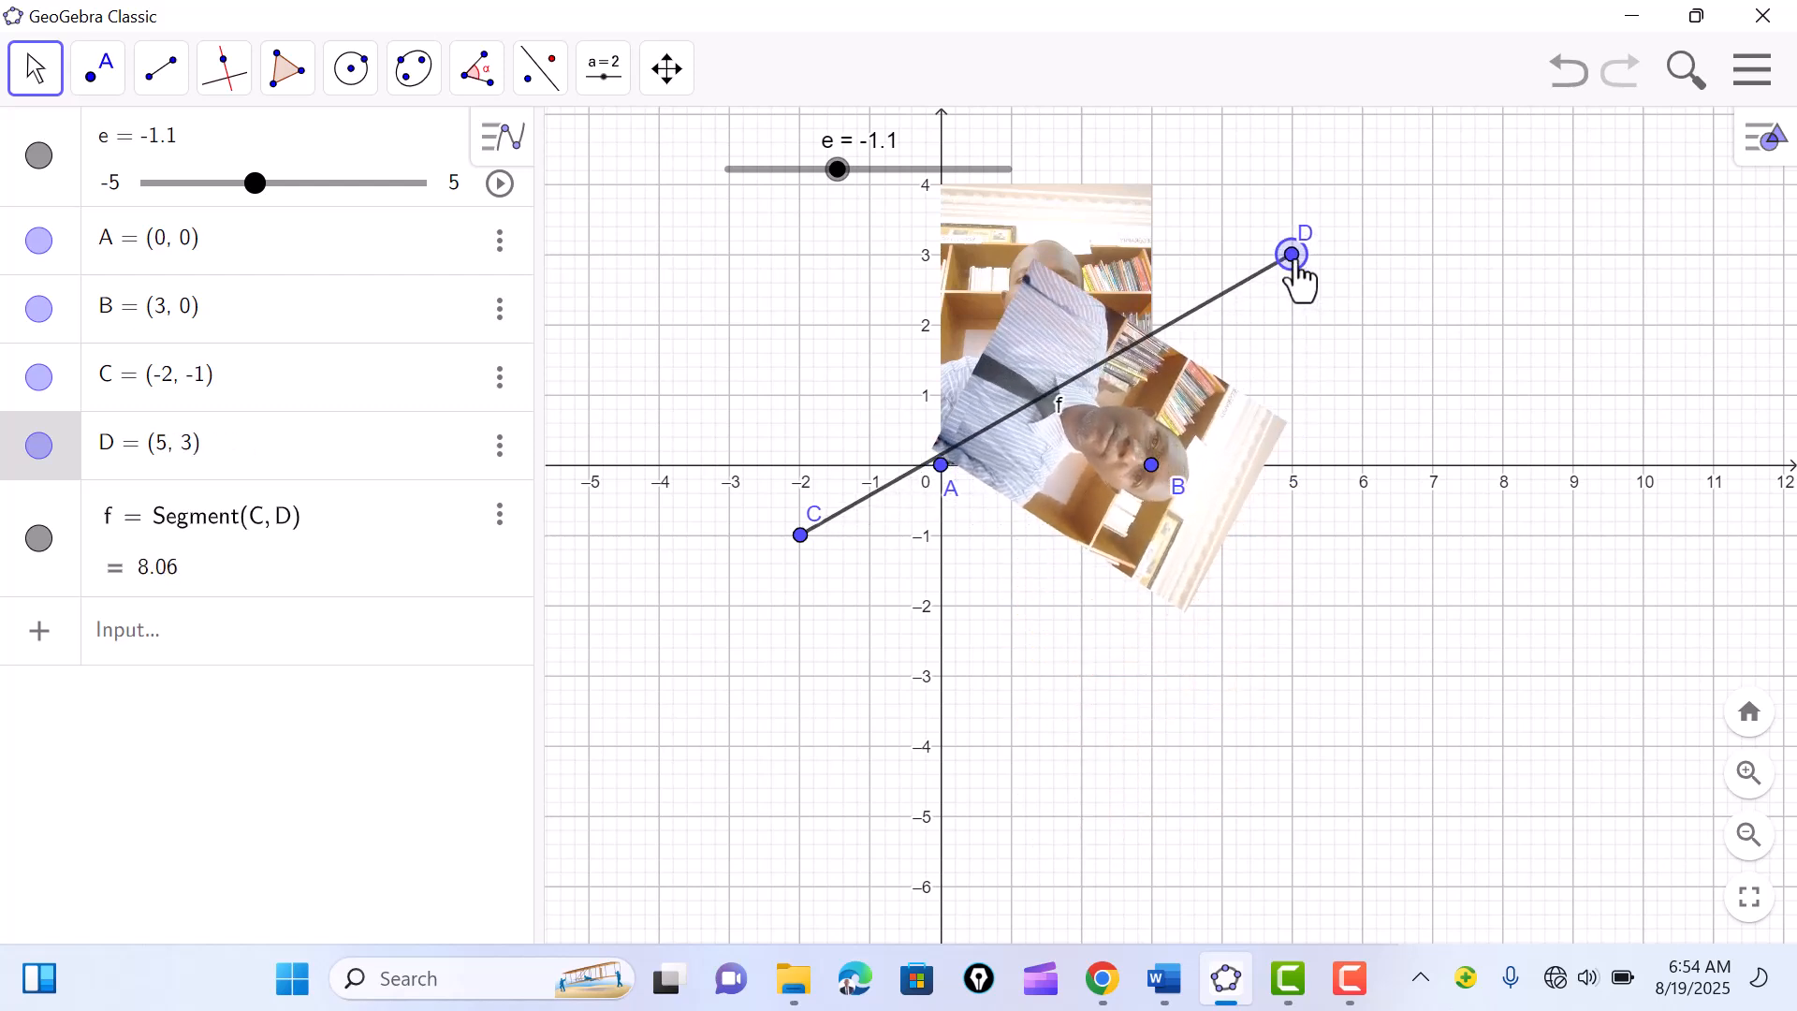
left_click_drag(1134, 365, 1350, 410)
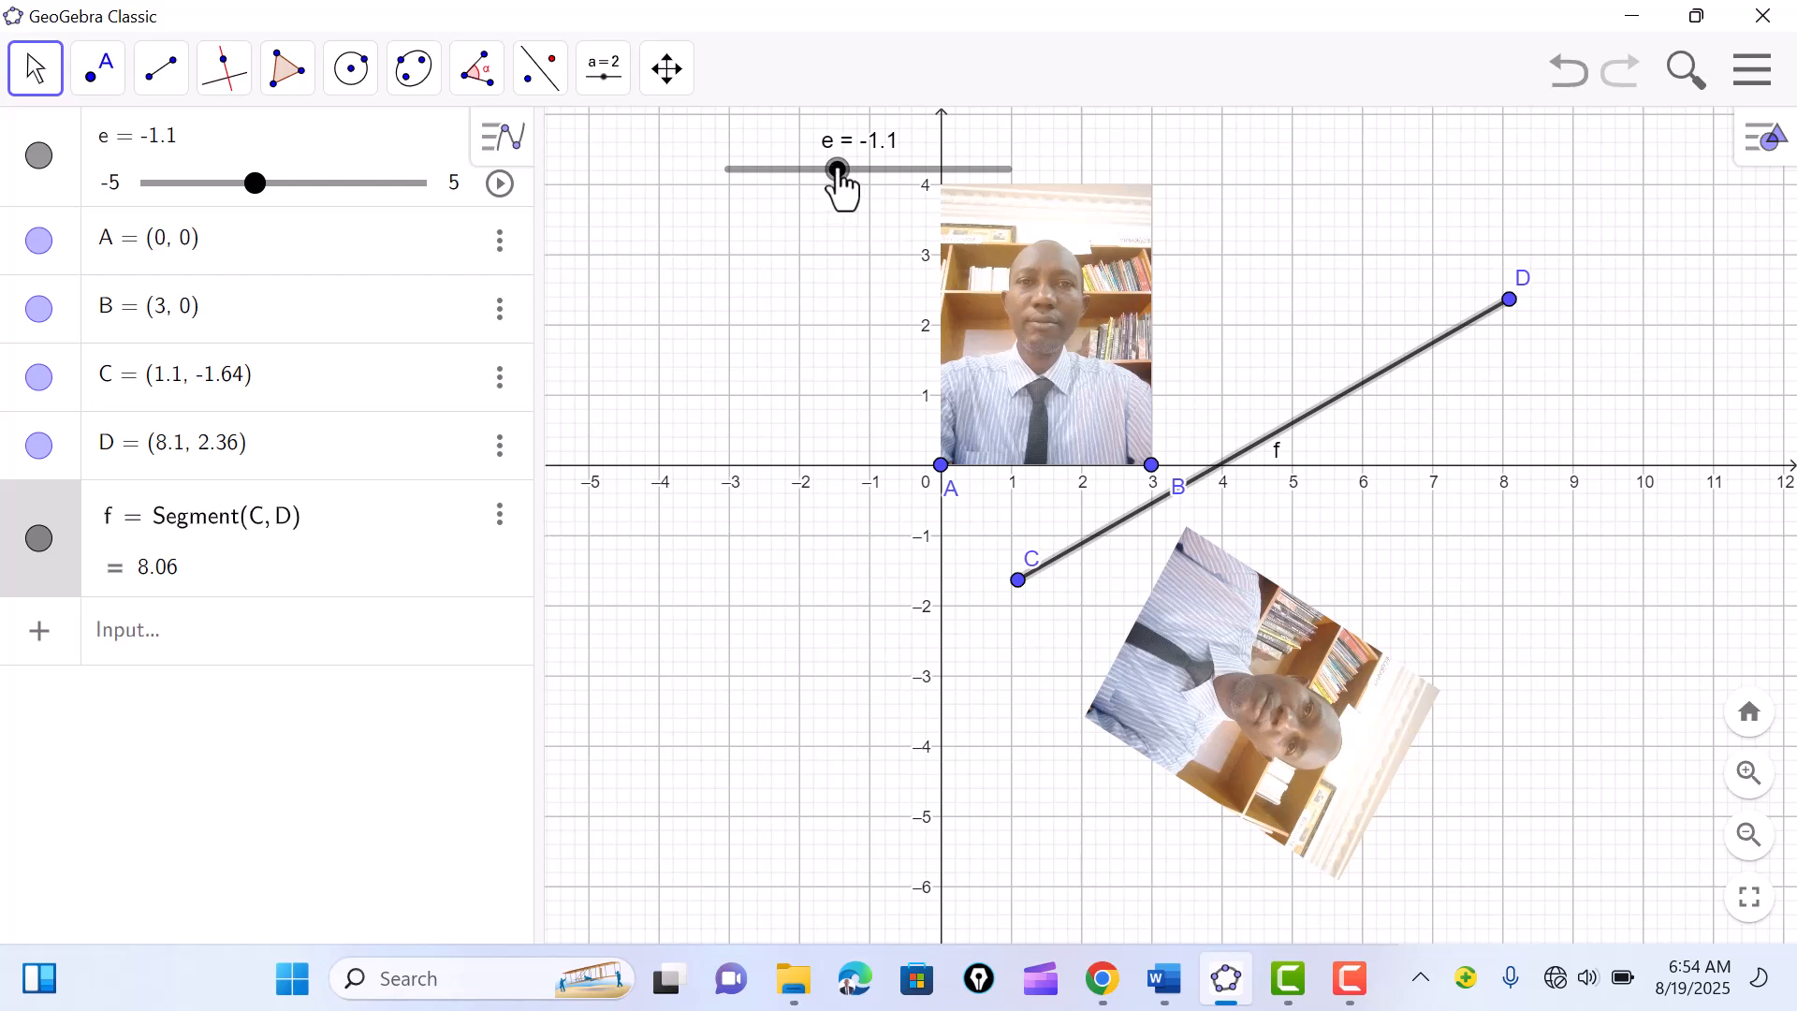